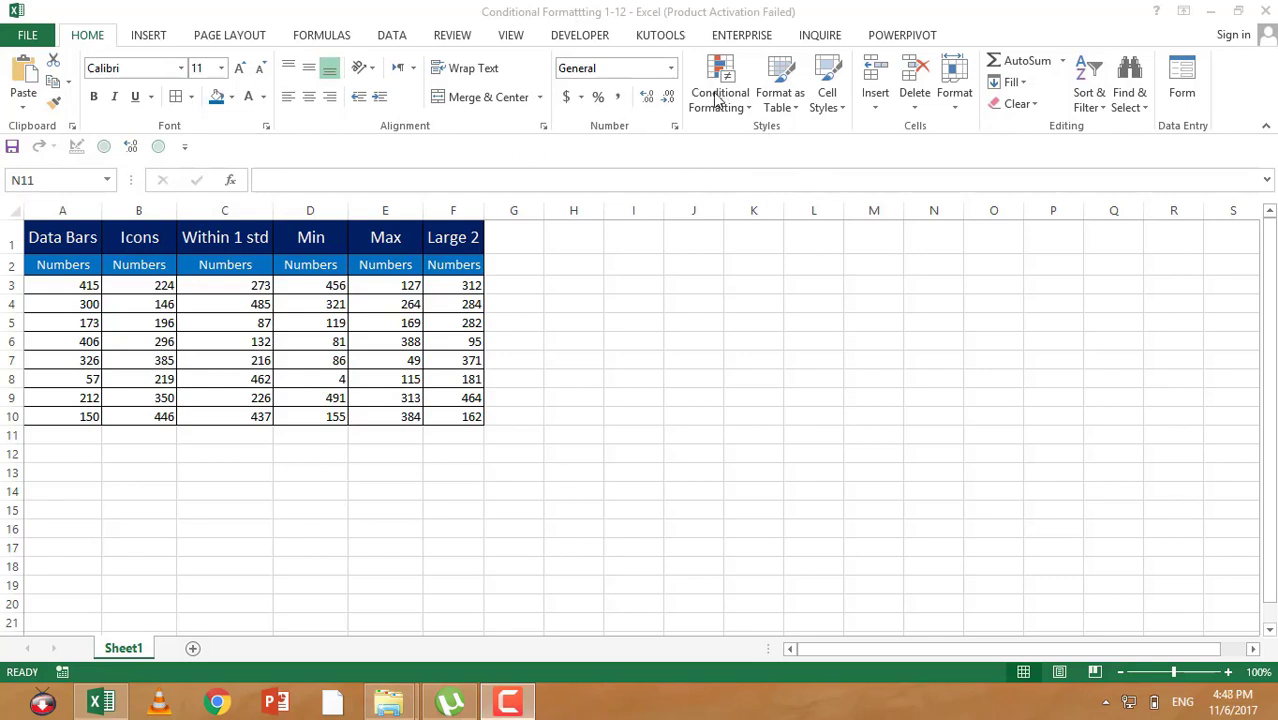
Step: Apply red gradient-fill data bars to the numbers in A3:A10
left_click_drag(95, 288, 86, 410)
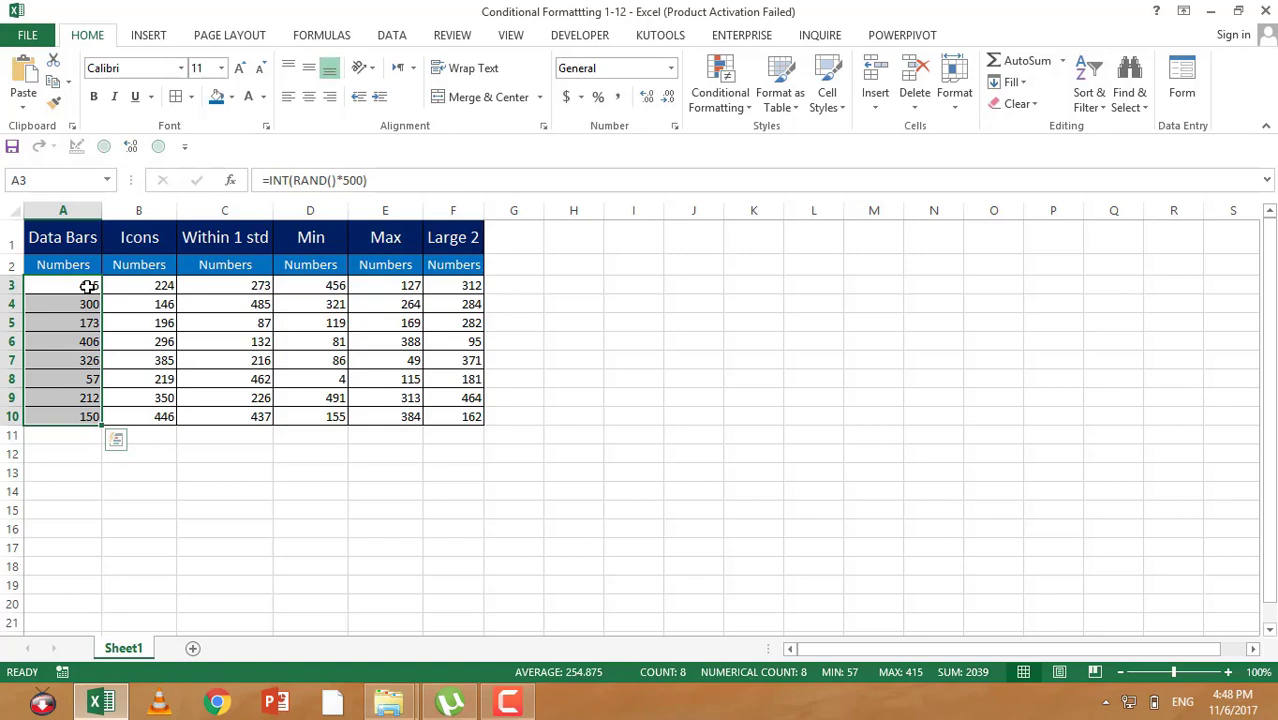
left_click(727, 105)
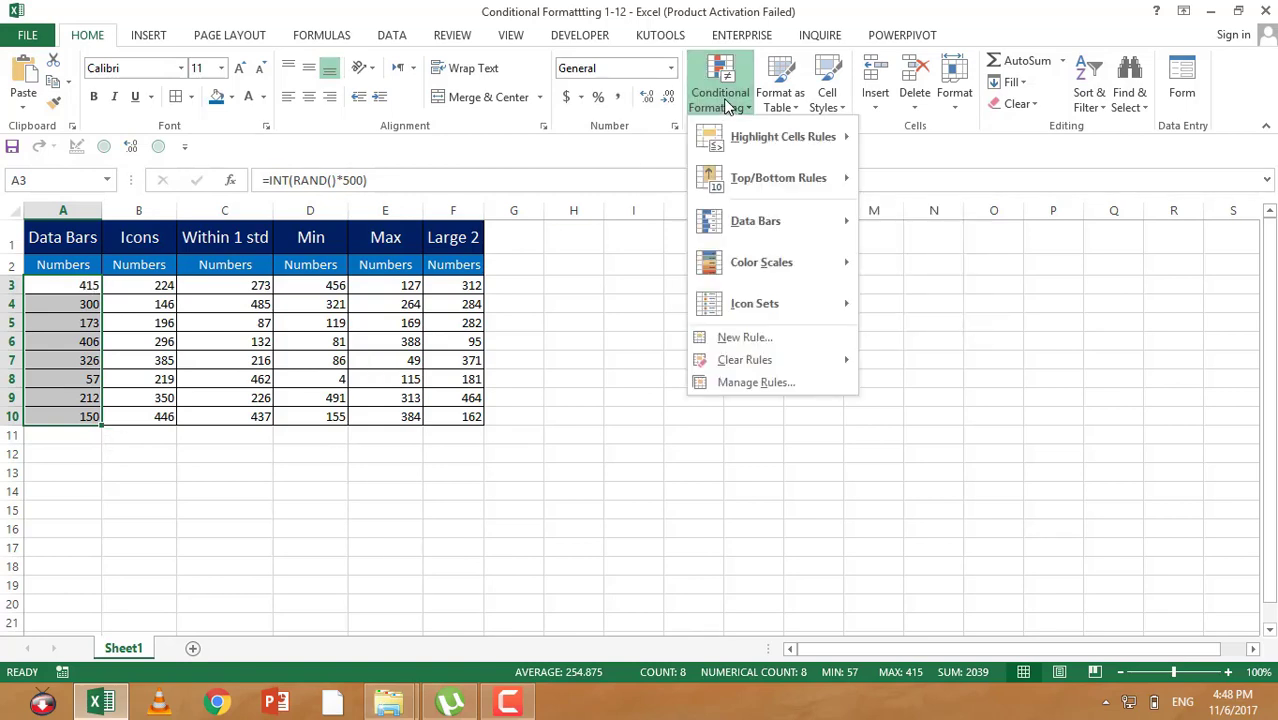
mouse_move(816, 235)
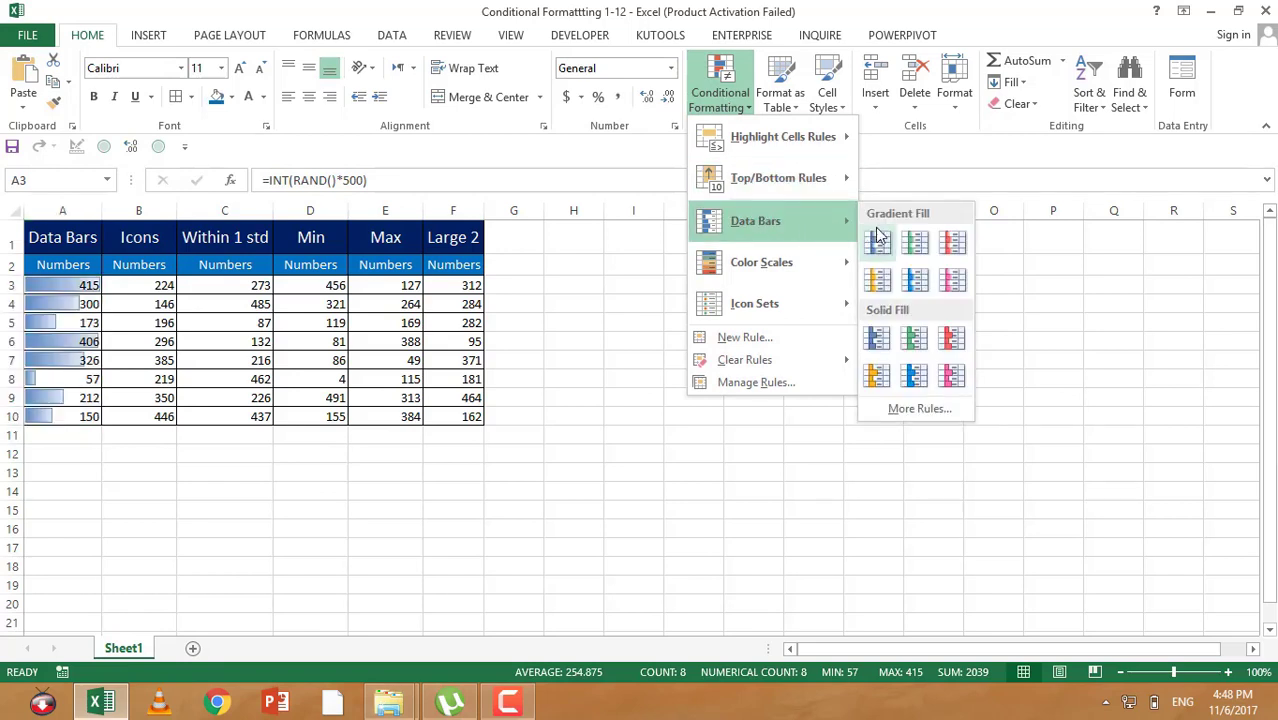
left_click(953, 247)
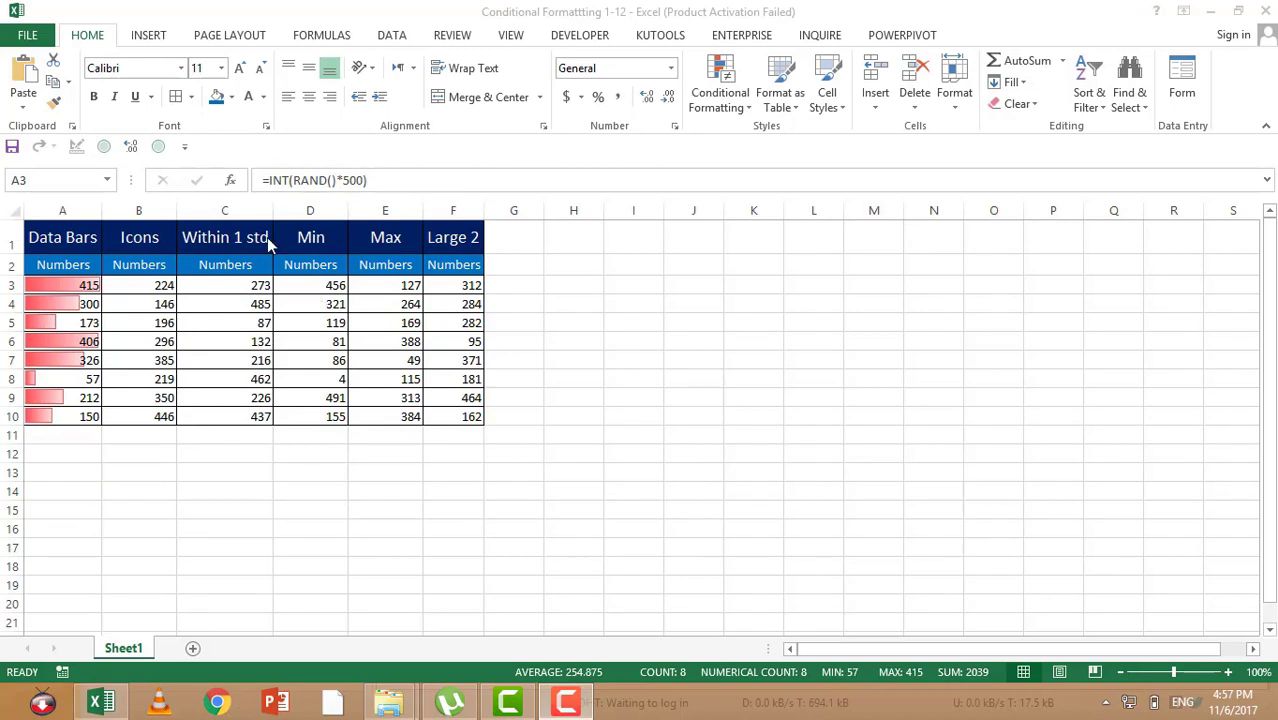
Step: Apply the three colored arrows icon set to the numbers in B3:B10
left_click(128, 289)
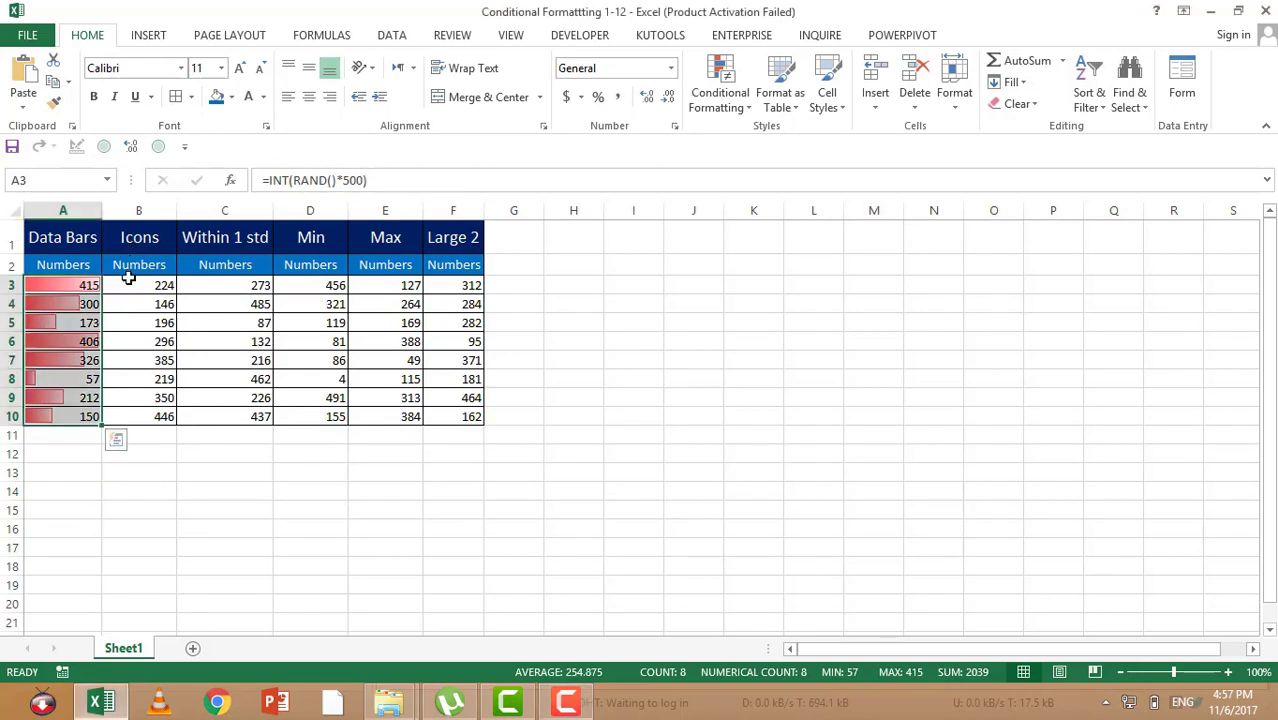
left_click_drag(128, 289, 145, 418)
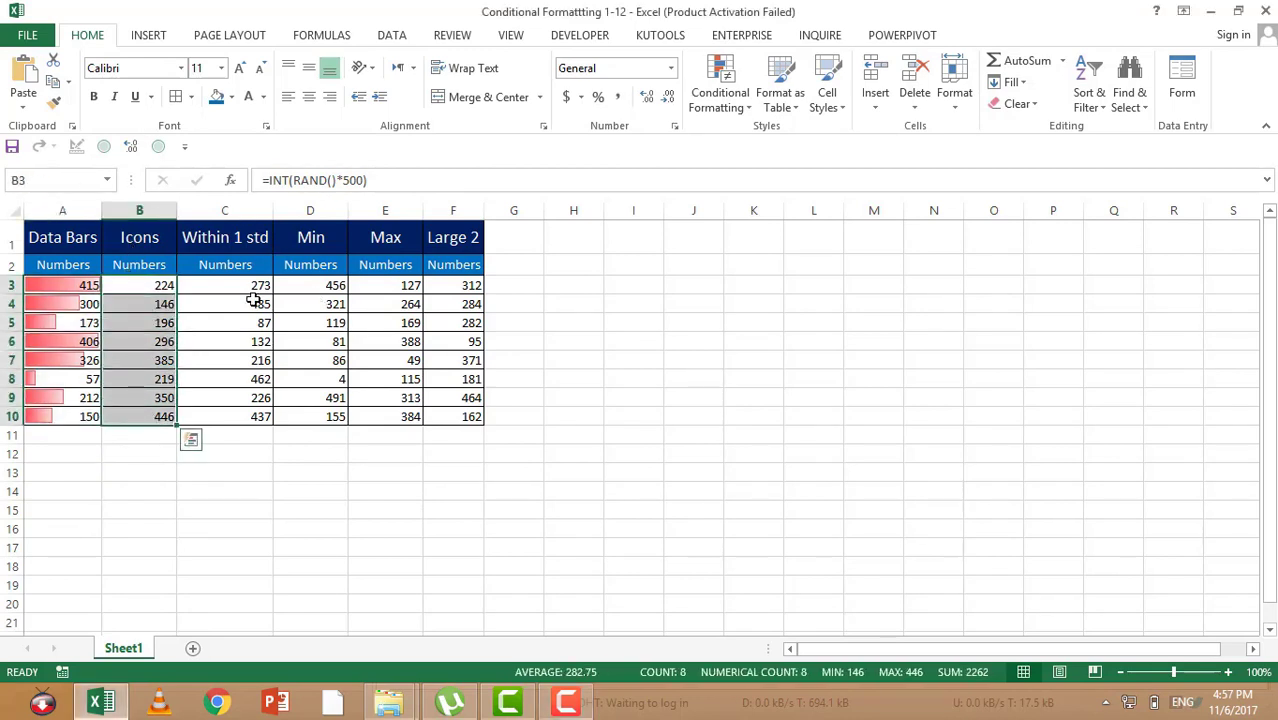
left_click(727, 101)
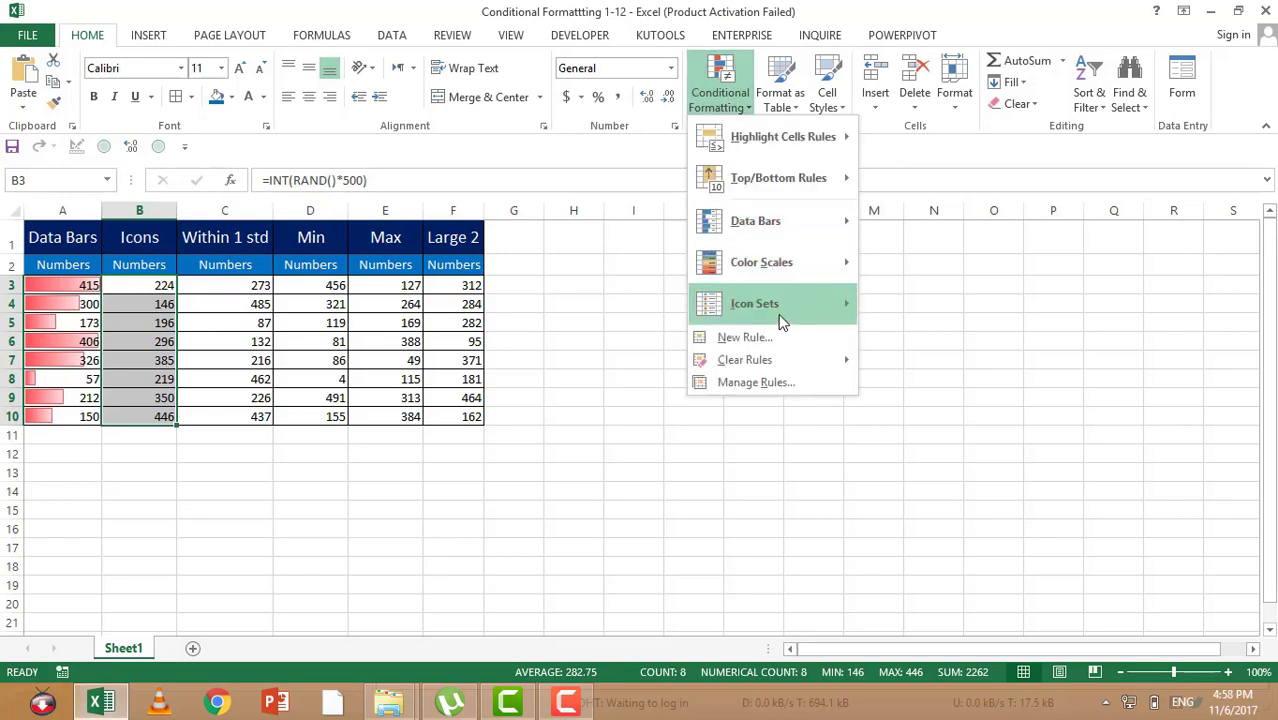
mouse_move(788, 305)
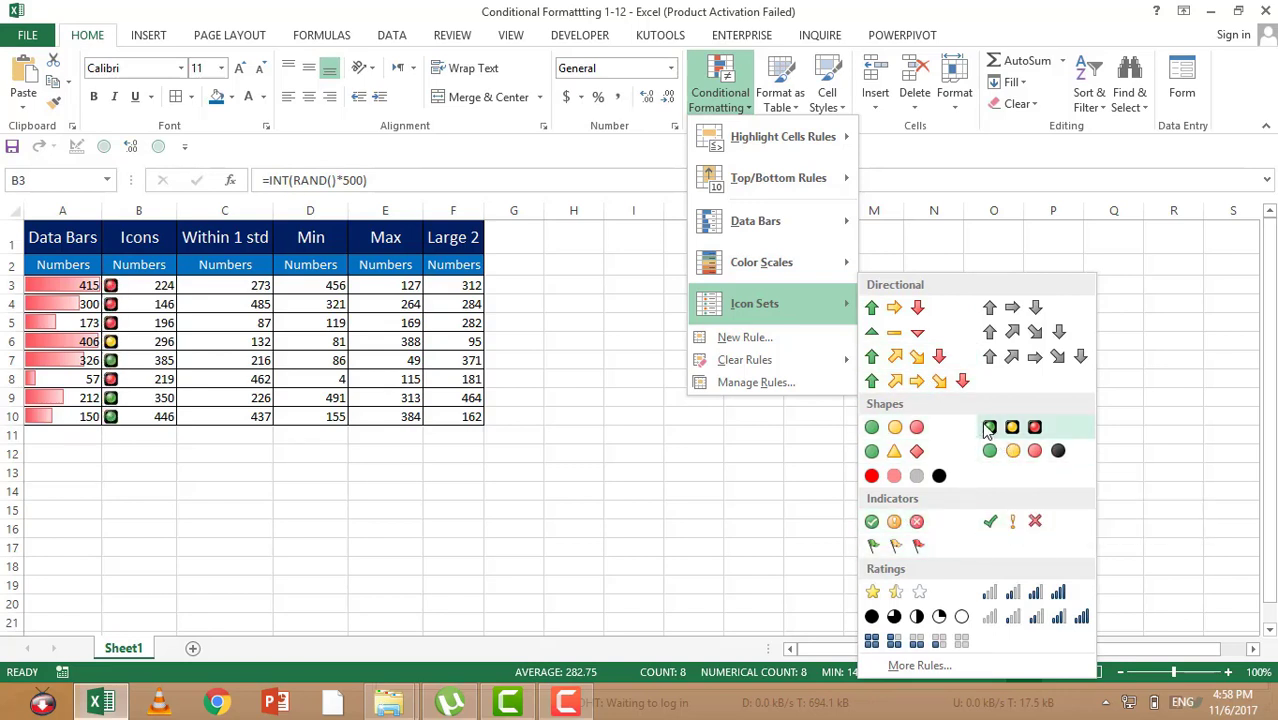
left_click(887, 312)
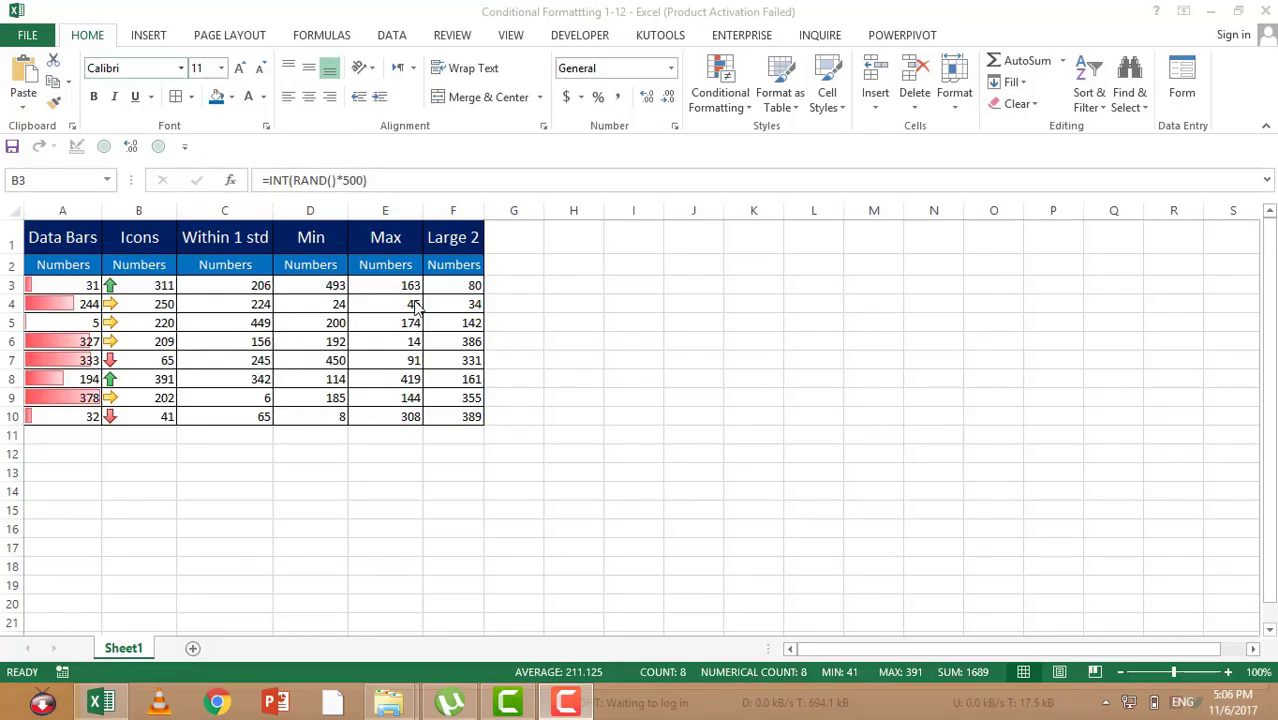
Step: Start a new conditional formatting rule for the Within 1 std numbers in C3:C10
left_click(241, 285)
left_click_drag(241, 285, 200, 425)
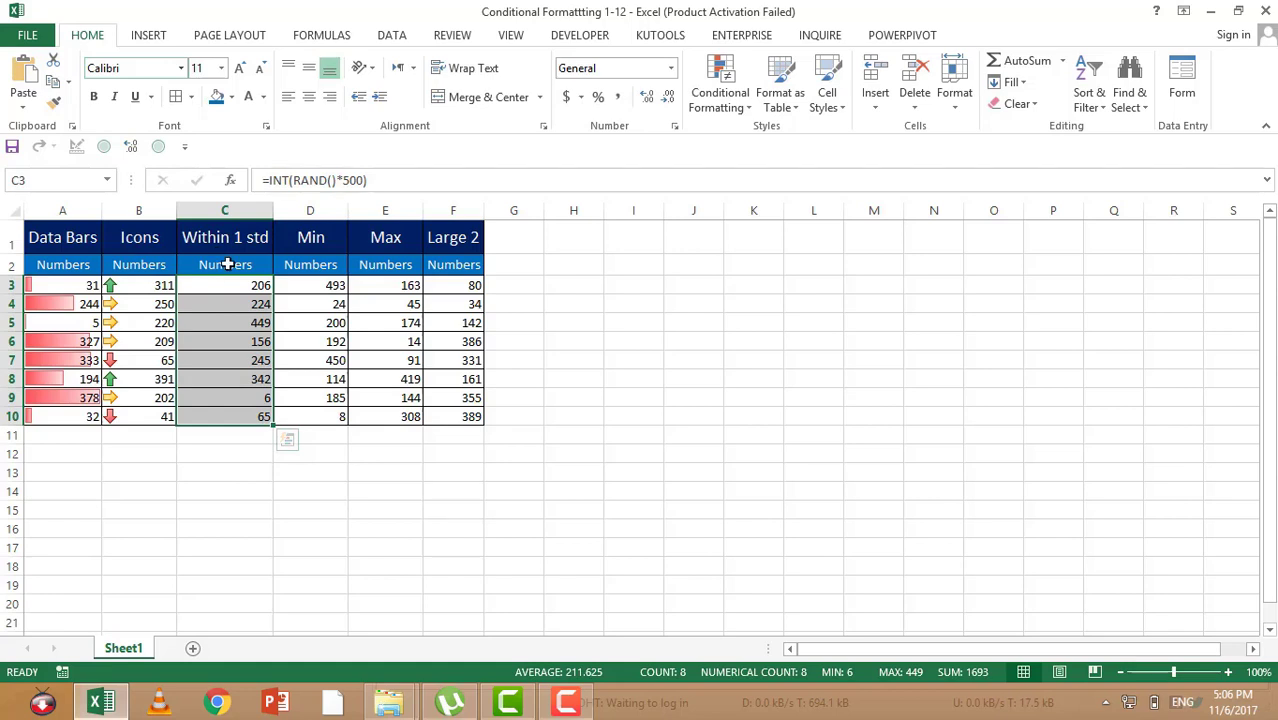
left_click(715, 104)
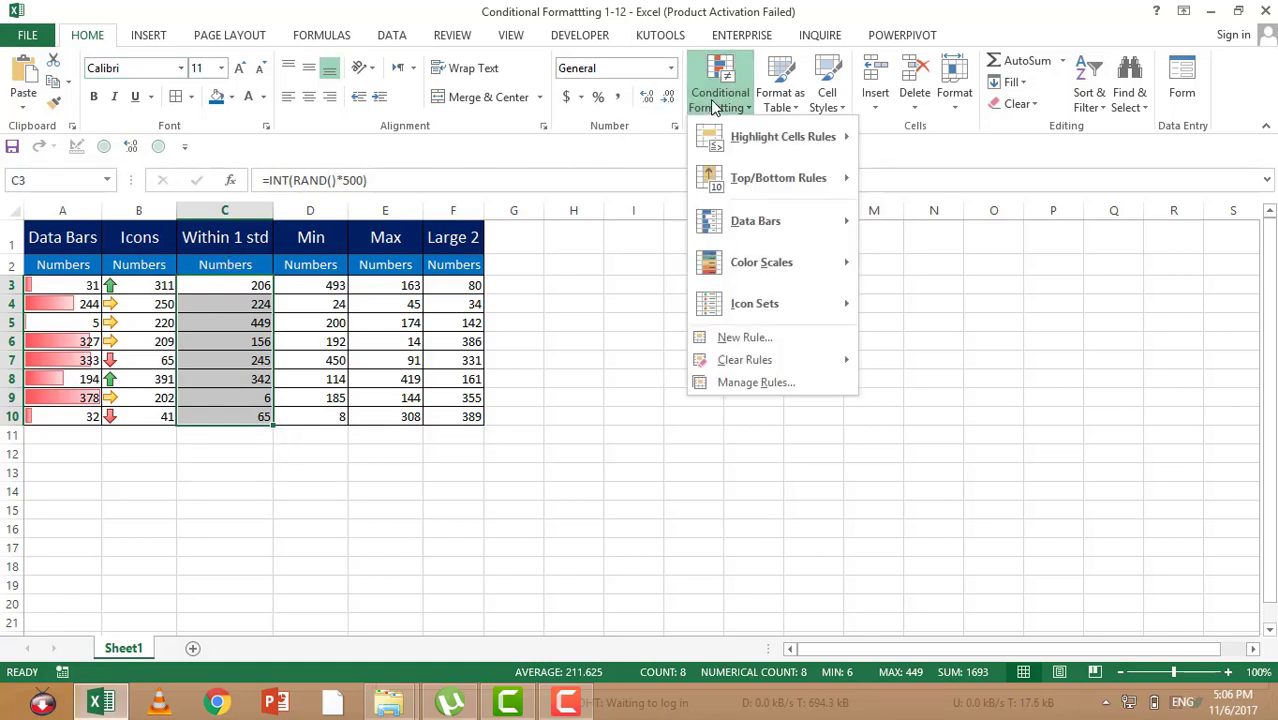
left_click(752, 340)
left_click_drag(666, 293, 679, 189)
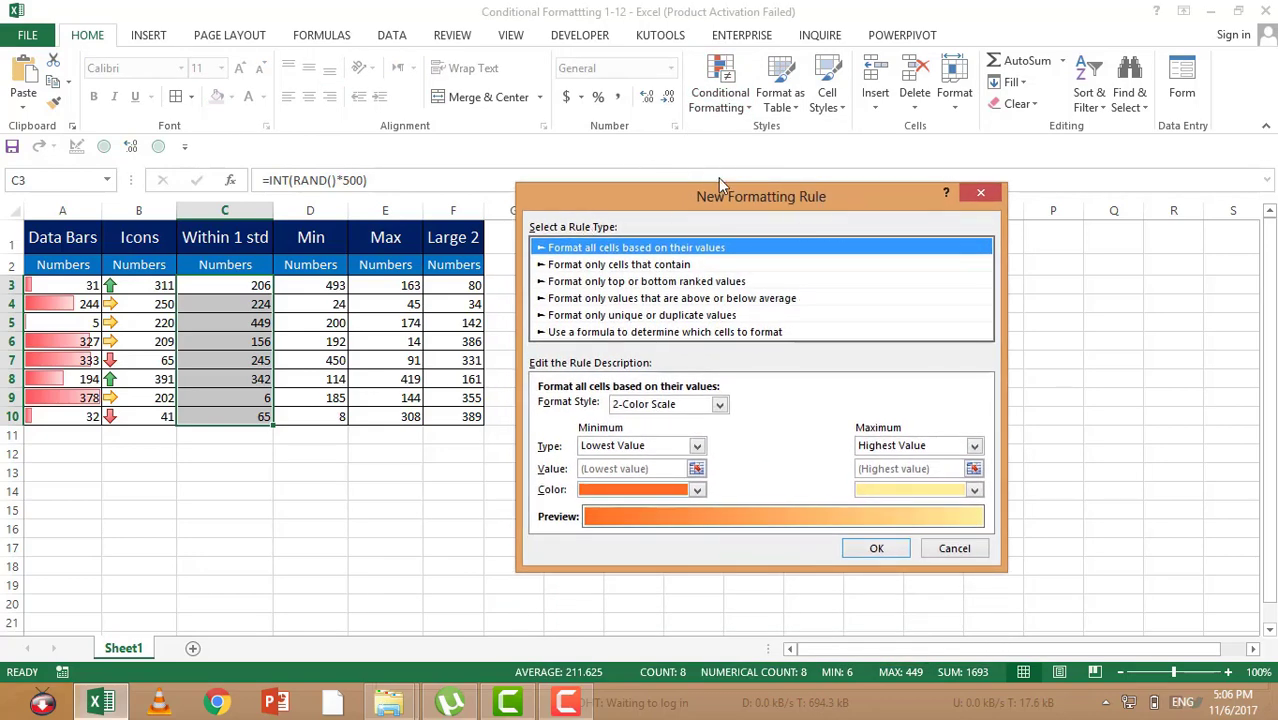
Step: Make the rule format only values above or below average, using 1 std dev above the average
left_click(603, 264)
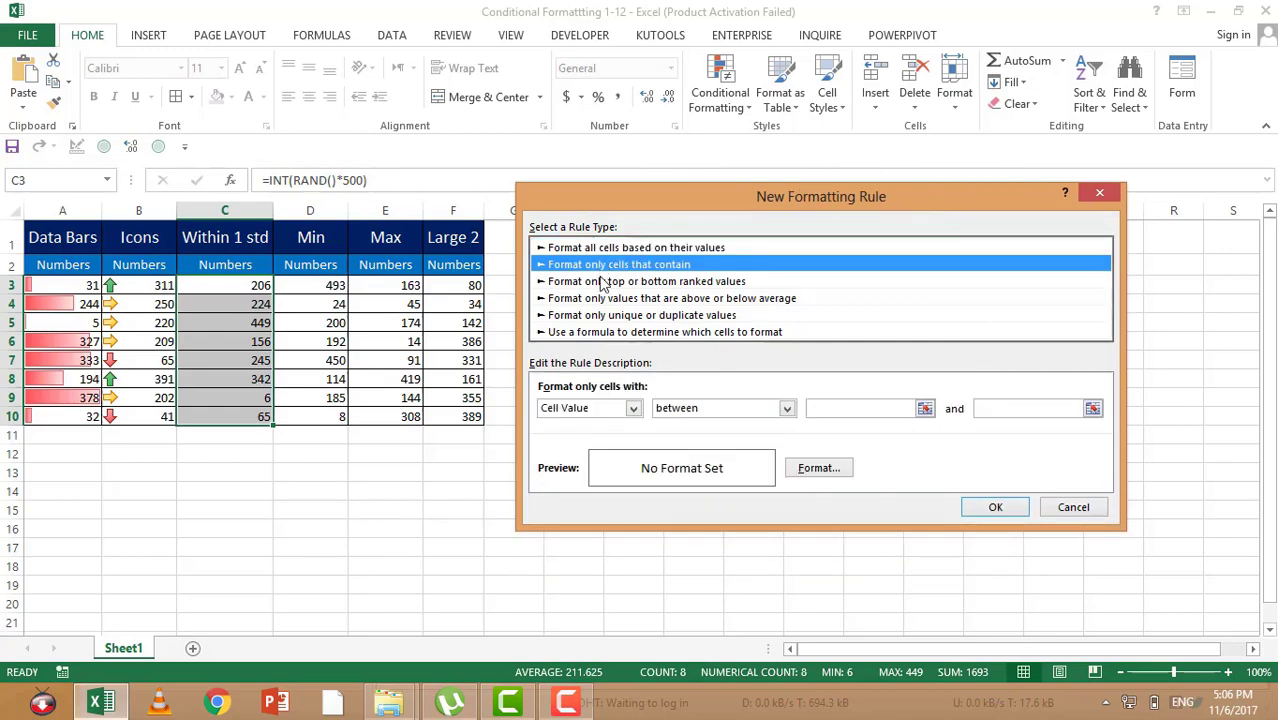
left_click(603, 282)
left_click(613, 265)
left_click(622, 249)
left_click(624, 265)
left_click(627, 282)
left_click(640, 299)
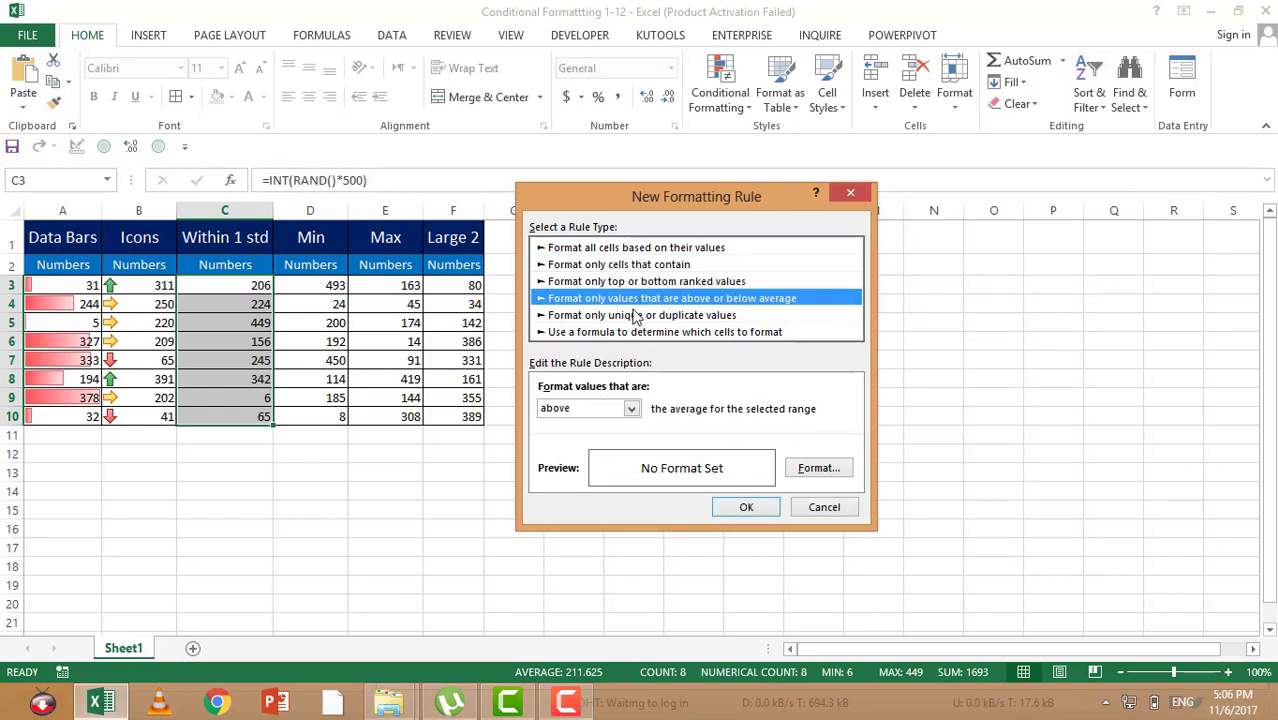
left_click(641, 283)
left_click(642, 298)
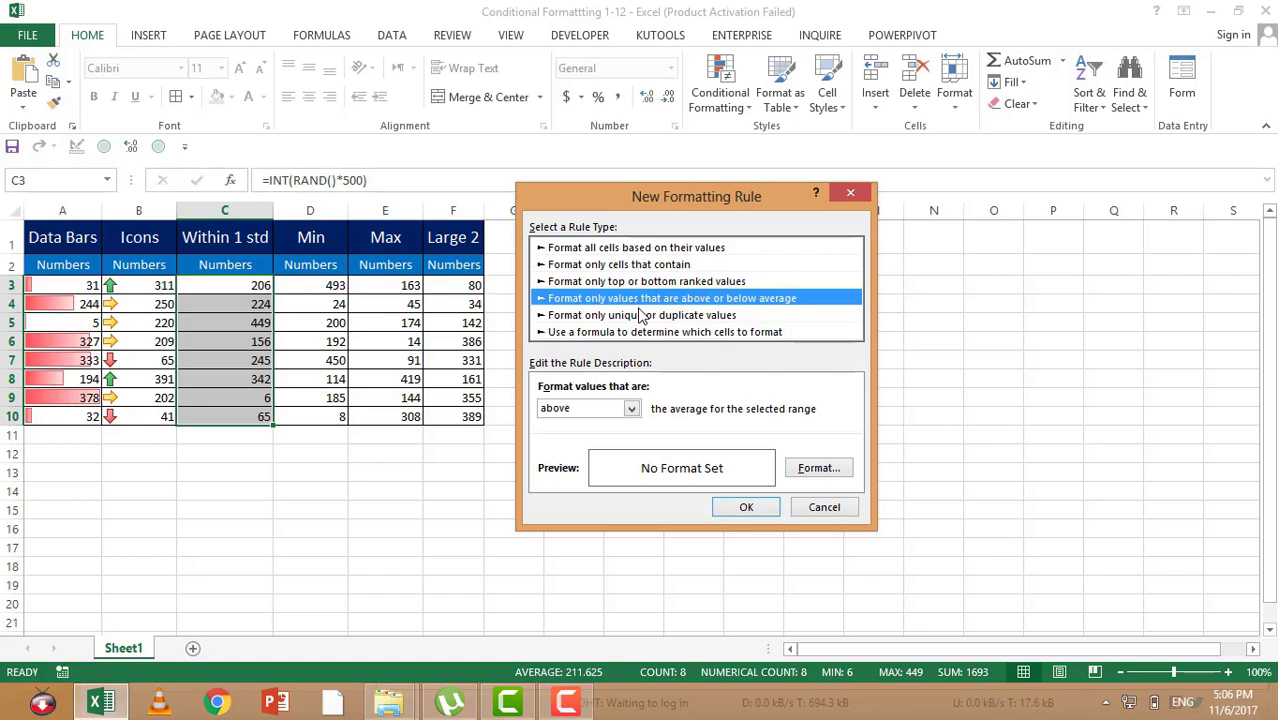
left_click(631, 409)
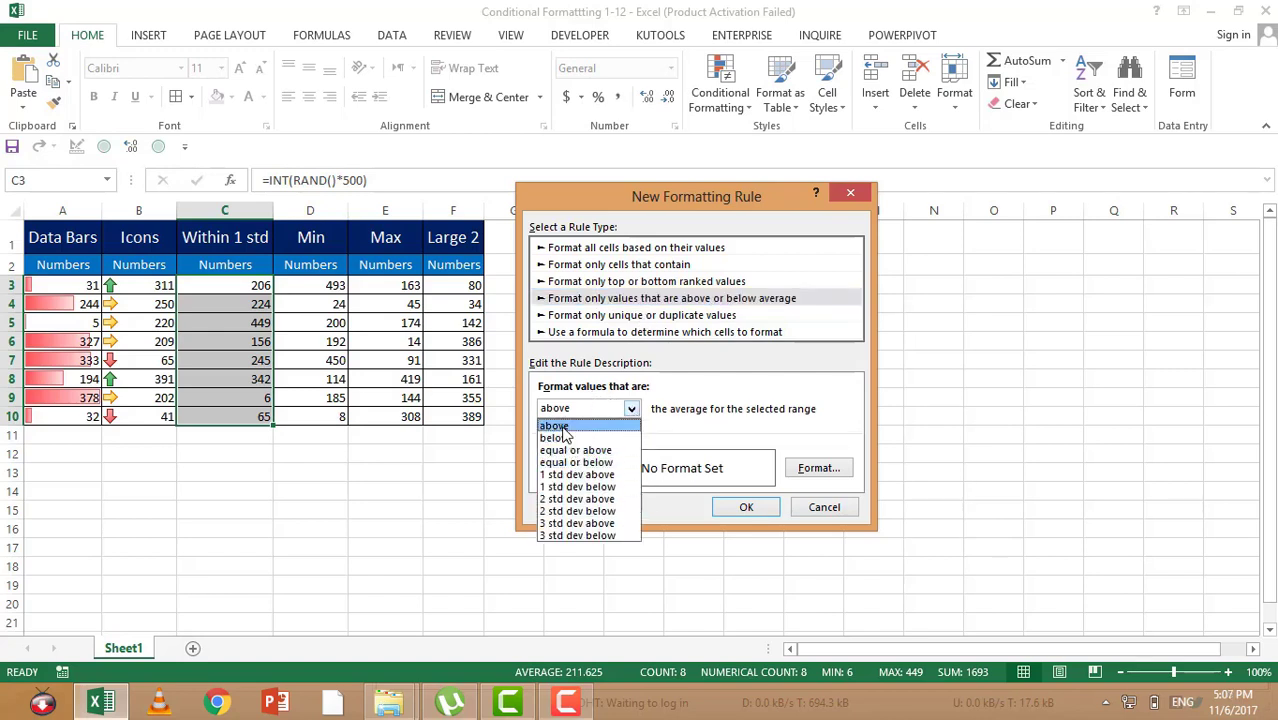
left_click(580, 475)
Step: Give the rule a red fill with white font and apply it to the Within 1 std column
left_click(818, 468)
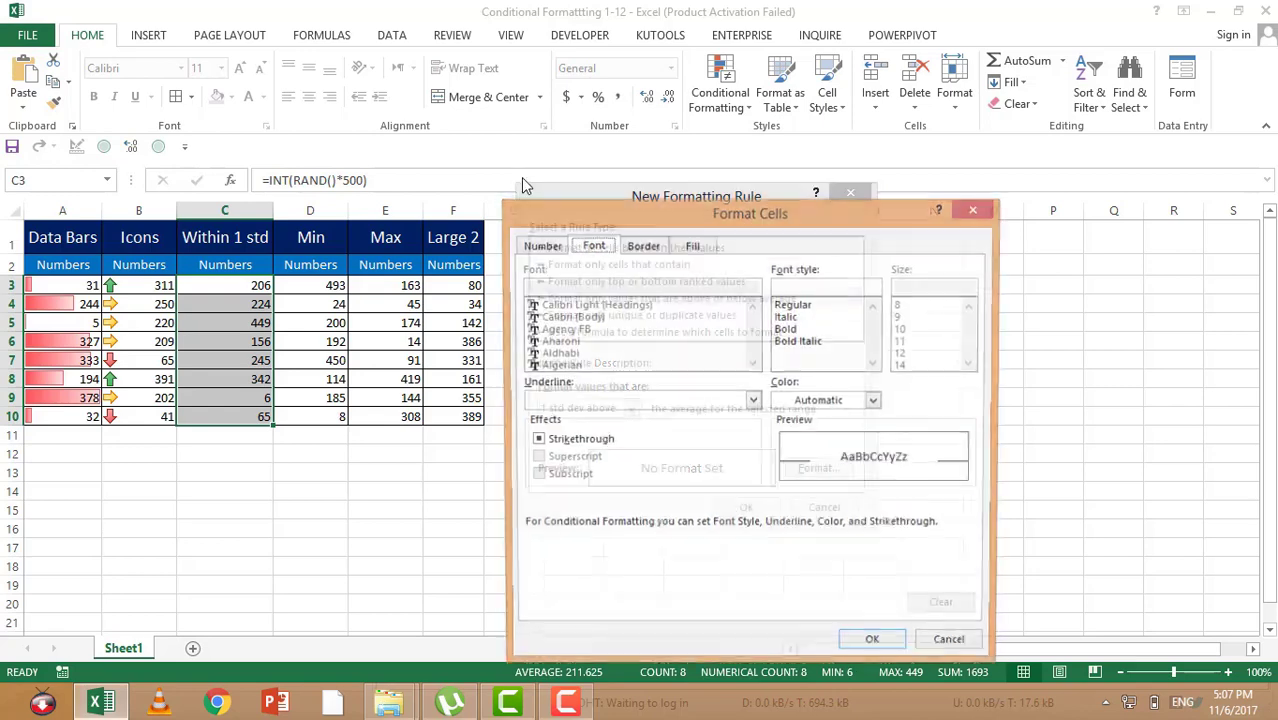
left_click(690, 246)
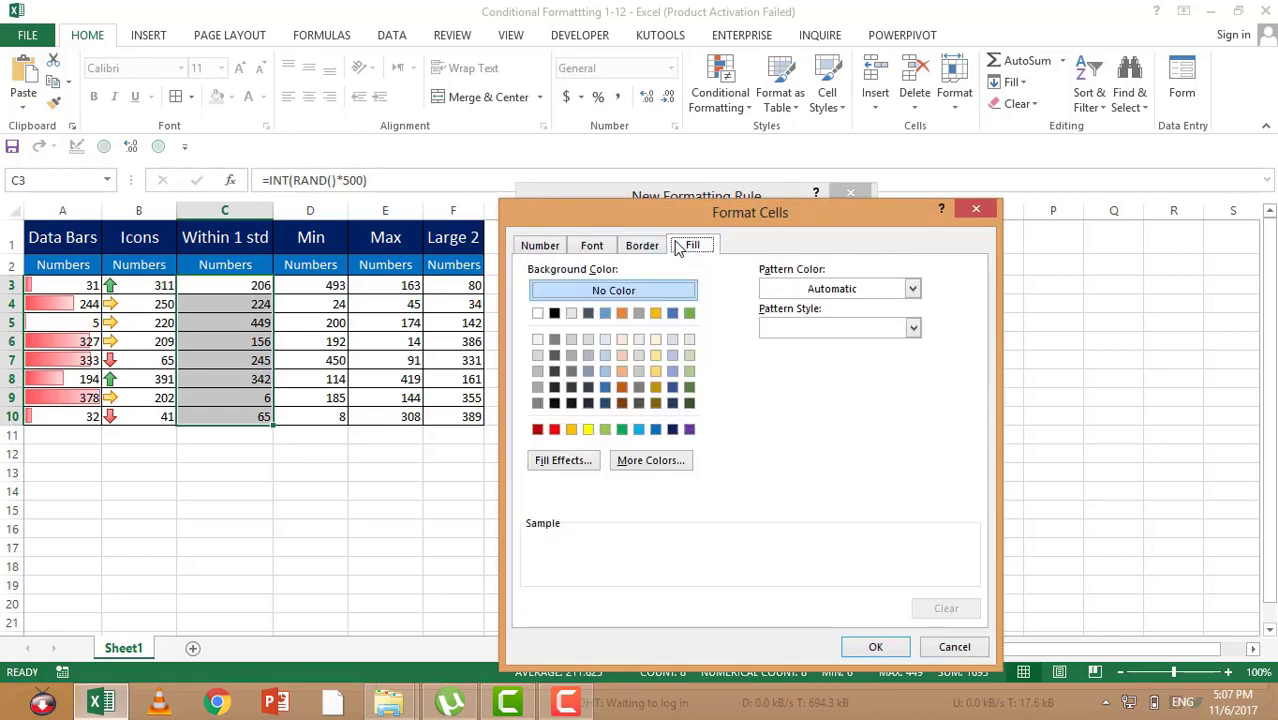
left_click(554, 429)
left_click(591, 245)
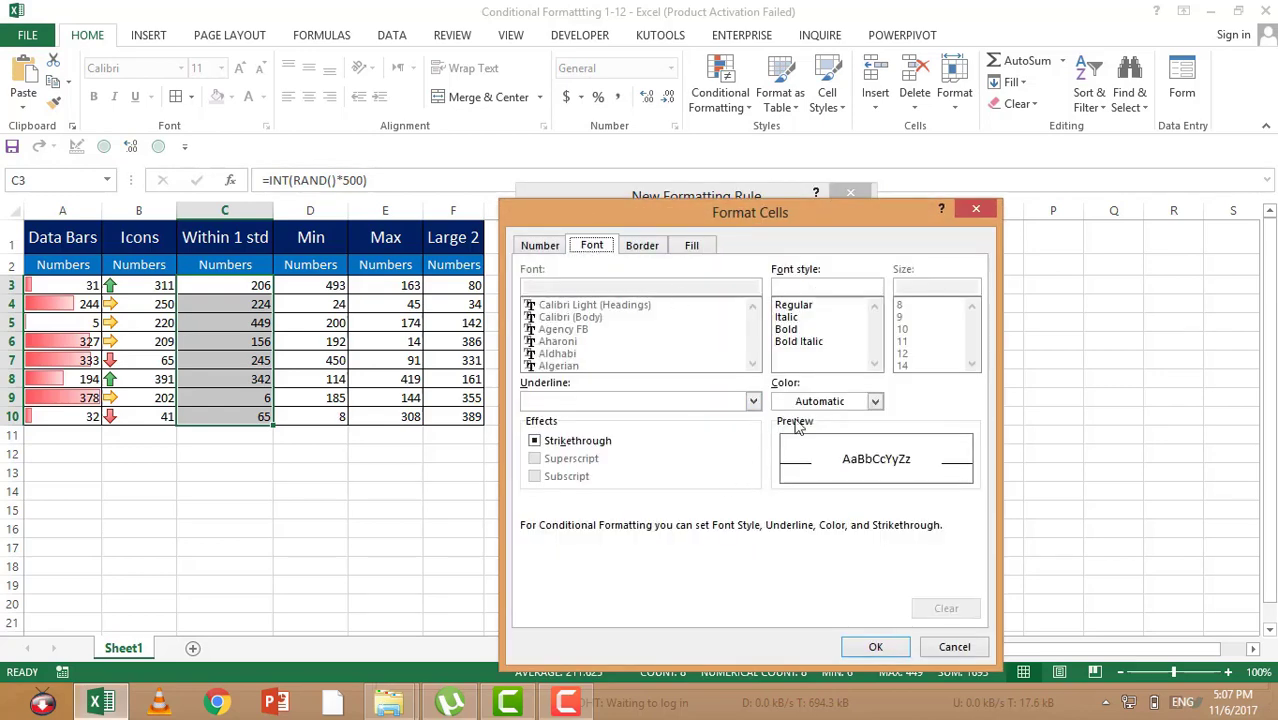
left_click(822, 403)
left_click(781, 464)
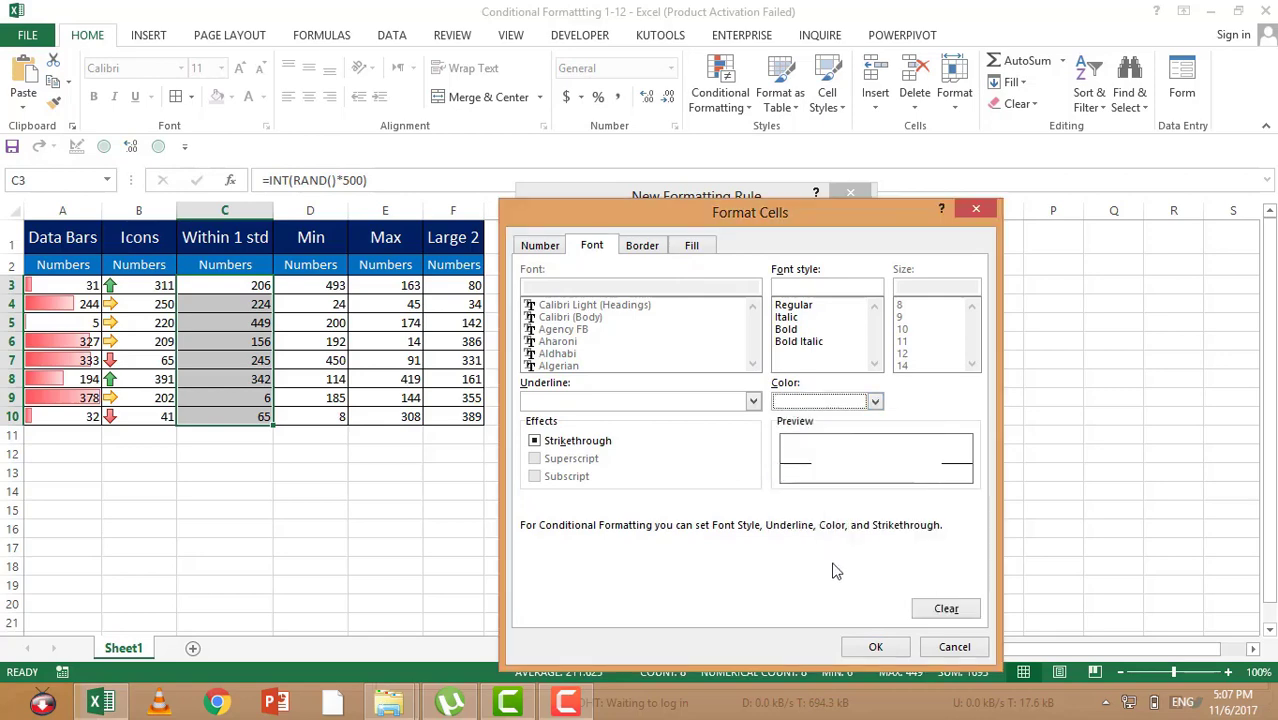
left_click(876, 647)
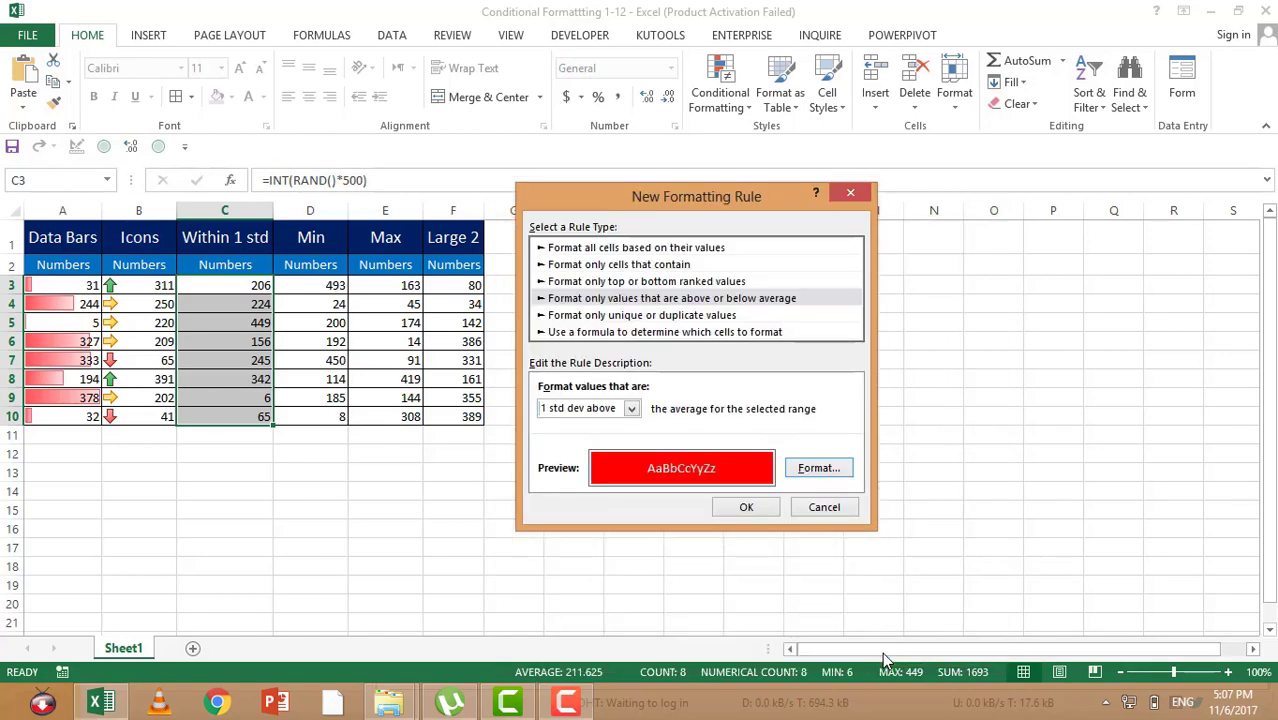
left_click(745, 508)
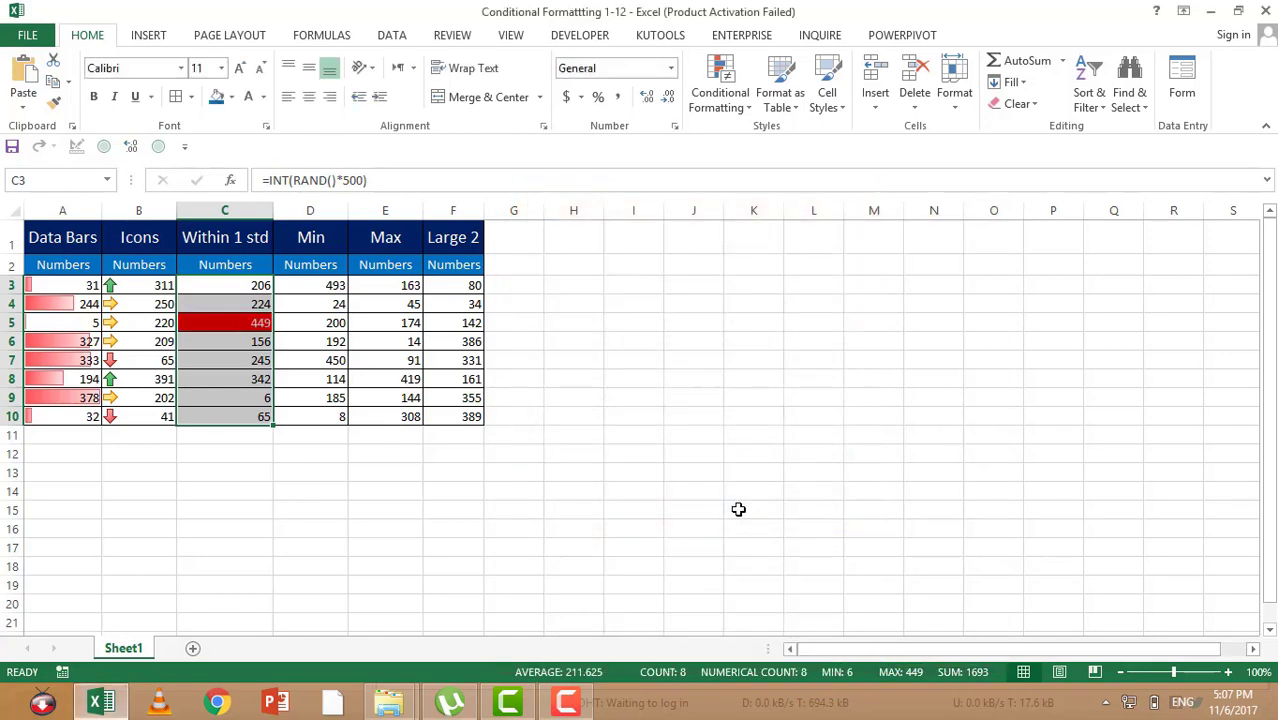
left_click(254, 332)
mouse_move(245, 323)
left_mouse_down()
mouse_move(251, 363)
mouse_move(244, 328)
left_mouse_up()
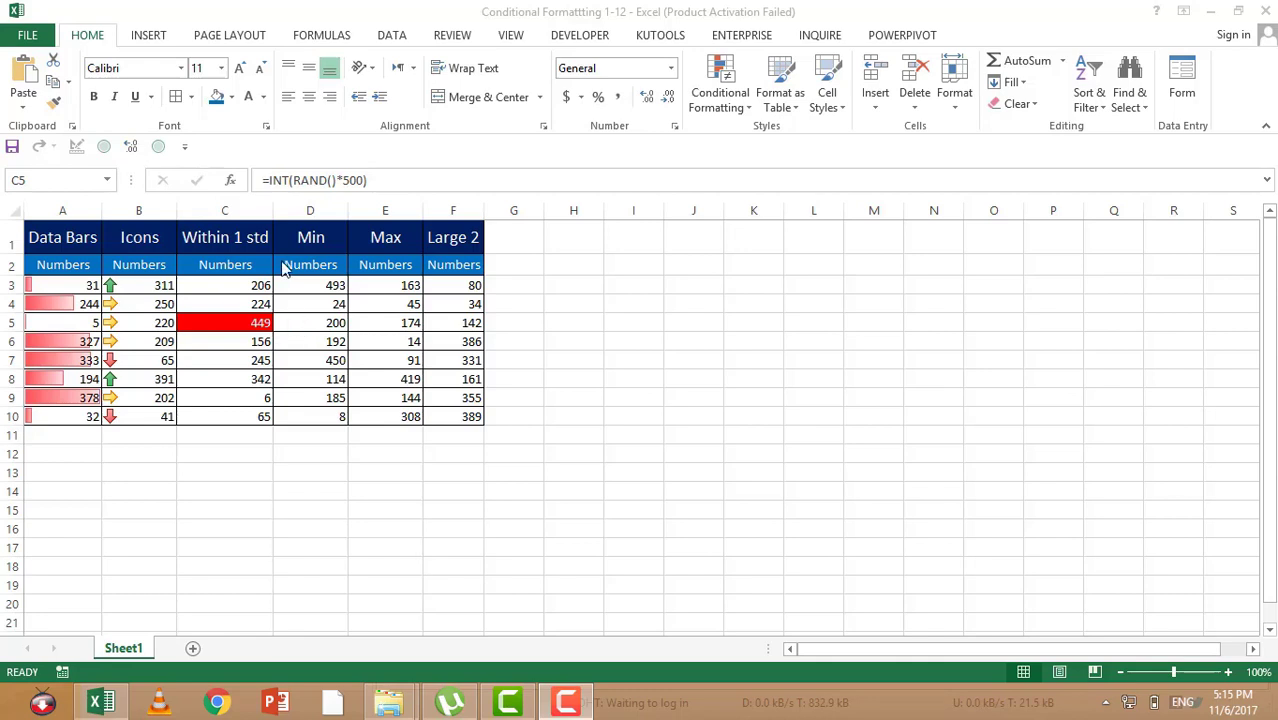
Step: Start a new conditional formatting rule for the Min numbers in D3:D10 that uses a formula to determine which cells to format
left_click(299, 284)
left_click_drag(299, 284, 302, 414)
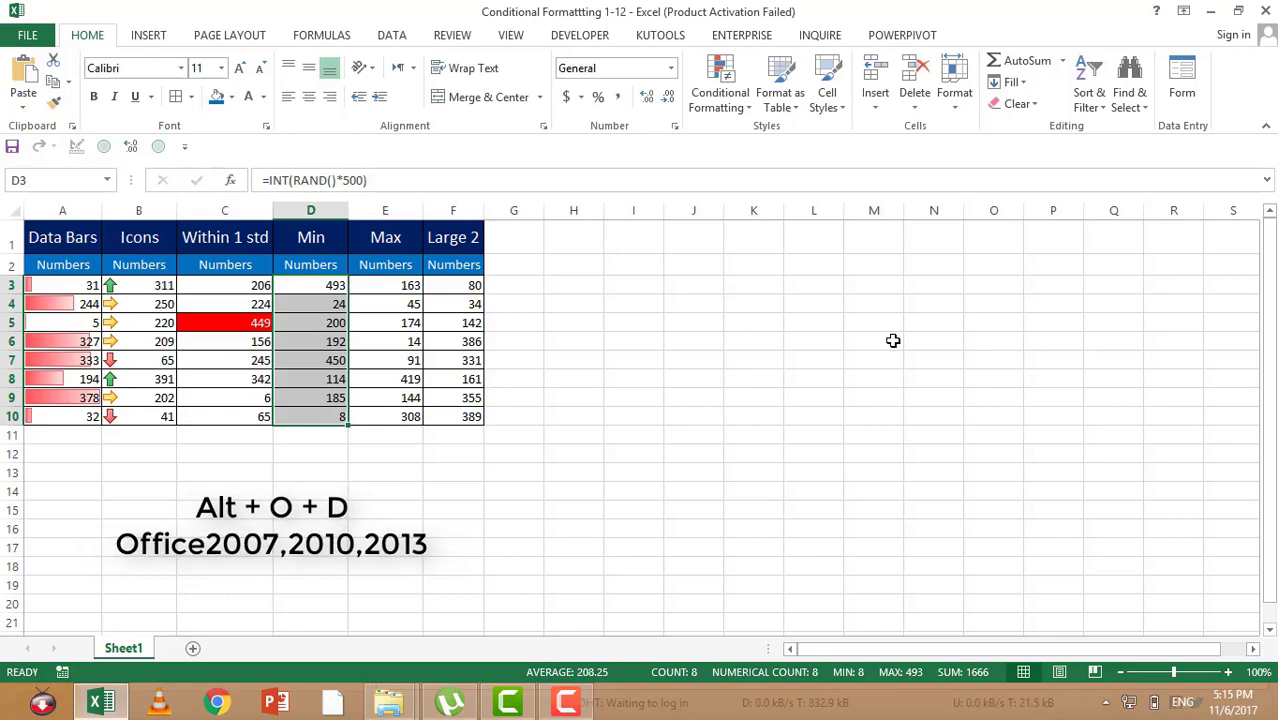
key("alt+o")
key("d")
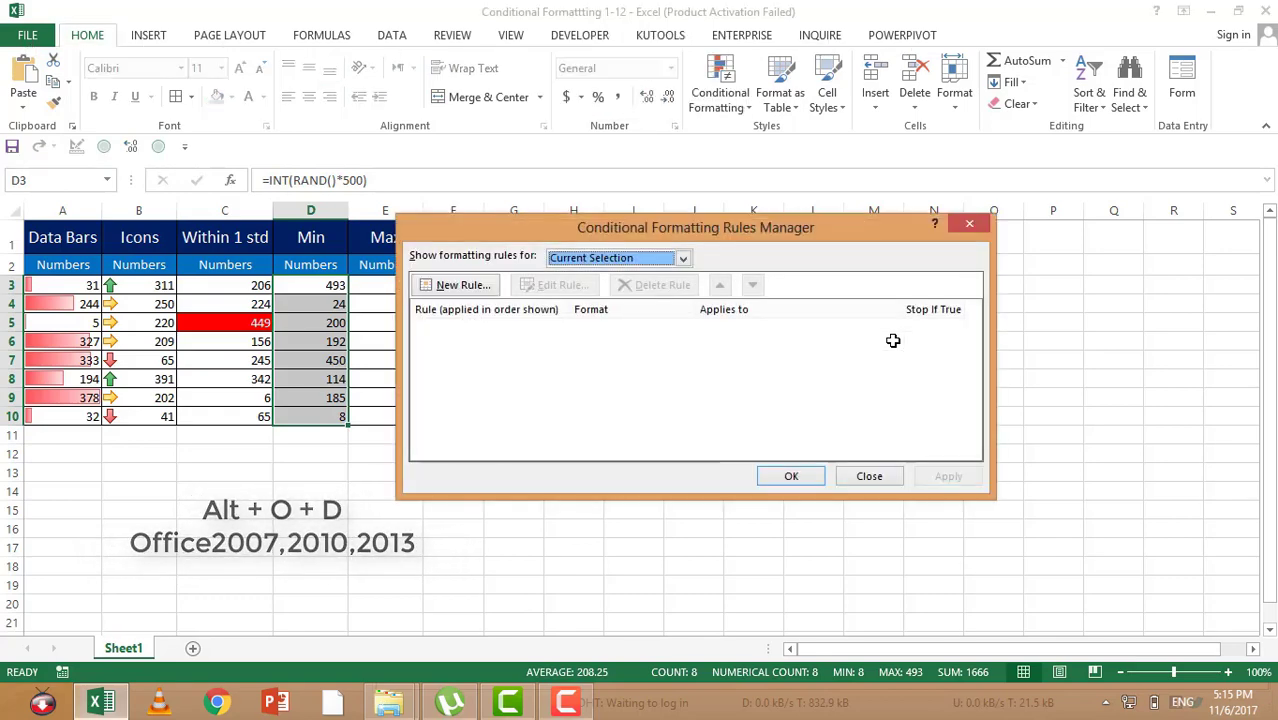
left_click(455, 286)
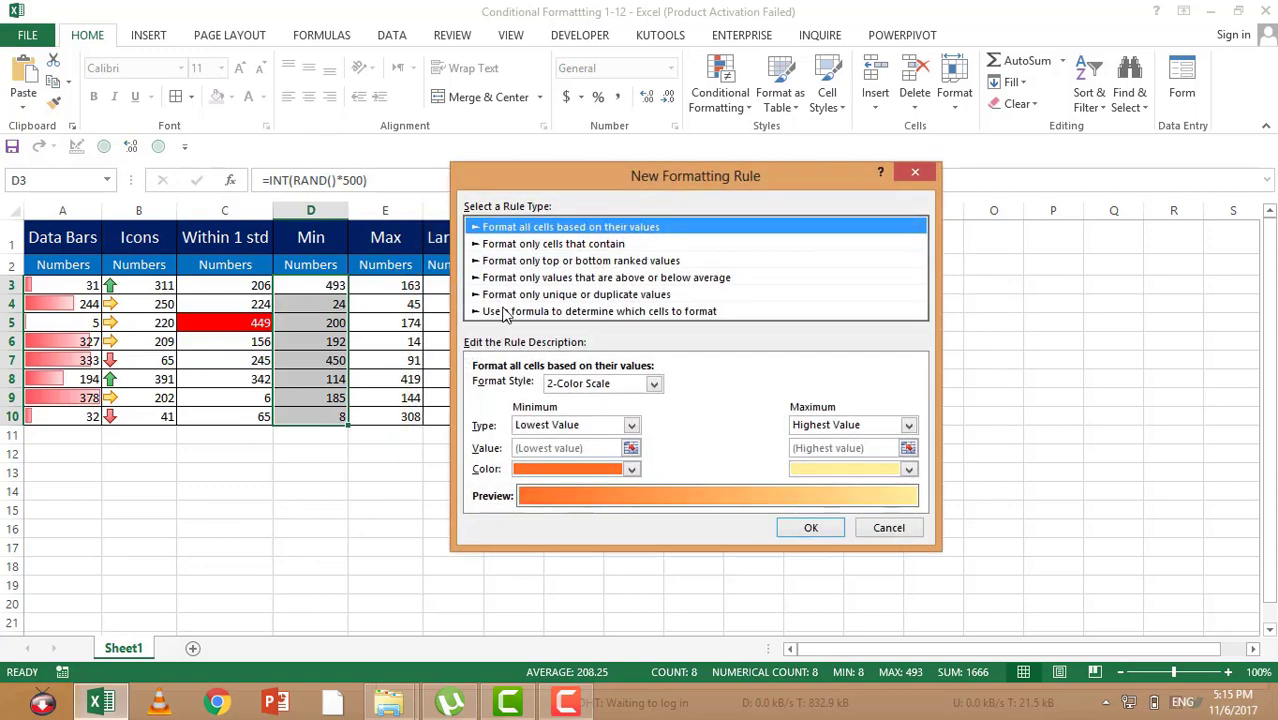
left_click(505, 311)
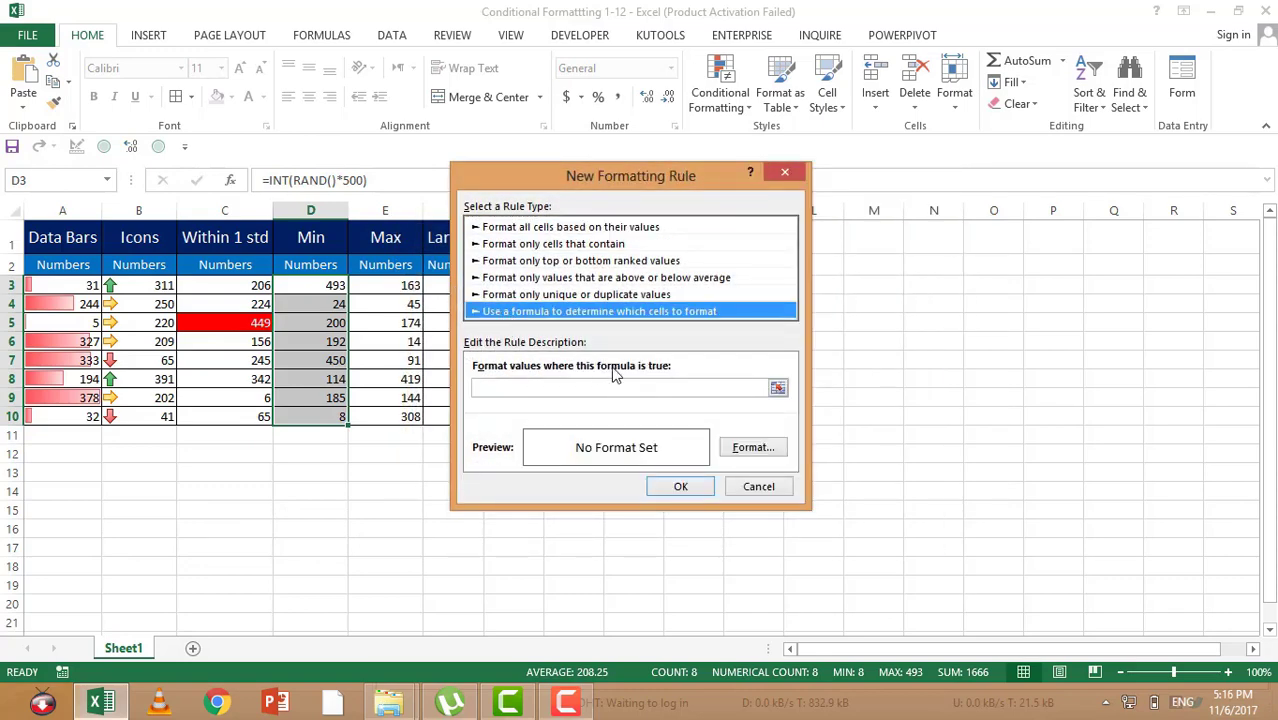
left_click_drag(534, 175, 638, 180)
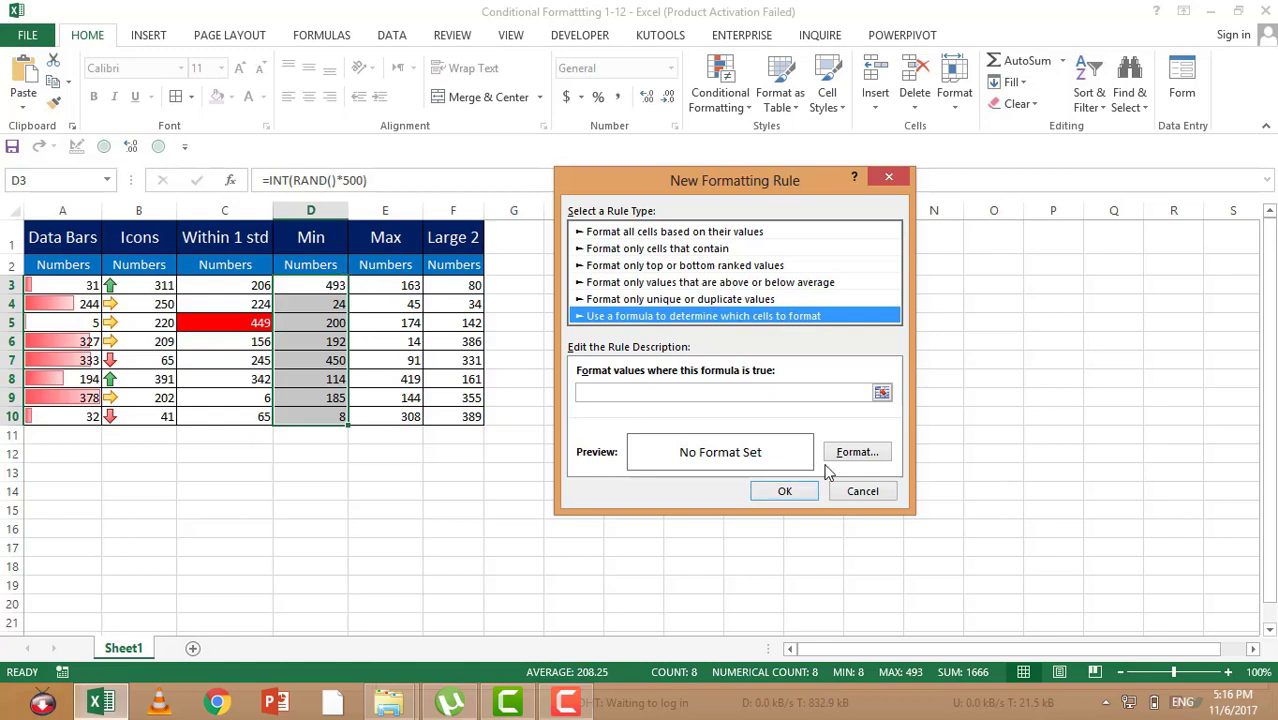
left_click(881, 392)
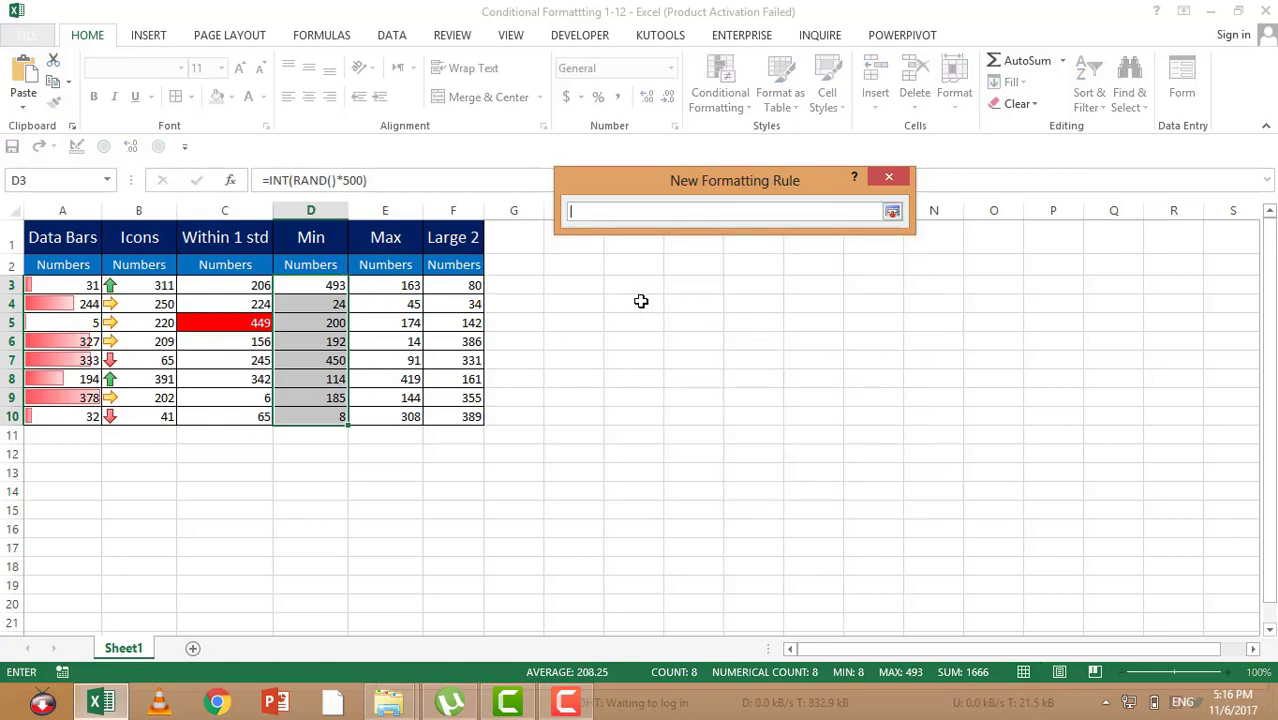
left_click(320, 282)
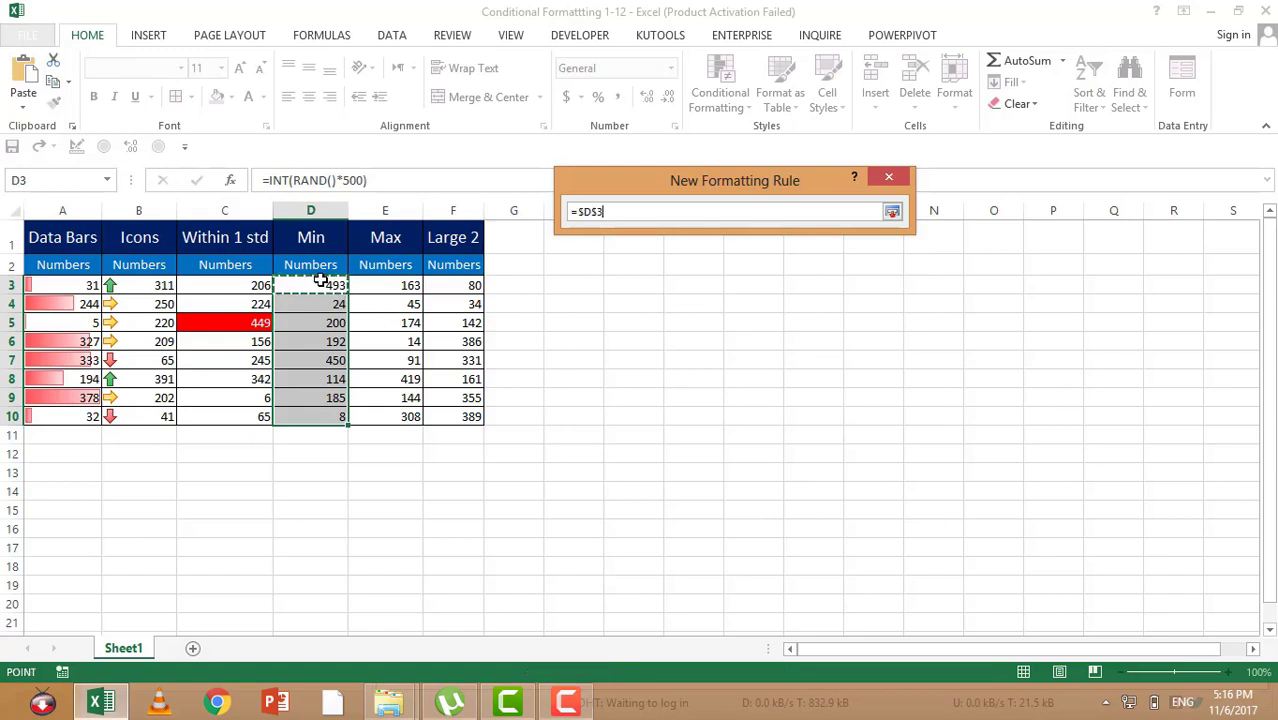
key("F4")
key("F4")
key("F4")
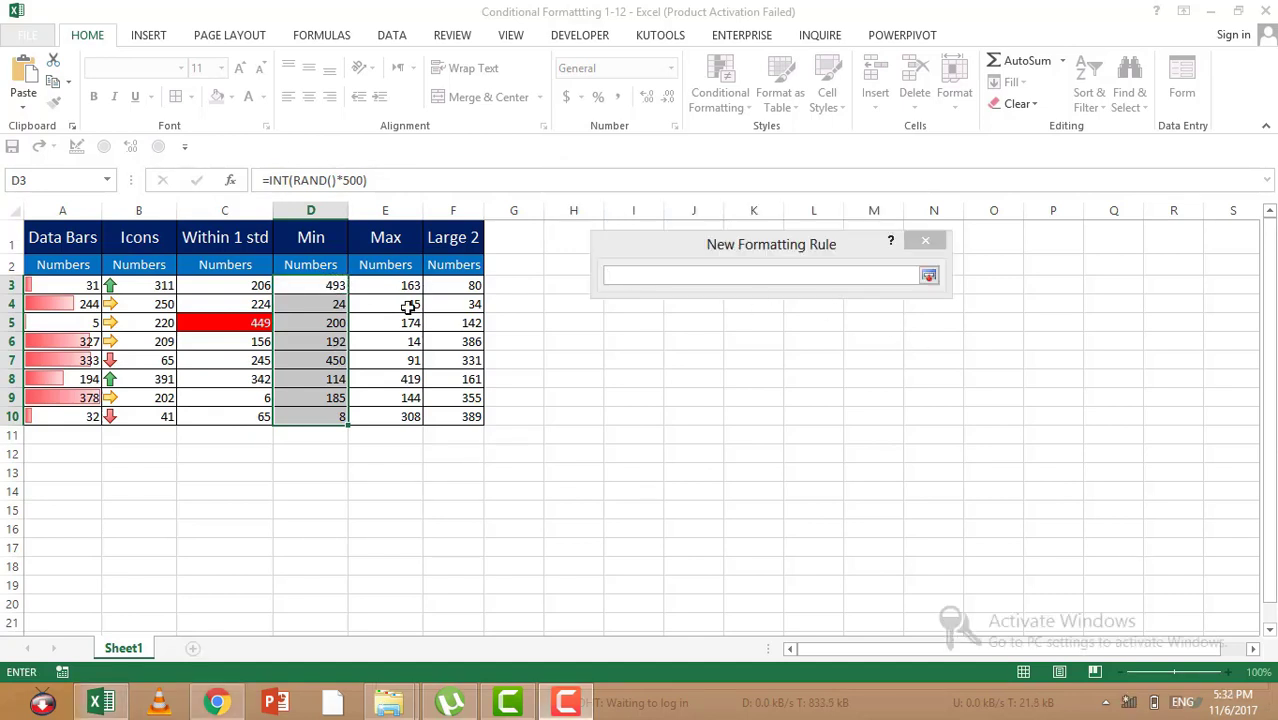
Step: Enter =D3=min($D$3:$D$10) as the rule's formula, with a relative reference to D3
left_click(343, 286)
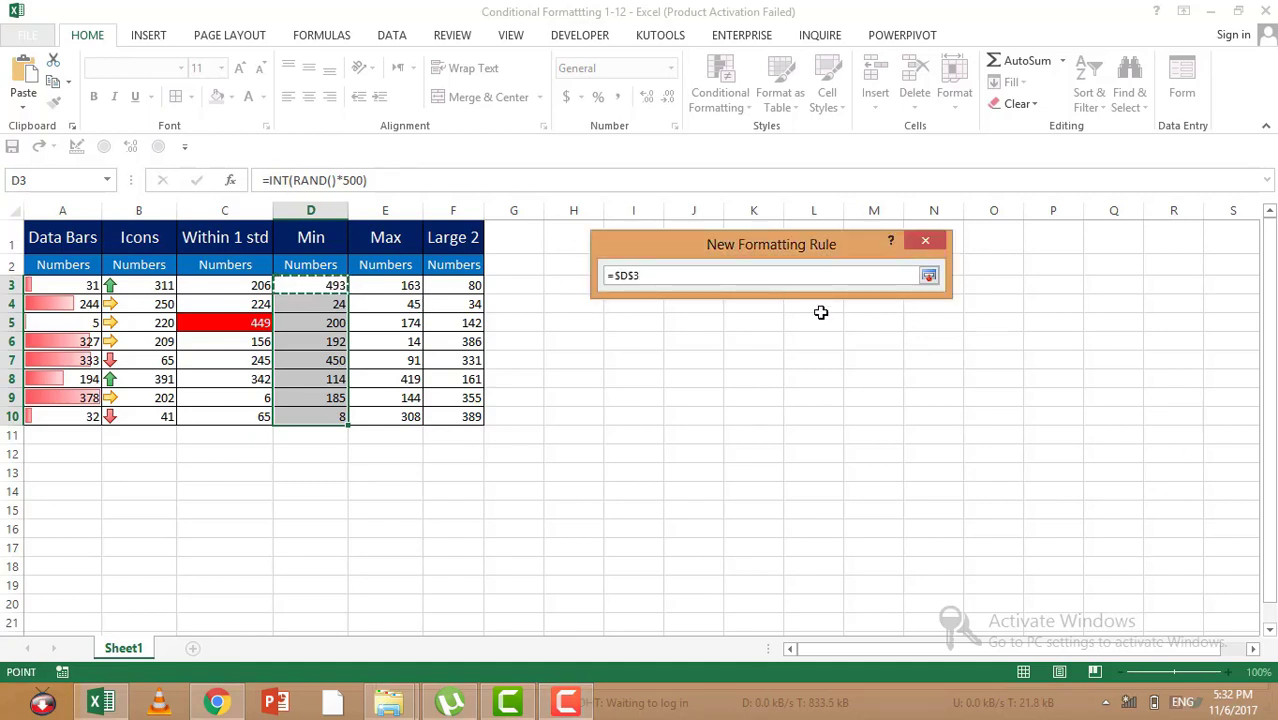
key("F4")
key("F4")
type("=")
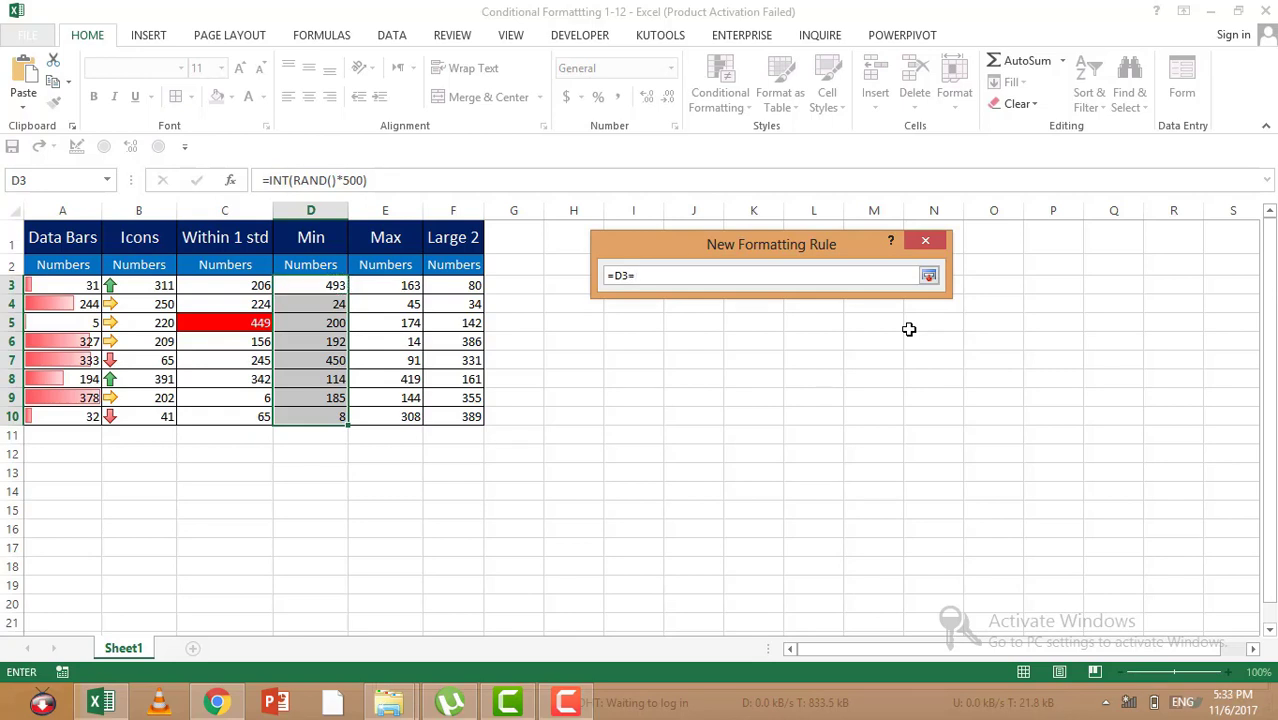
type("min(")
left_click_drag(320, 287, 330, 419)
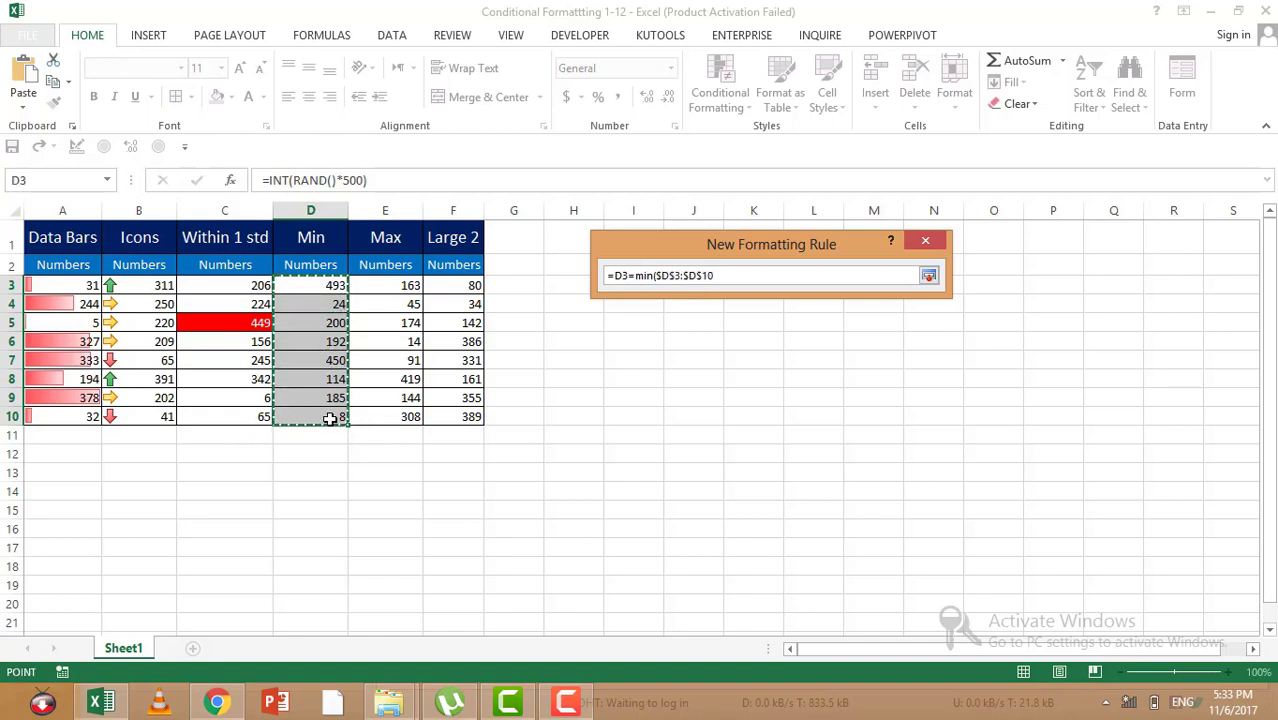
type(")")
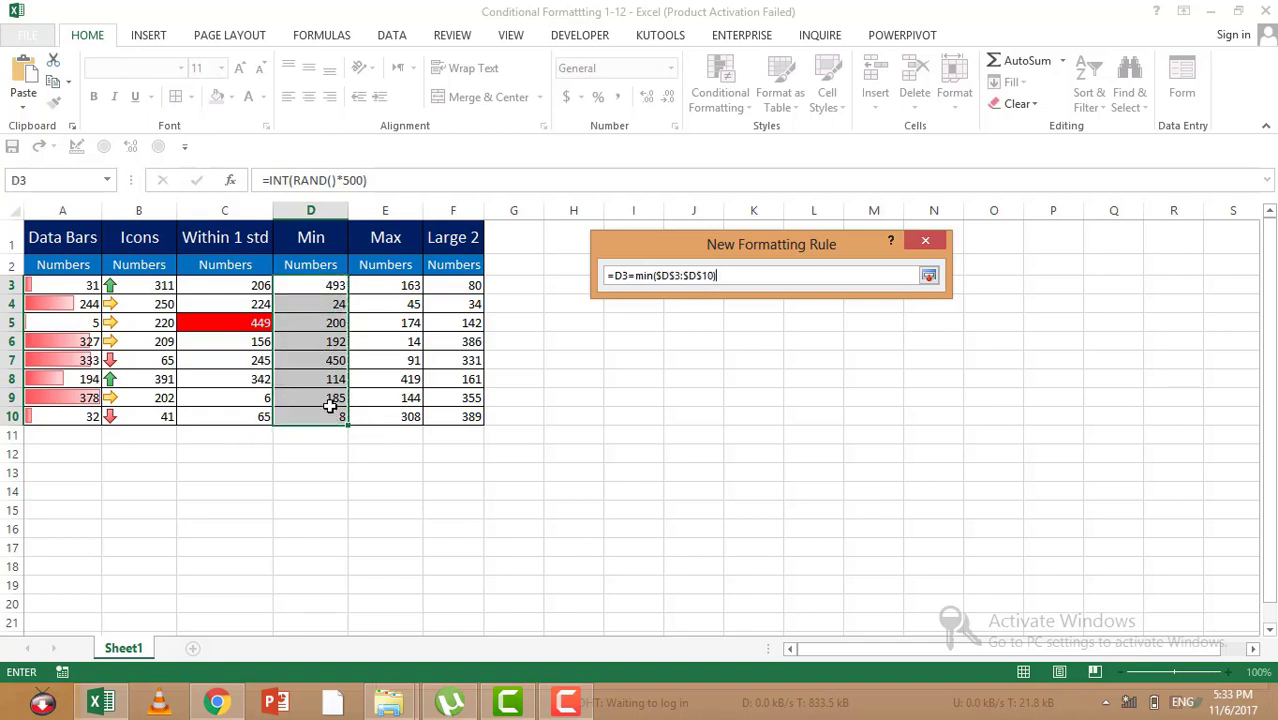
left_click(929, 277)
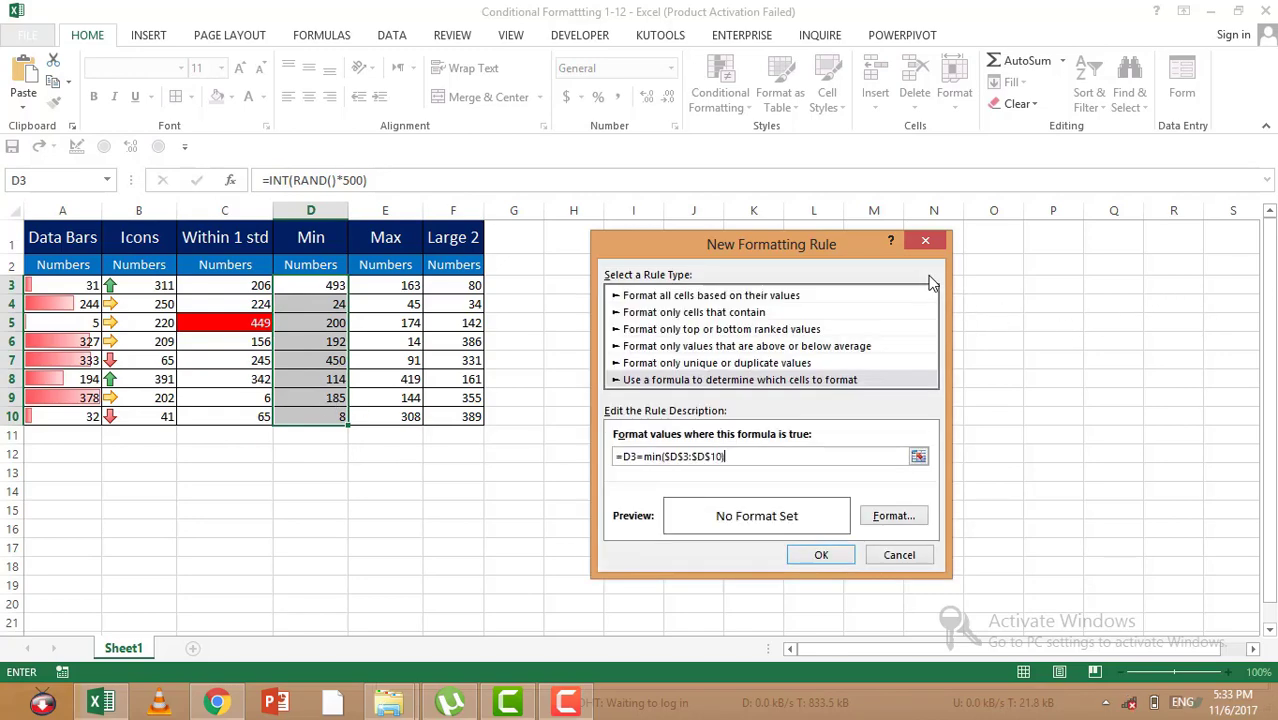
Step: Give the Min rule a light gold fill and apply it to D3:D10
left_click(893, 515)
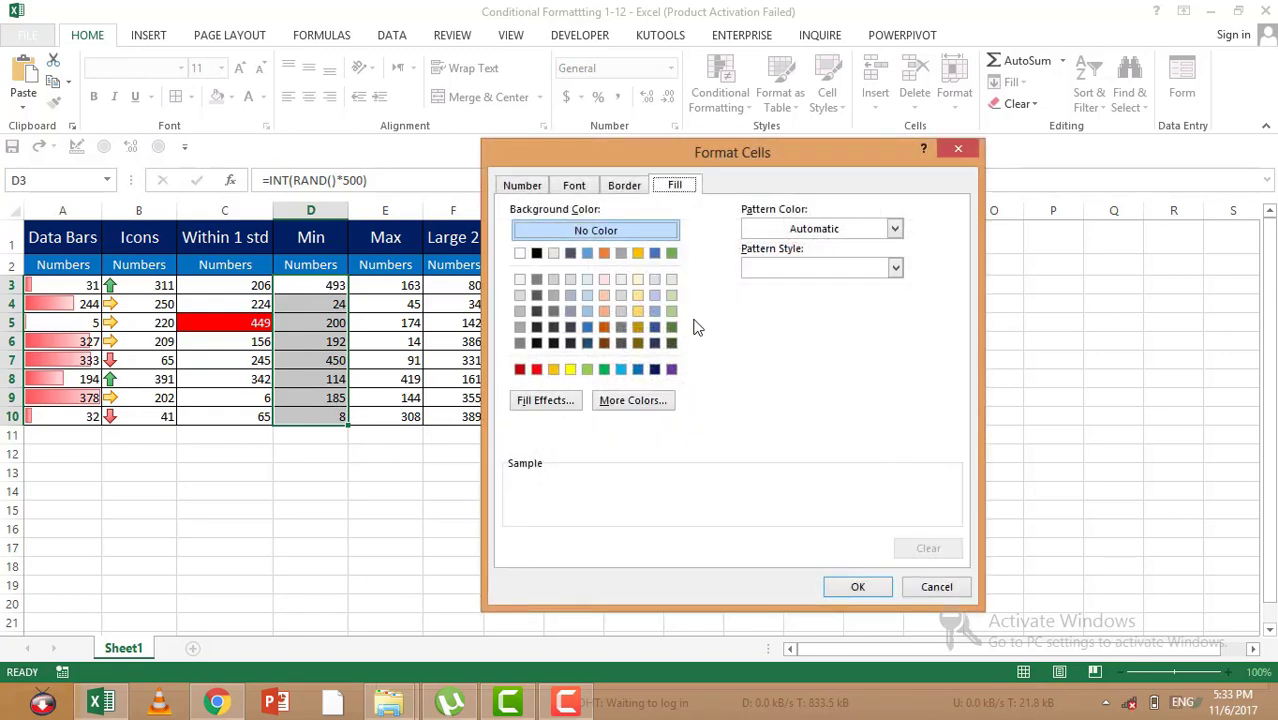
left_click(638, 310)
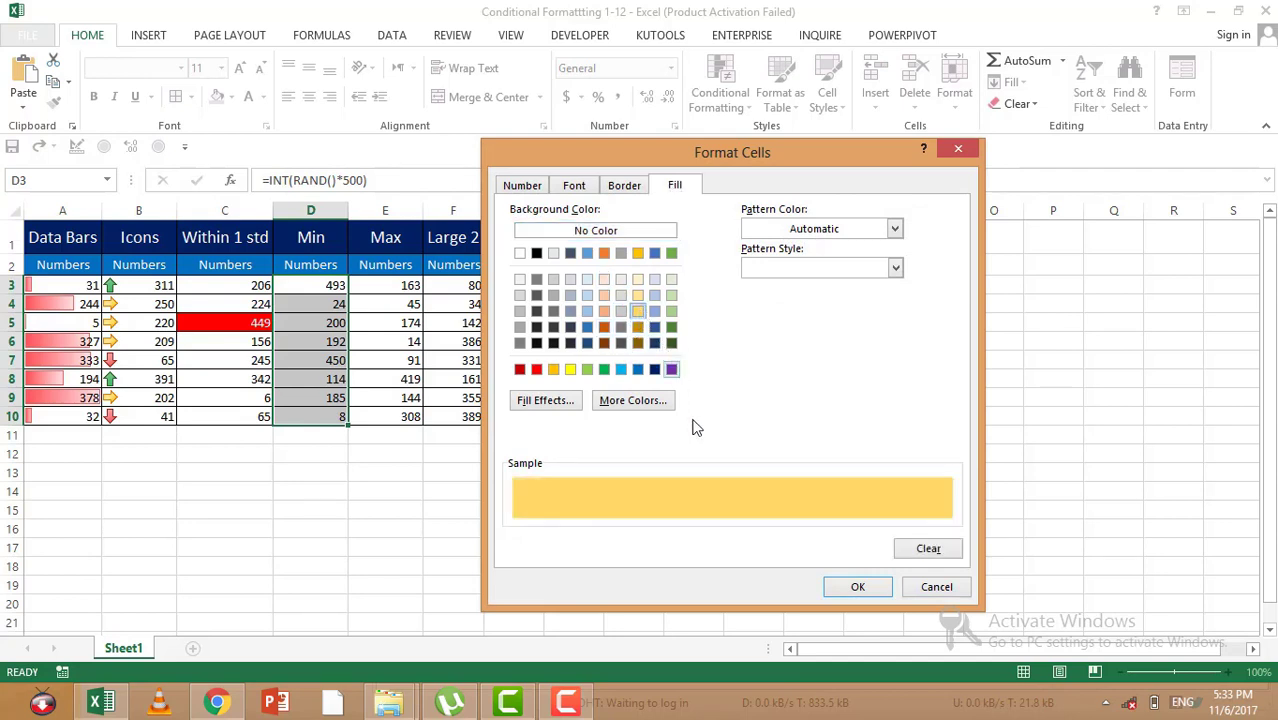
left_click(847, 590)
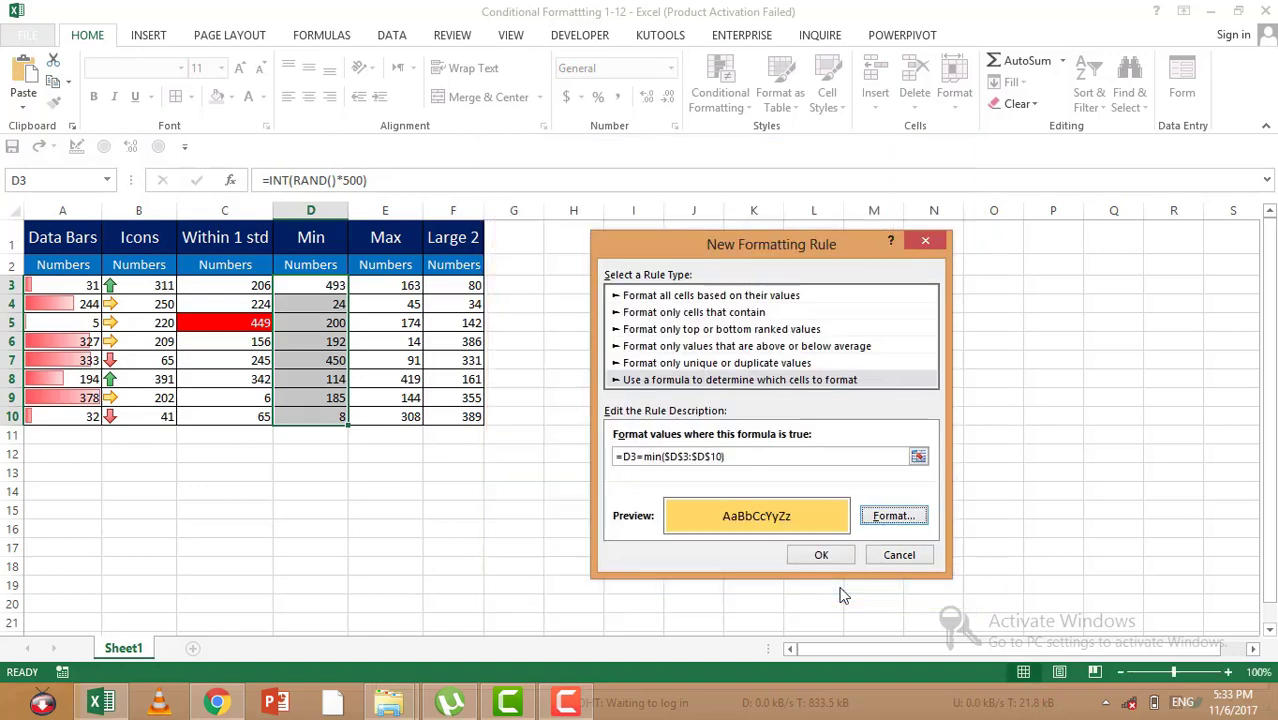
left_click(821, 556)
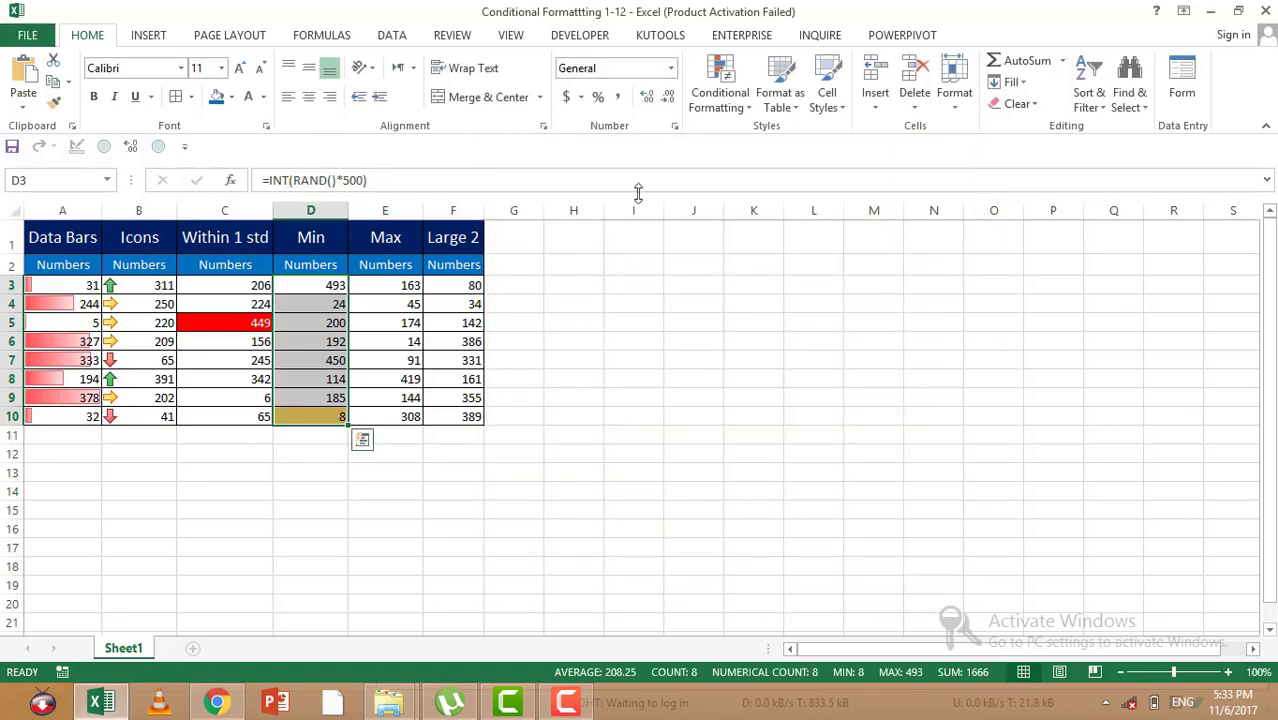
Step: Open the Min column's existing conditional formatting rule and copy its formula
left_click(708, 95)
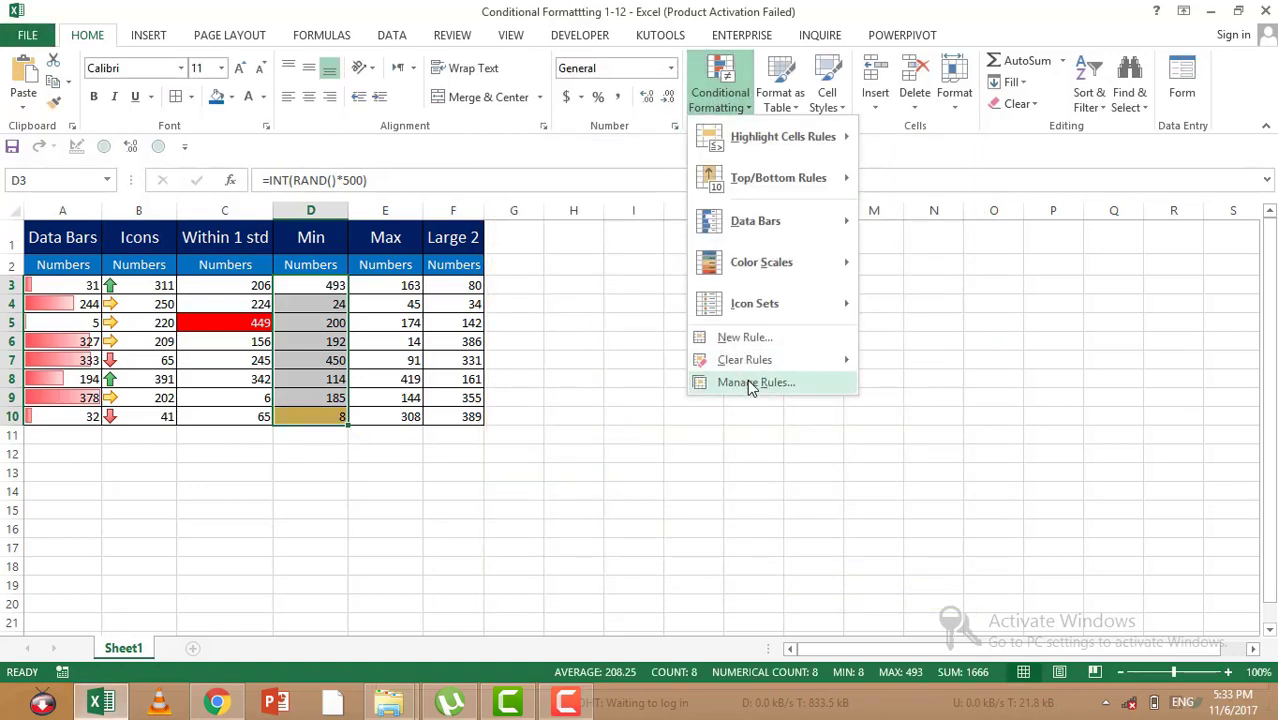
left_click(752, 384)
left_click(616, 336)
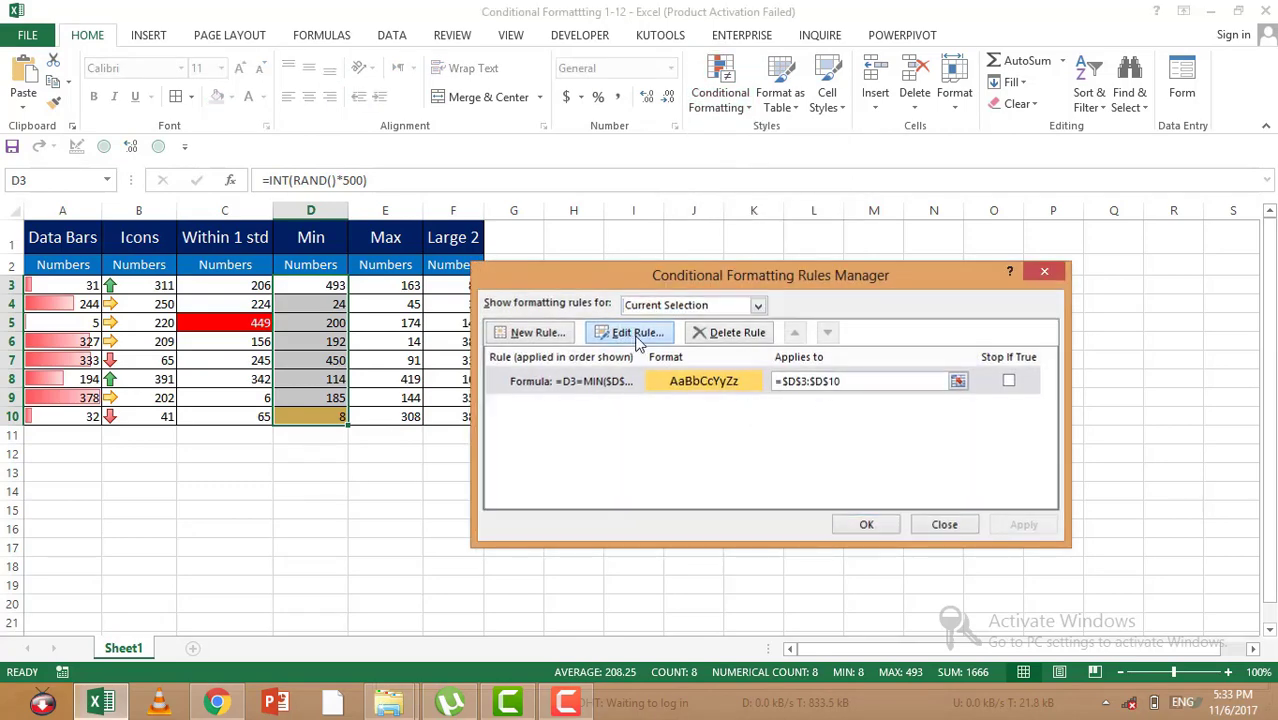
left_click(780, 461)
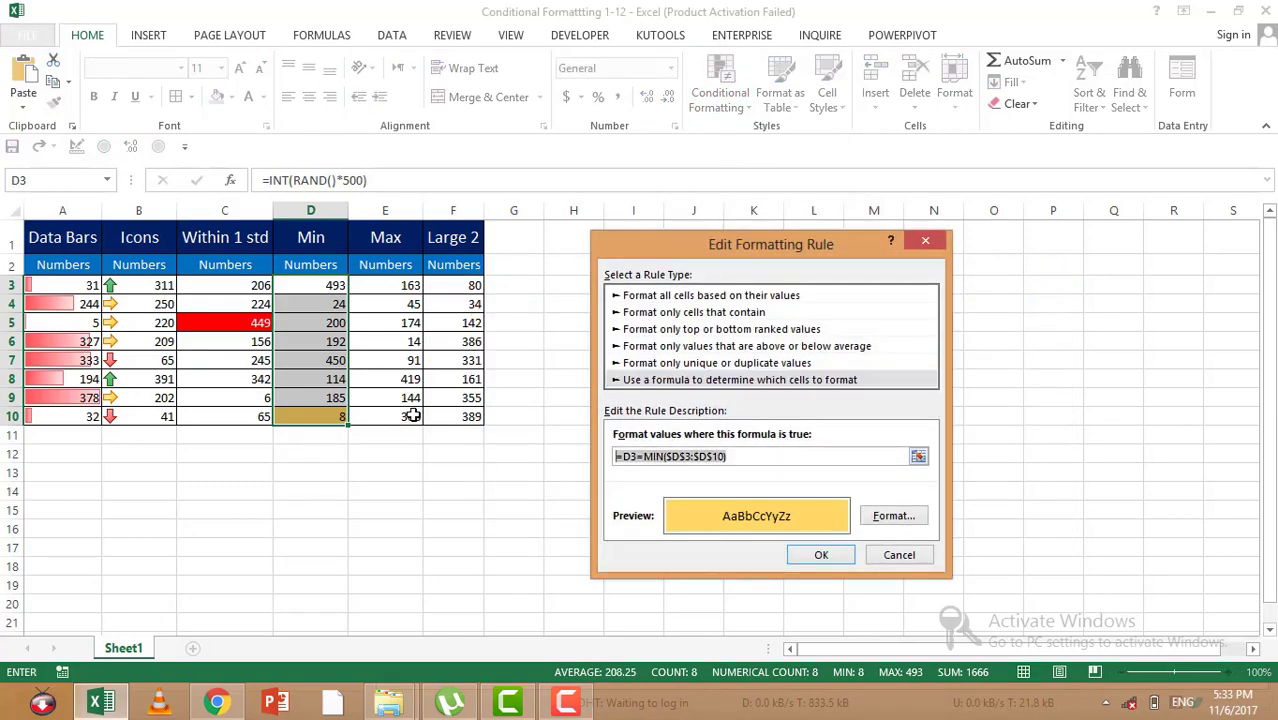
key("Return")
Step: Paste =D3=MIN($D$3:$D$10) into cell I3 and fill it down to I10
left_click(620, 288)
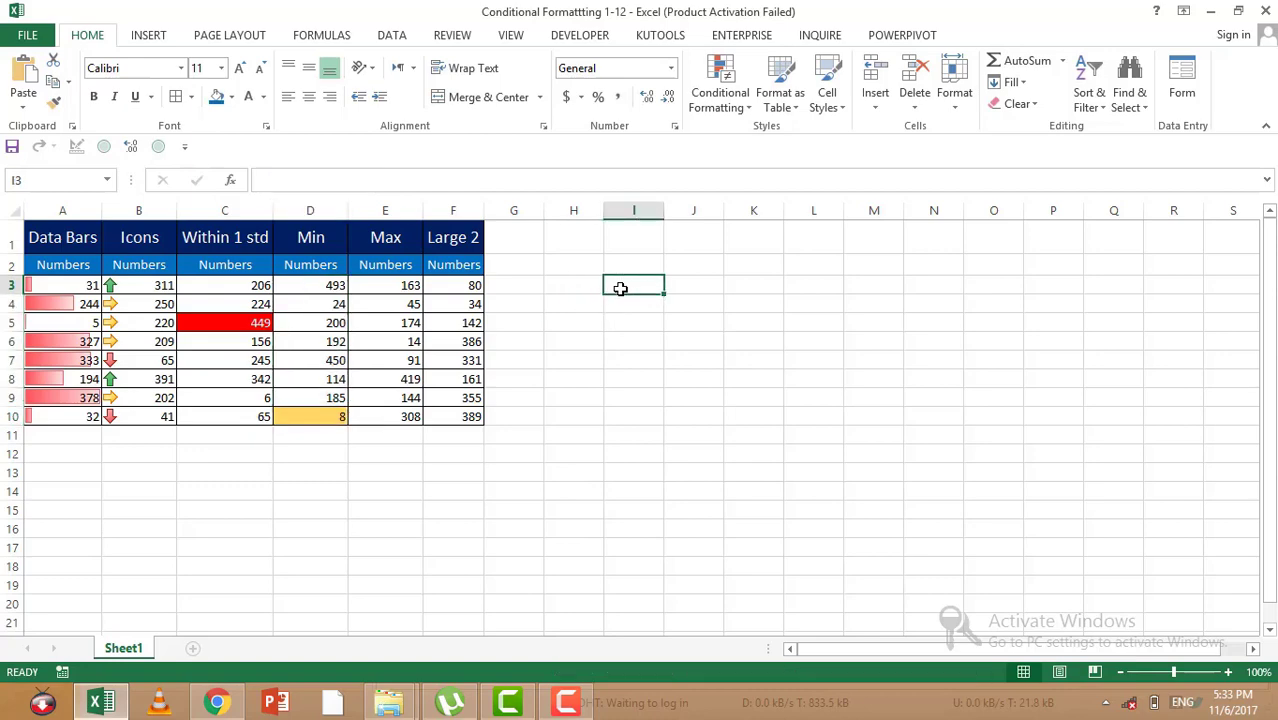
key("ctrl+v")
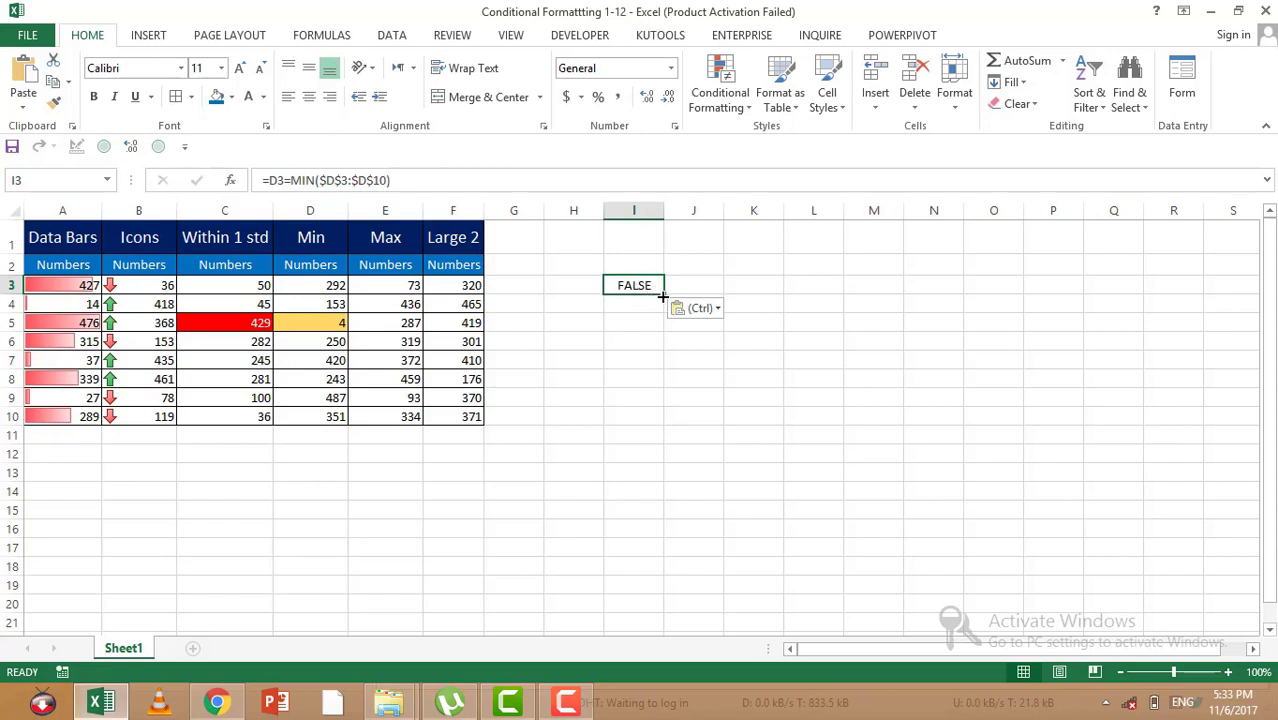
left_click_drag(662, 297, 653, 422)
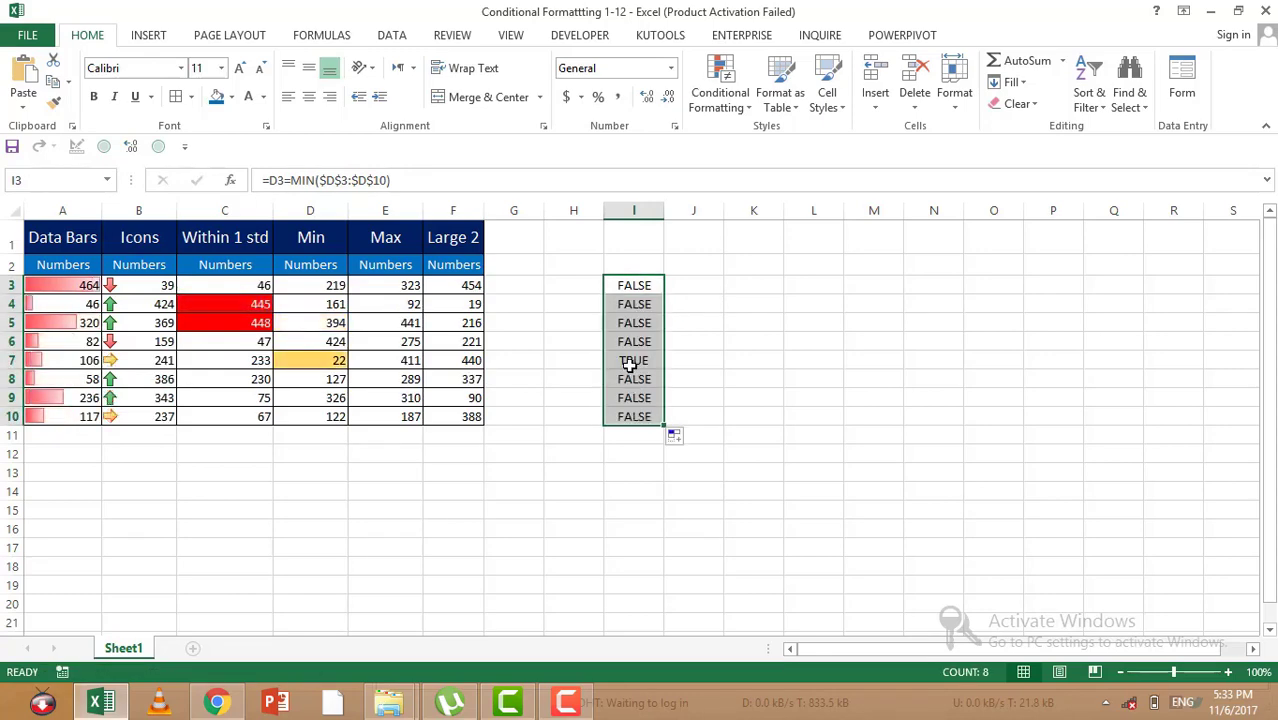
Step: Compare the test results in column I with the highlighted Min value and inspect the formulas in I3 and I5
left_click(633, 360)
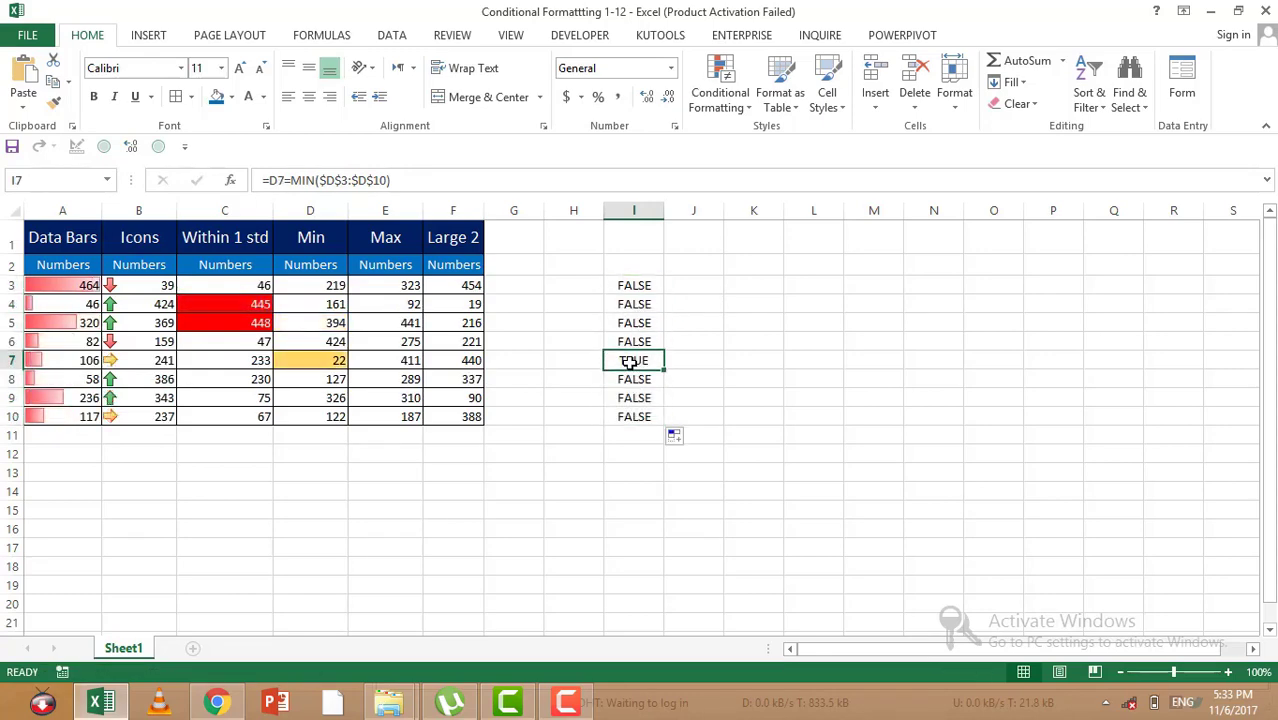
left_click(337, 362)
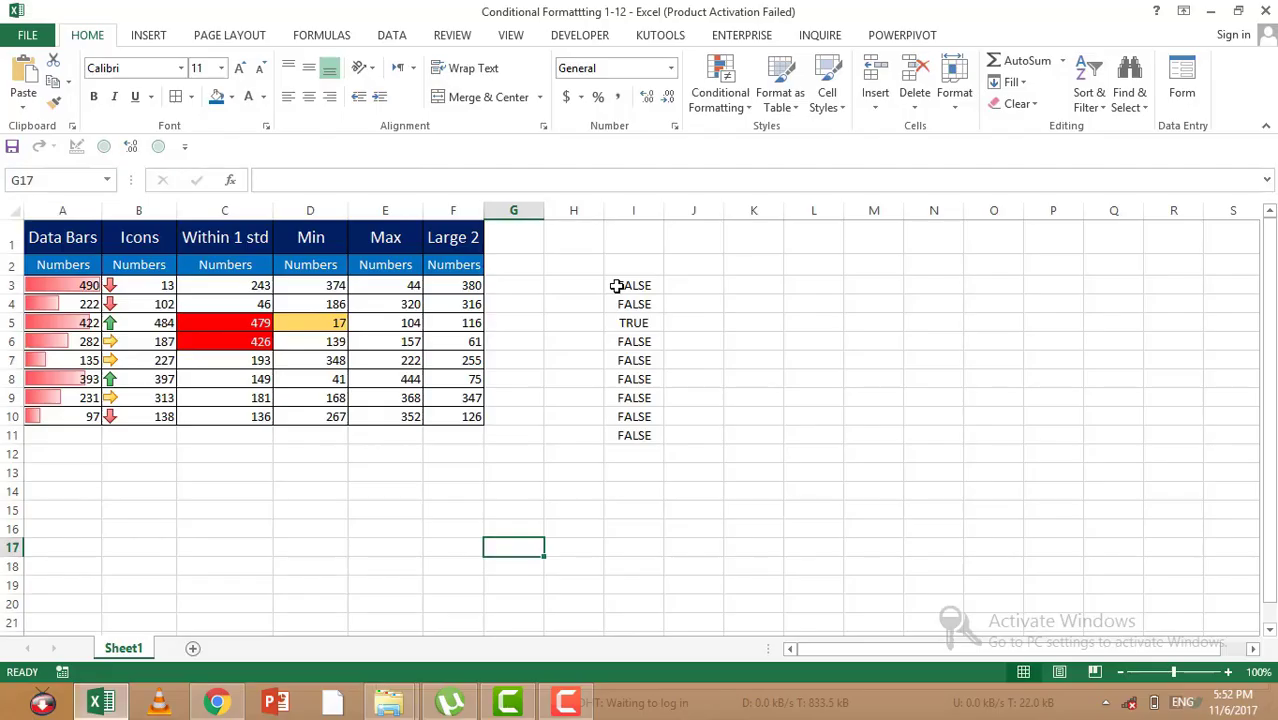
left_click(617, 286)
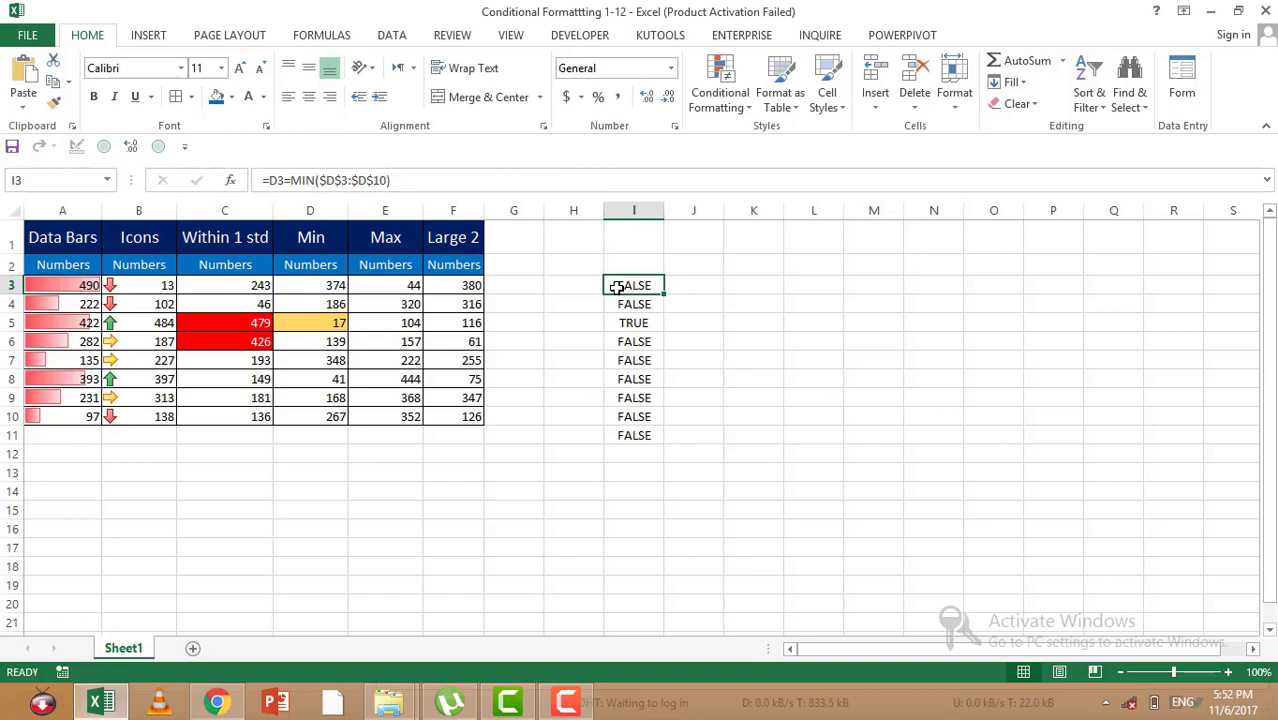
double_click(617, 286)
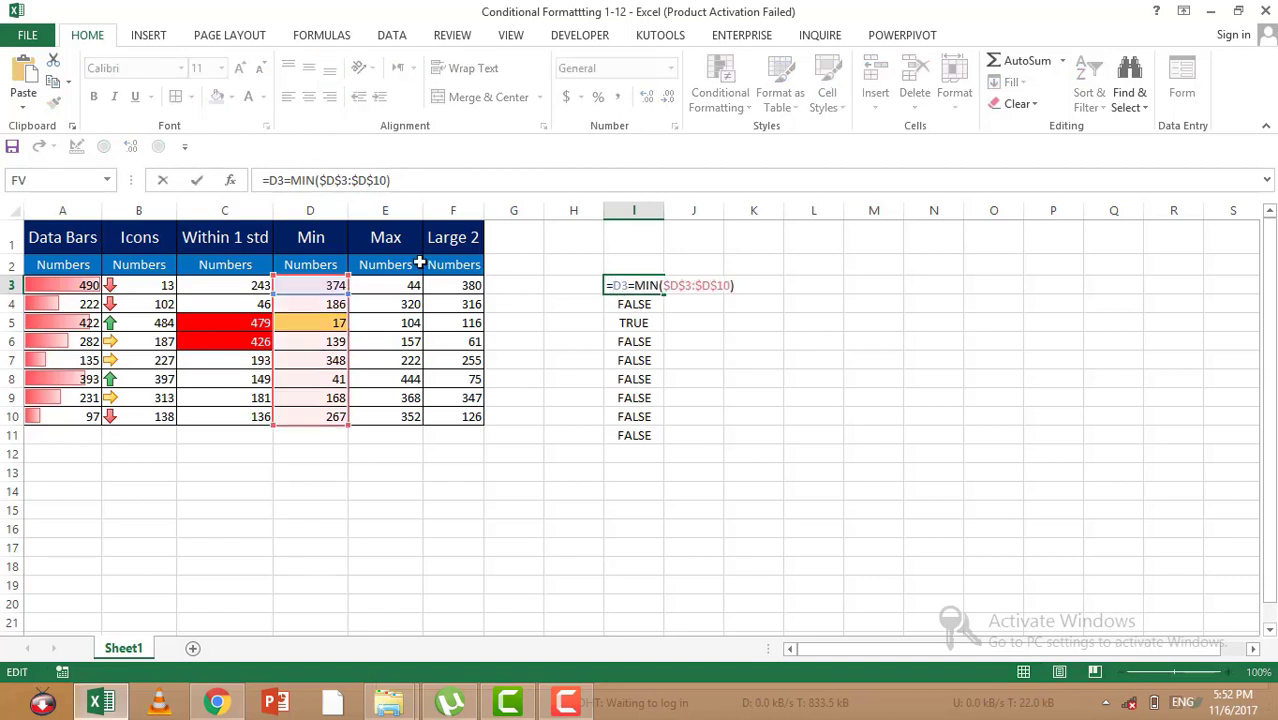
key("Escape")
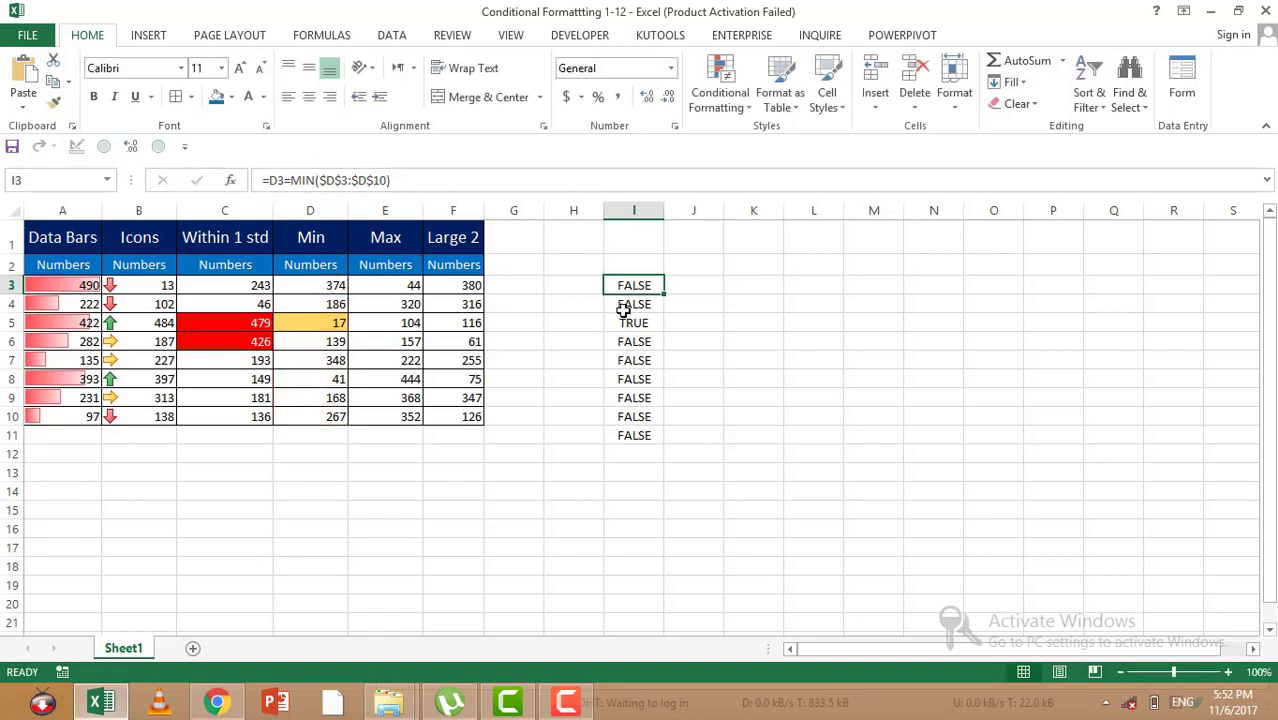
left_click(634, 321)
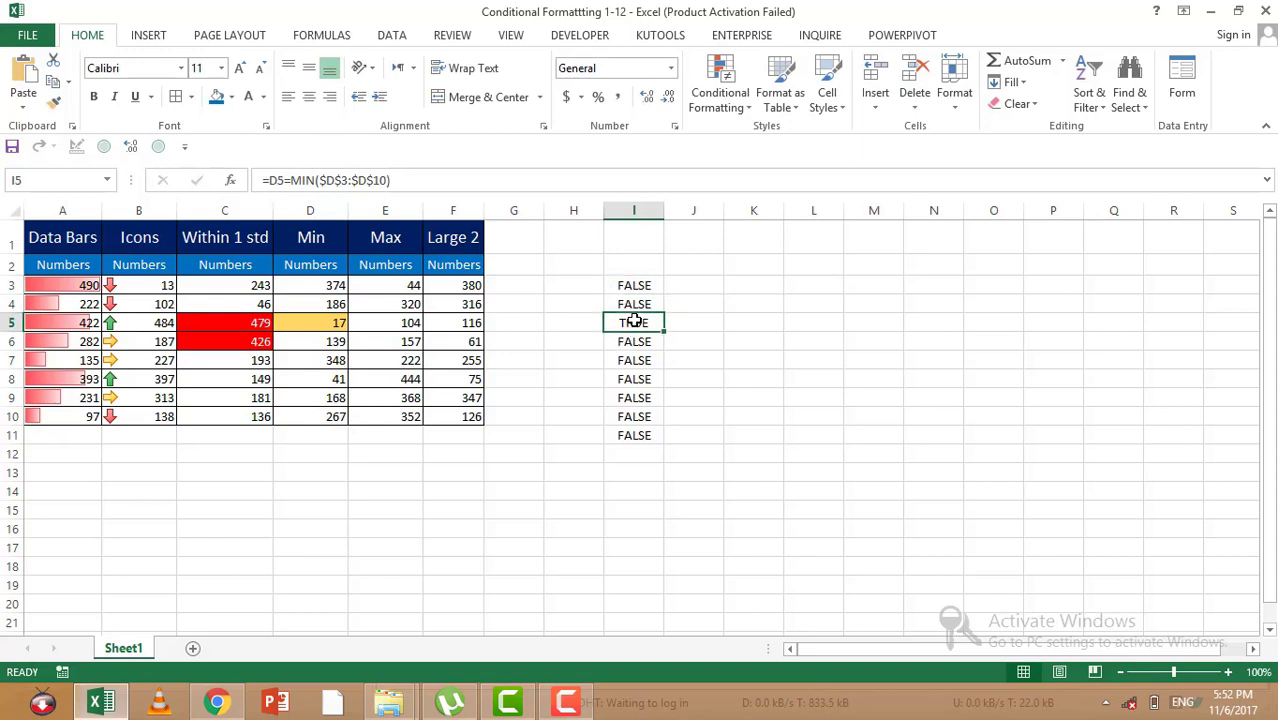
double_click(634, 321)
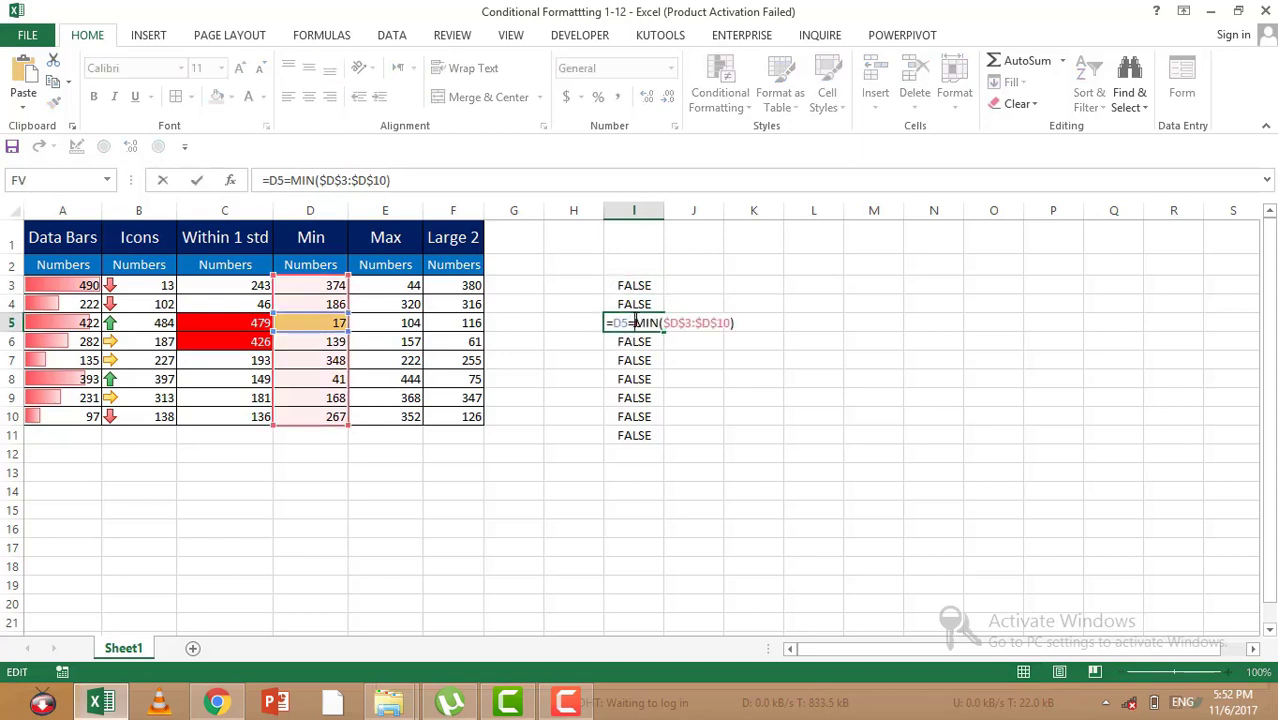
key("Escape")
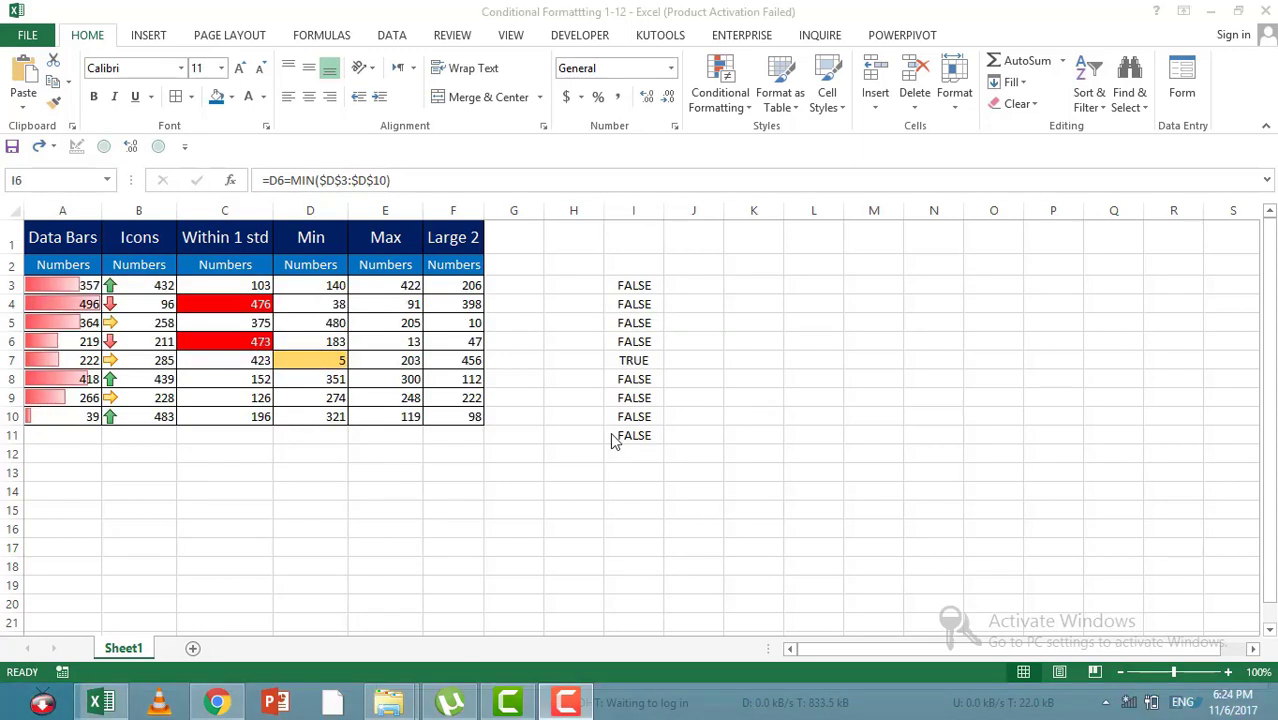
Step: Delete the test formulas from I3:I11
left_click(388, 285)
left_click(633, 288)
left_click_drag(644, 359, 650, 430)
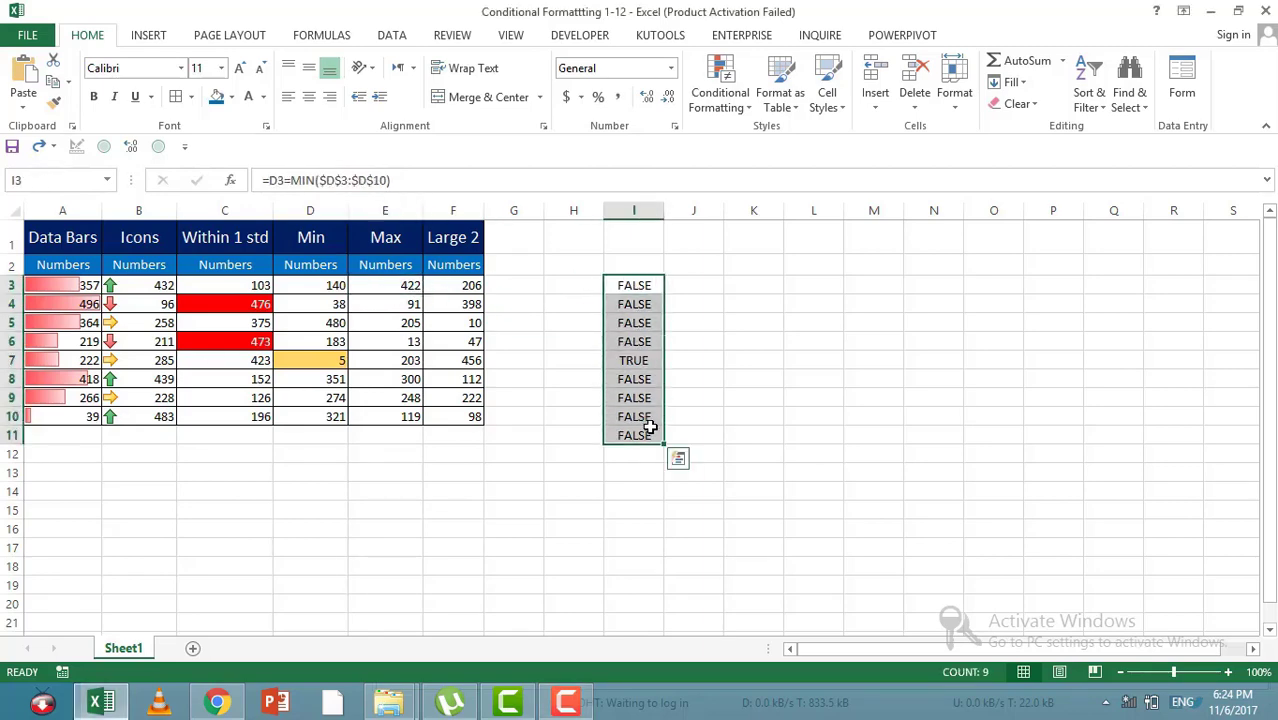
key("Delete")
Step: Start a new conditional formatting rule for the Max numbers in E3:E10 that uses a formula to determine which cells to format
left_click_drag(394, 290, 408, 422)
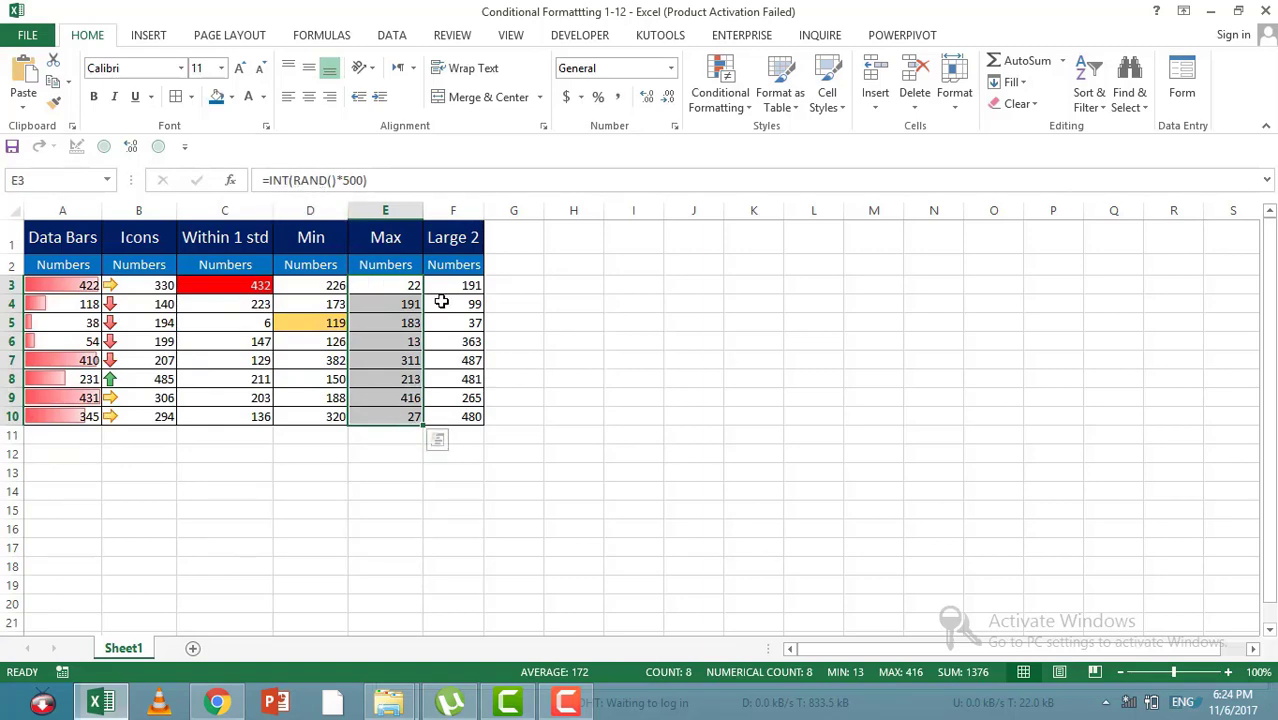
left_click(740, 98)
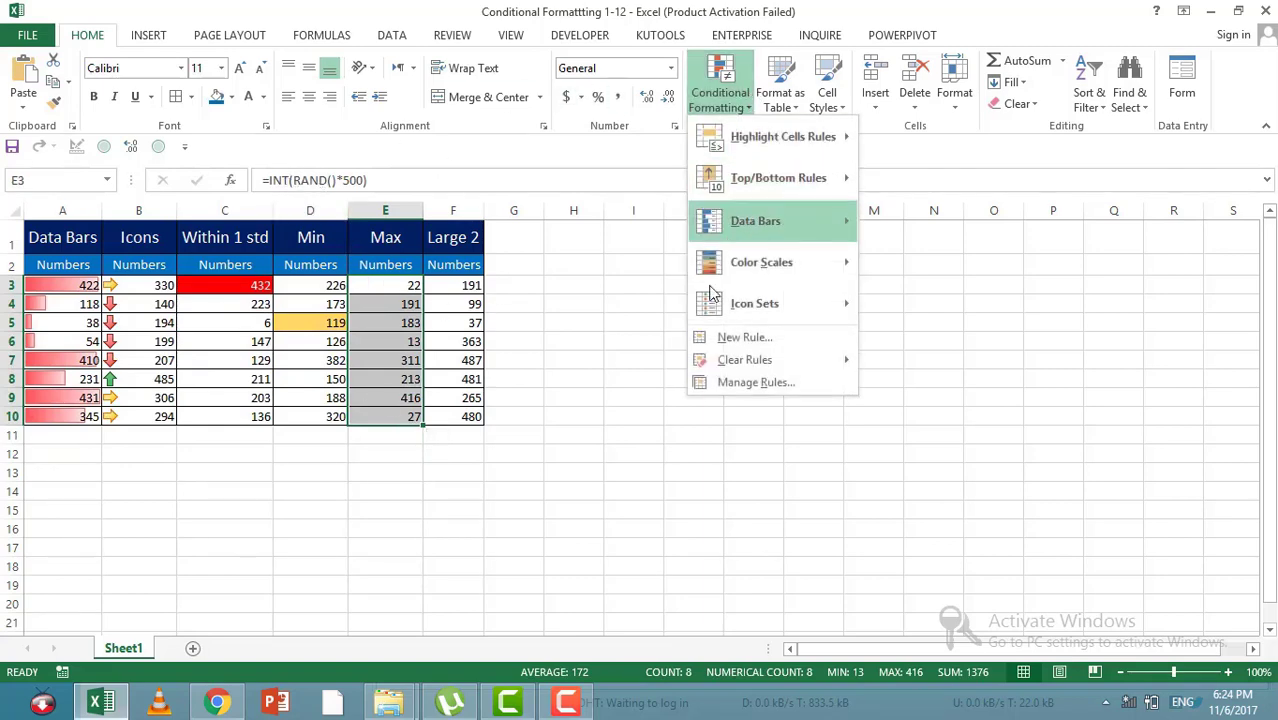
left_click(735, 340)
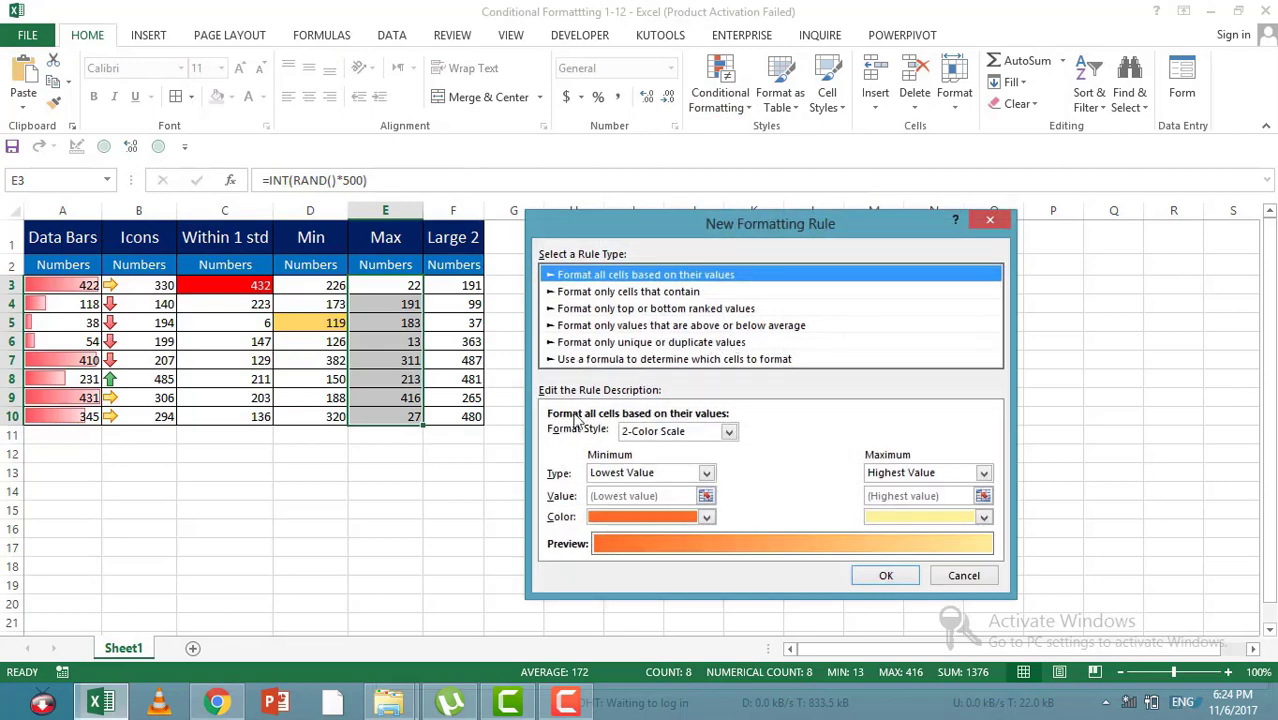
left_click(602, 360)
left_click(618, 435)
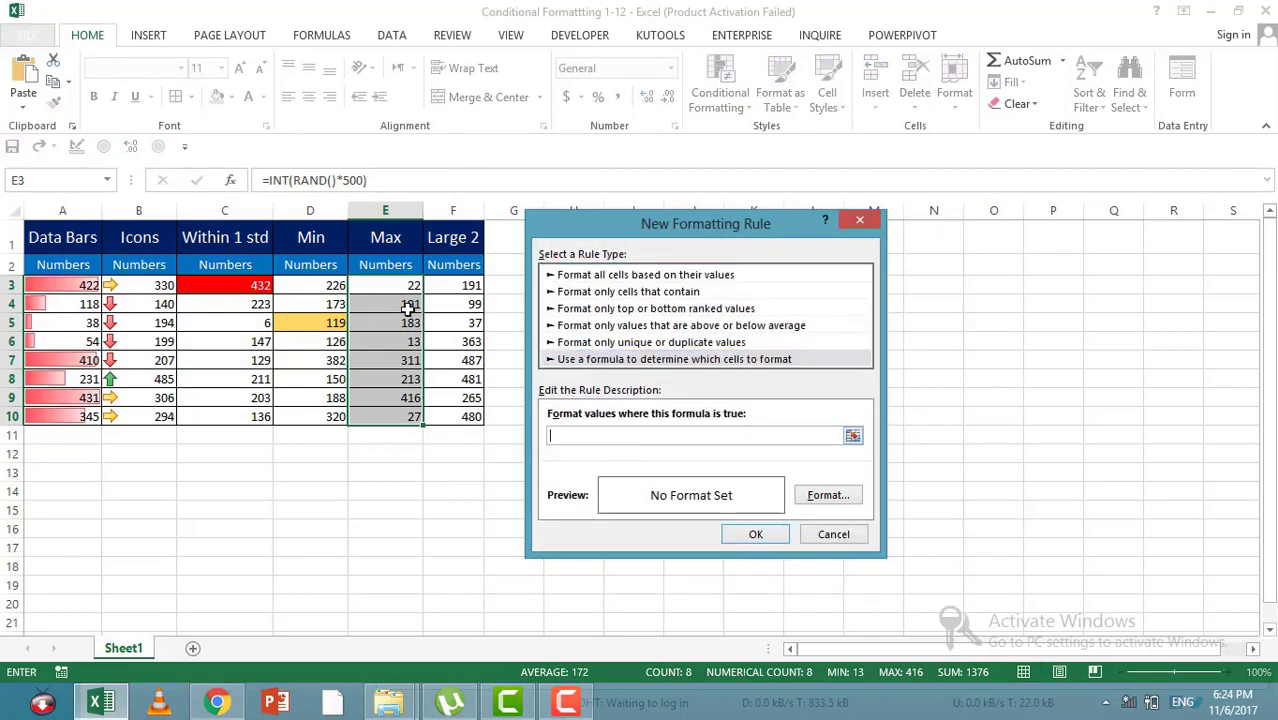
Step: Enter =E3=max($E$3:$E$10) as the rule's formula, with a relative reference to E3
left_click(397, 287)
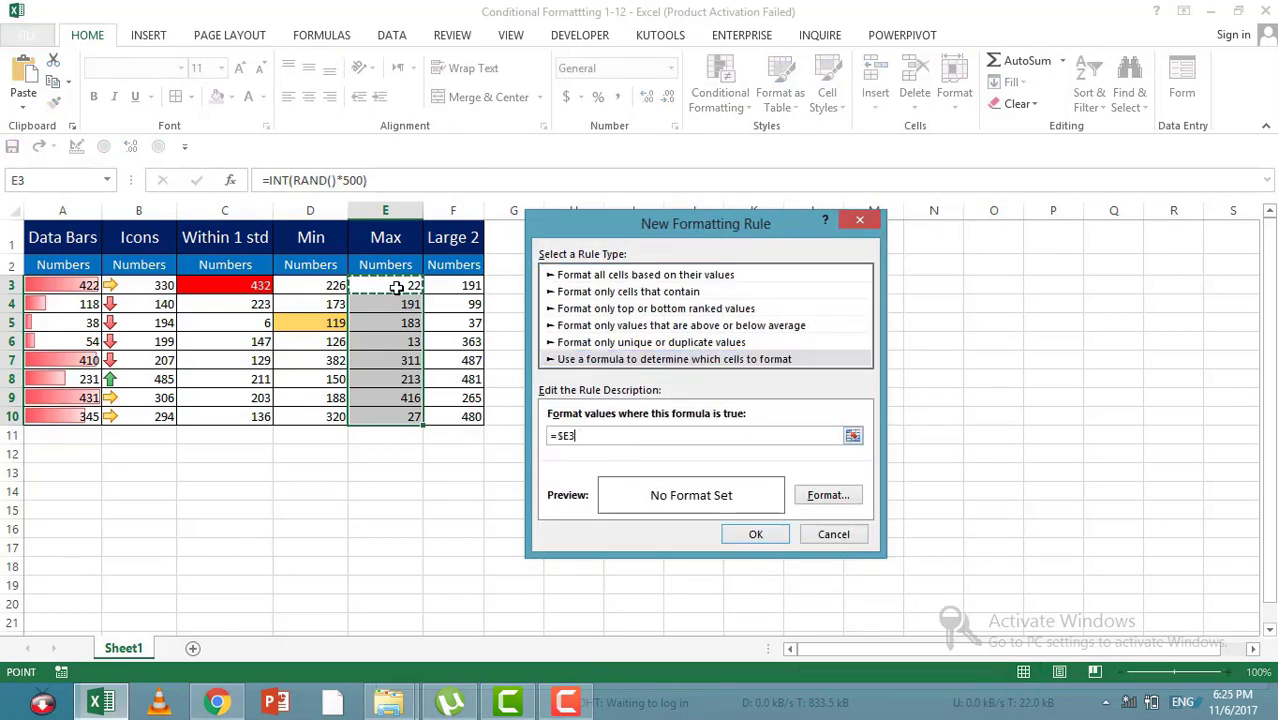
key("F4")
type("=max")
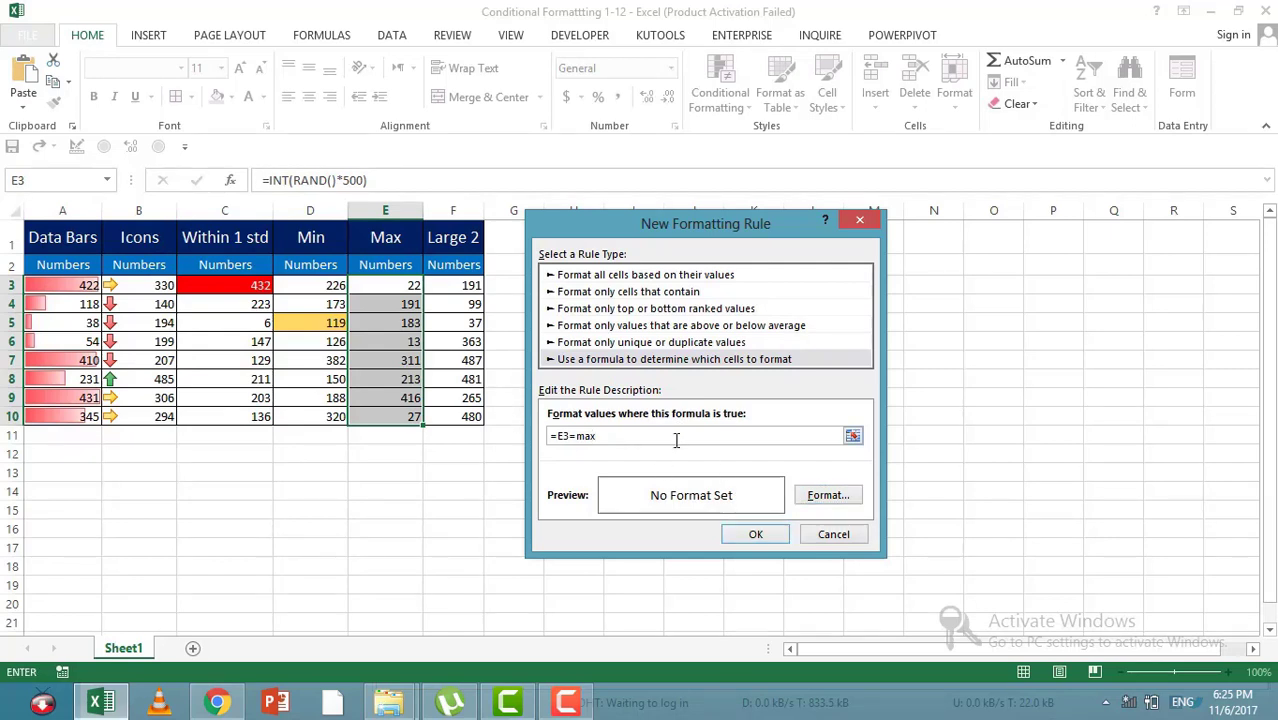
type("(")
left_click_drag(408, 285, 398, 416)
type(")")
Step: Give the Max rule a yellow fill and apply it to E3:E10
left_click(827, 494)
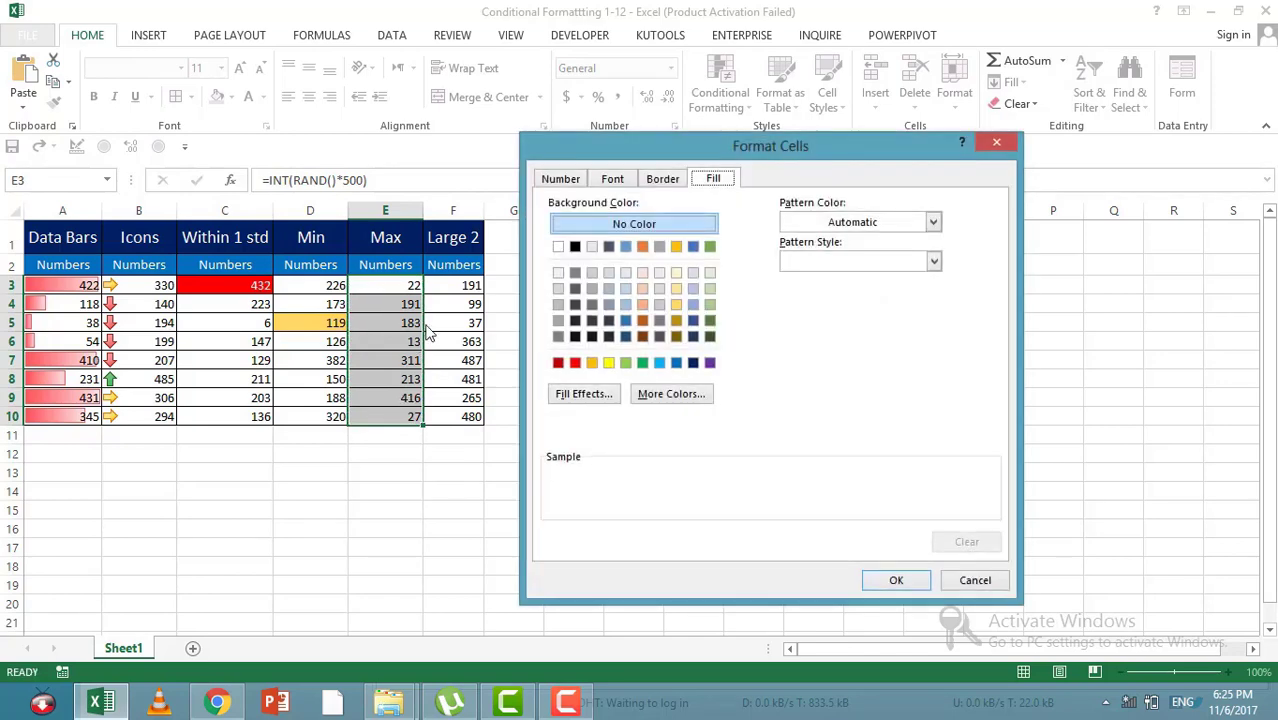
left_click(608, 362)
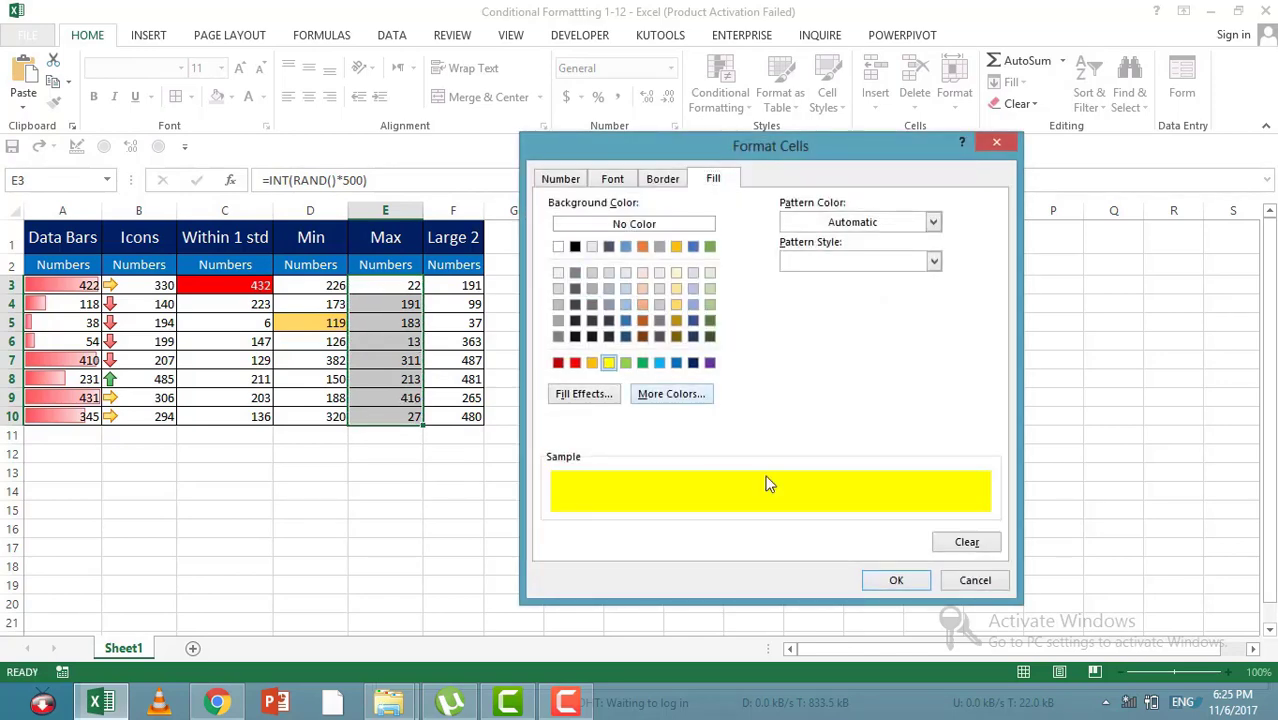
left_click(918, 584)
left_click(755, 534)
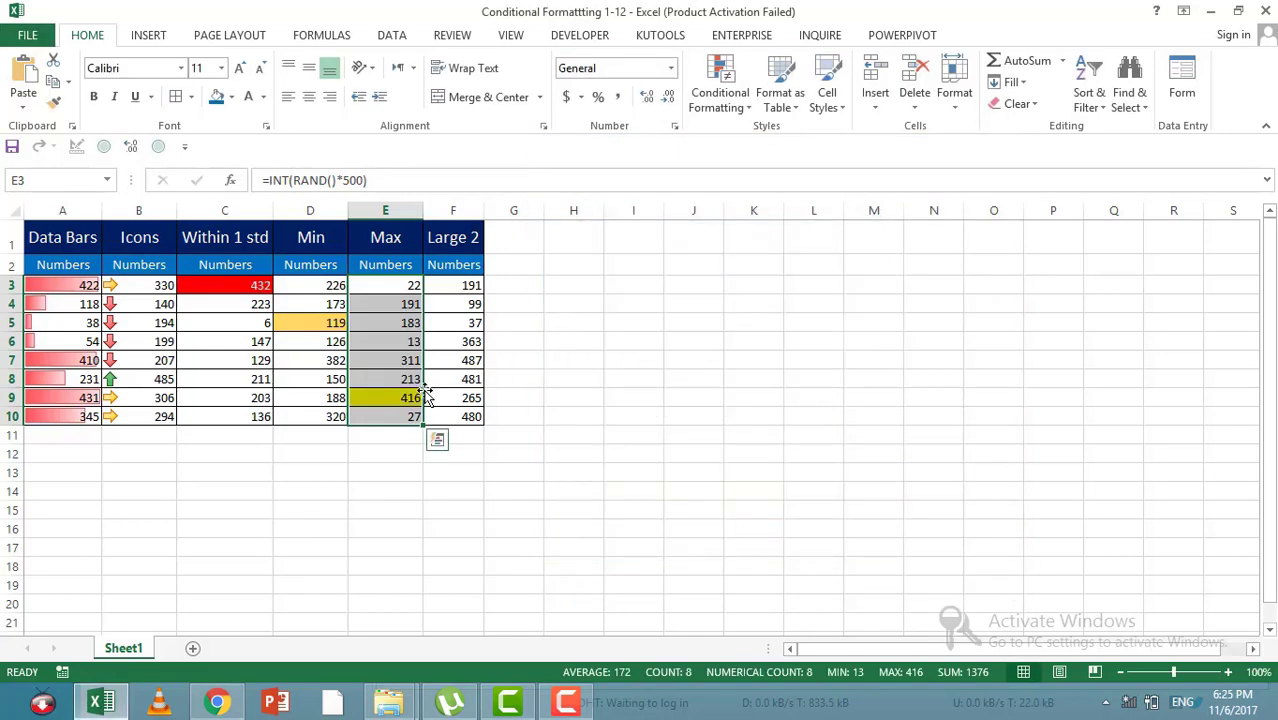
left_click(386, 397)
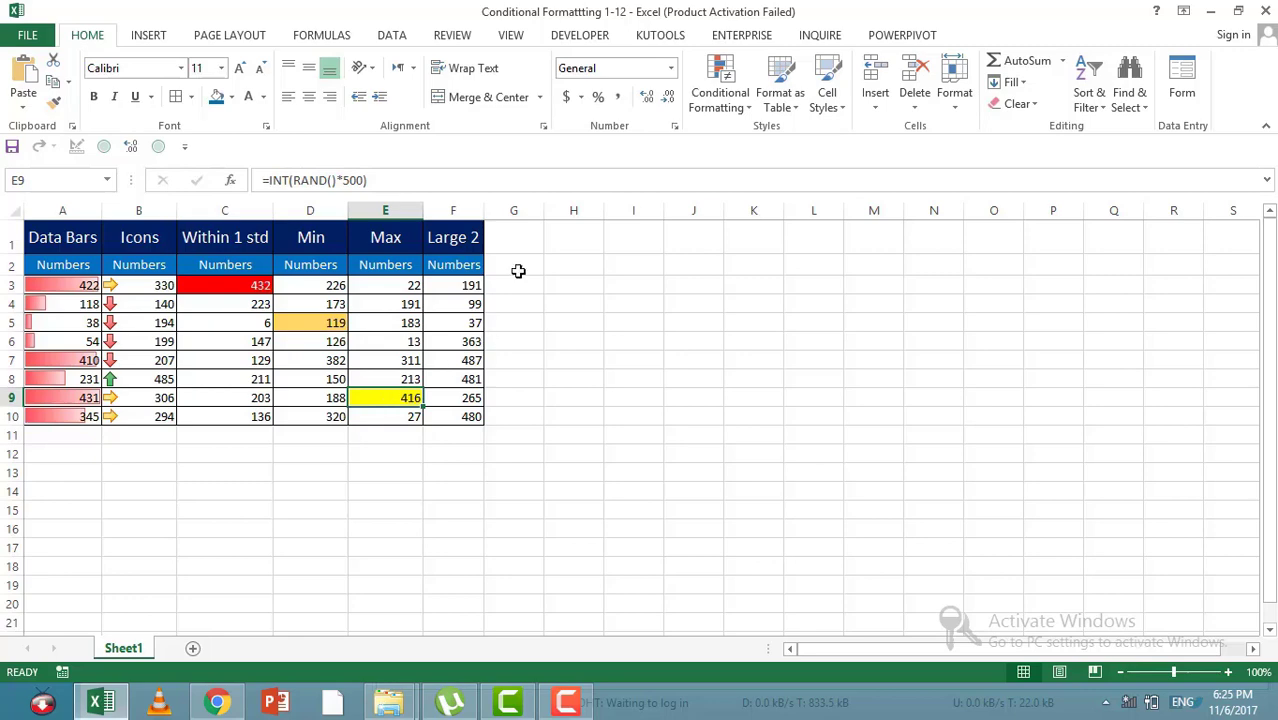
Step: Copy the formula text of the Max column's conditional formatting rule, keeping the rule as it is
left_click(720, 92)
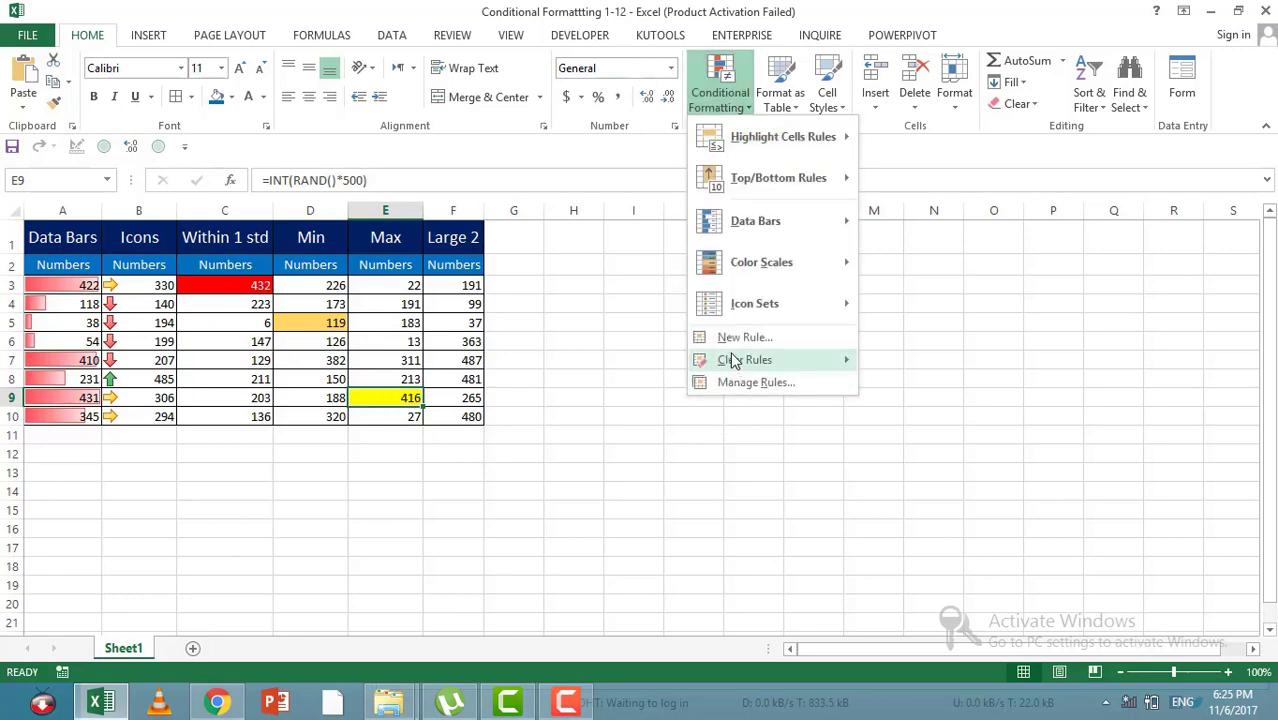
left_click(740, 382)
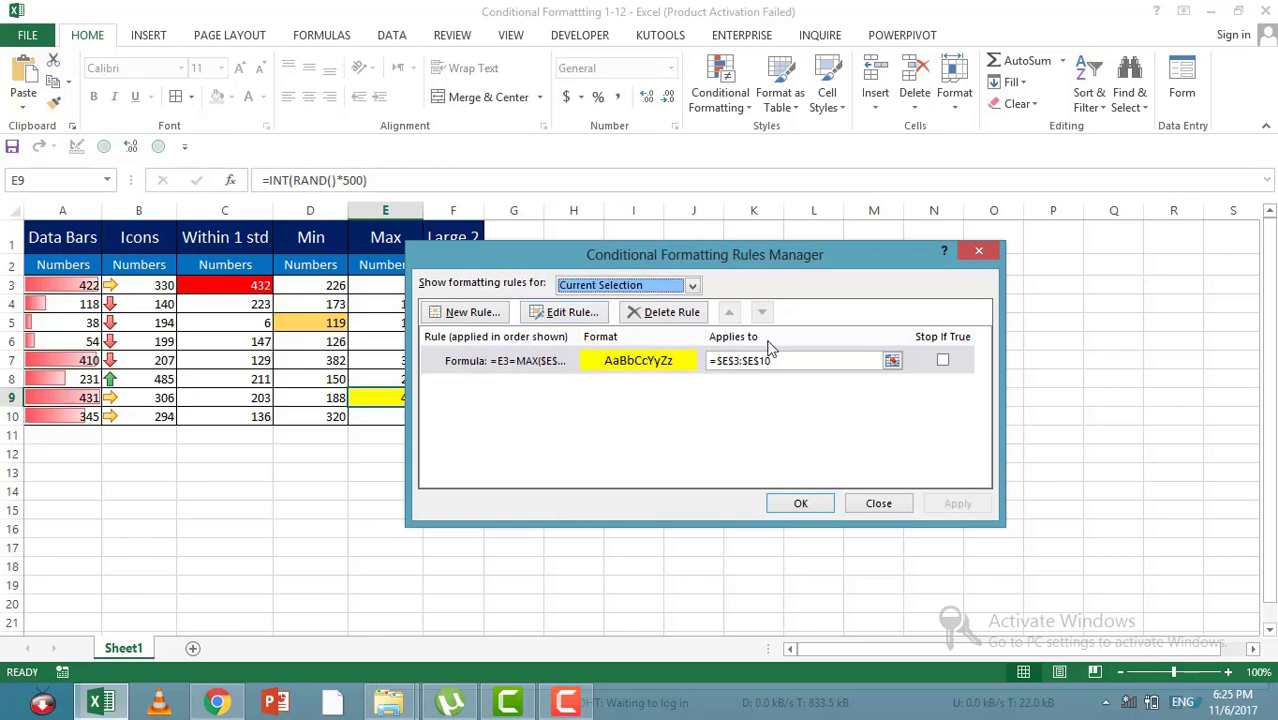
left_click(545, 360)
left_click(560, 312)
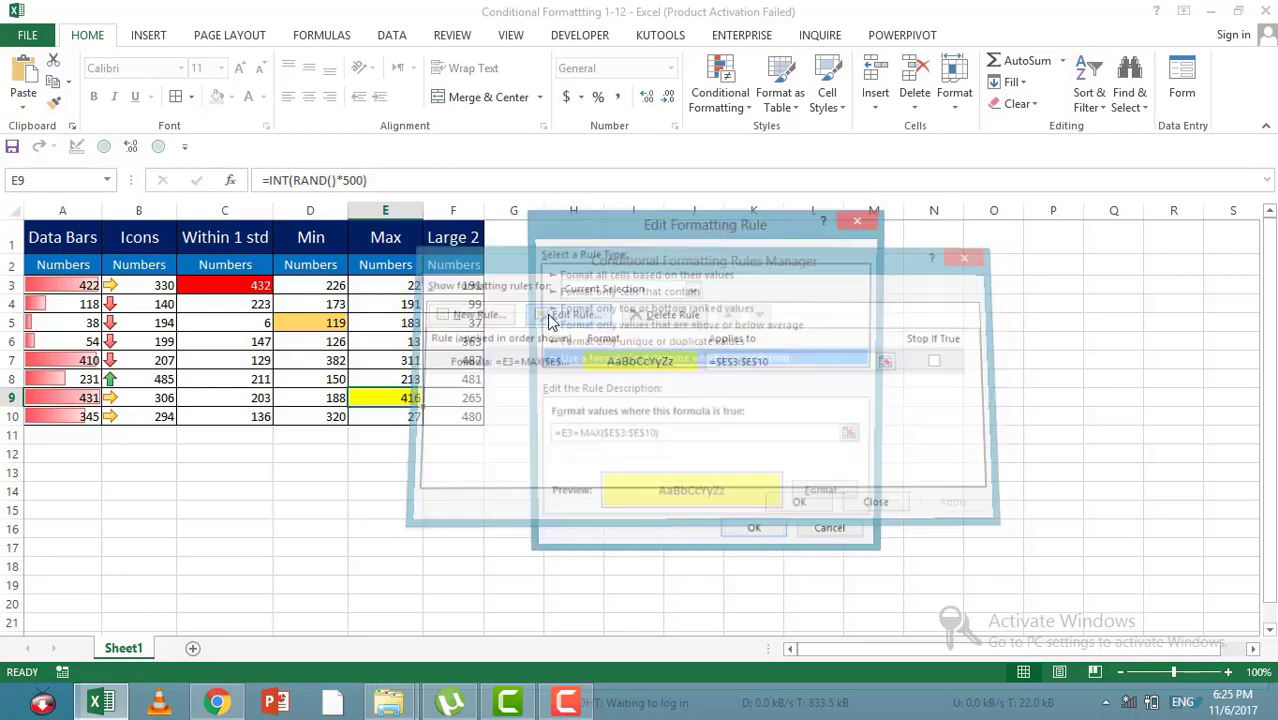
left_click_drag(703, 437, 302, 434)
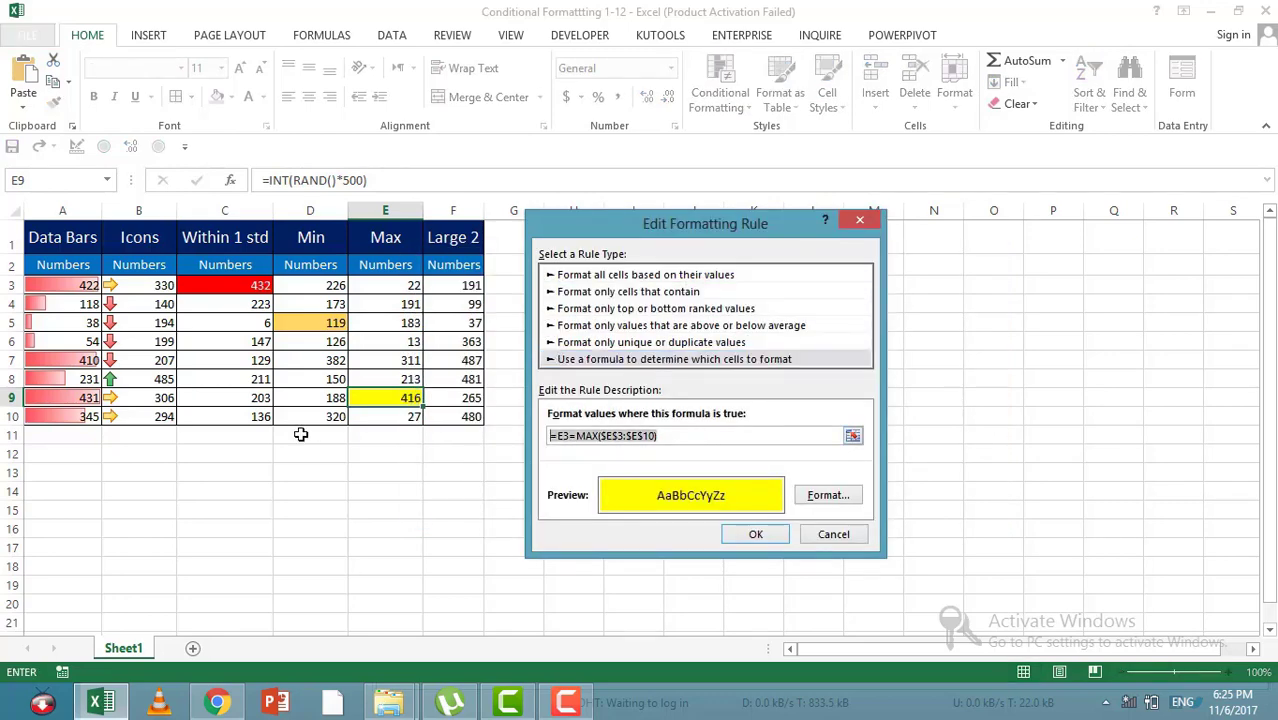
left_click(752, 535)
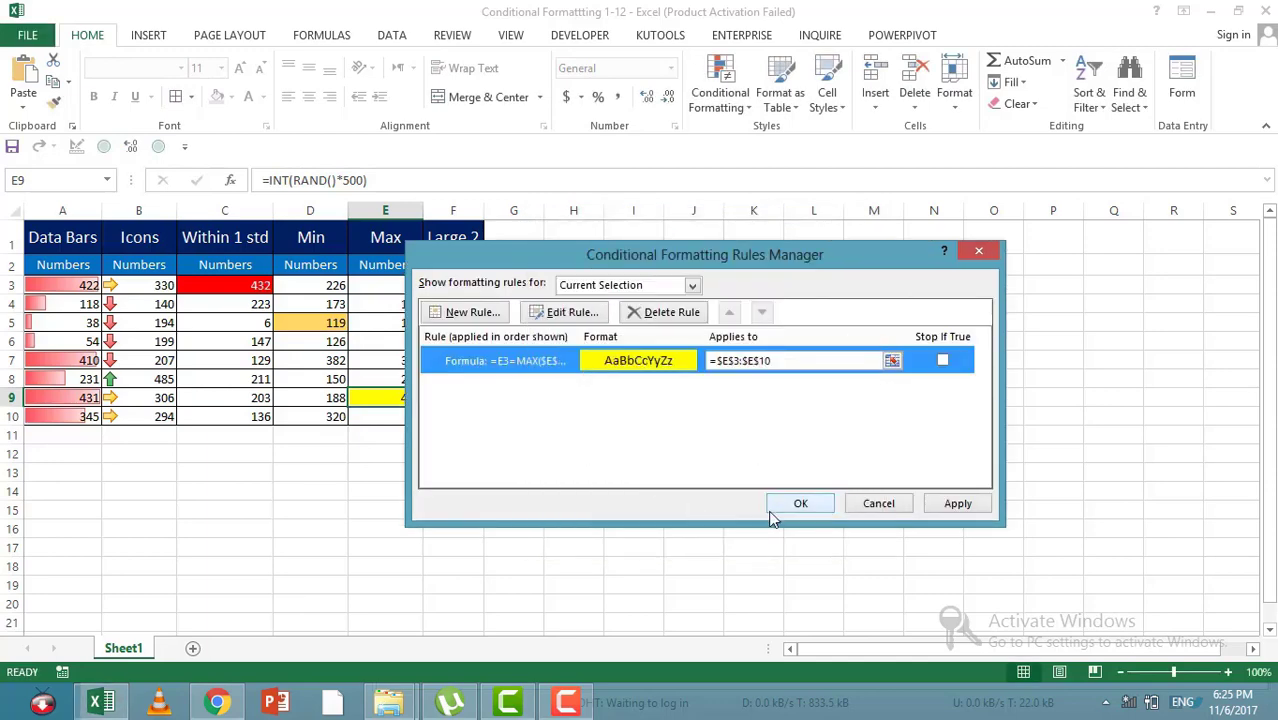
left_click(800, 503)
Step: Paste the Max rule's formula into H3, fill it down to H10 and check the results against the Max column
right_click(594, 288)
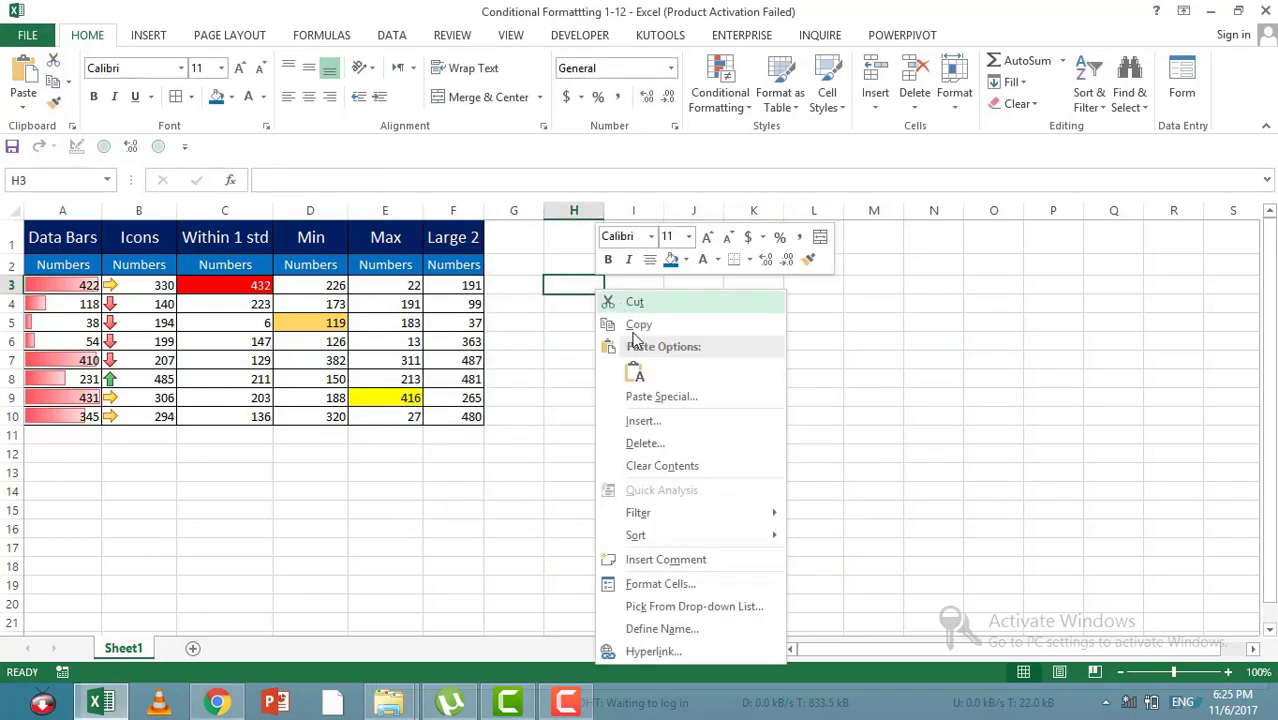
key("Escape")
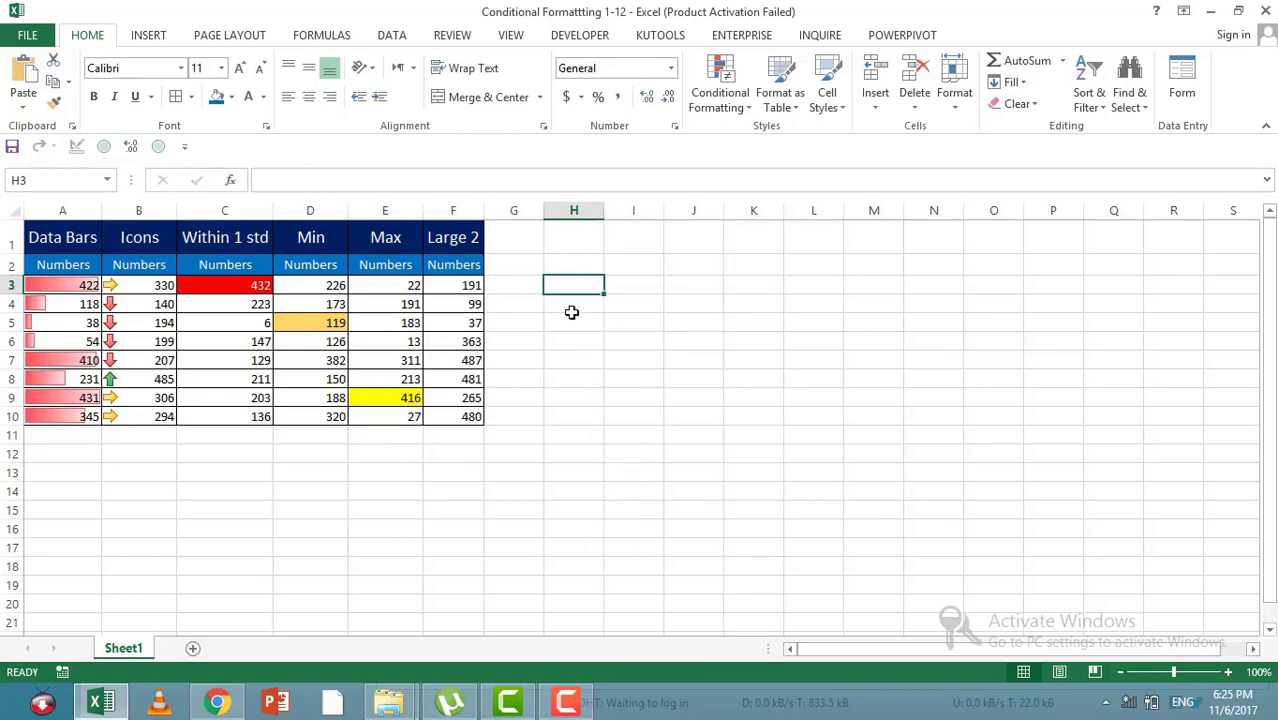
key("ctrl+v")
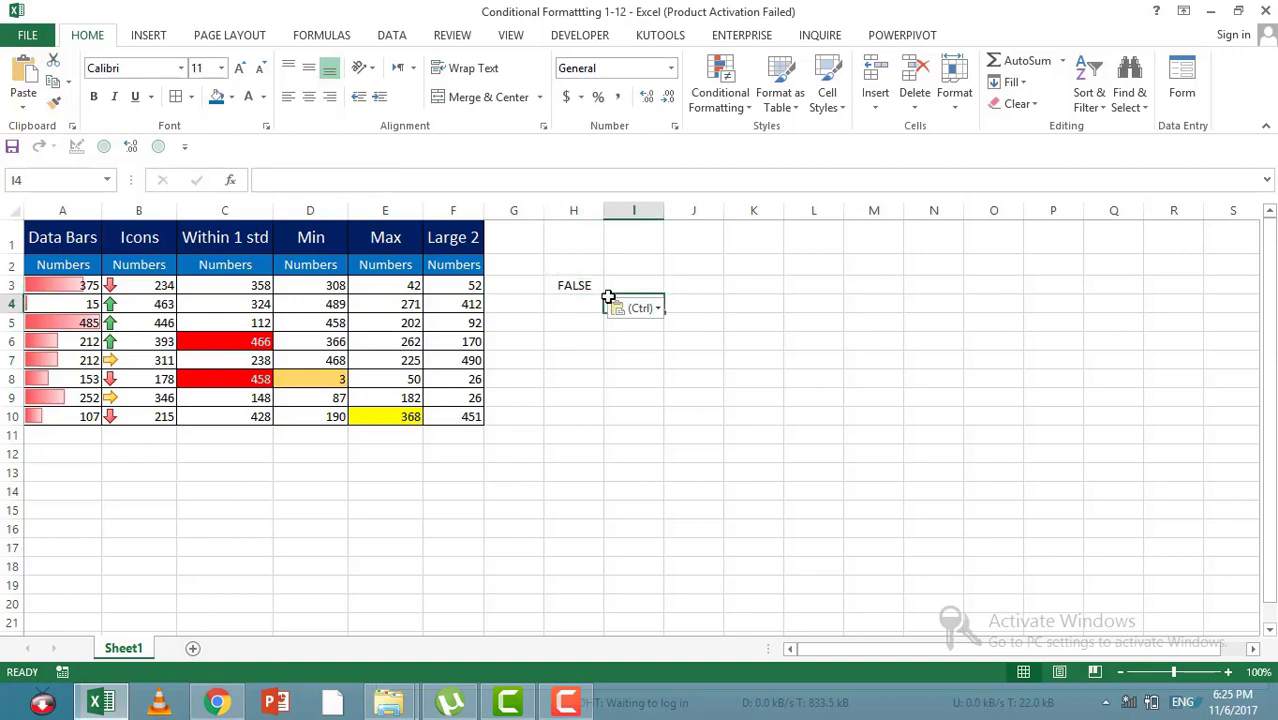
left_click_drag(604, 292, 596, 424)
left_click(592, 397)
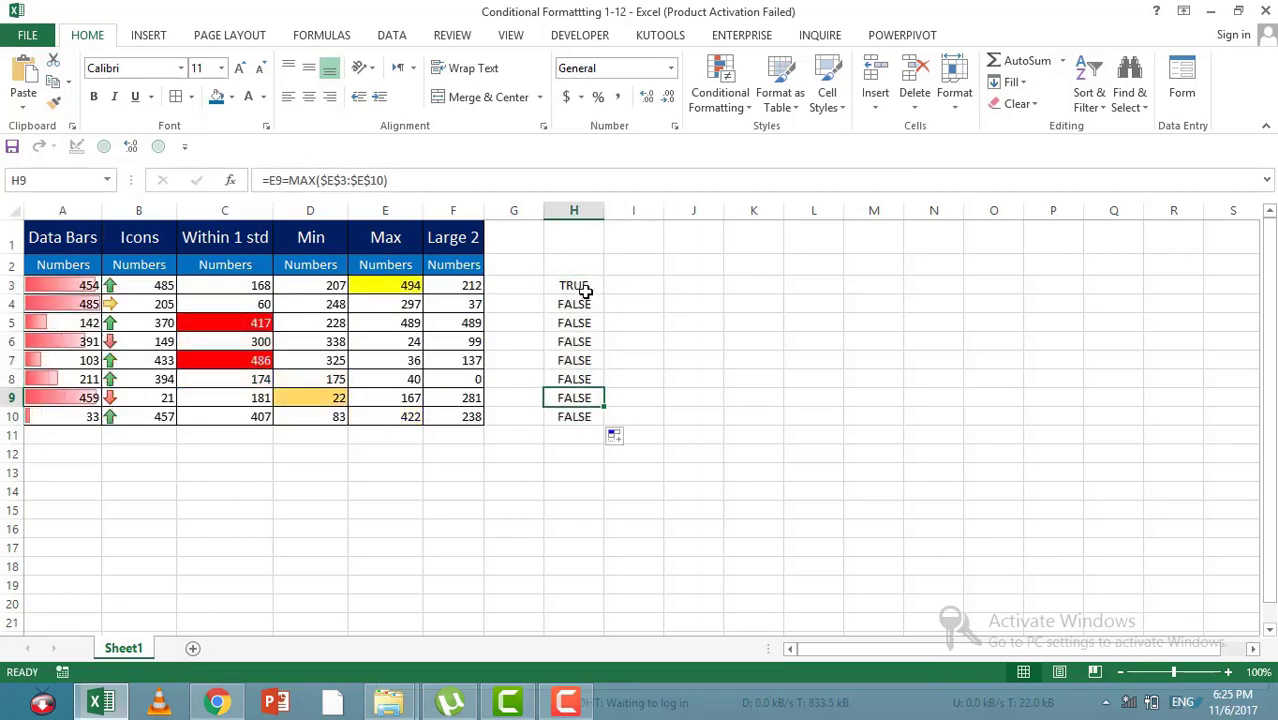
left_click(579, 287)
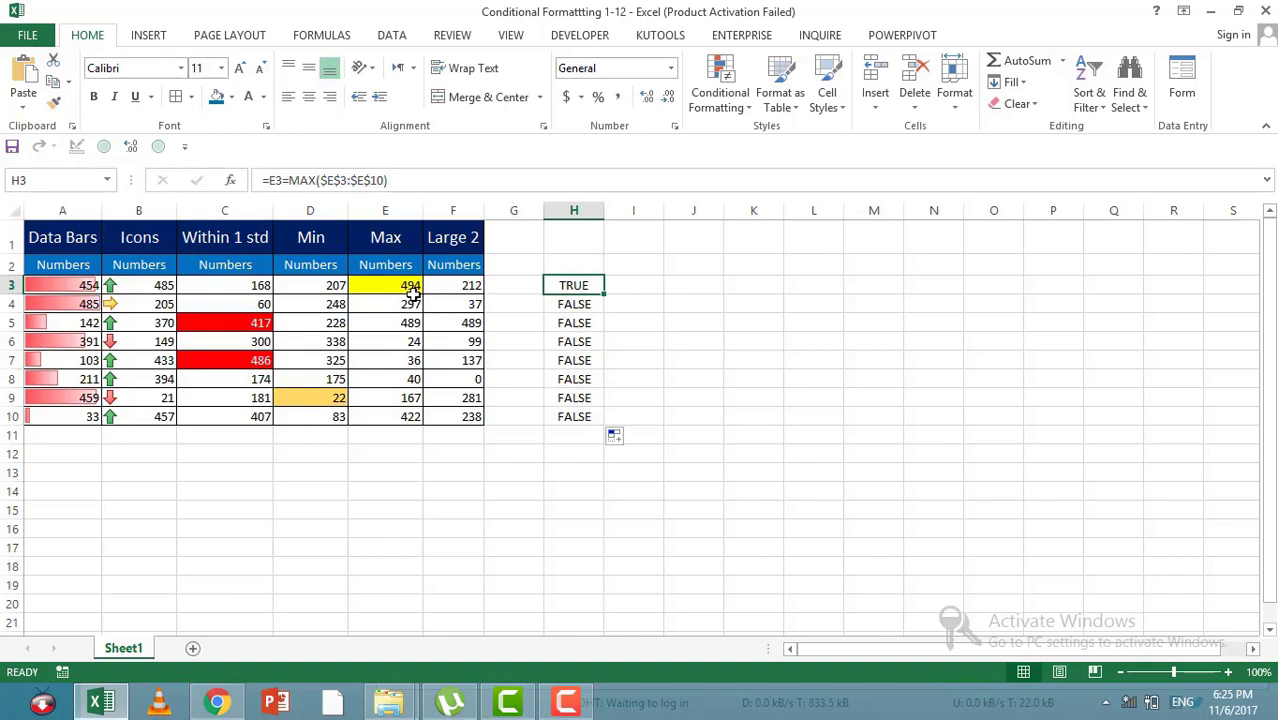
double_click(594, 286)
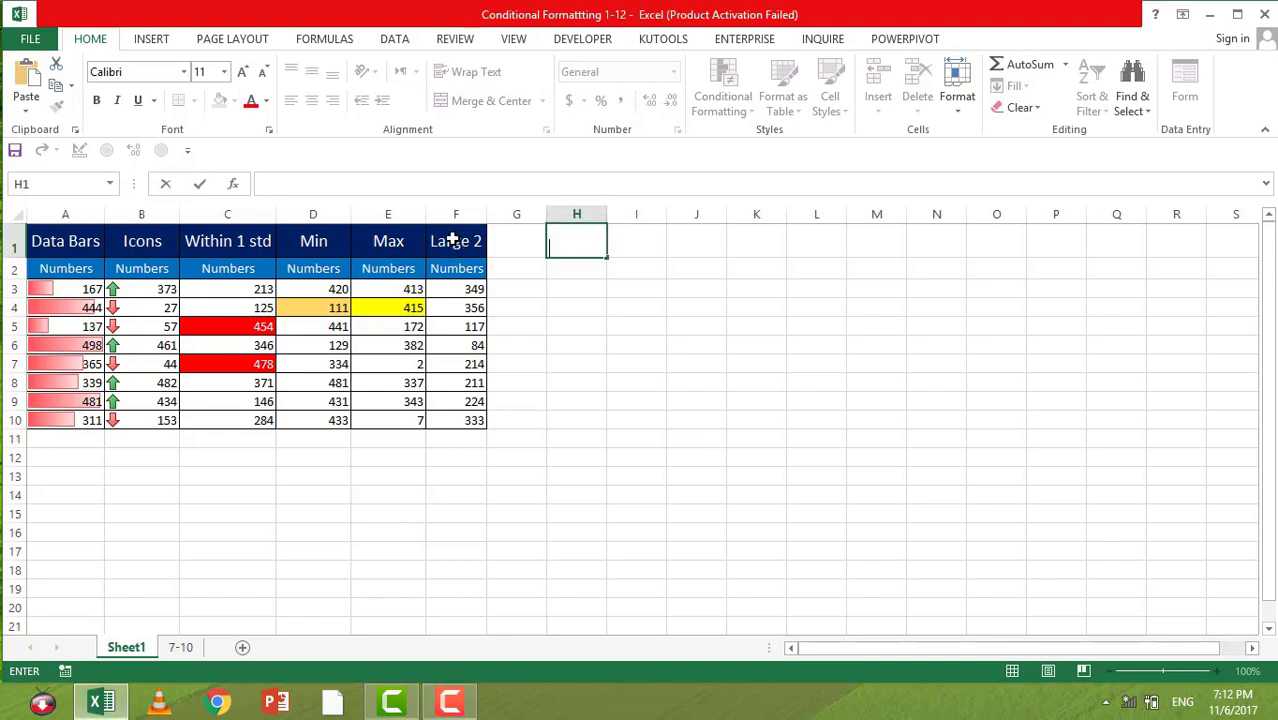
Step: Enter =MAX(F3:F10) in H1 to find the largest number in the Large 2 column
left_click(452, 241)
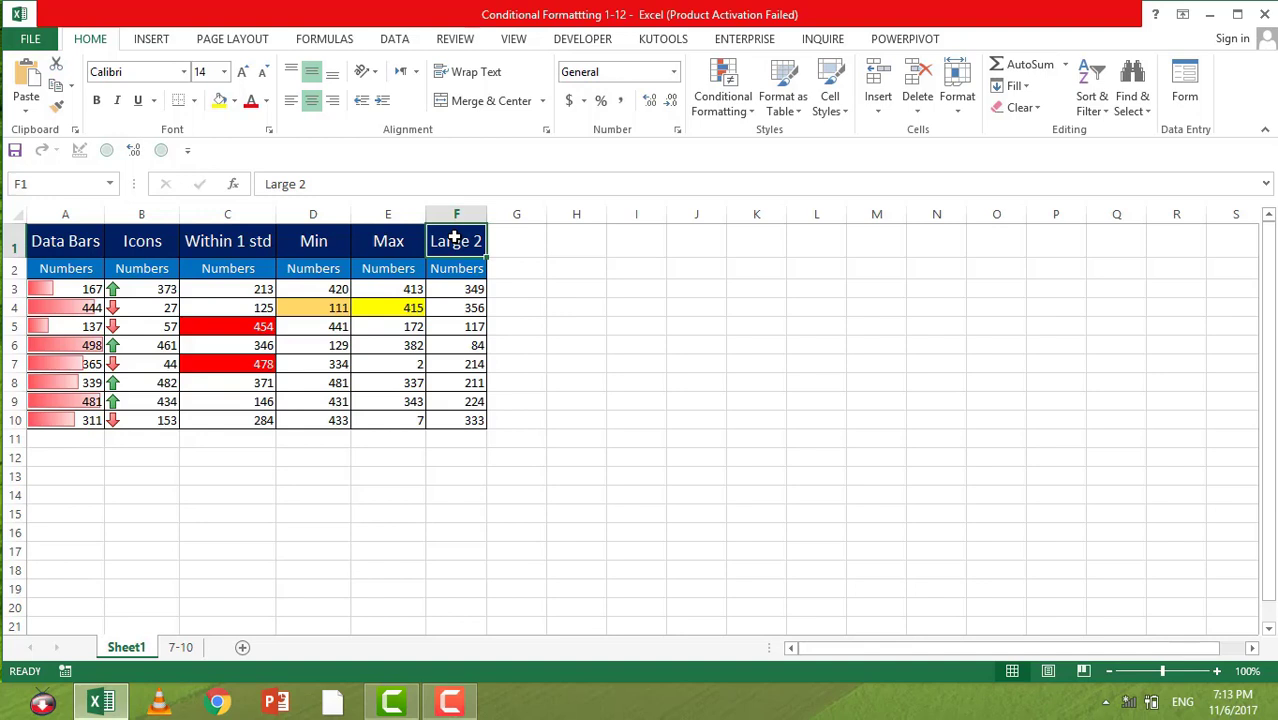
key("Right")
key("Right")
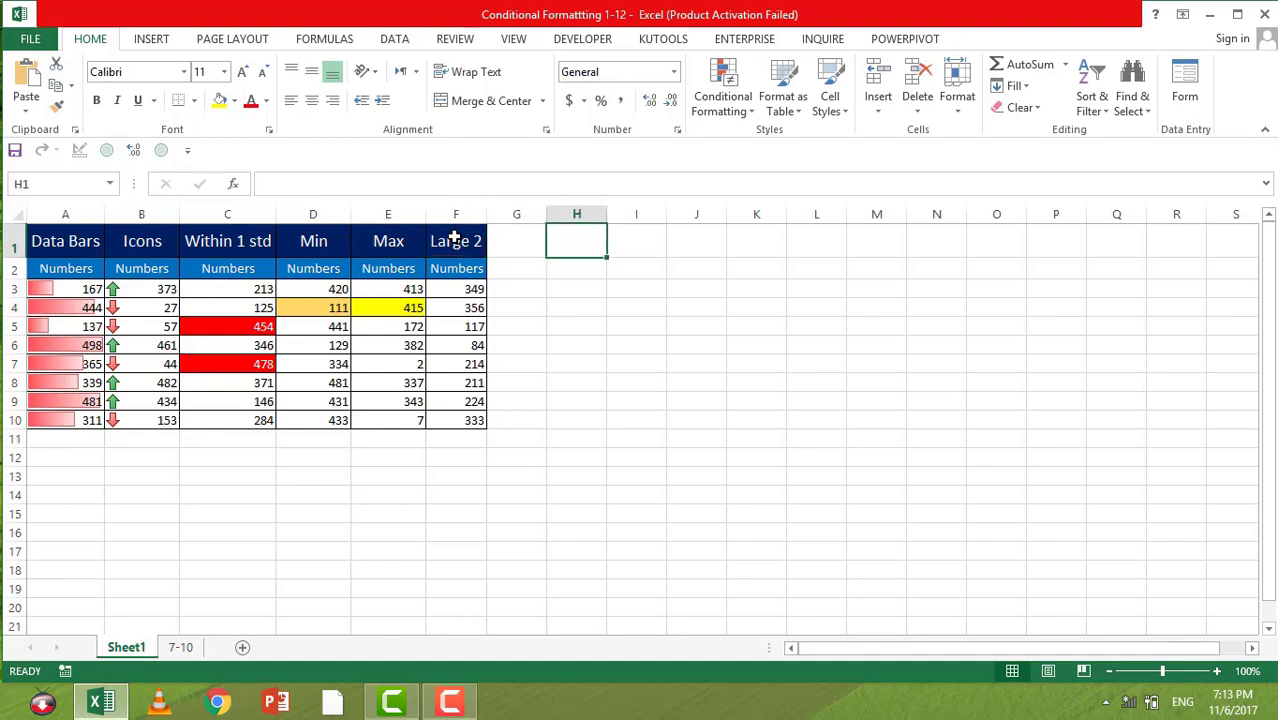
type("=MAX(")
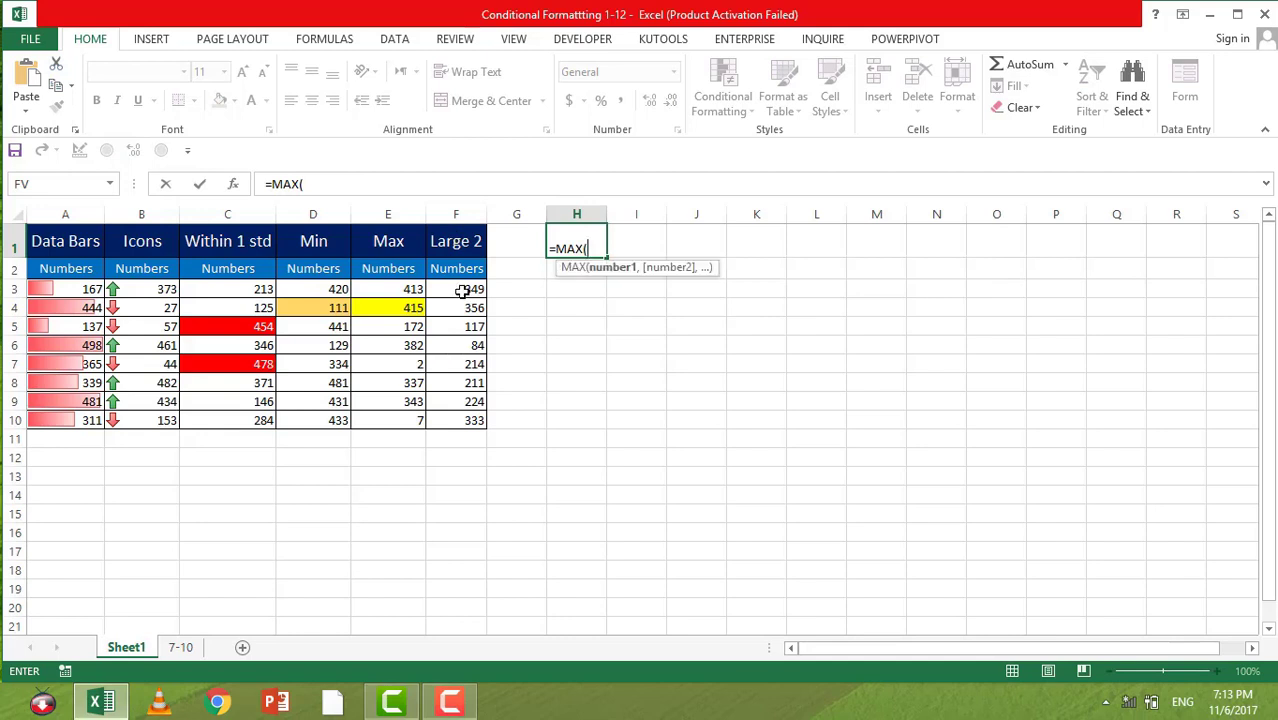
left_click_drag(460, 290, 452, 418)
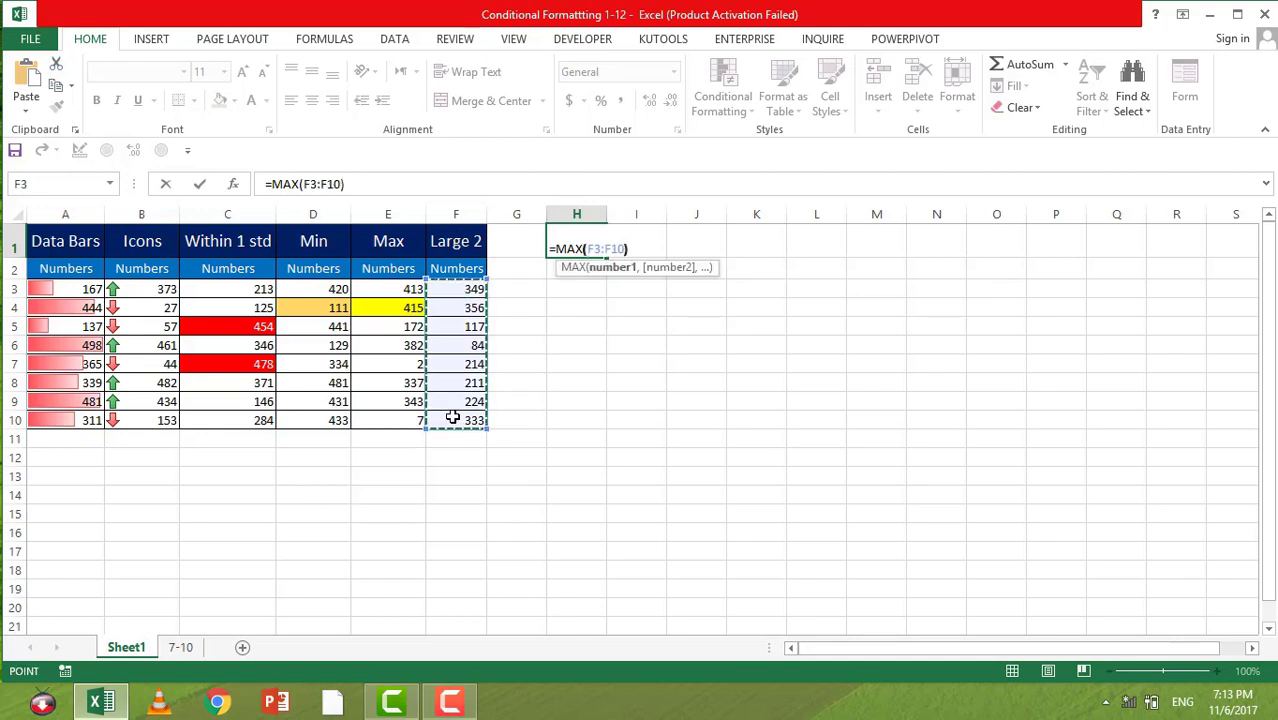
key("Return")
Step: Enter =LARGE(F3:F10,1) in H2
type("=LARG")
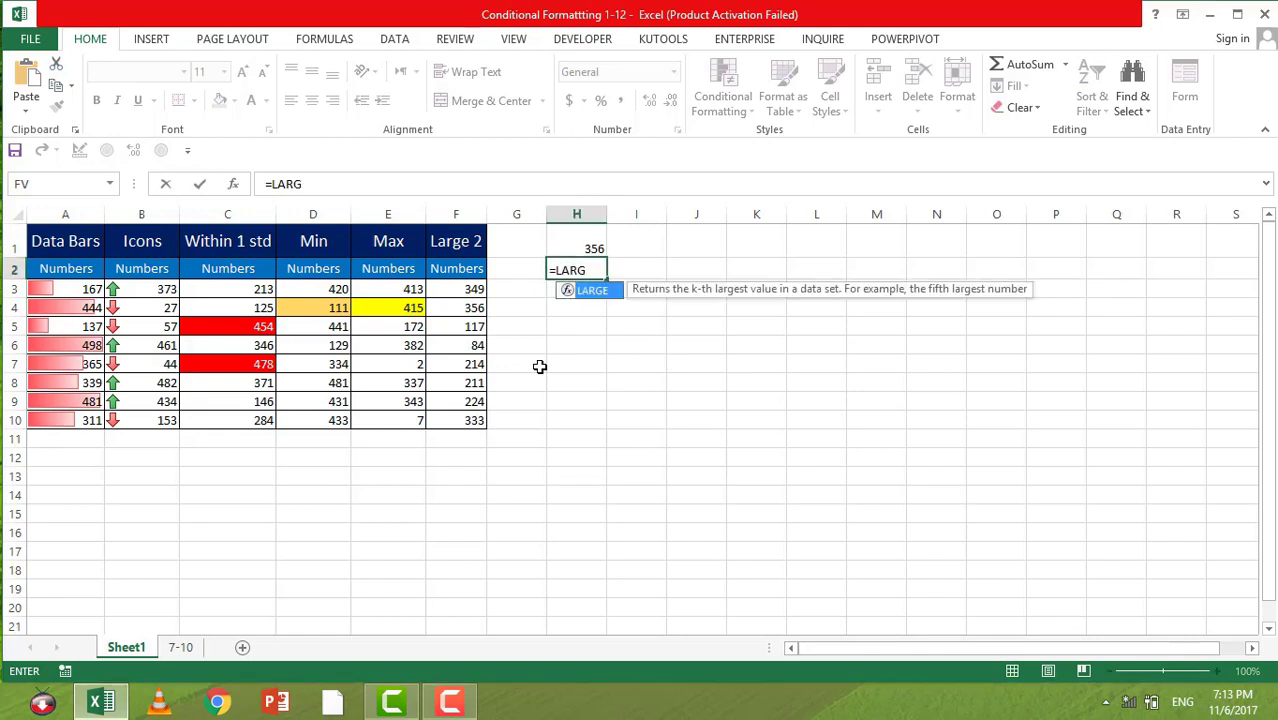
type("E(")
left_click_drag(462, 290, 456, 433)
type(",")
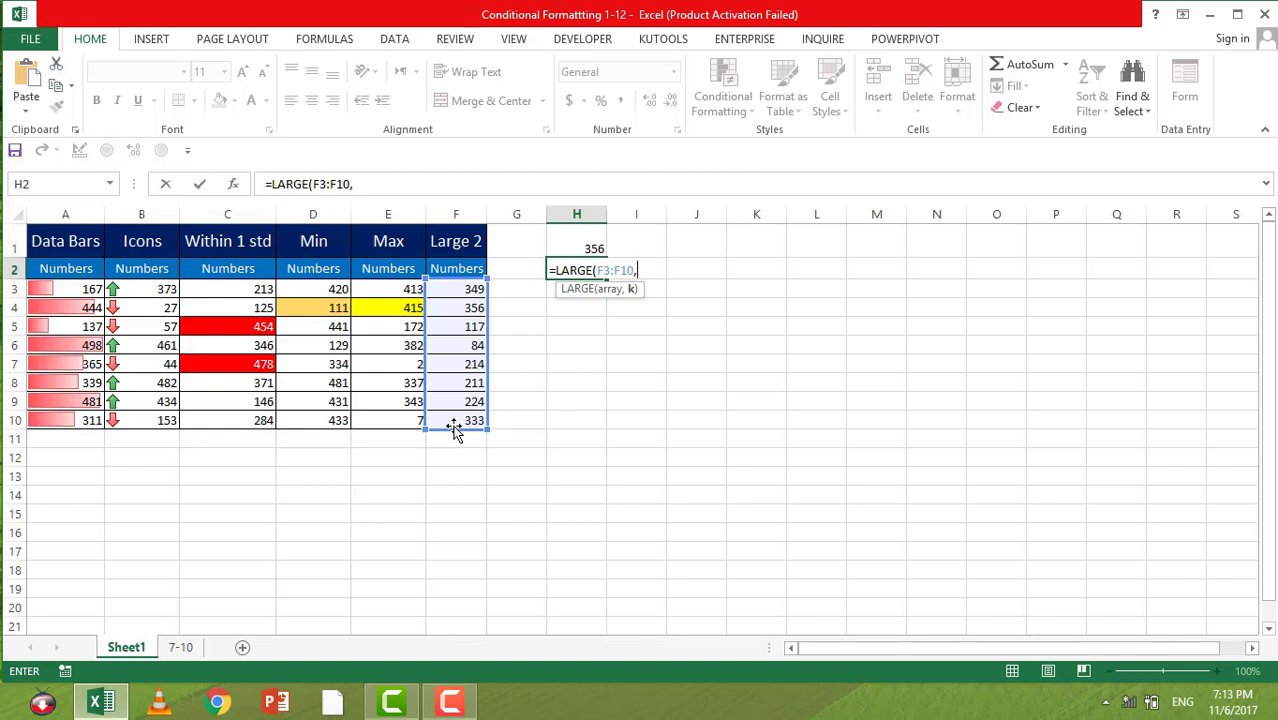
type("1)")
key("Return")
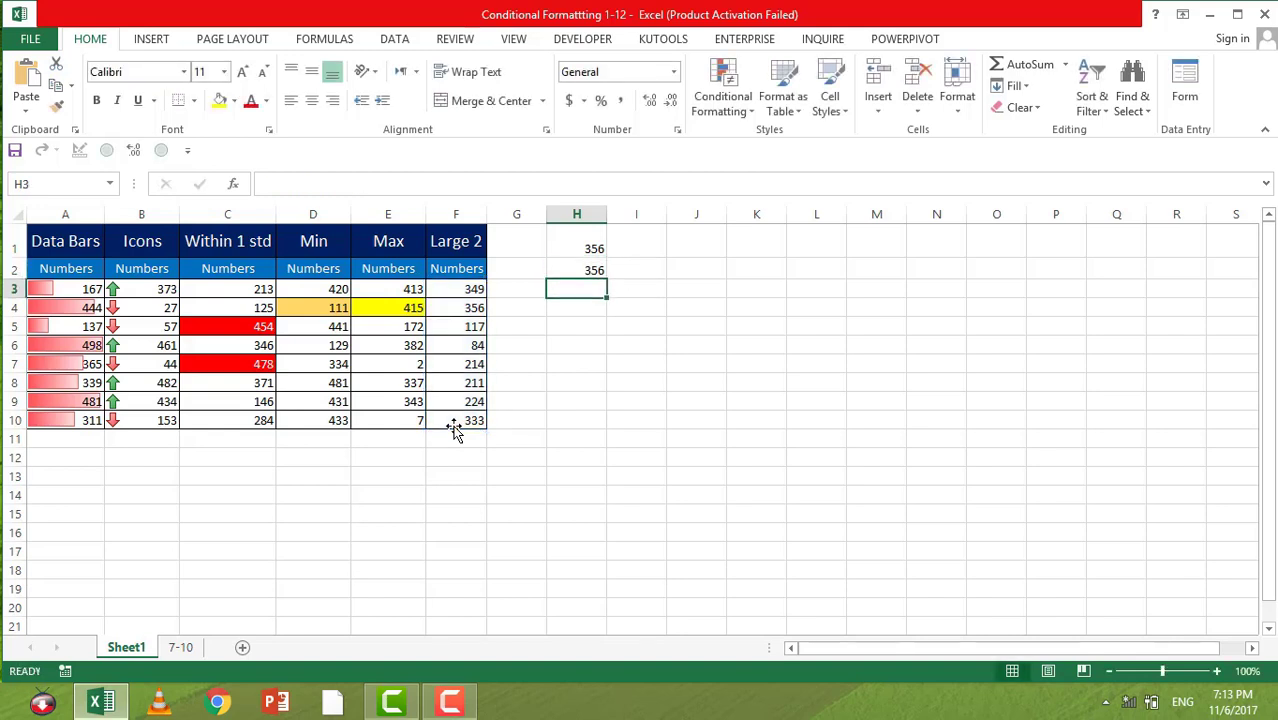
Step: Change the LARGE formula in H2 to return the second largest value, =LARGE(F3:F10,2)
left_click_drag(590, 247, 594, 268)
left_click(592, 270)
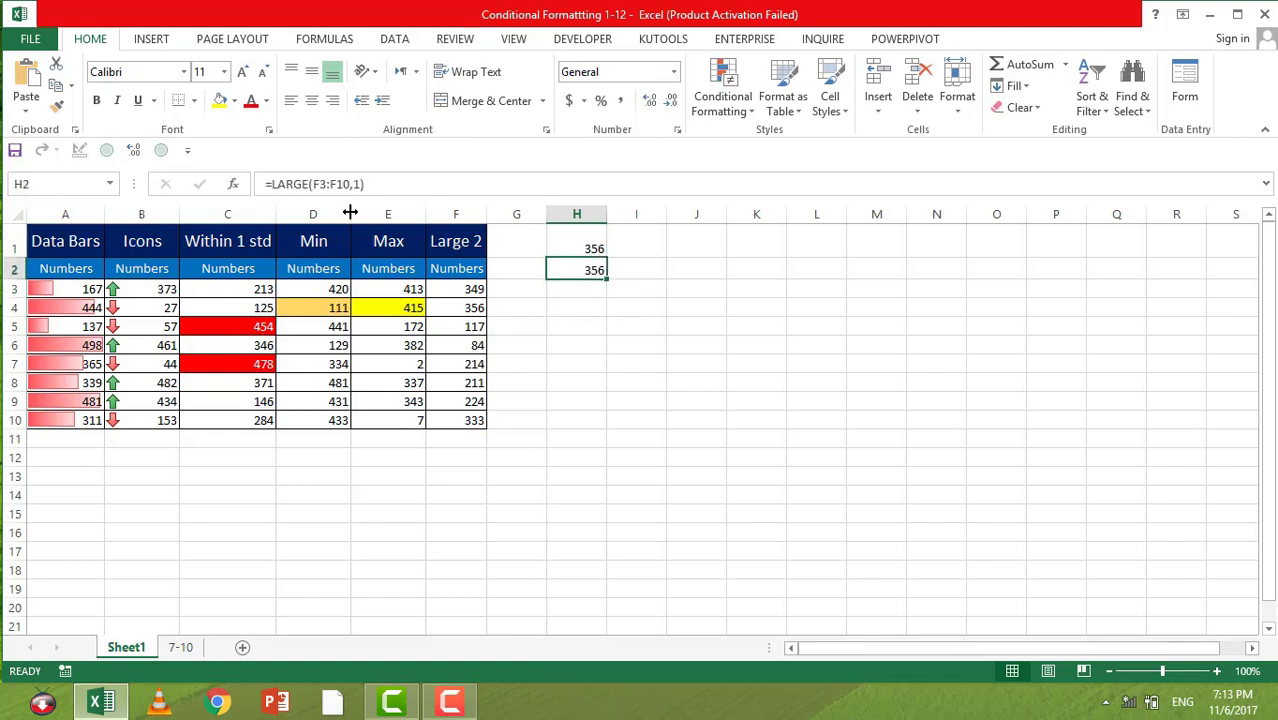
left_click(359, 183)
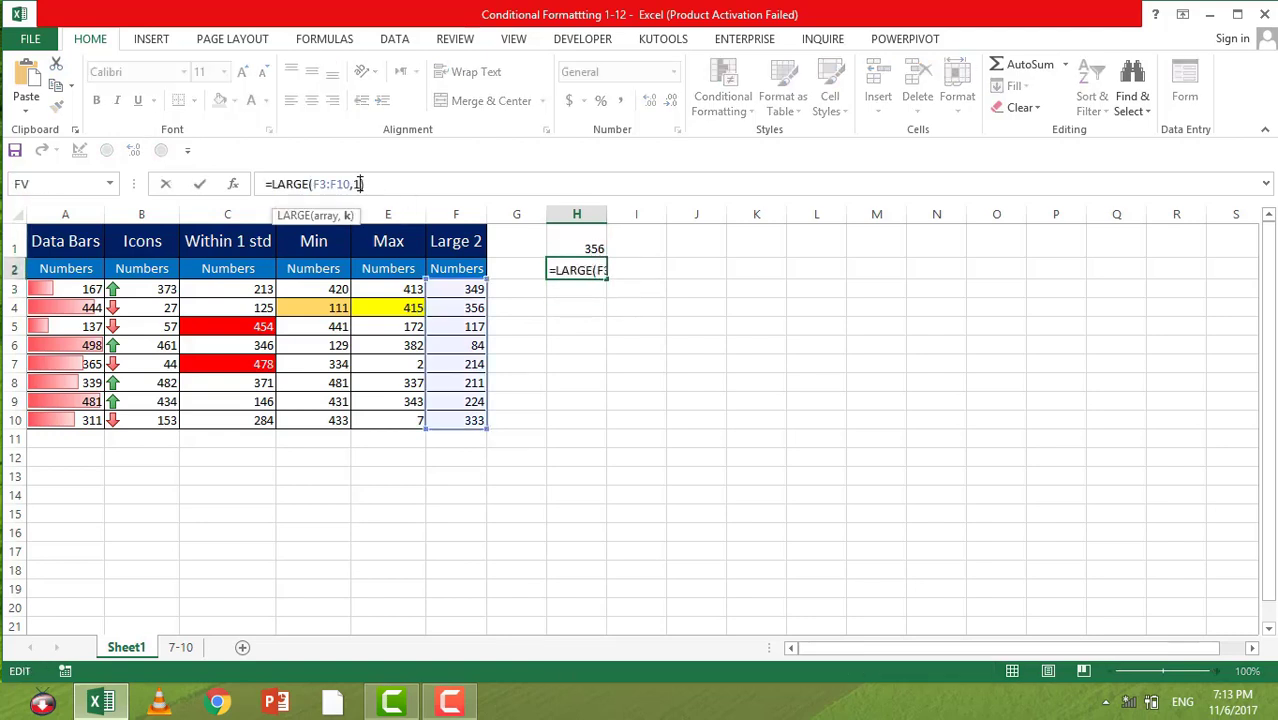
key("BackSpace")
type("2")
key("Return")
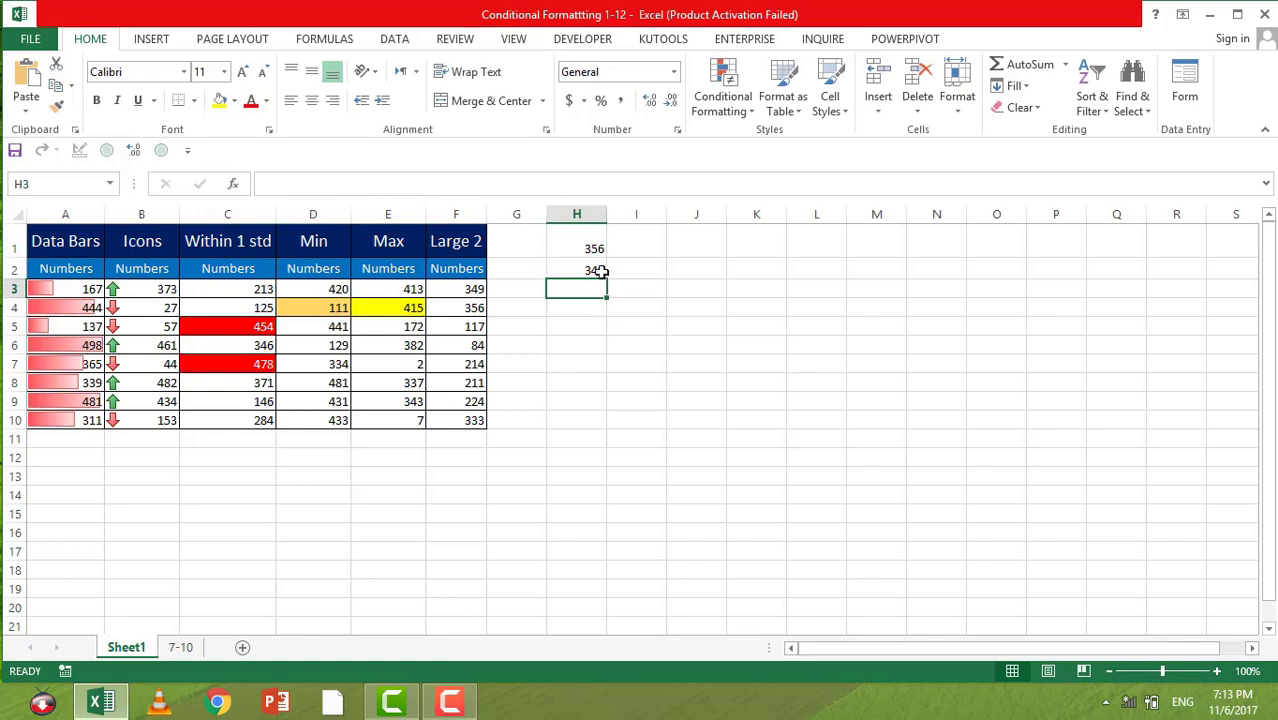
Step: Copy the LARGE formula text from H2, leaving the cell's content intact
left_click(593, 270)
key("Return")
left_click(593, 270)
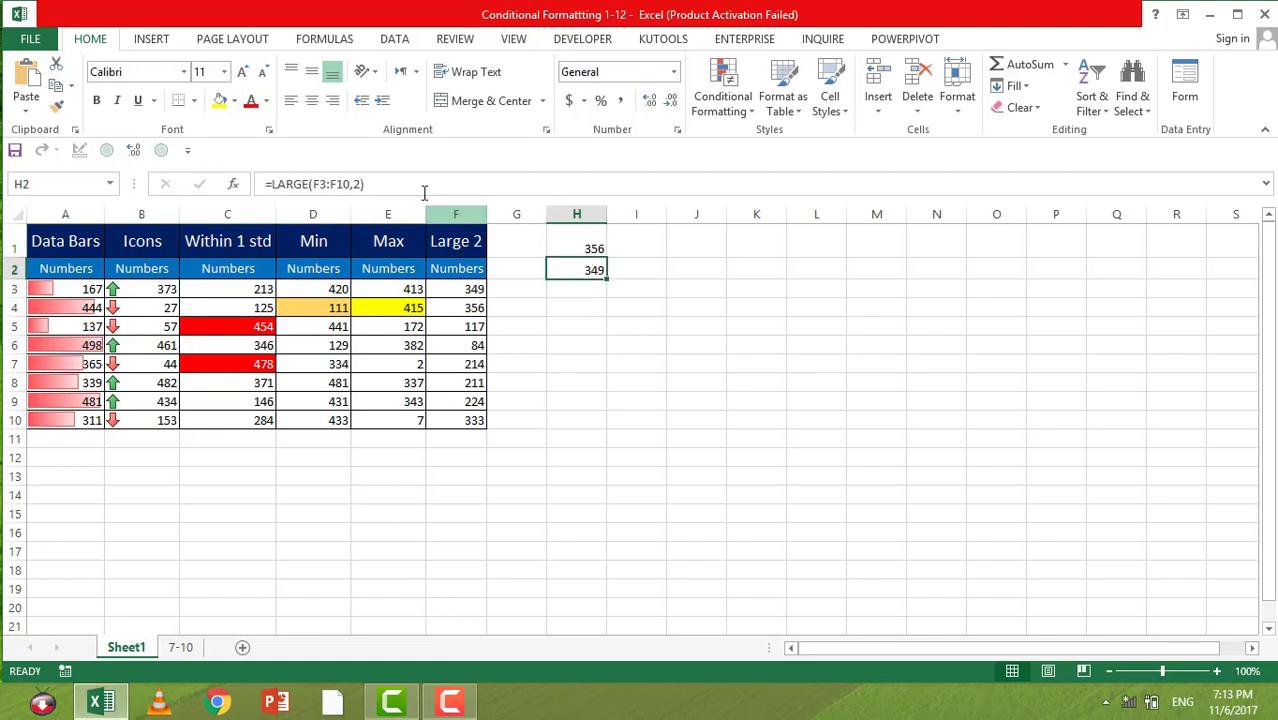
double_click(593, 270)
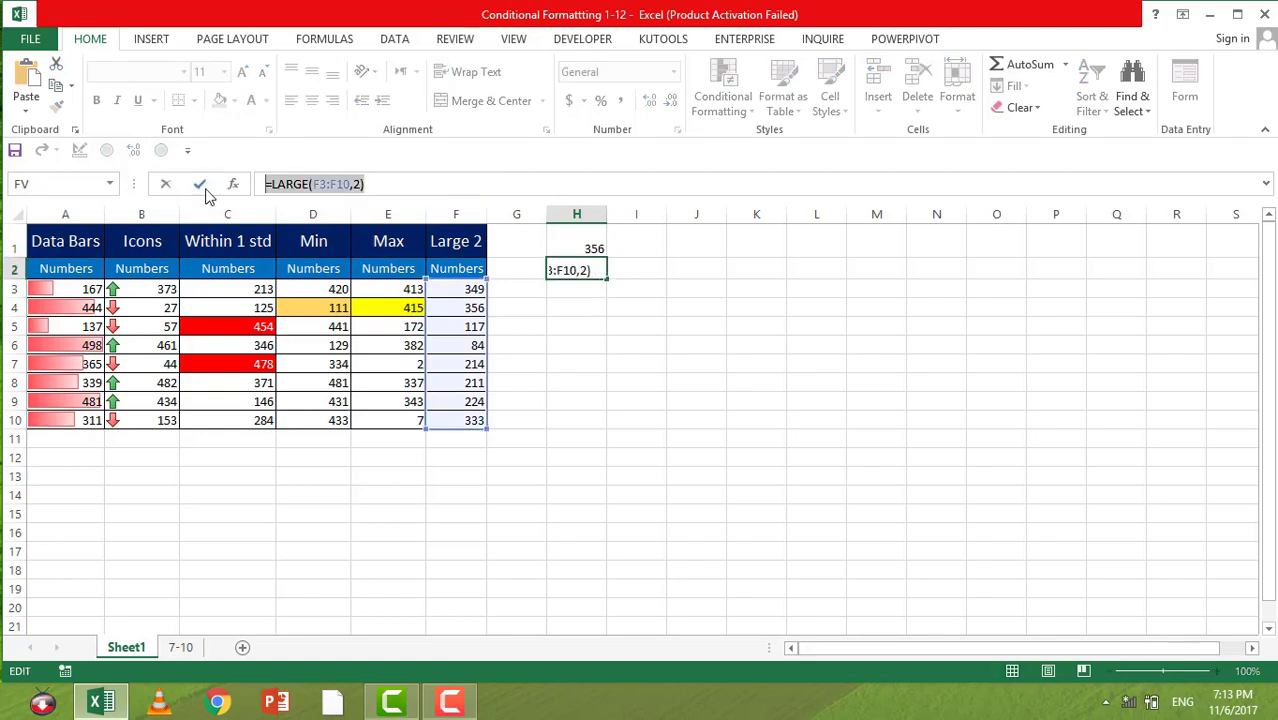
left_click(200, 184)
Step: Start a new conditional formatting rule for F3:F10 that uses a formula to determine which cells to format
left_click_drag(456, 292, 453, 421)
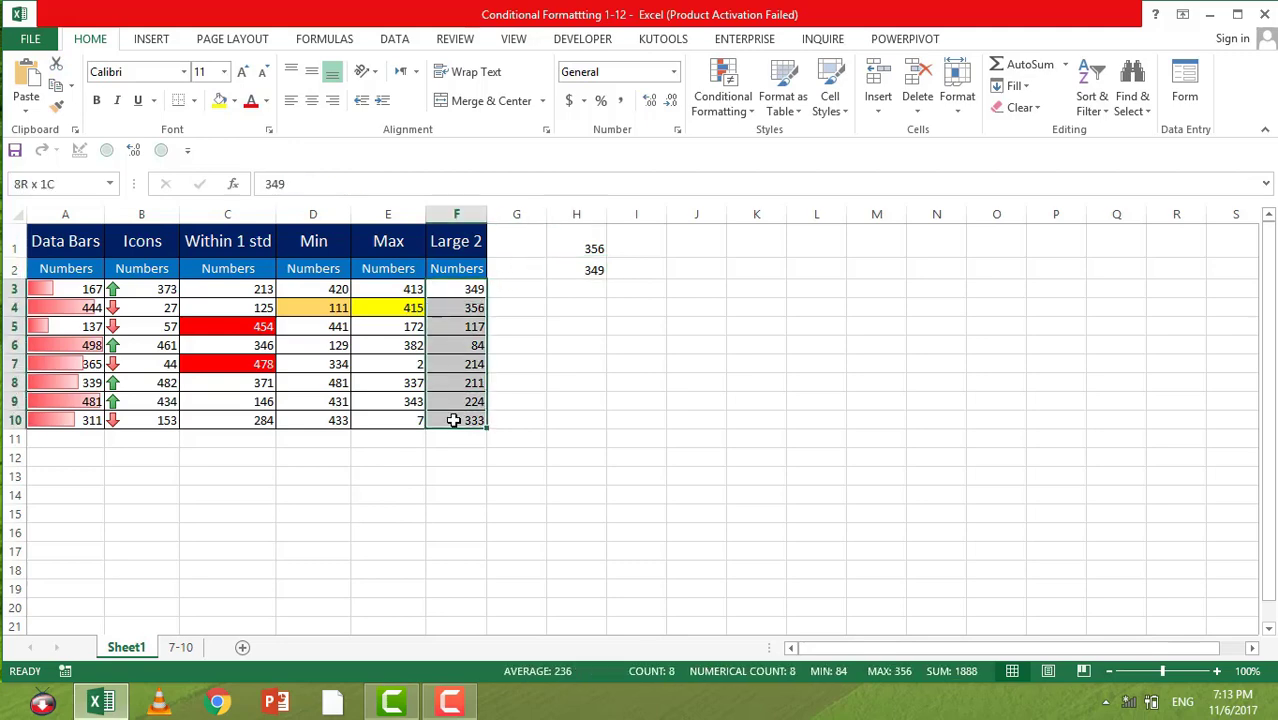
left_click(716, 90)
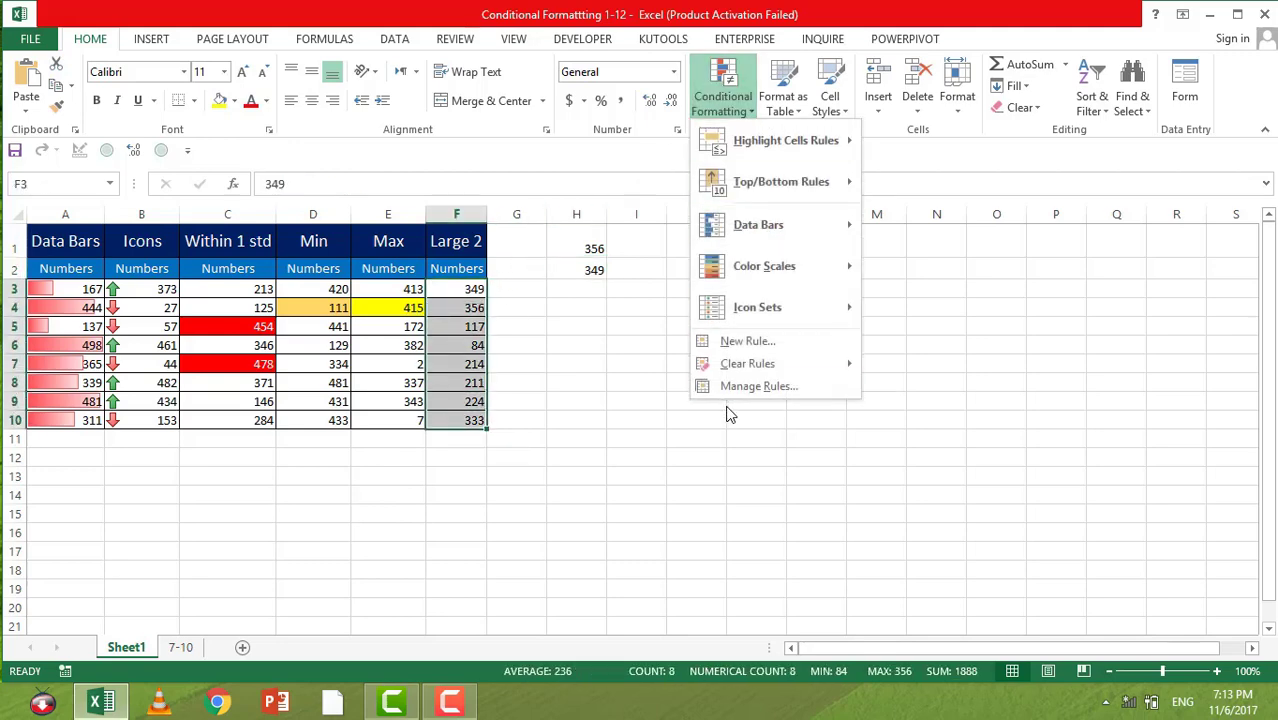
left_click(731, 341)
left_click(680, 320)
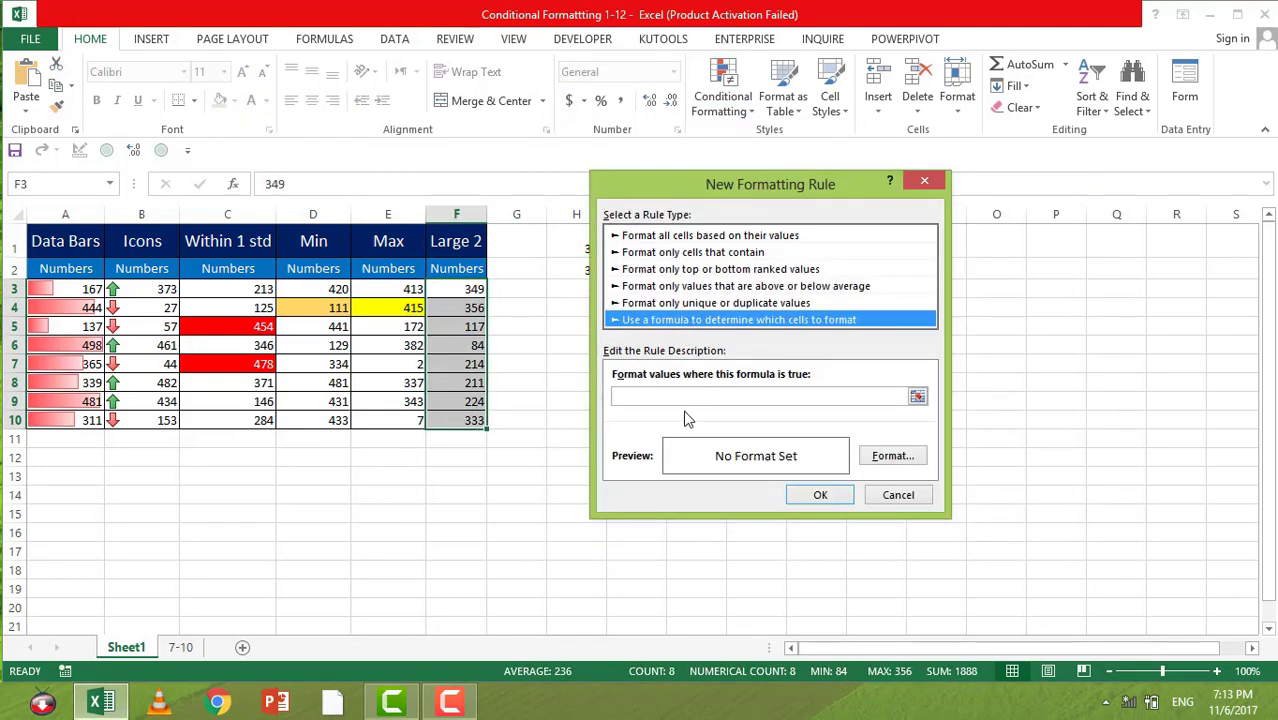
Step: Enter =F3>=LARGE(F3:F10,2) as the rule's formula, with a relative reference to F3, reusing the copied LARGE formula
left_click(916, 398)
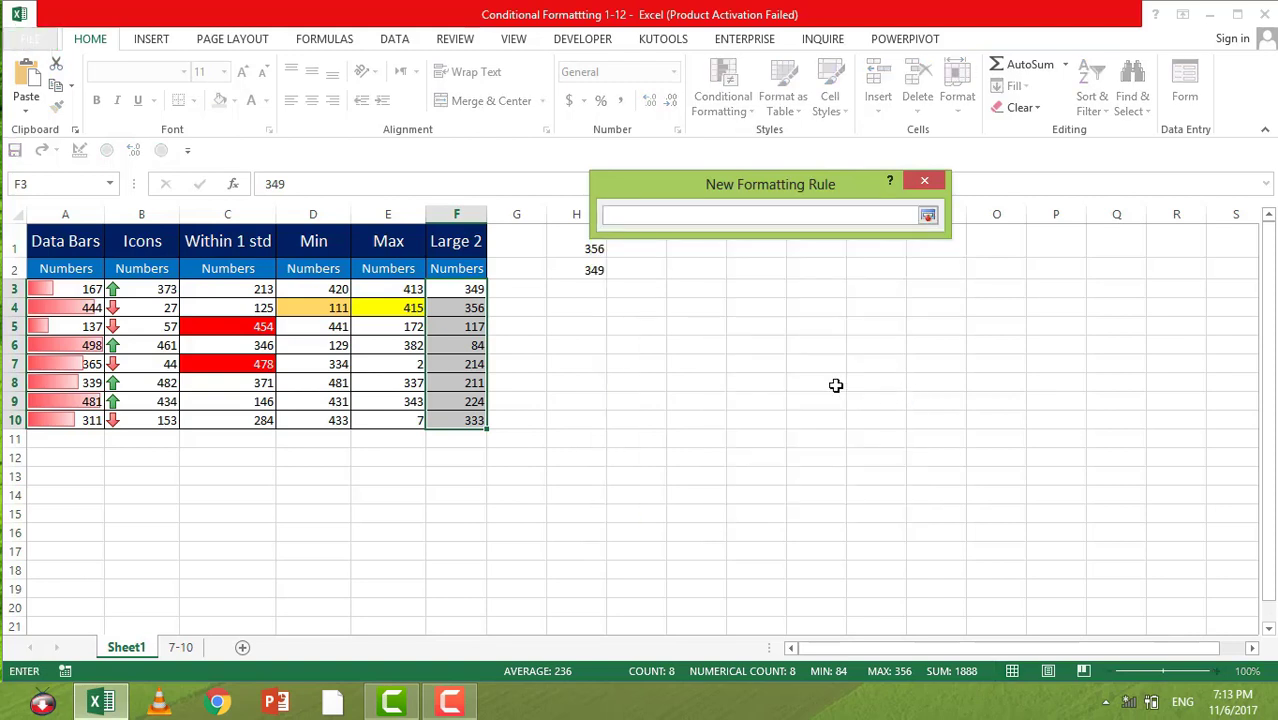
type("=")
left_click(448, 290)
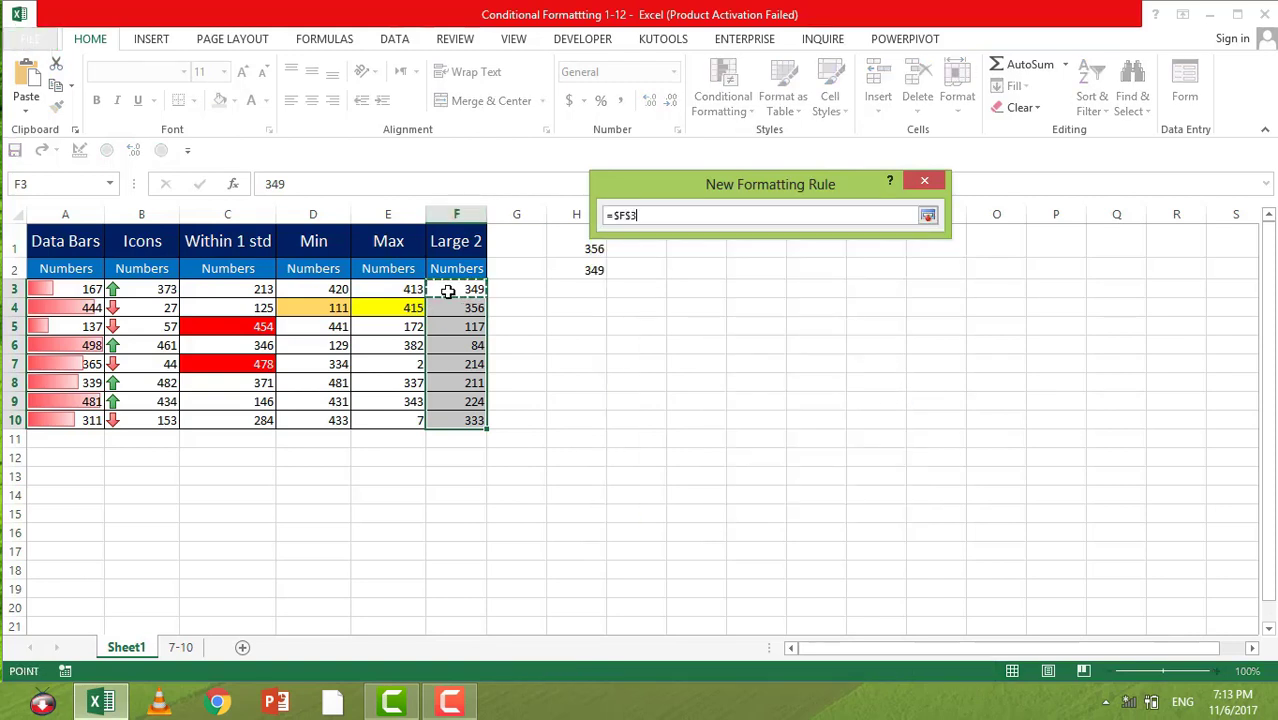
key("F4")
key("F4")
key("F4")
type("=LARGE(F3:F10,2)")
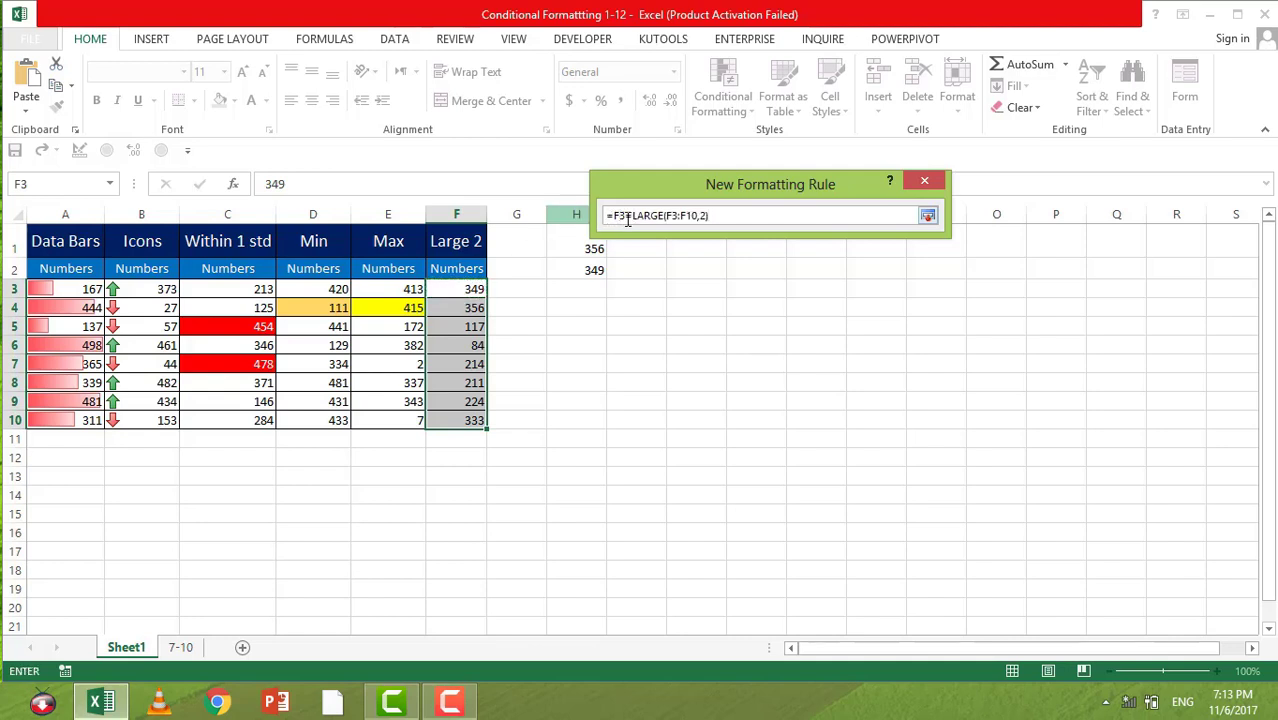
left_click(628, 219)
type(">")
left_click(930, 215)
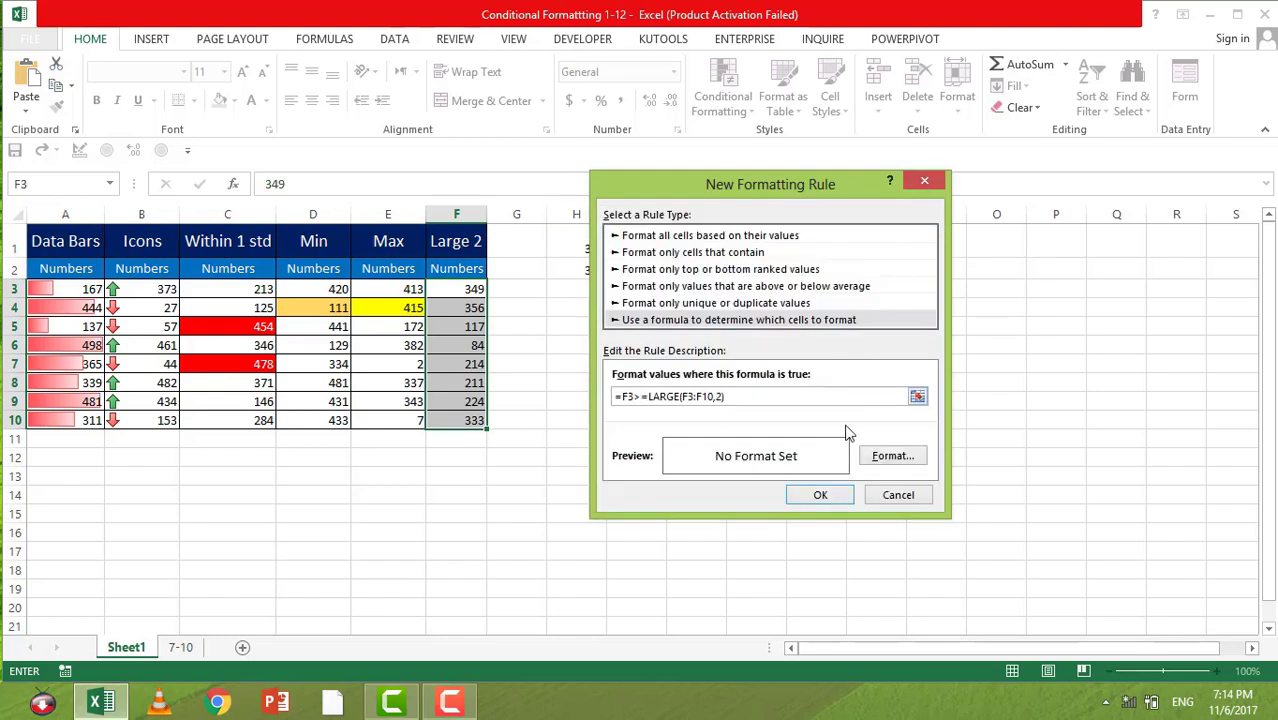
Step: Give the Large 2 rule a light green fill and apply it to F3:F10
left_click(891, 452)
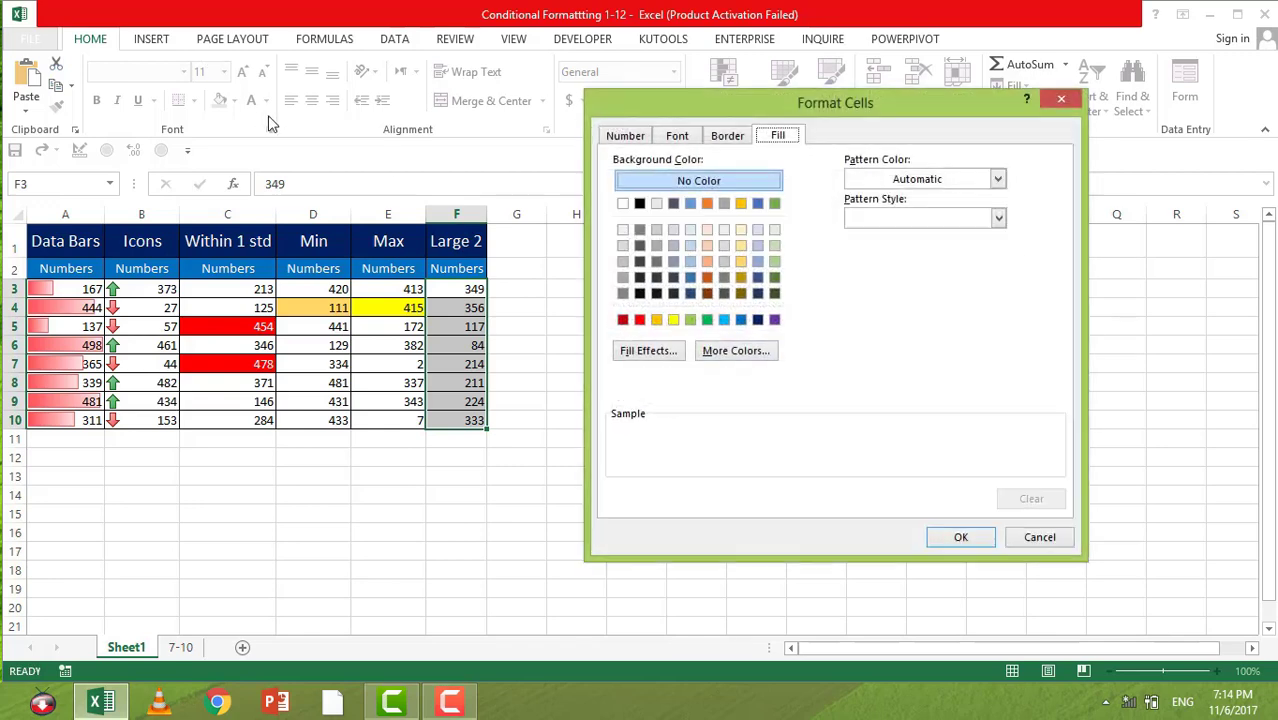
left_click(774, 245)
left_click(957, 538)
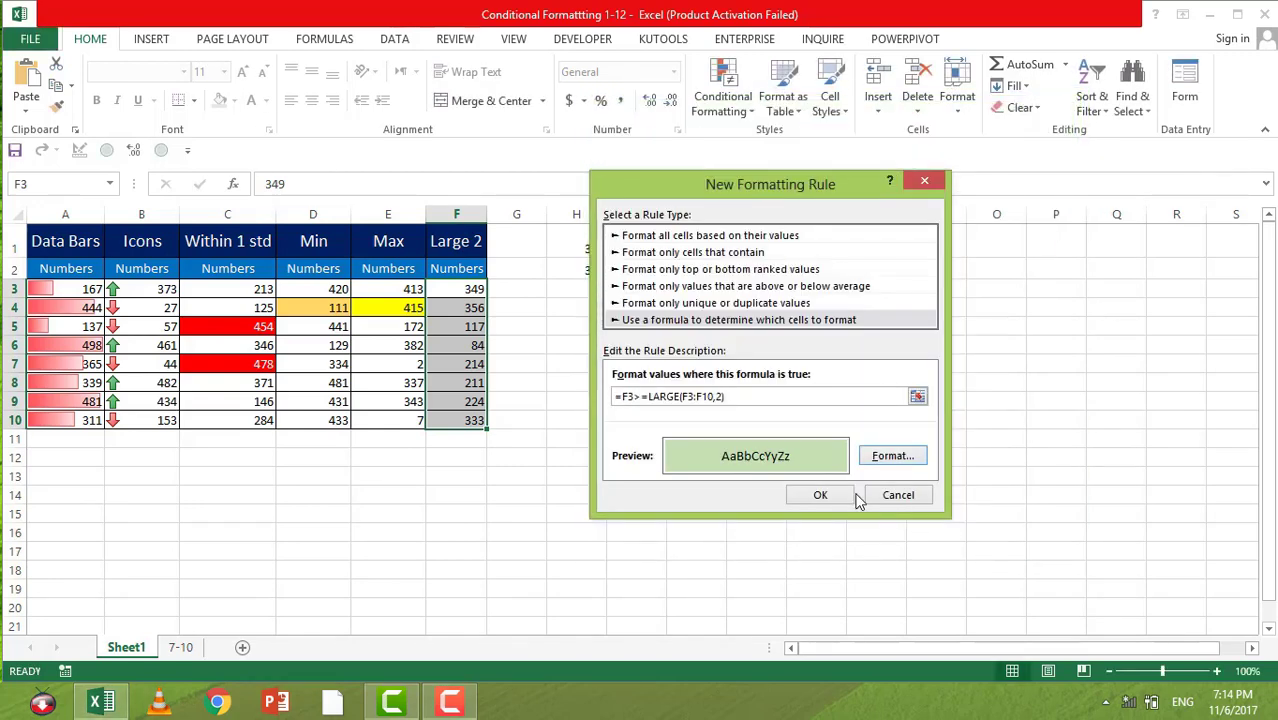
left_click(820, 496)
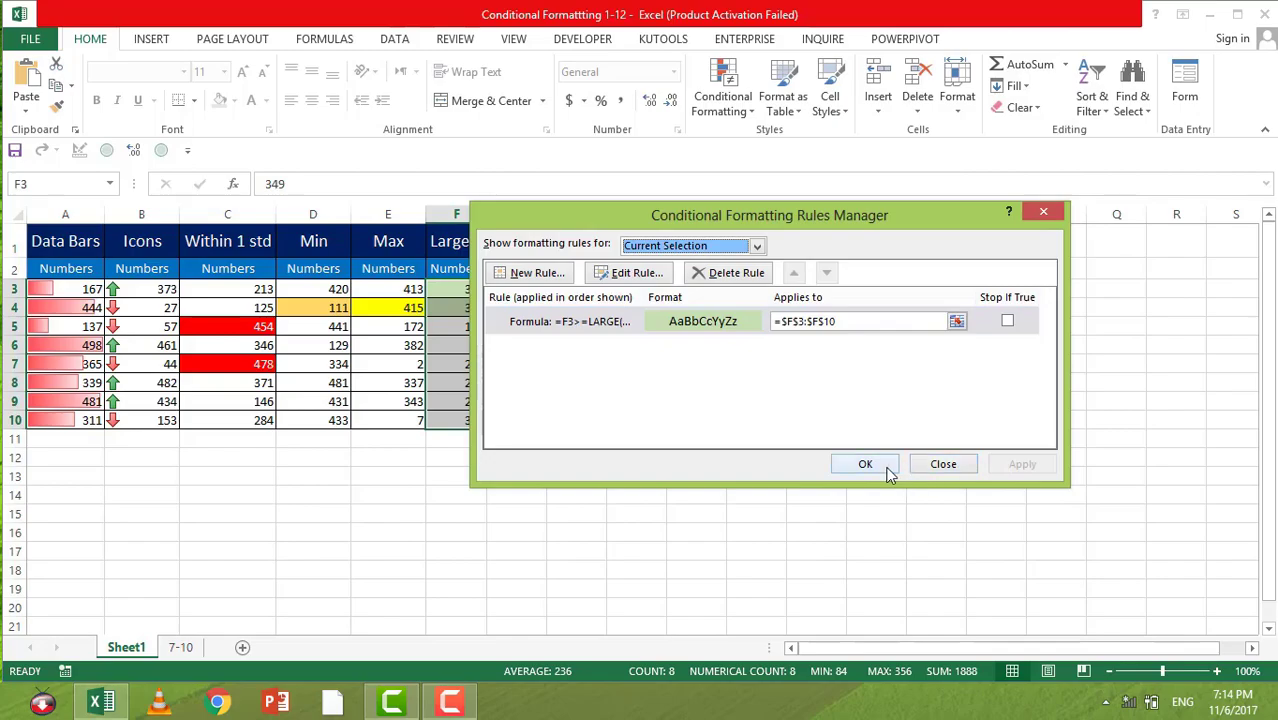
left_click(887, 466)
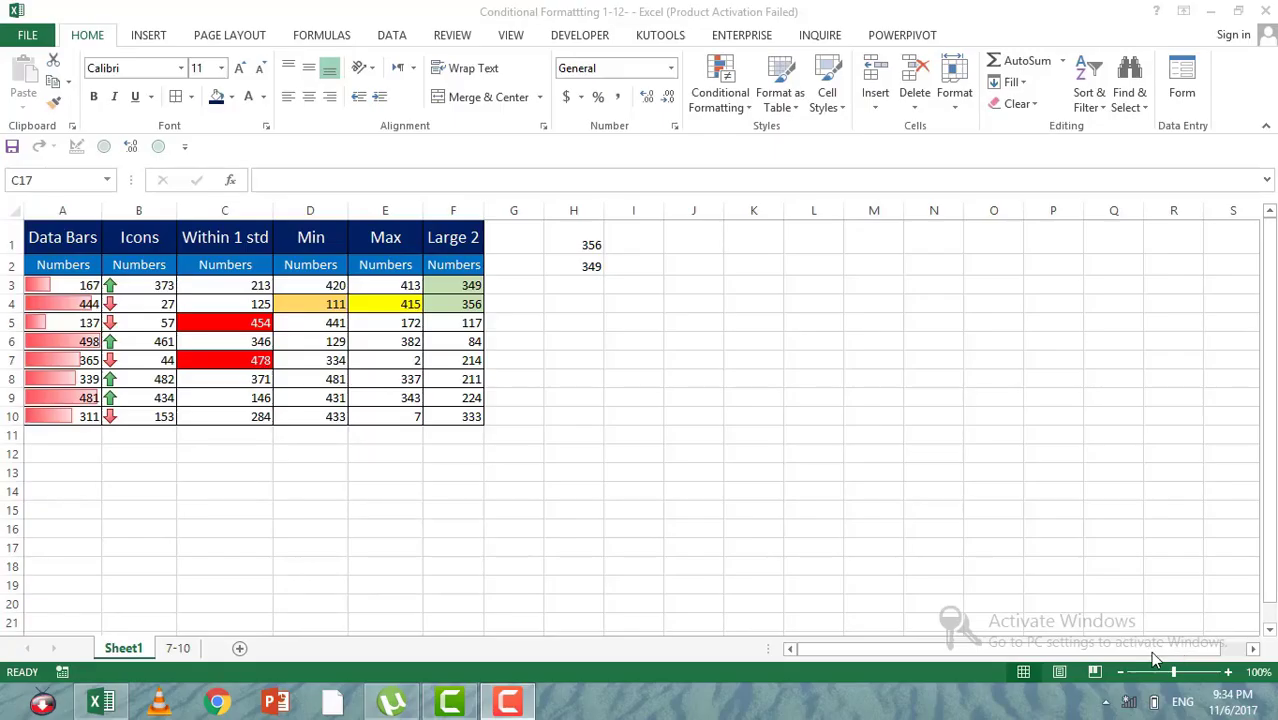
Step: Switch to the 7-10 sheet and review the Highlight Rows table along with the lookup date in E2
left_click(181, 649)
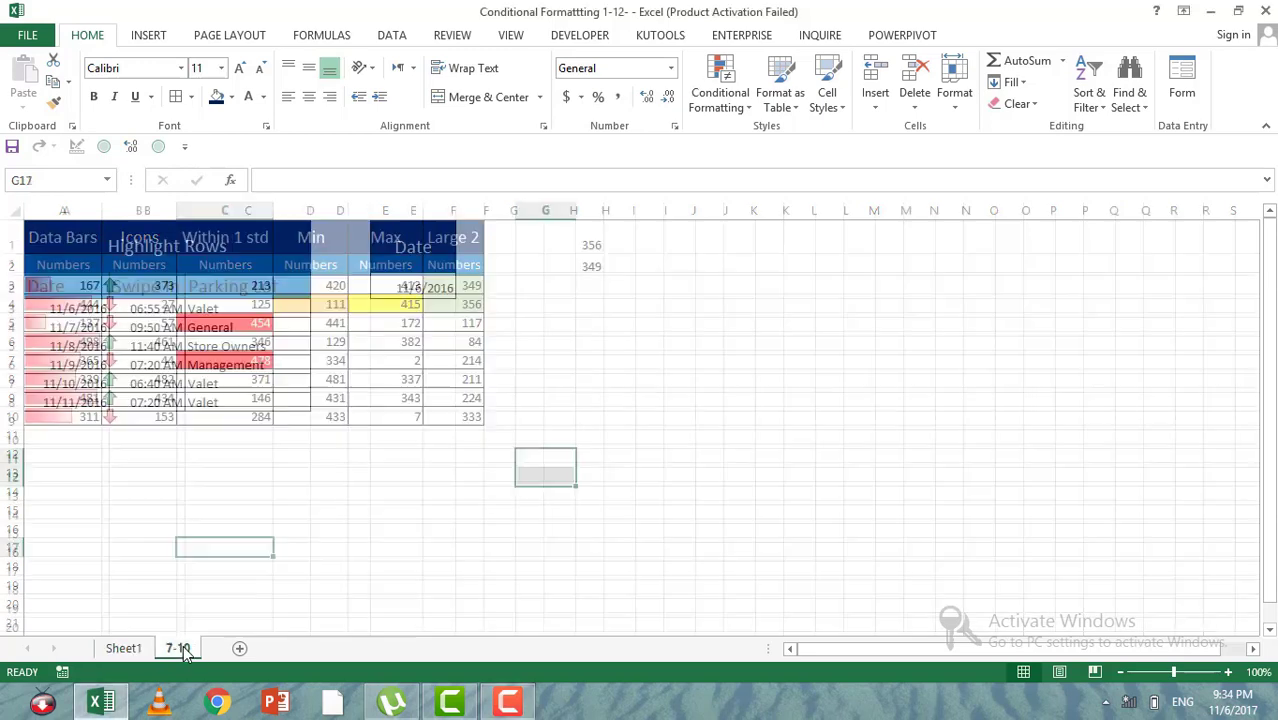
left_click(340, 420)
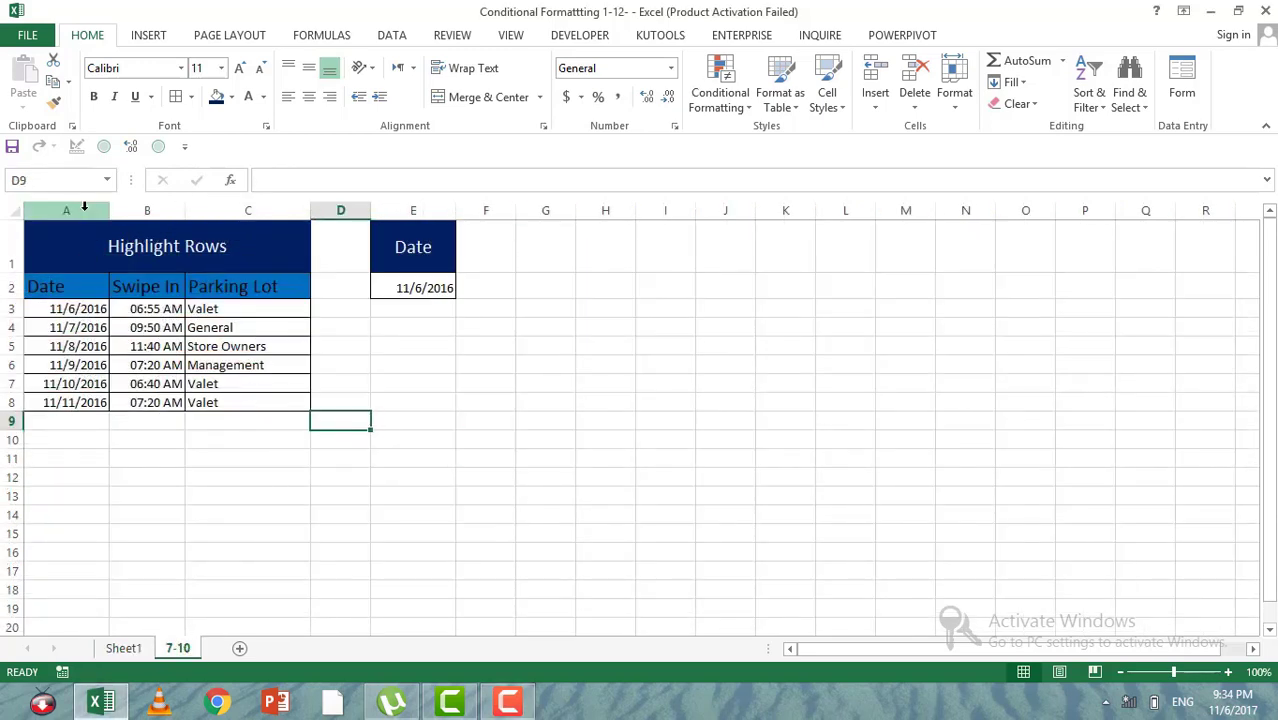
left_click_drag(55, 296, 262, 404)
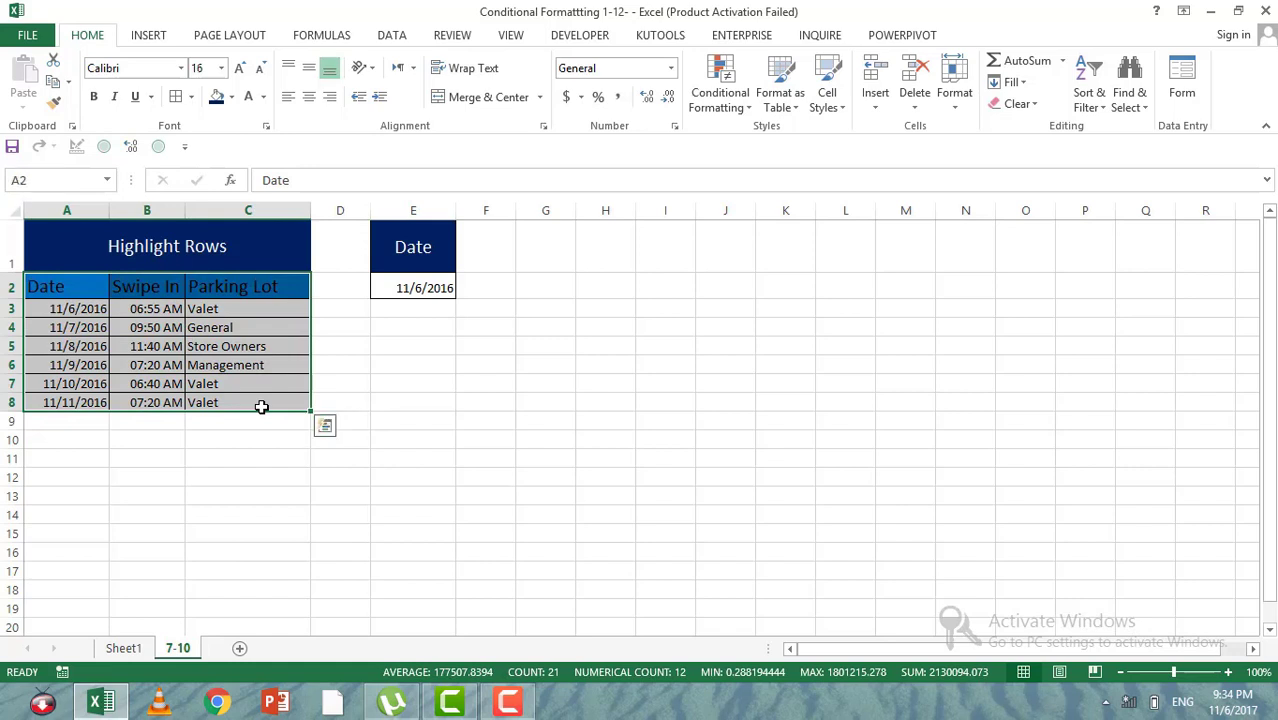
left_click(172, 262)
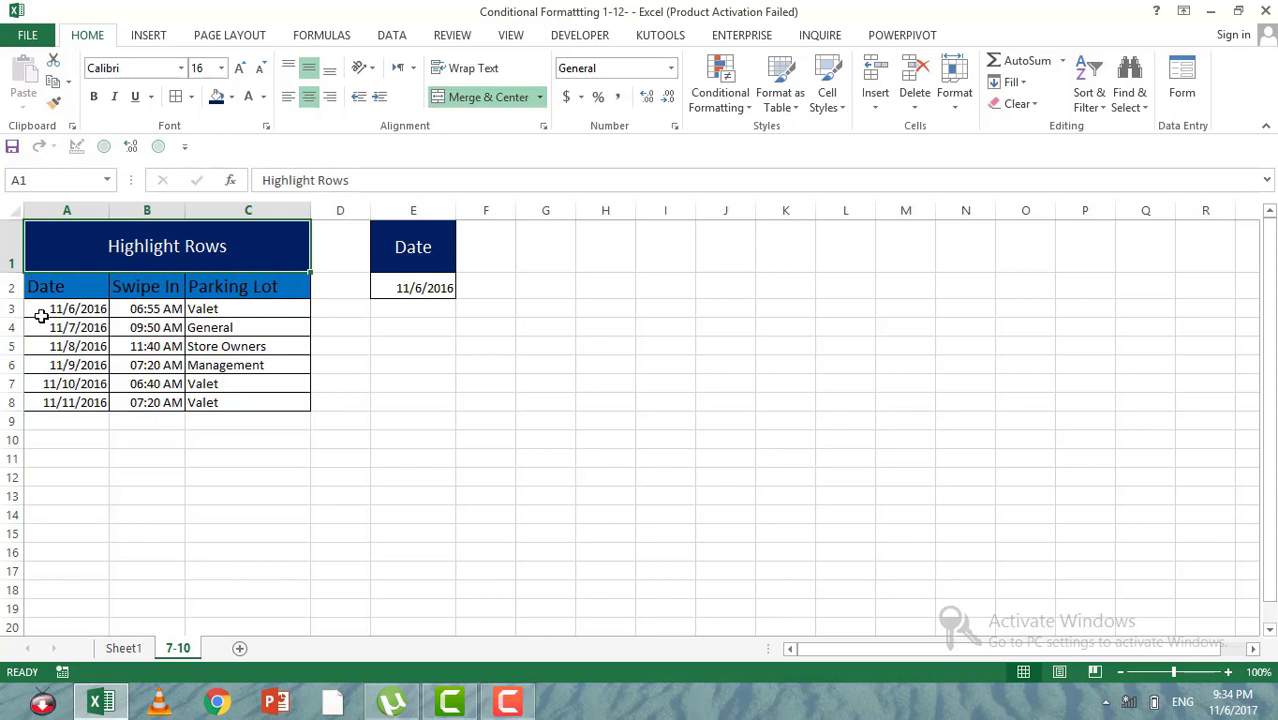
left_click_drag(45, 310, 258, 308)
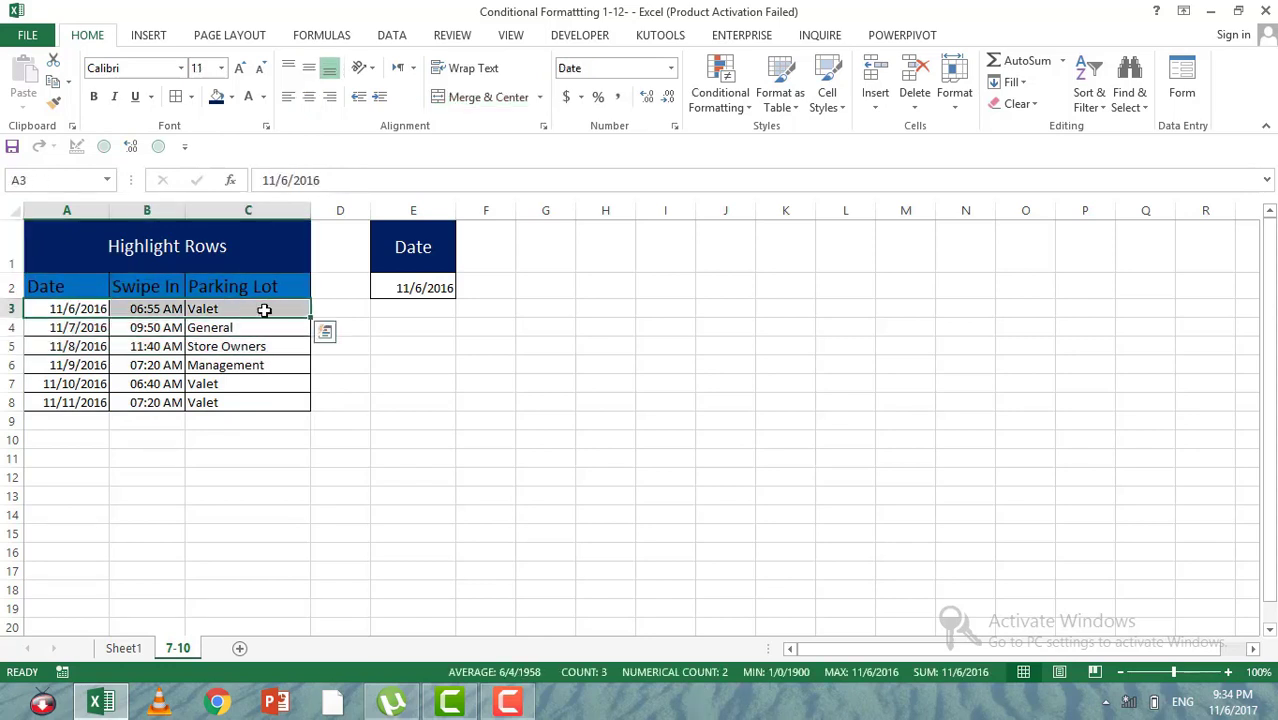
left_click(414, 289)
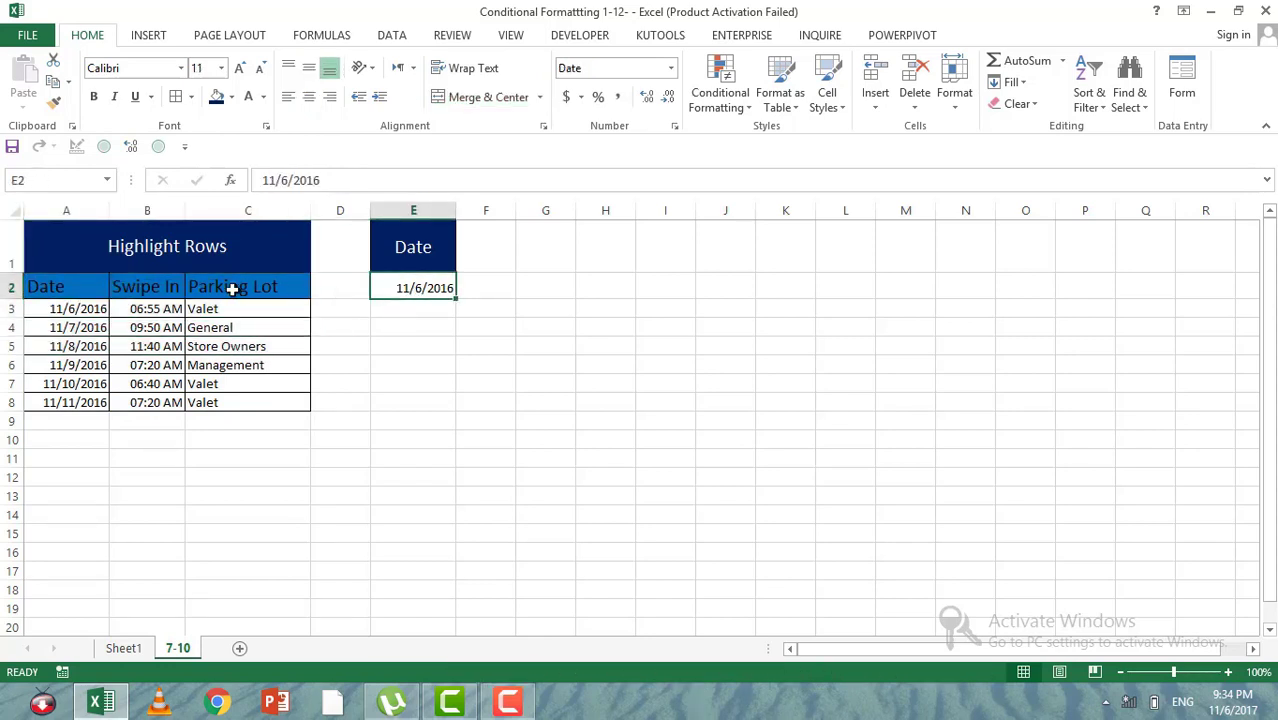
Step: Build a test formula in E3 that compares the first table date with the lookup date, =A3=E2
left_click(385, 313)
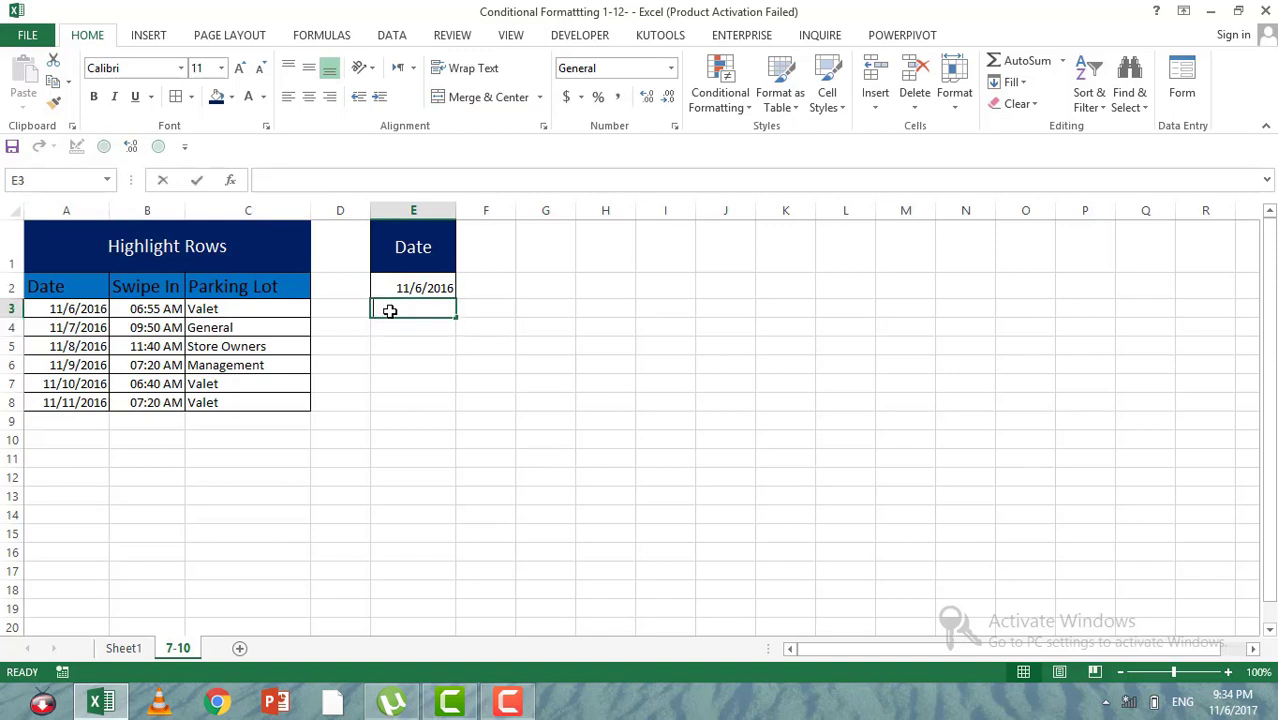
type("=")
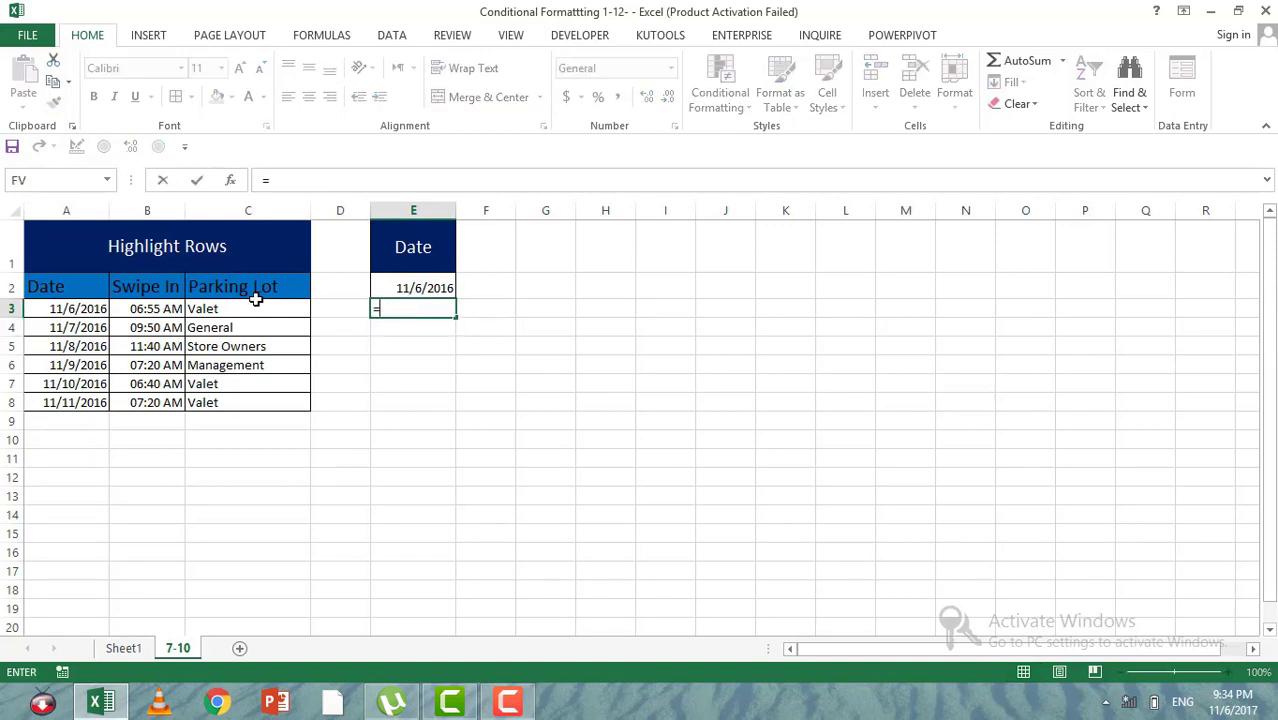
left_click(63, 307)
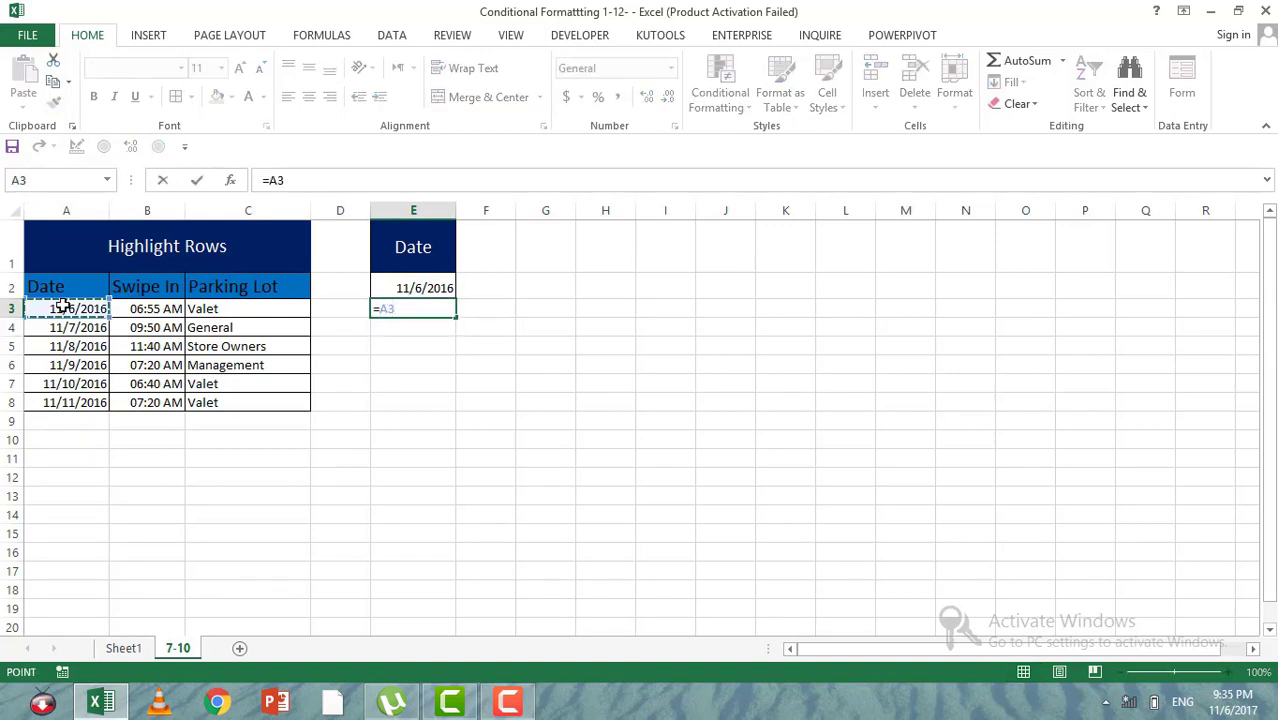
type("=")
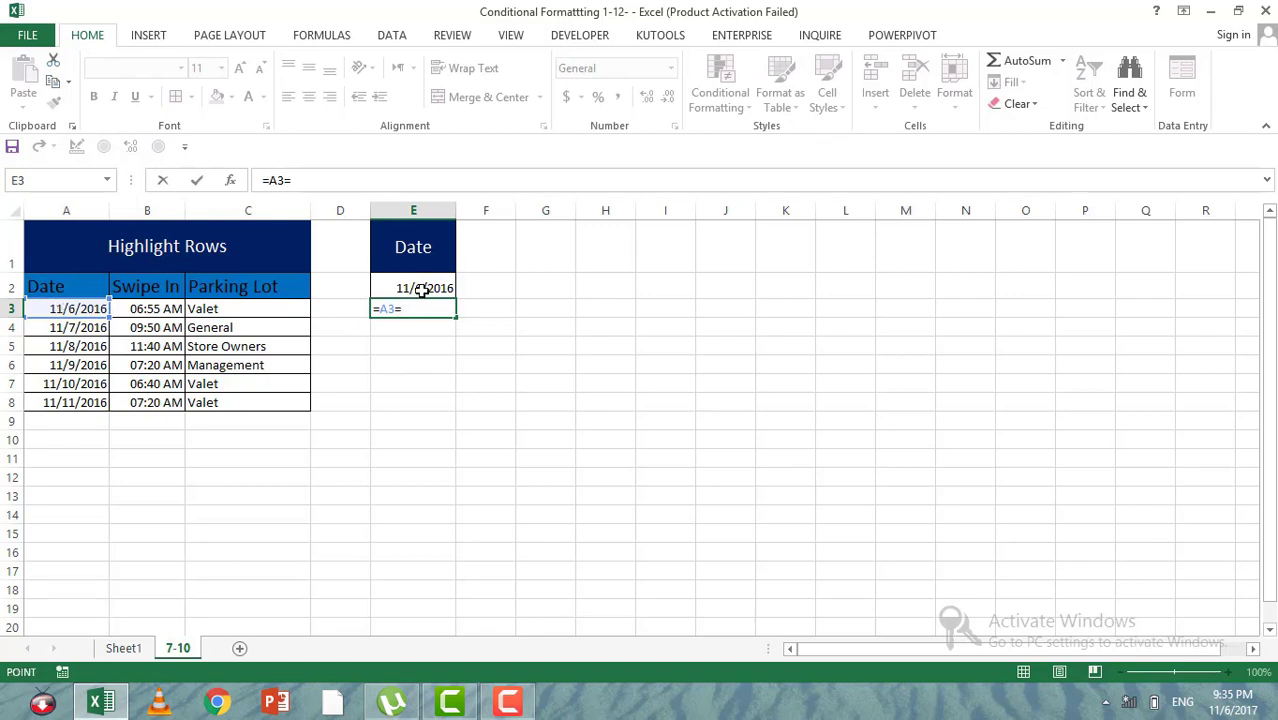
left_click(420, 289)
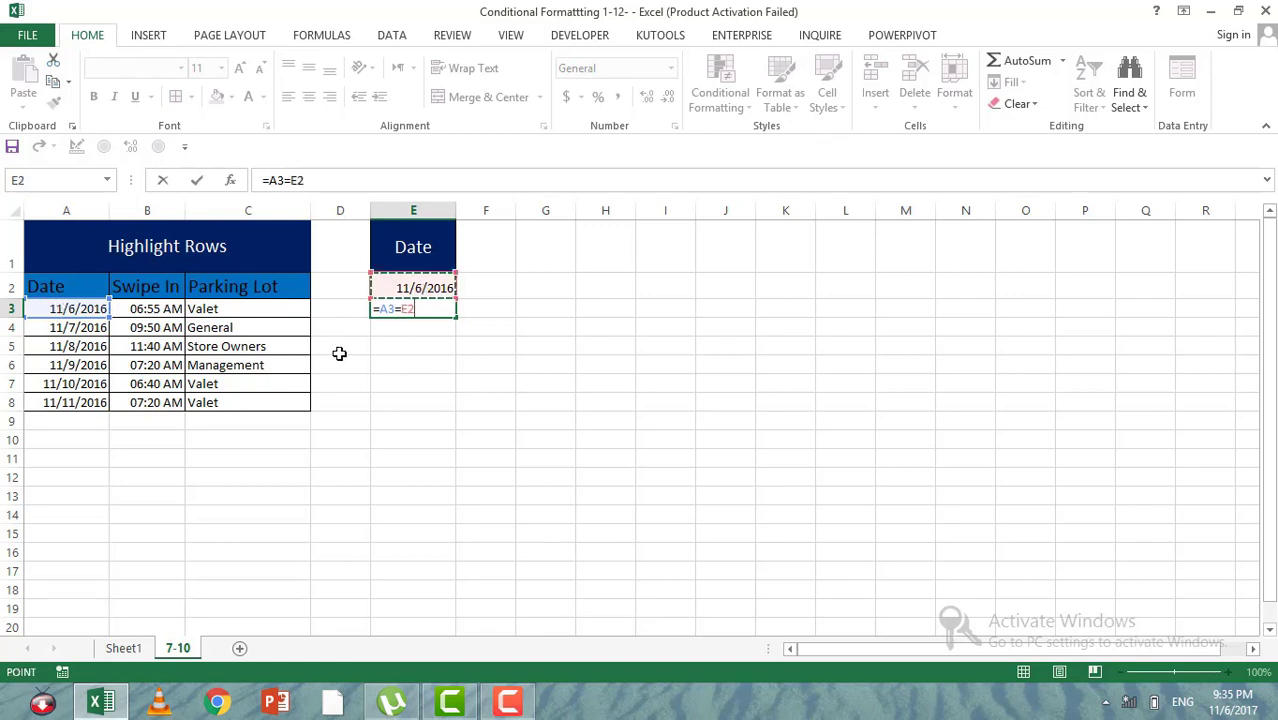
Step: Lock the formula's references so that E3 holds =$A3=$E$2, with an absolute column for A3 and a fully absolute E2
left_click(389, 310)
key("F4")
key("F4")
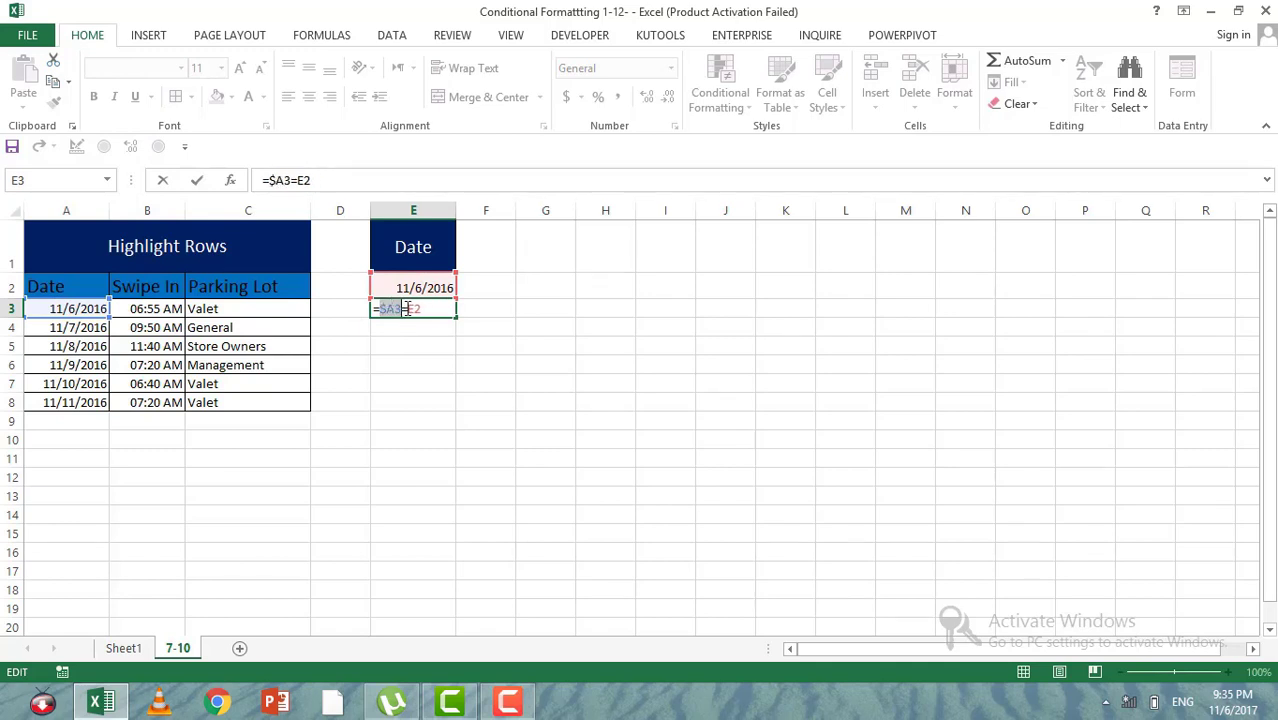
left_click(422, 313)
key("F4")
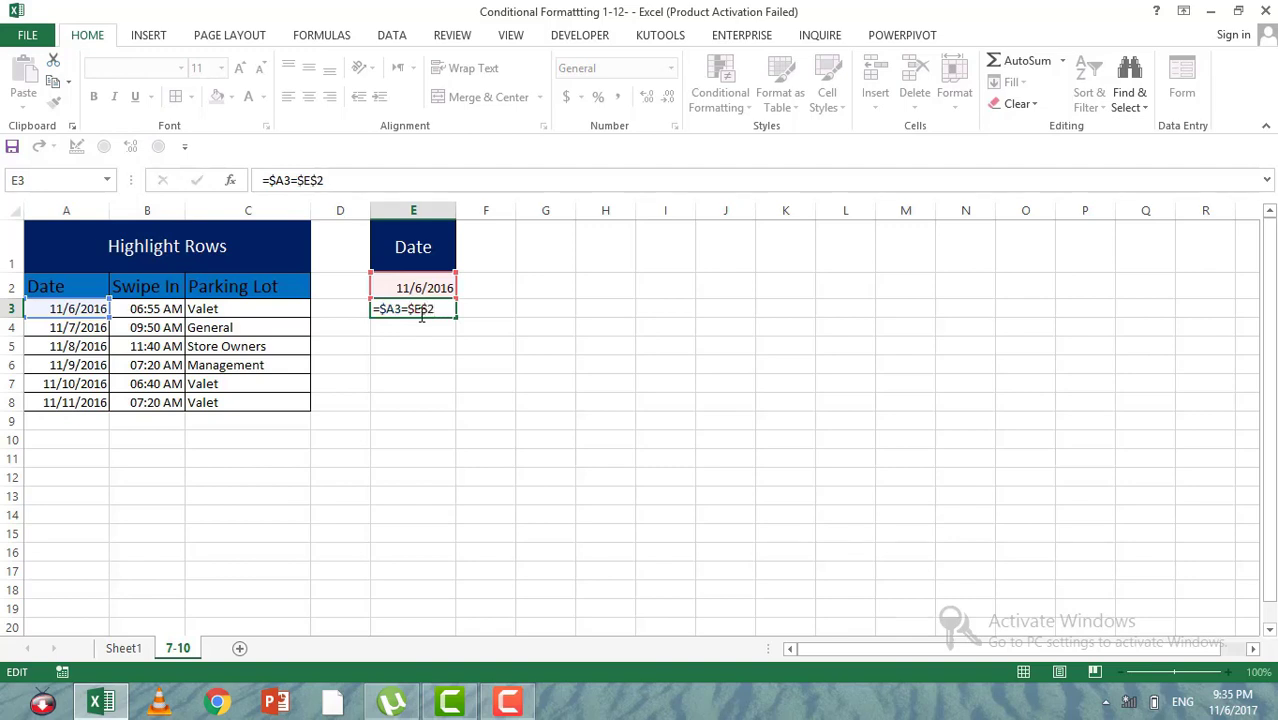
key("Return")
Step: Fill the E3 test formula across and down to cover E3:G8, matching the size of the table's data
left_click(429, 311)
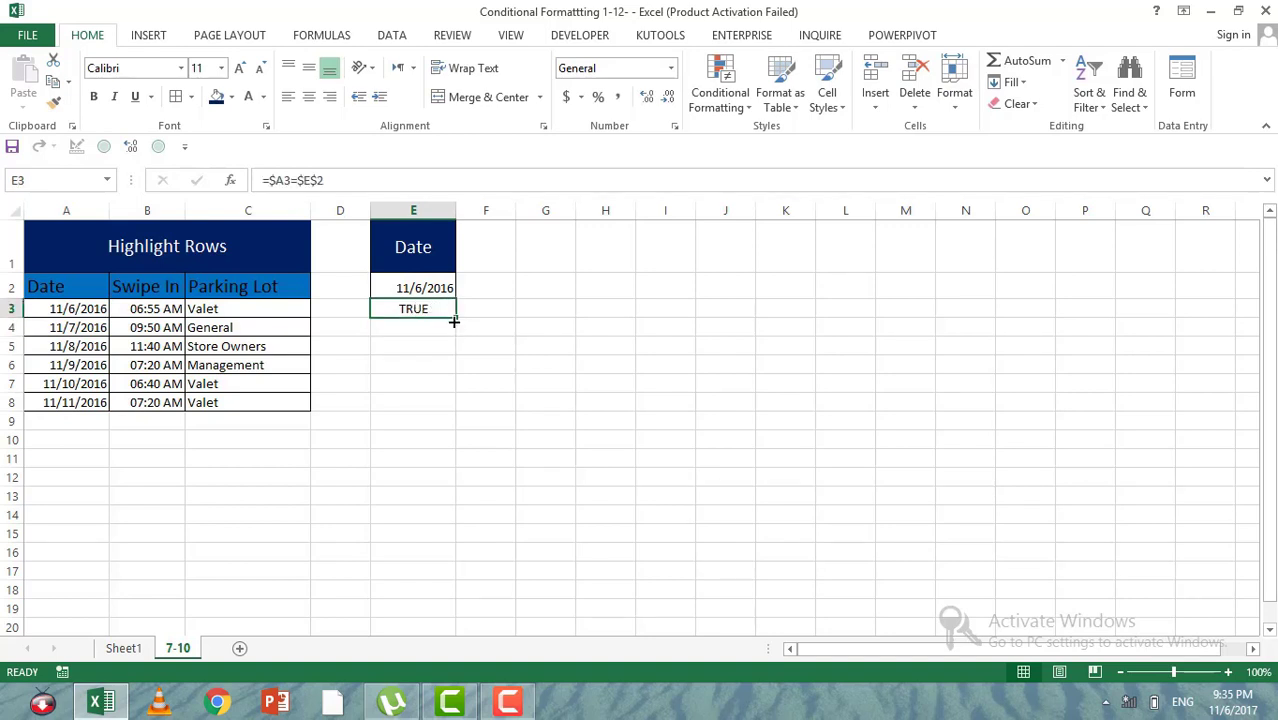
left_click_drag(457, 318, 575, 408)
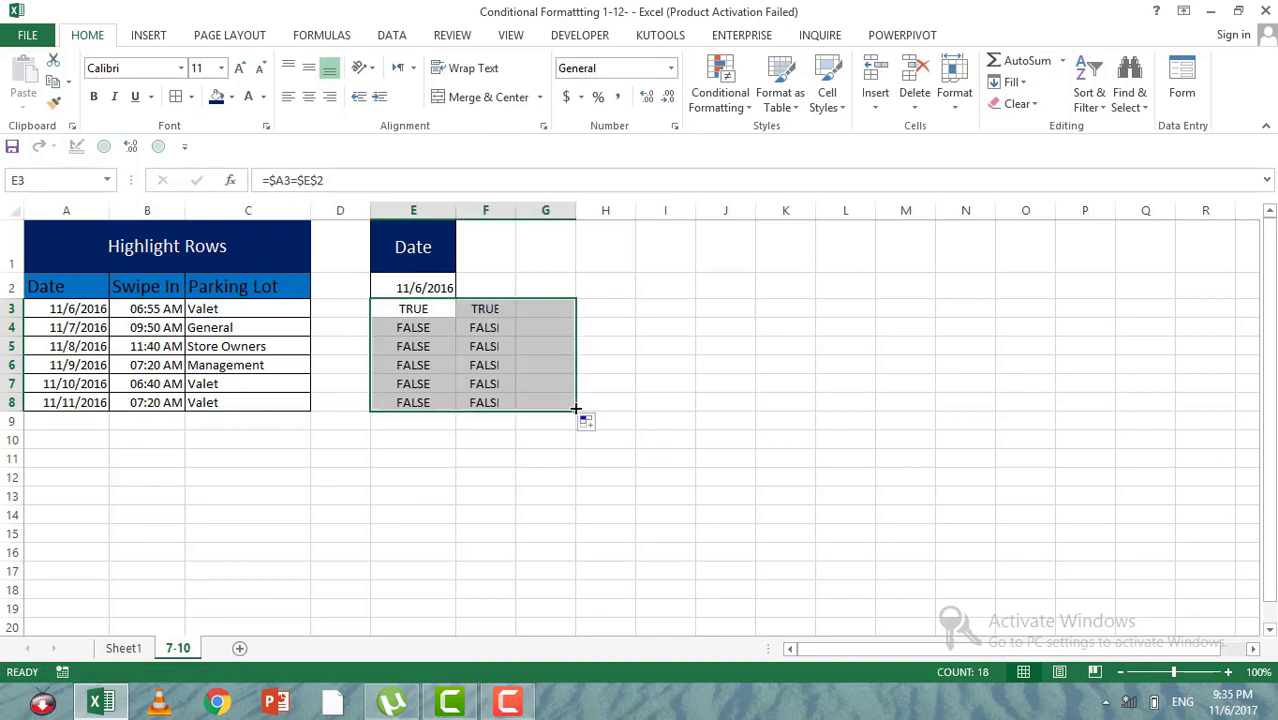
left_click(488, 364)
Step: Copy the comparison formula's text from E3, leaving the cell's content intact
left_click_drag(425, 308, 535, 402)
left_click_drag(340, 182, 160, 180)
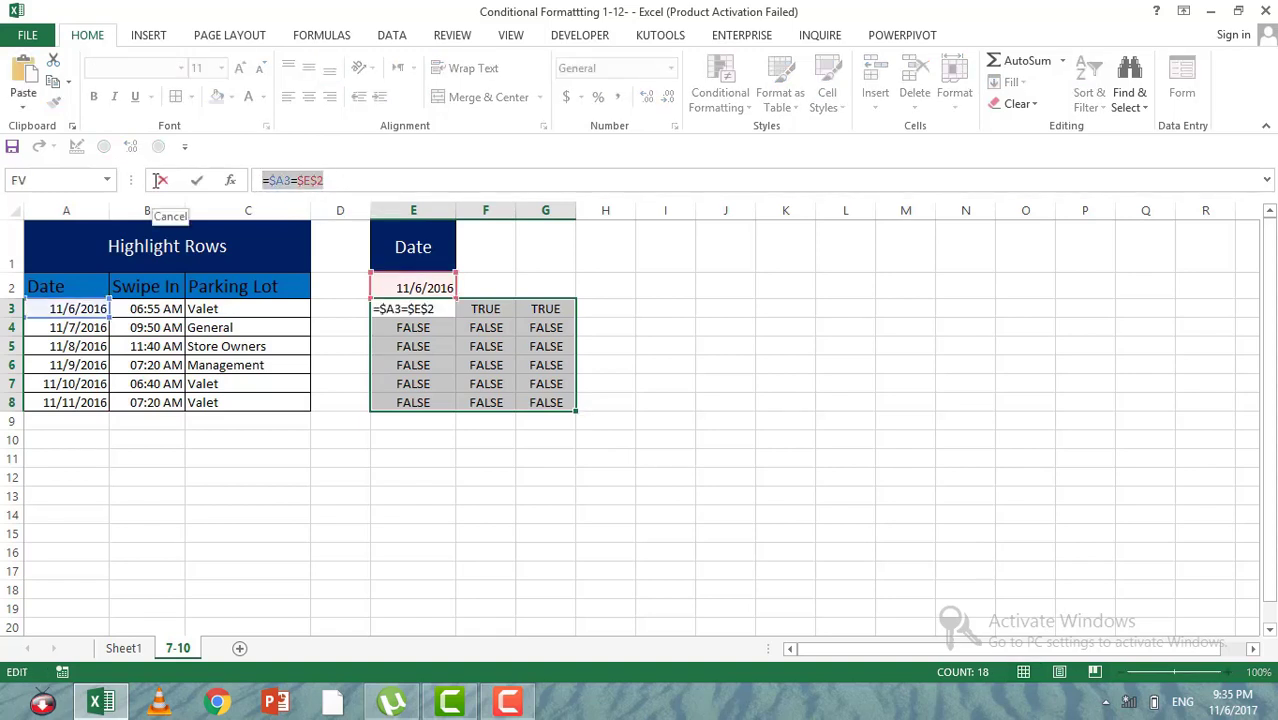
left_click(160, 180)
Step: Start a new formula-based conditional formatting rule for A3:C8 and reuse the copied formula =$A3=$E$2 as its condition
left_click(86, 327)
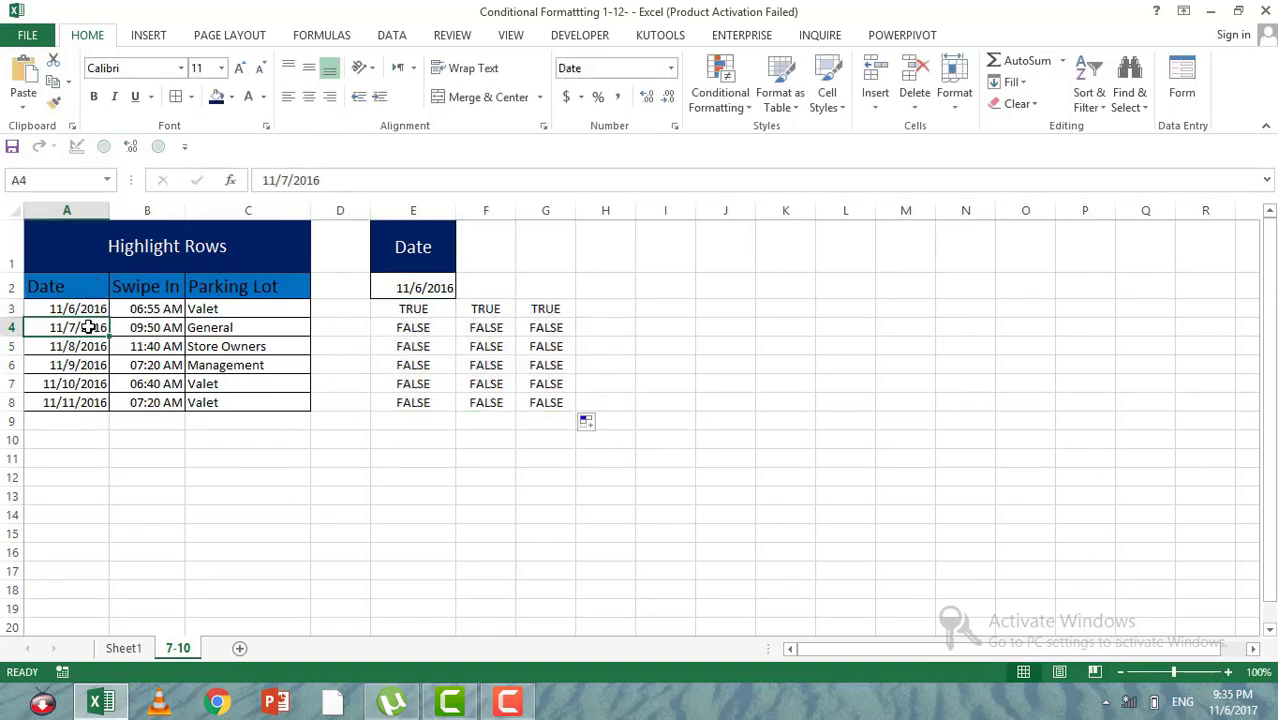
left_click(82, 308)
left_click_drag(82, 308, 255, 403)
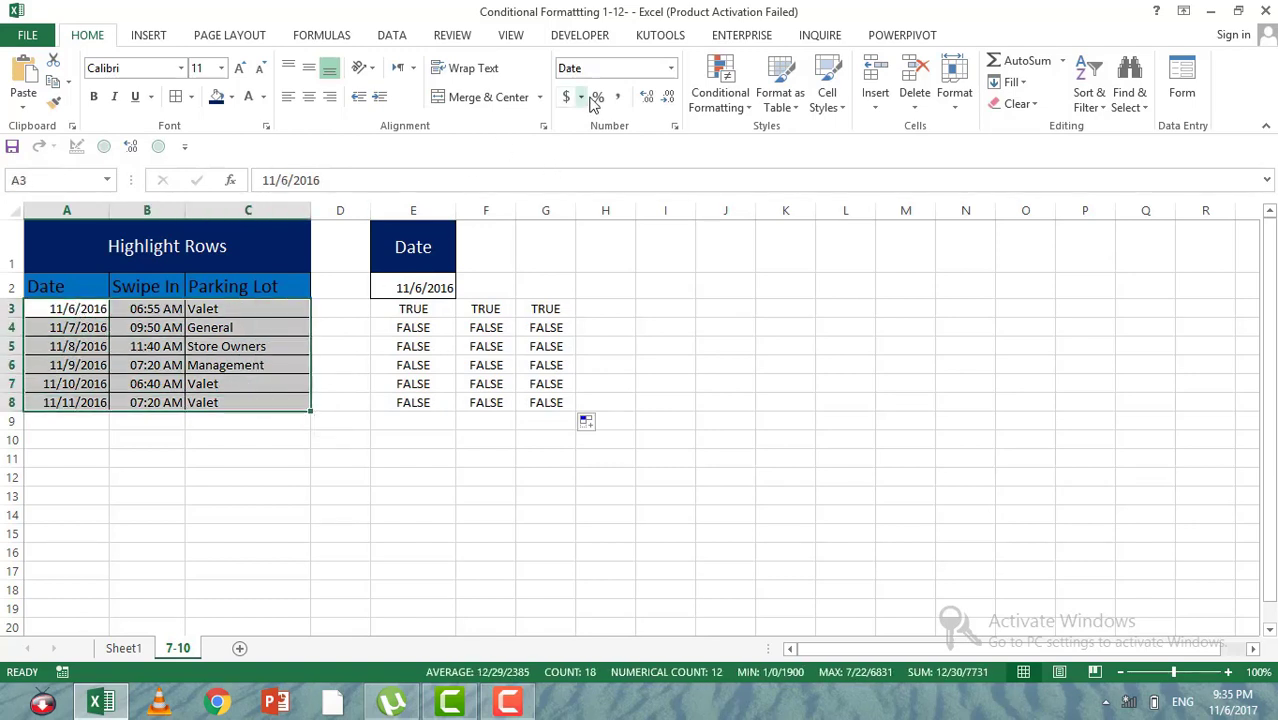
left_click(716, 105)
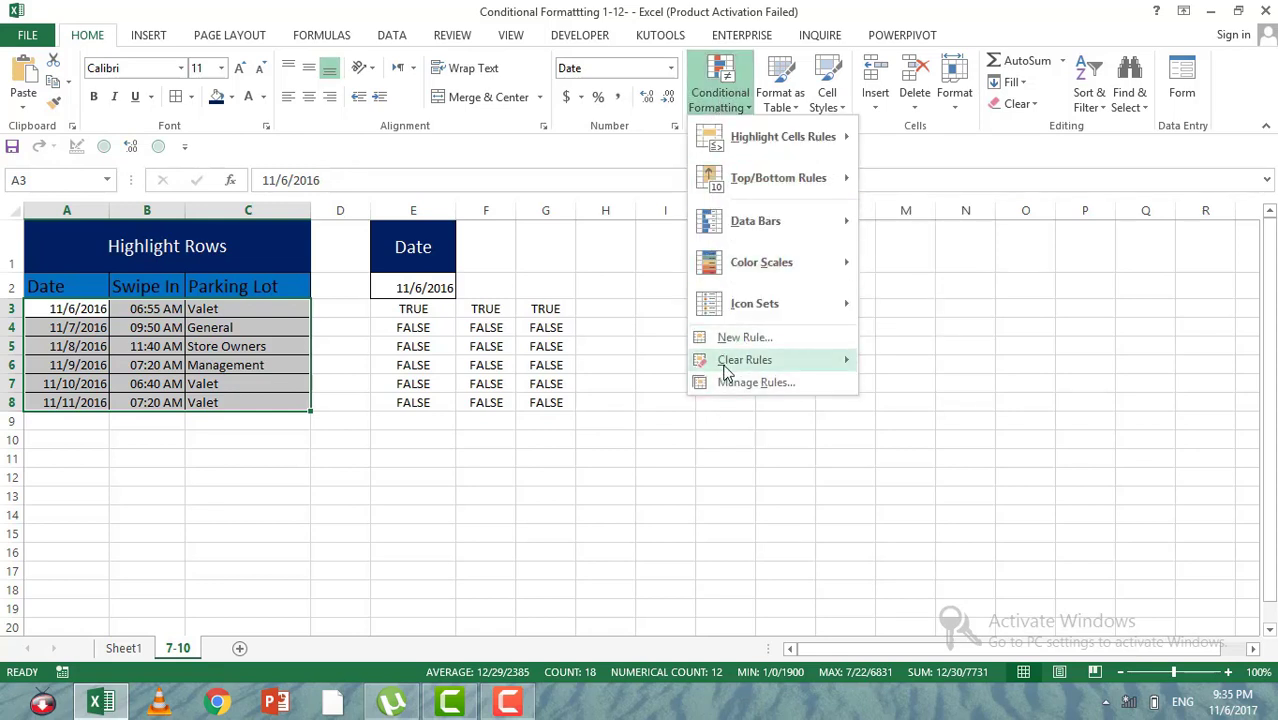
mouse_move(726, 370)
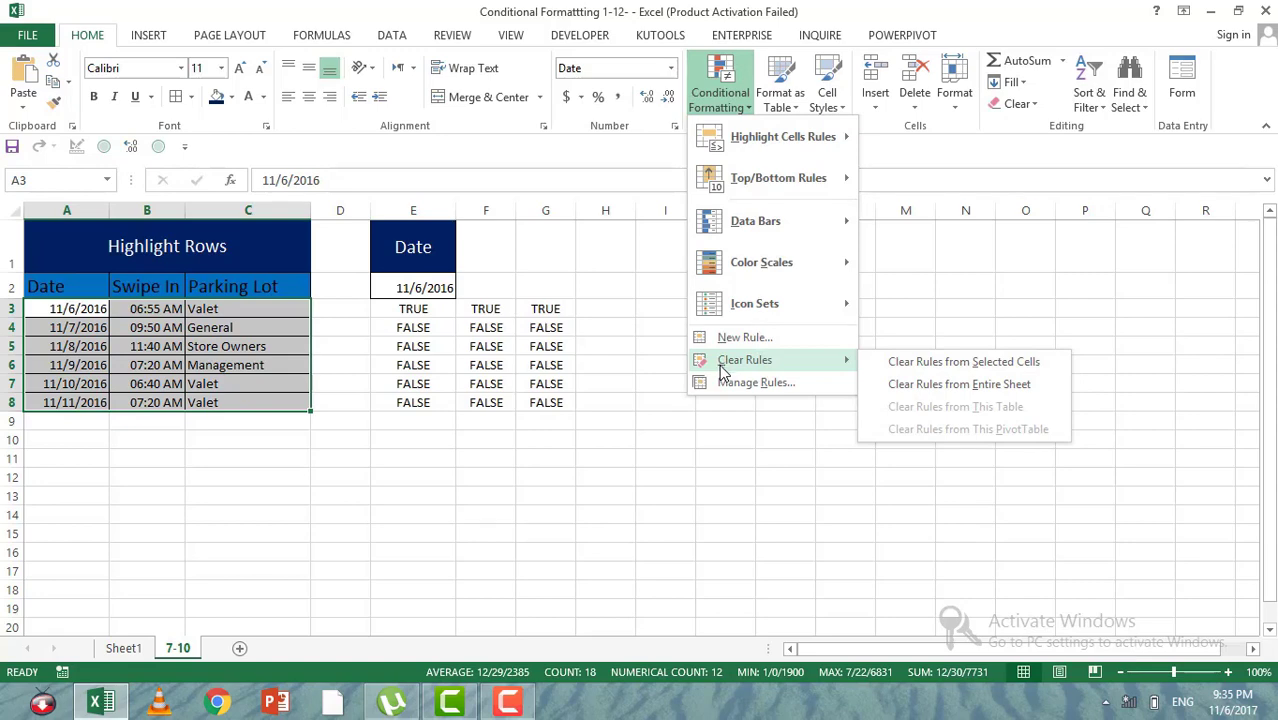
left_click(722, 337)
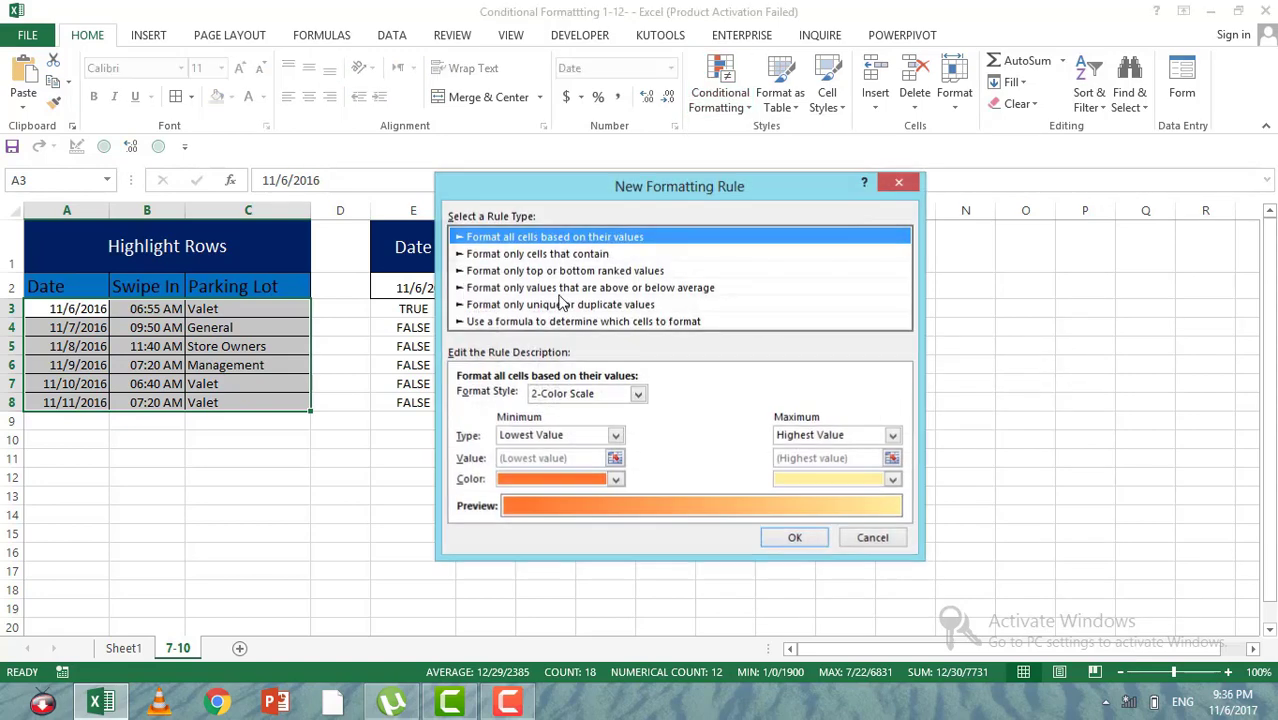
left_click(499, 322)
left_click(497, 400)
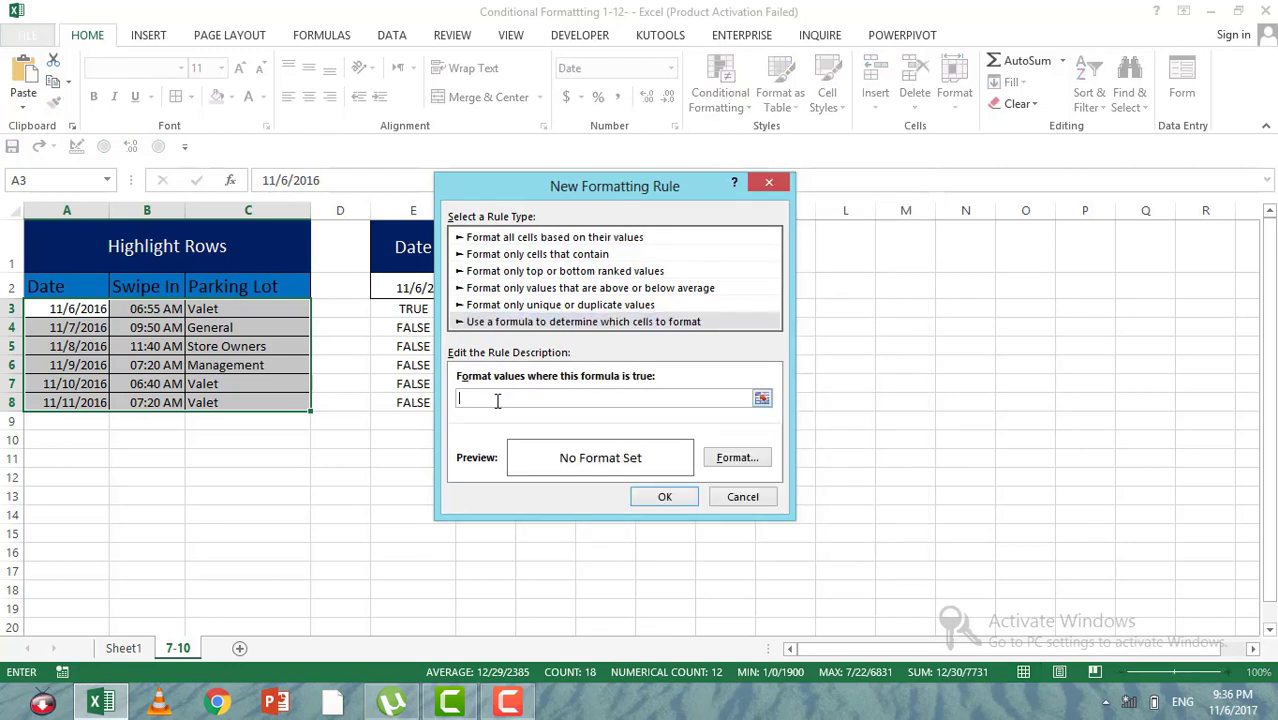
key("ctrl+v")
Step: Give the row-highlighting rule a yellow fill and a red font color, and apply it to A3:C8
left_click(737, 457)
left_click(628, 142)
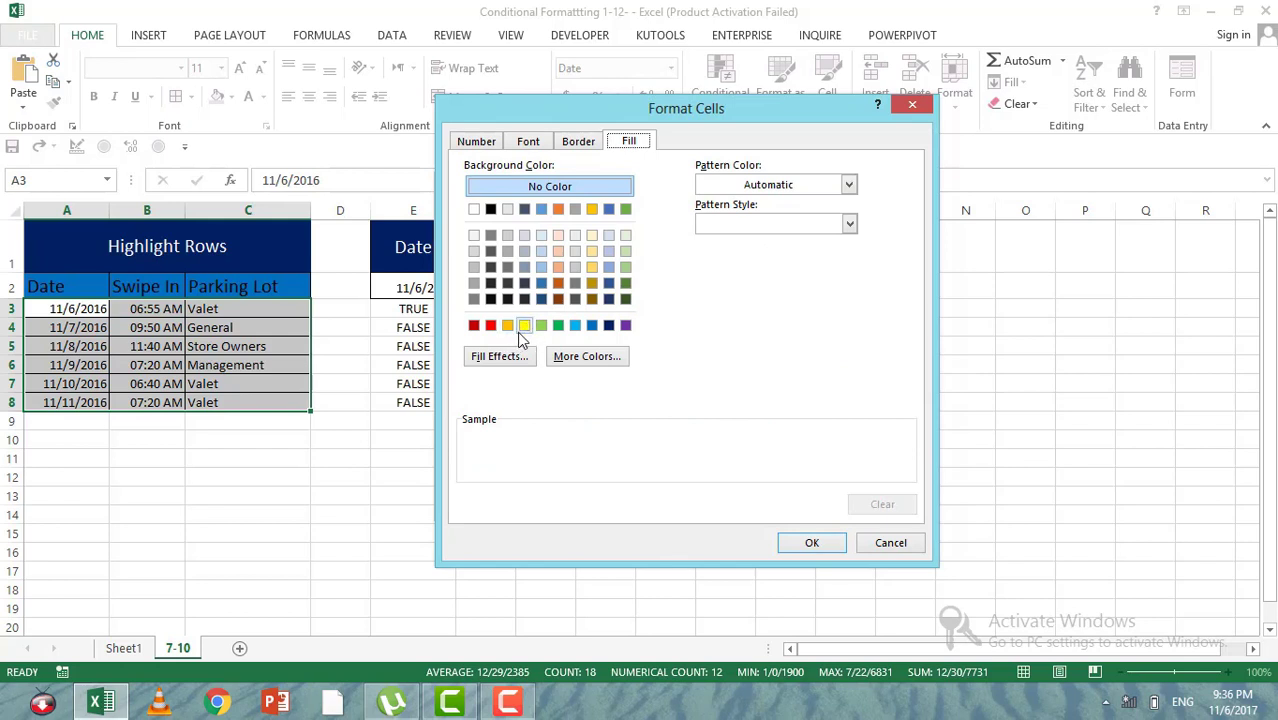
left_click(519, 330)
left_click(490, 331)
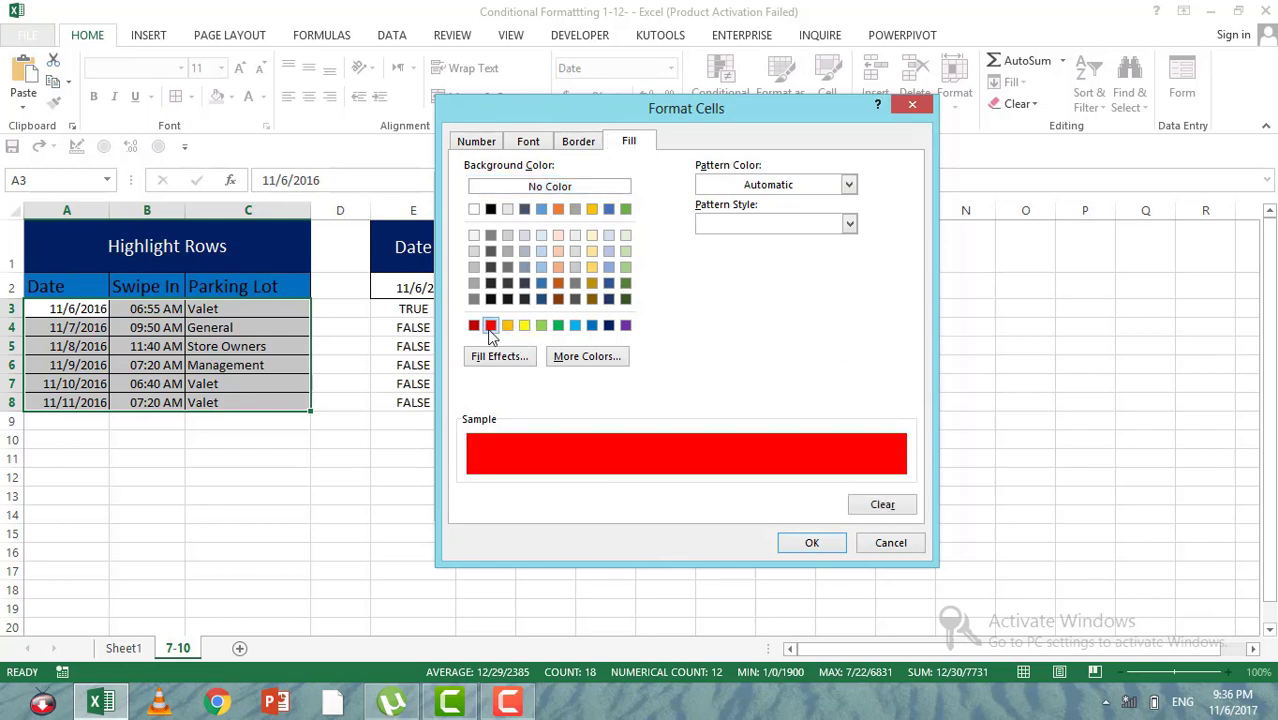
left_click(524, 328)
left_click(530, 143)
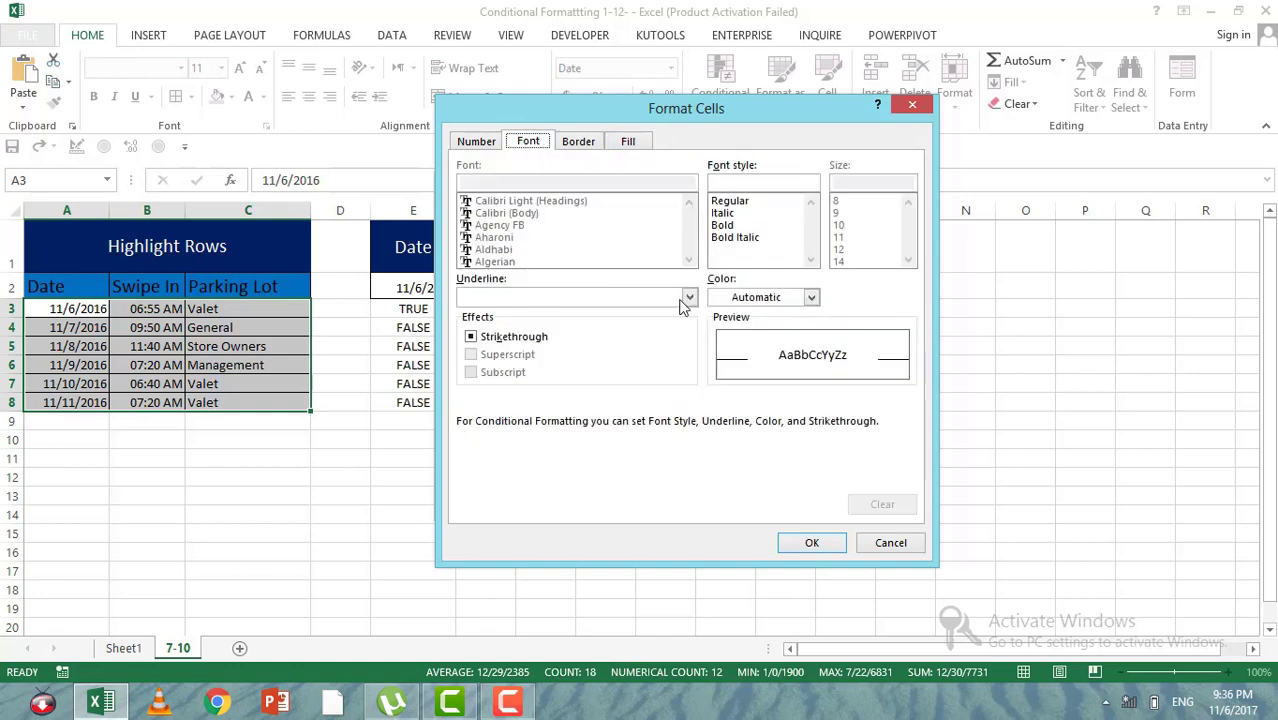
left_click(810, 297)
left_click(731, 461)
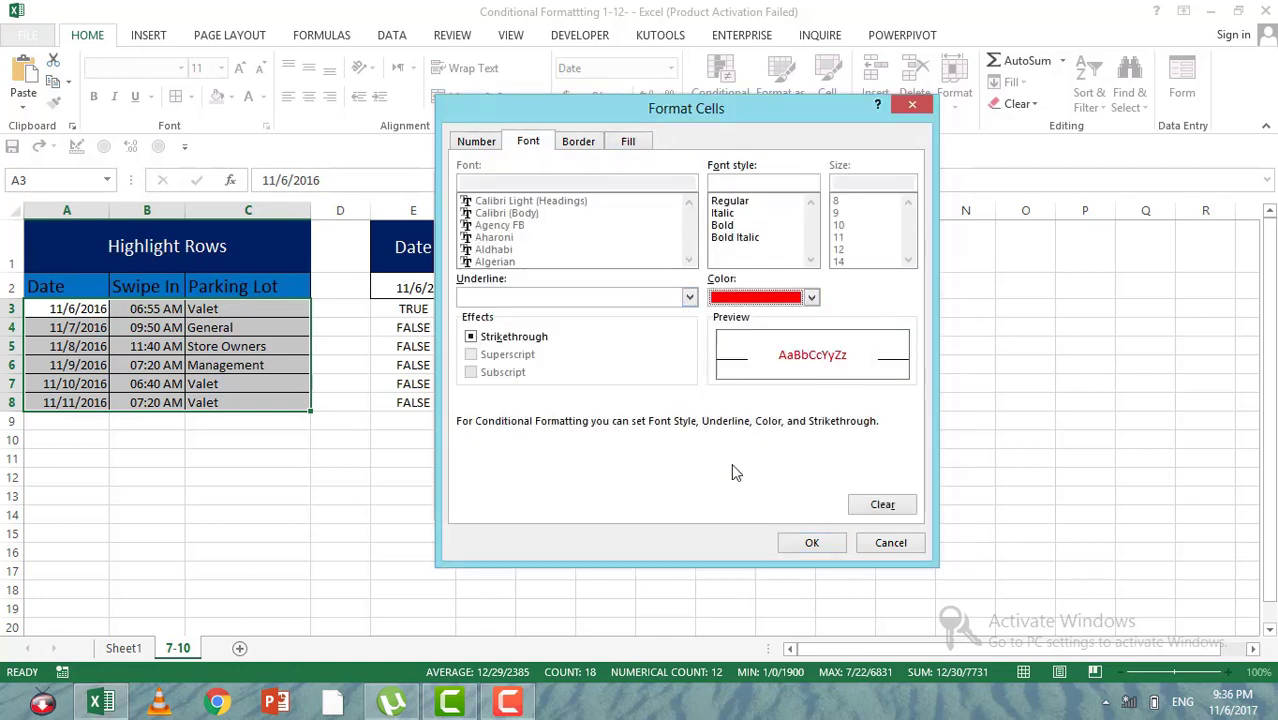
left_click(811, 543)
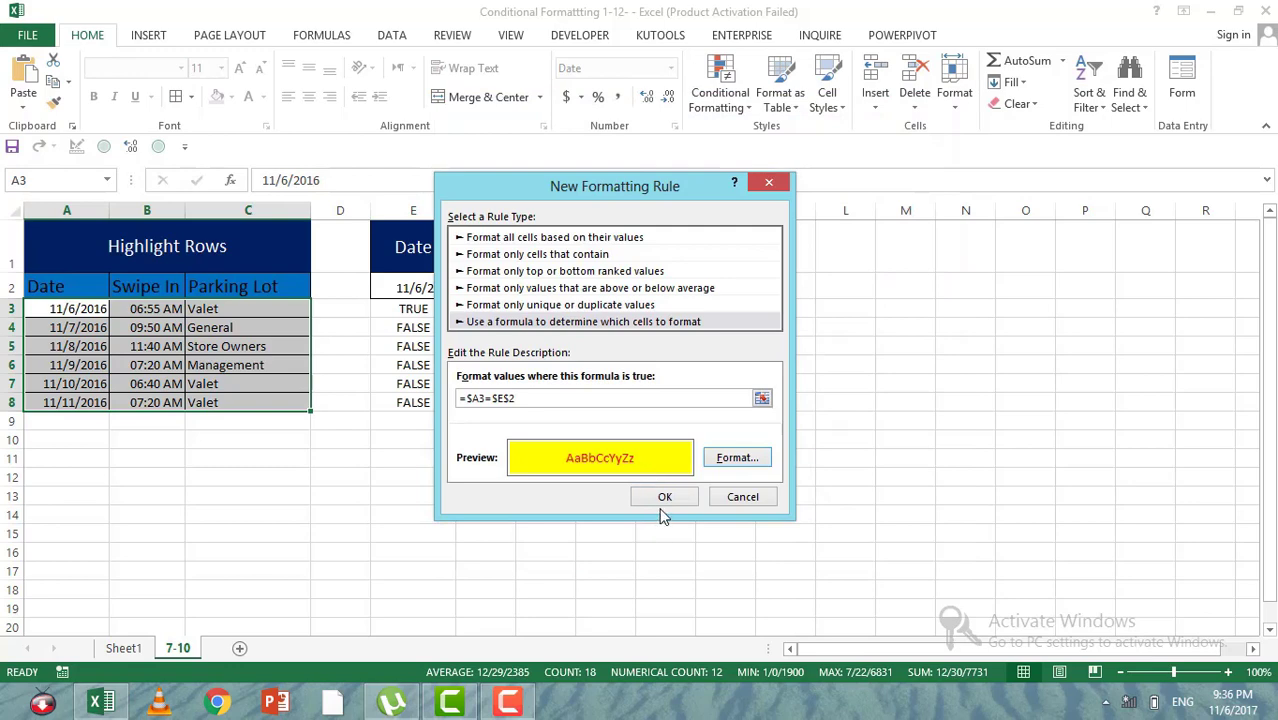
left_click(672, 497)
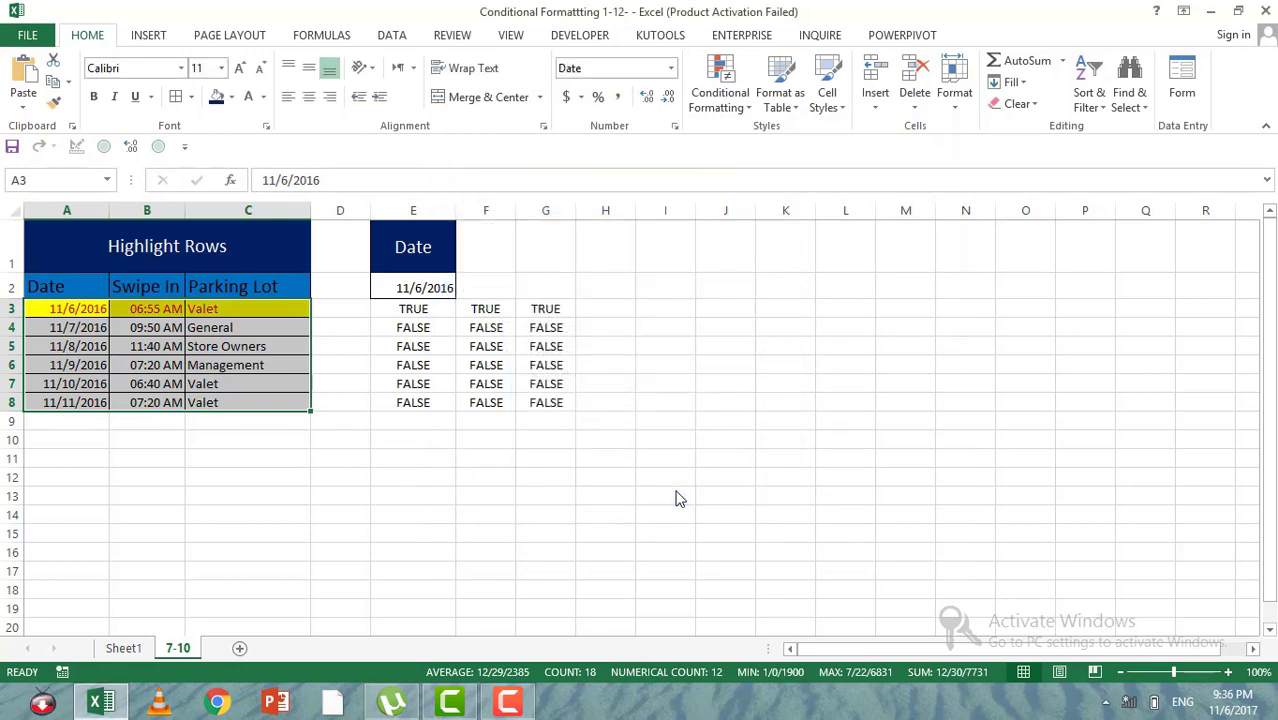
Step: Test the row highlighting by changing the lookup date in E2 to 11/11/2016
left_click(216, 345)
left_click(408, 286)
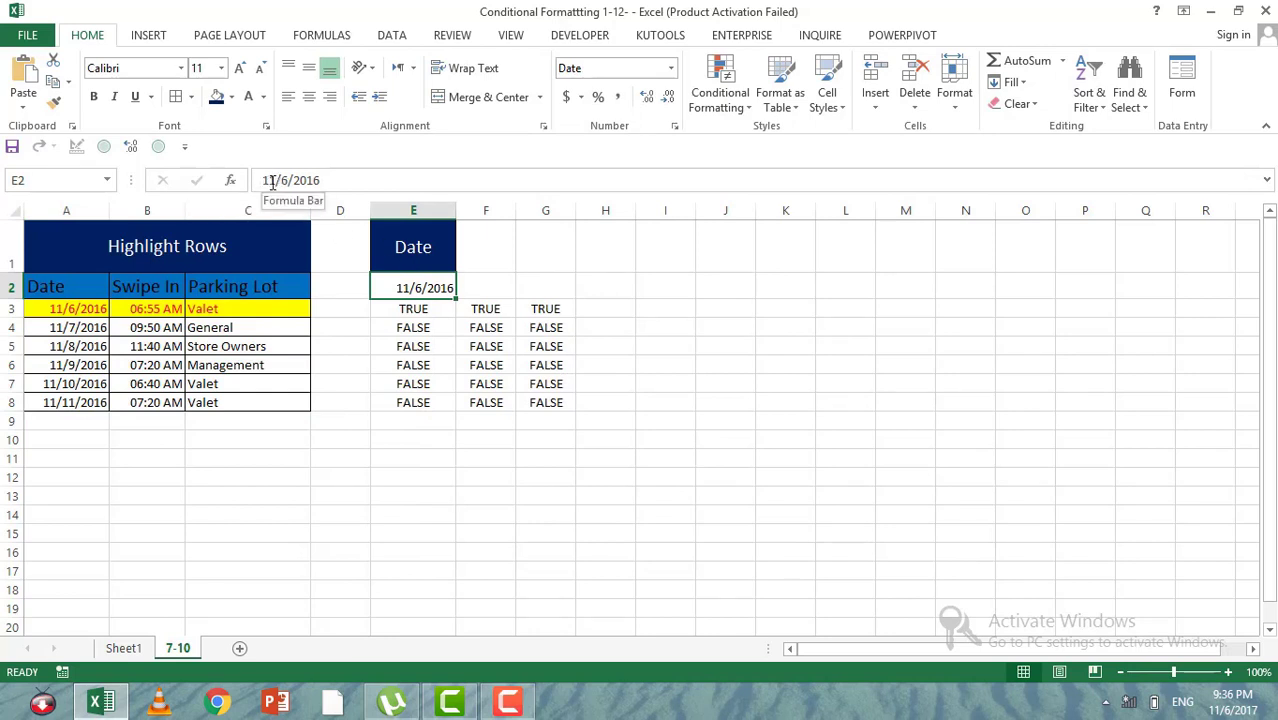
left_click(274, 181)
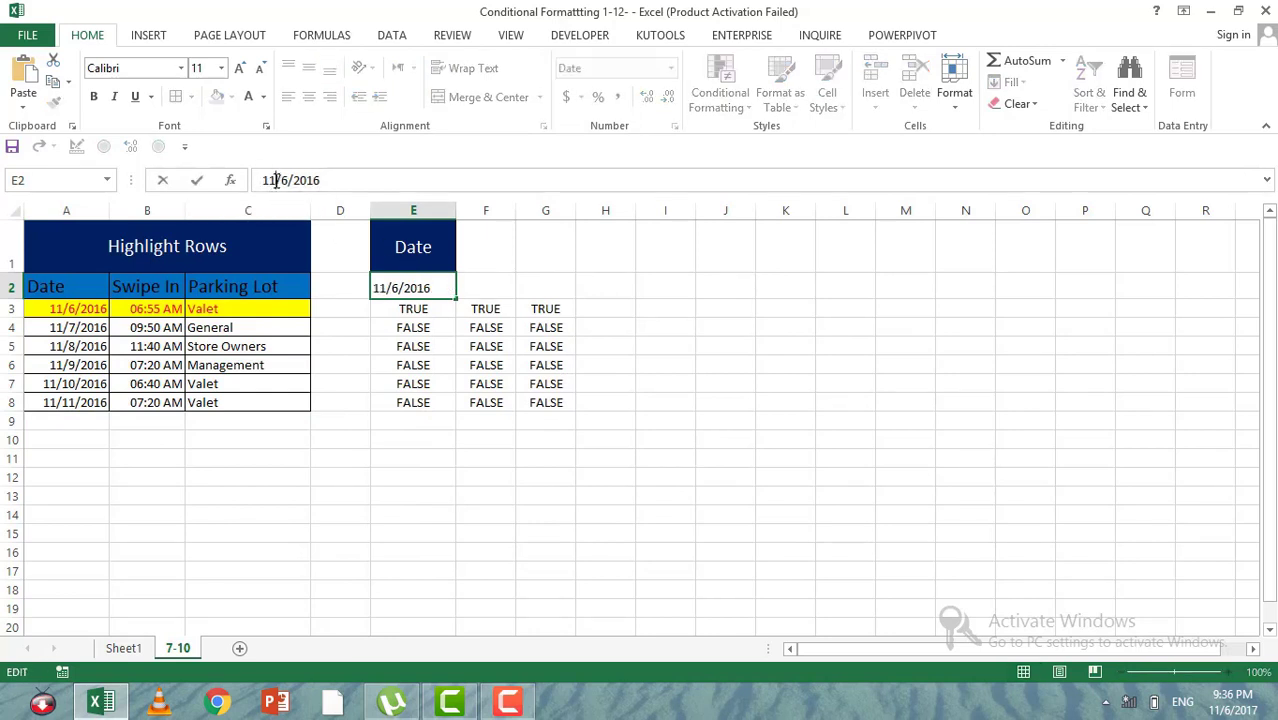
key("BackSpace")
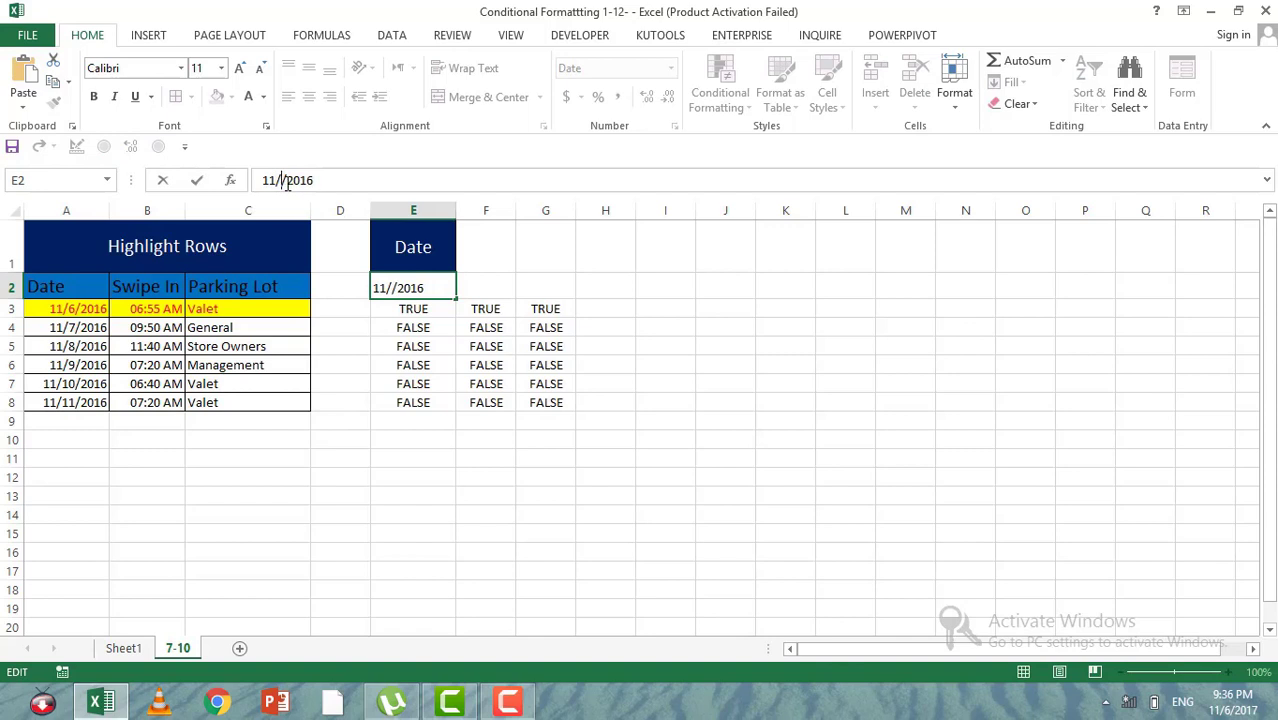
type("11")
key("Return")
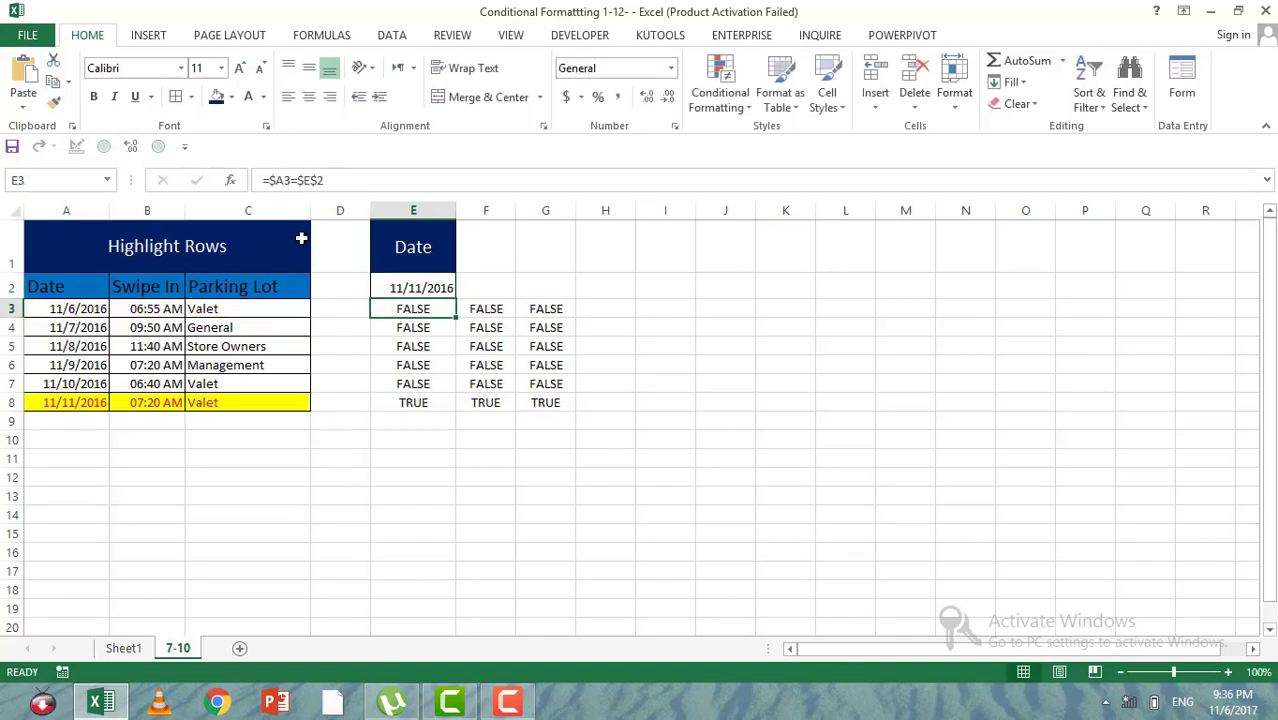
left_click(200, 402)
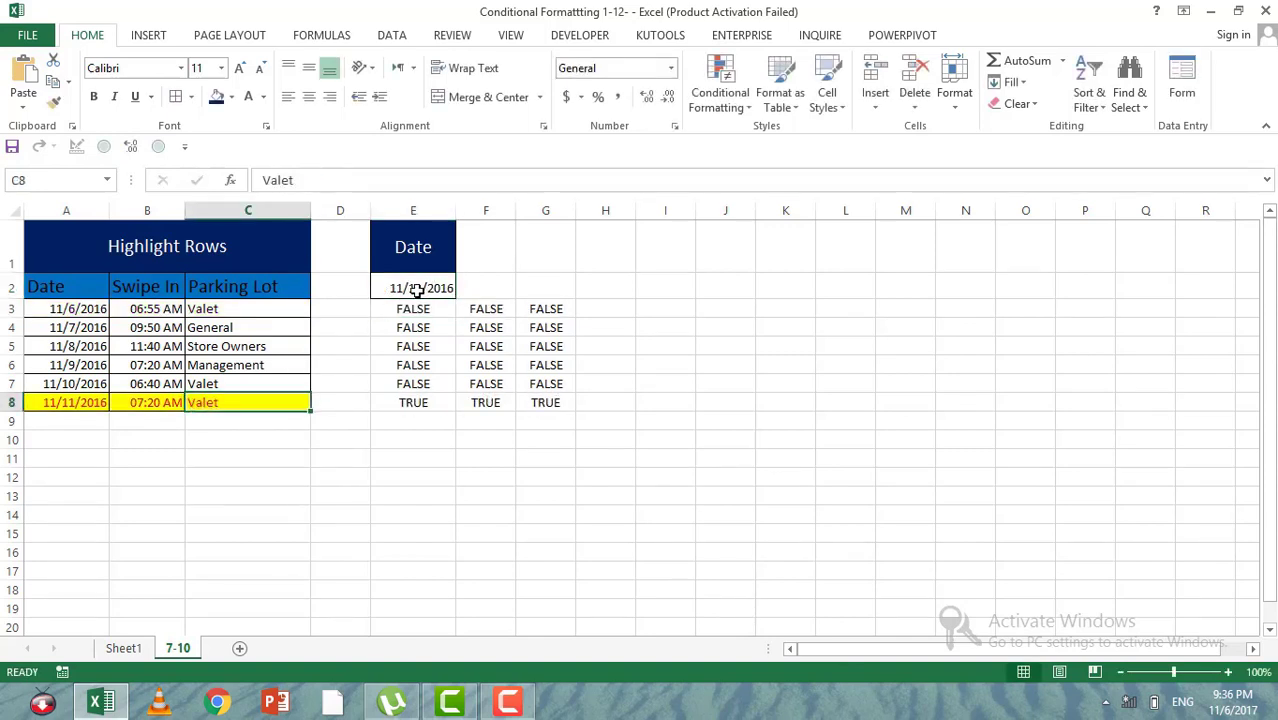
left_click_drag(402, 315, 420, 365)
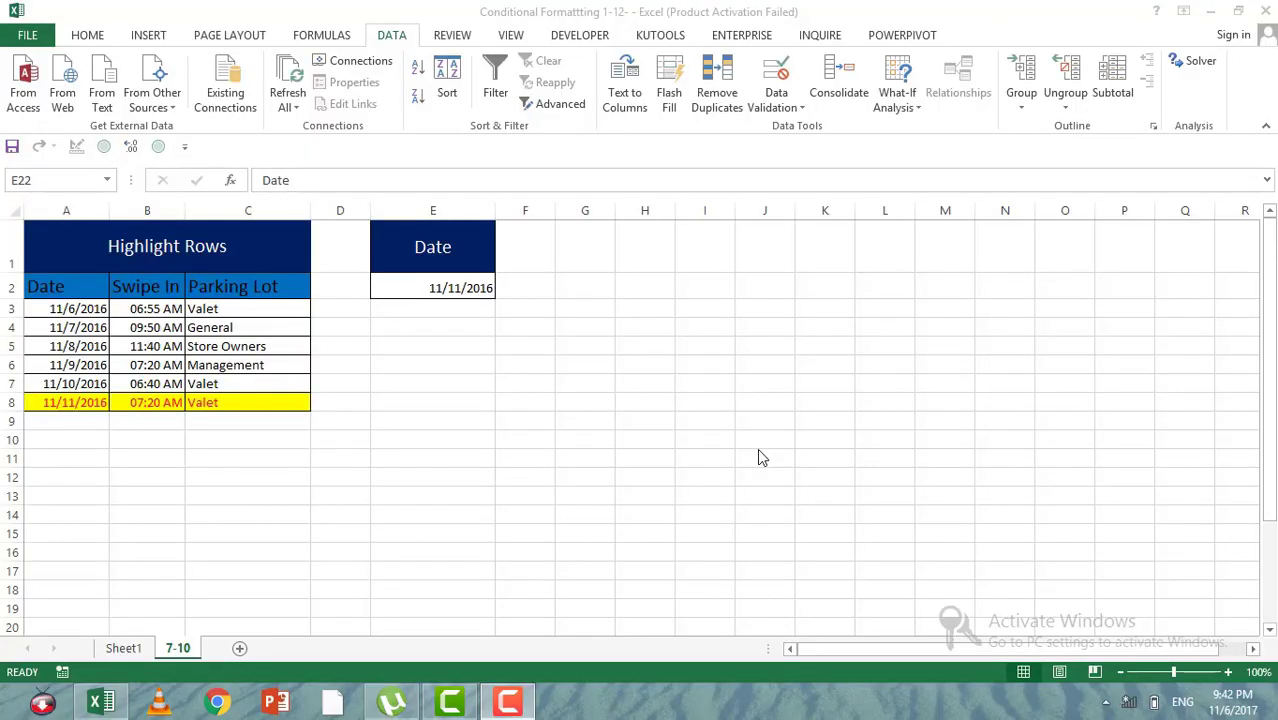
left_click(590, 383)
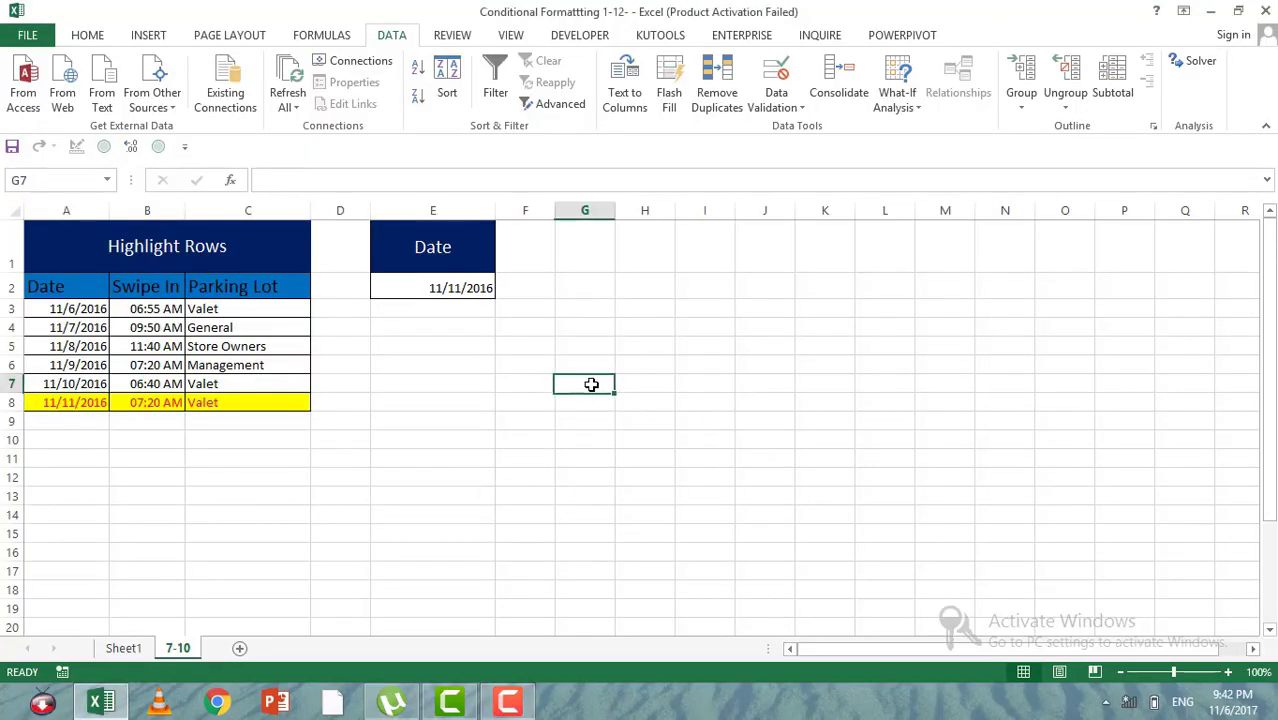
Step: Examine the Highlight Column table's Date, Swipe In and Parking Lot columns and the Column Name selector in E22
key("Down")
key("Down")
key("Down")
key("Down")
key("Down")
key("Down")
key("Down")
key("Down")
key("Down")
key("Down")
key("Down")
key("Down")
key("Down")
key("Down")
key("Down")
key("Down")
key("Down")
key("Down")
key("Down")
key("Down")
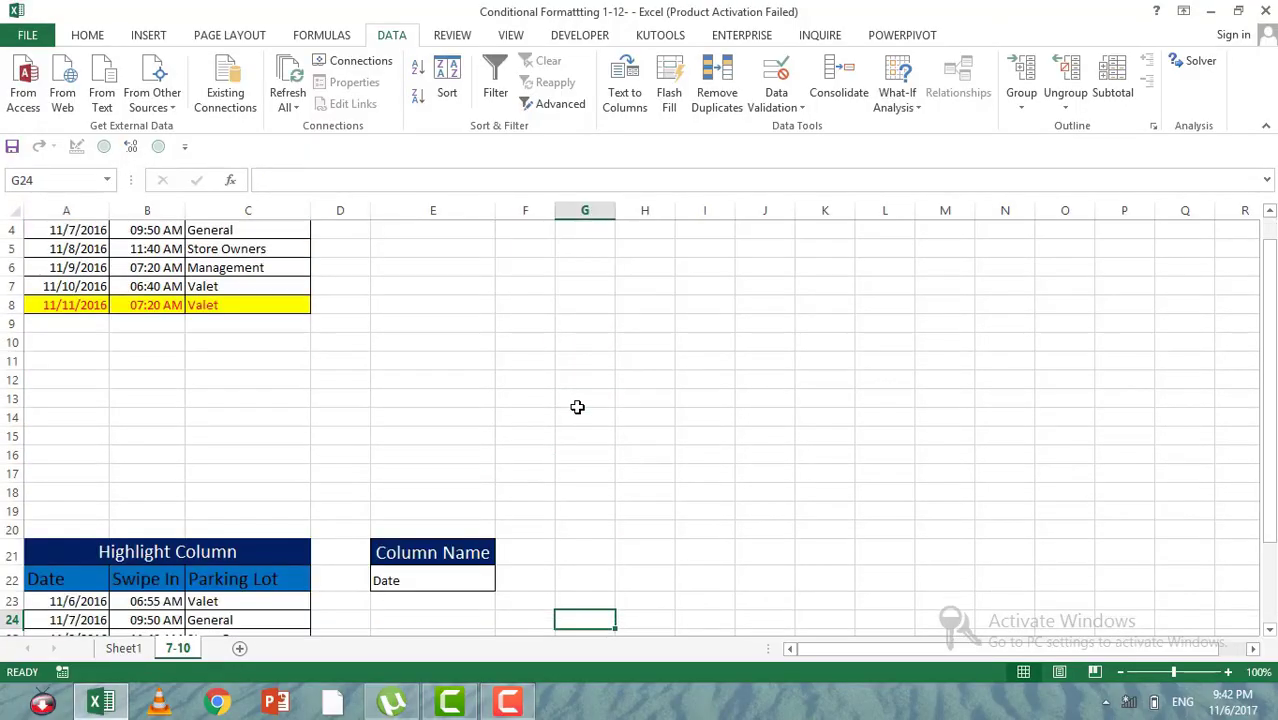
left_click(118, 502)
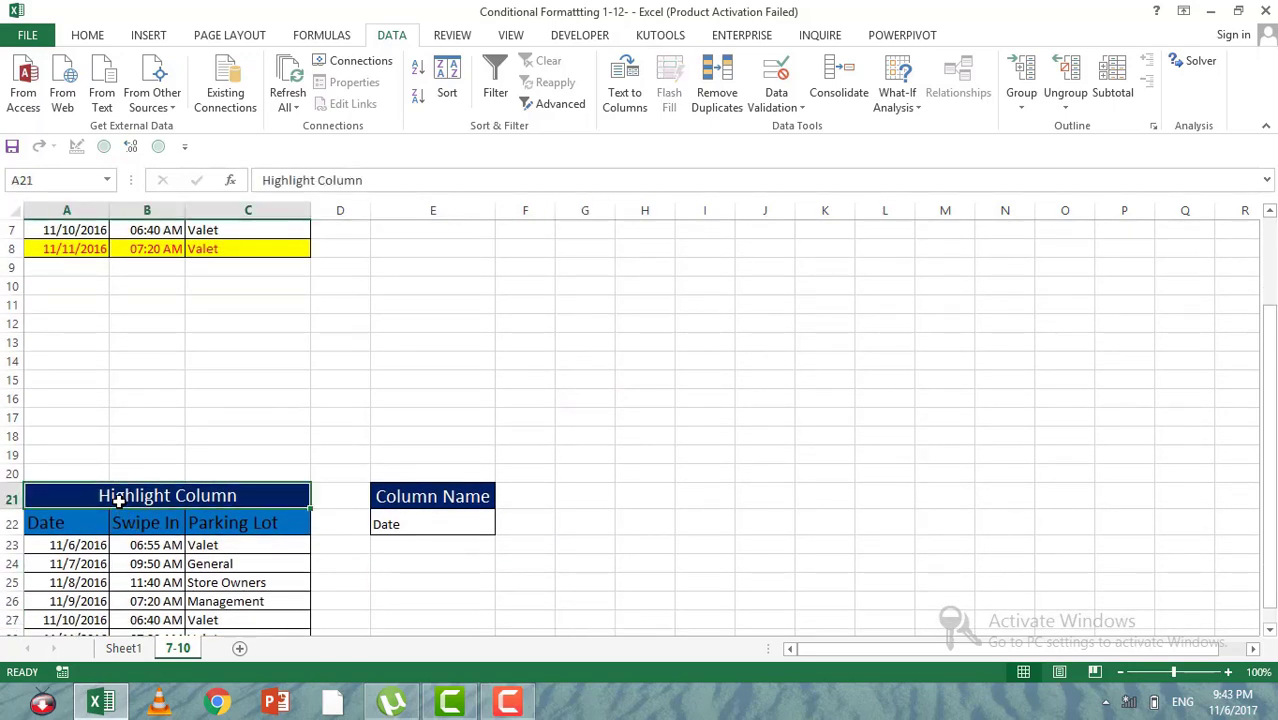
left_click(387, 541)
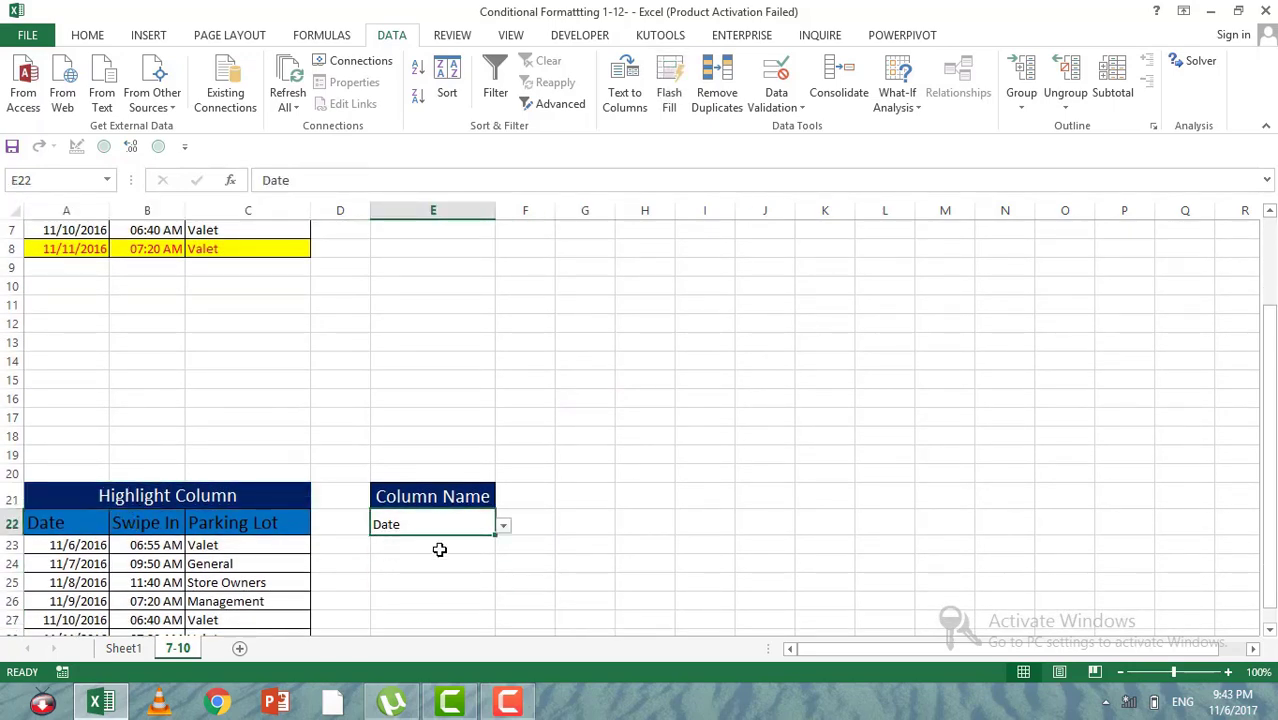
scroll(373, 532, "down", 3)
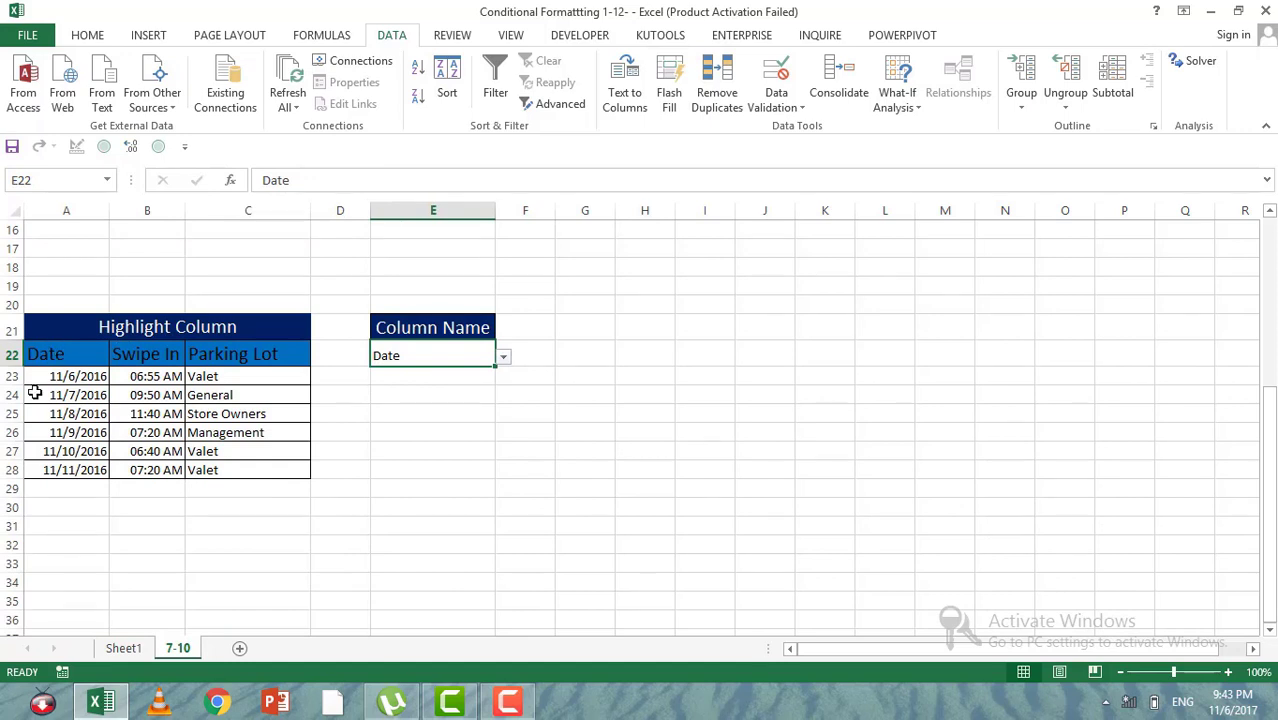
left_click_drag(48, 376, 53, 469)
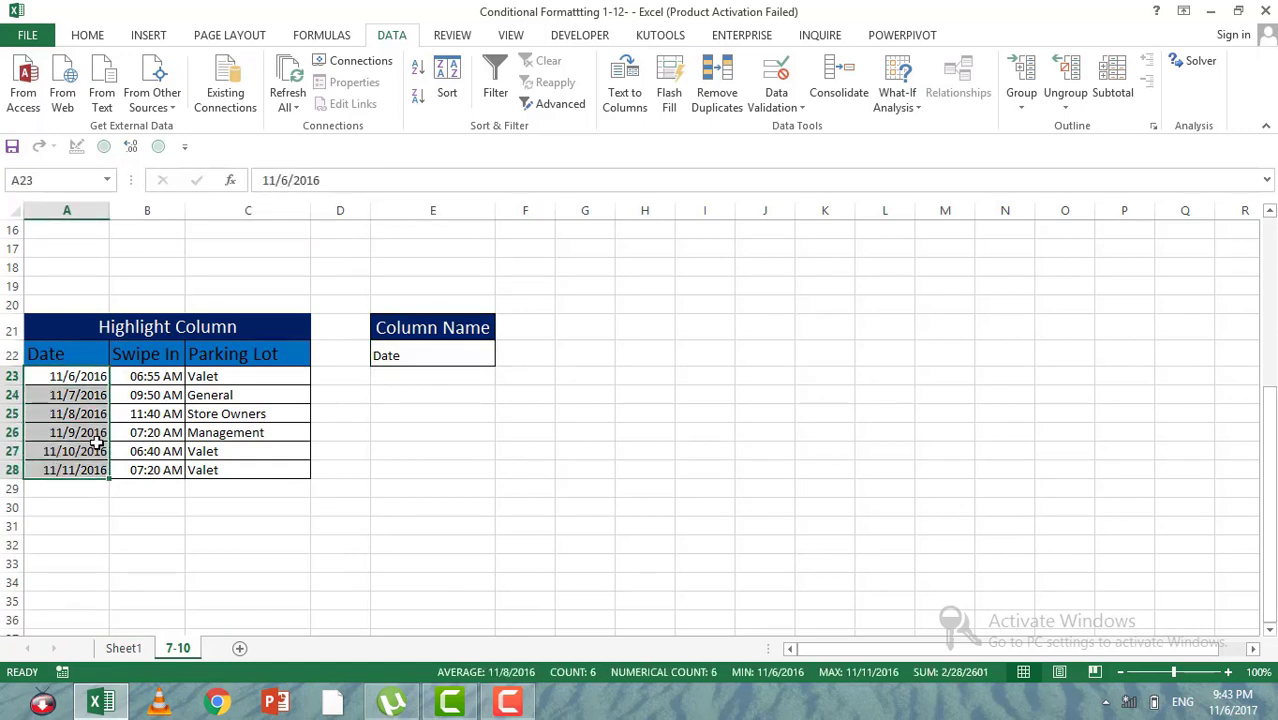
left_click_drag(148, 376, 160, 462)
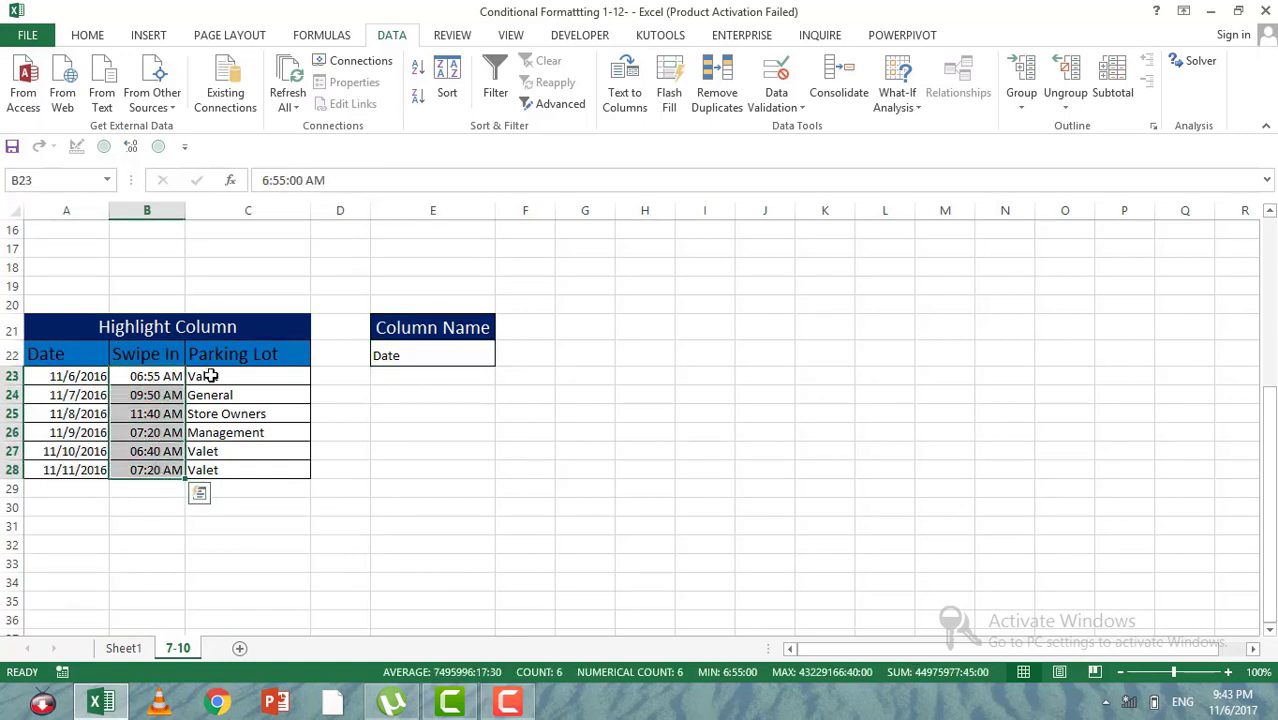
left_click_drag(205, 376, 206, 471)
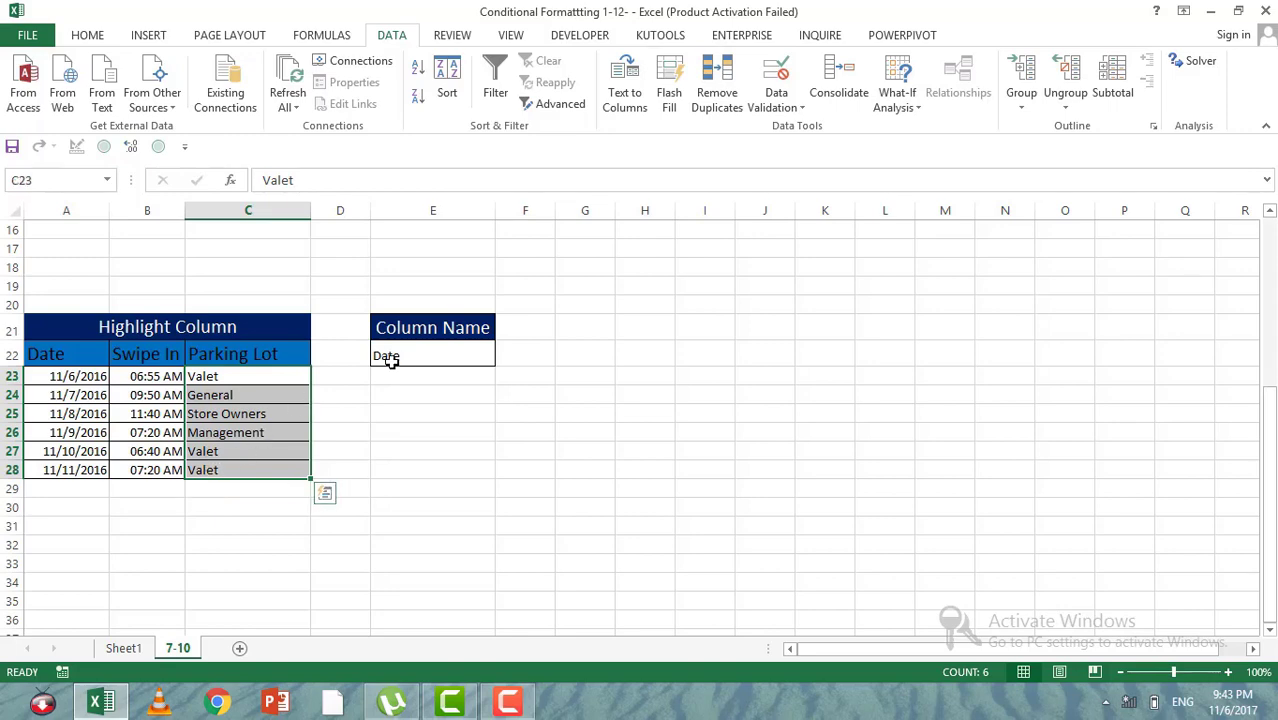
left_click(394, 356)
scroll(420, 425, "up", 2)
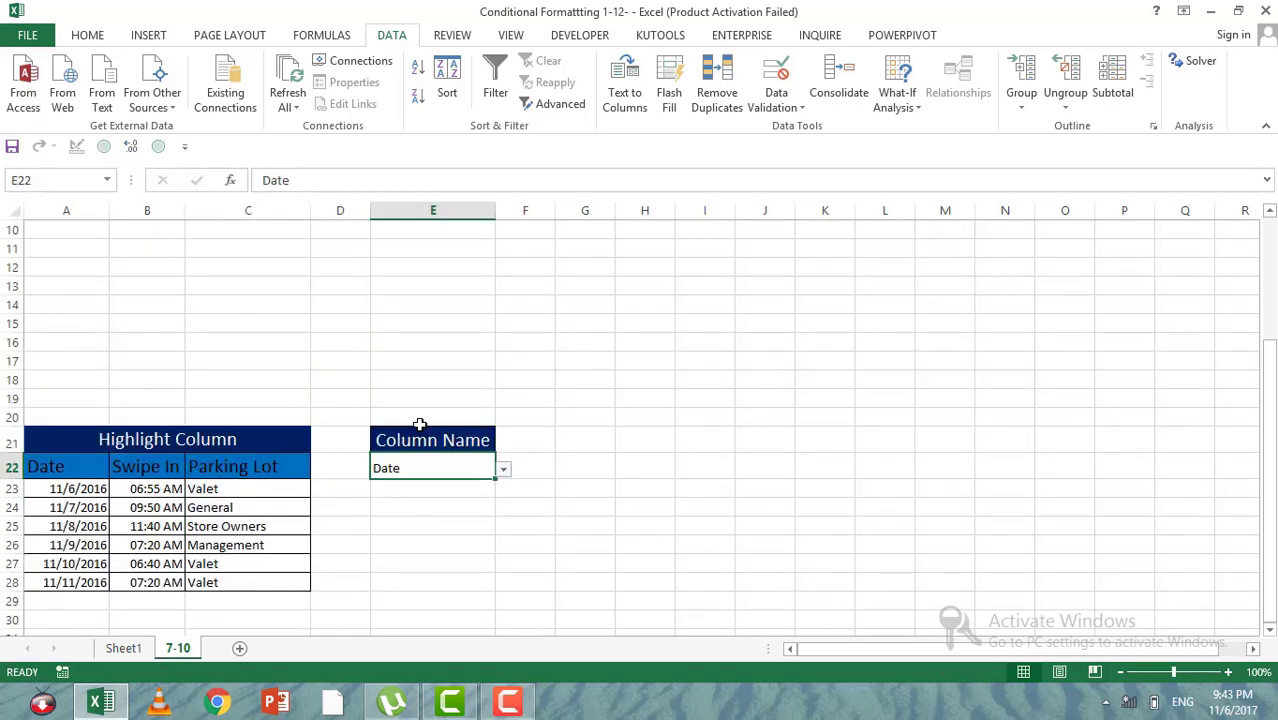
scroll(420, 425, "down", 2)
left_click(409, 392)
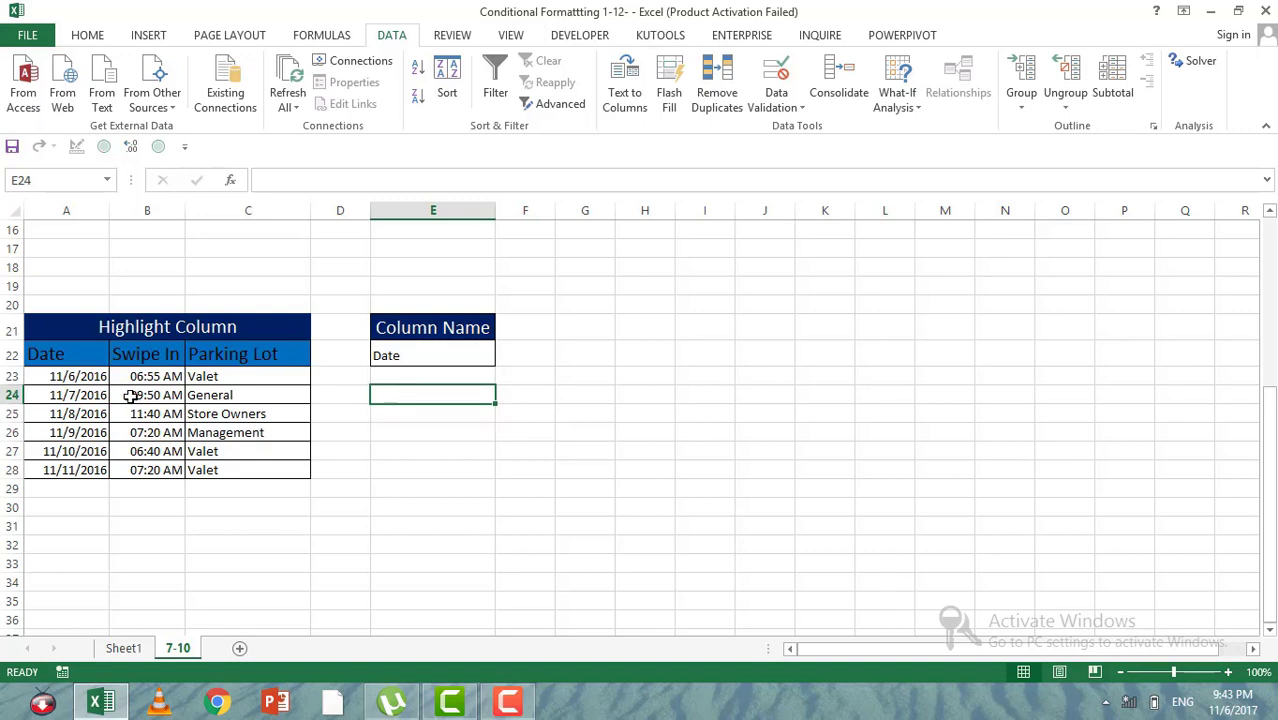
Step: Start a new formula-based conditional formatting rule for A23:C28 with the condition =A$22=$E$22
left_click_drag(80, 378, 214, 468)
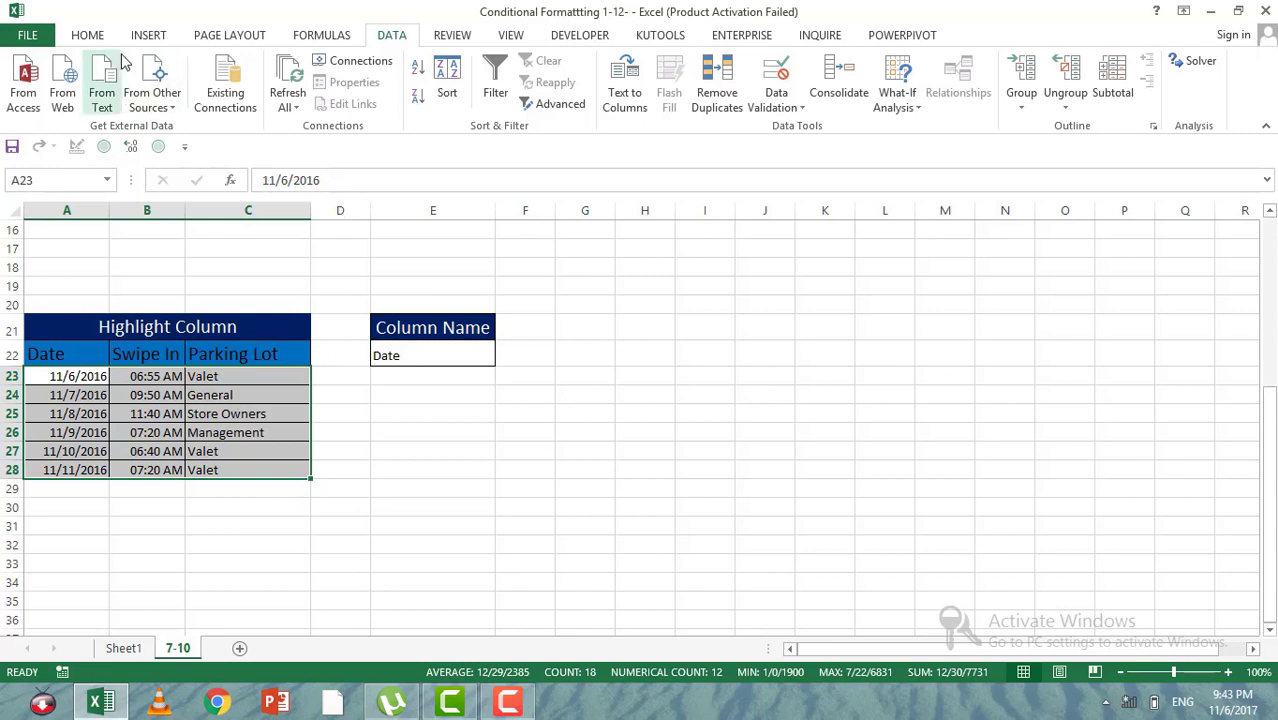
left_click(87, 36)
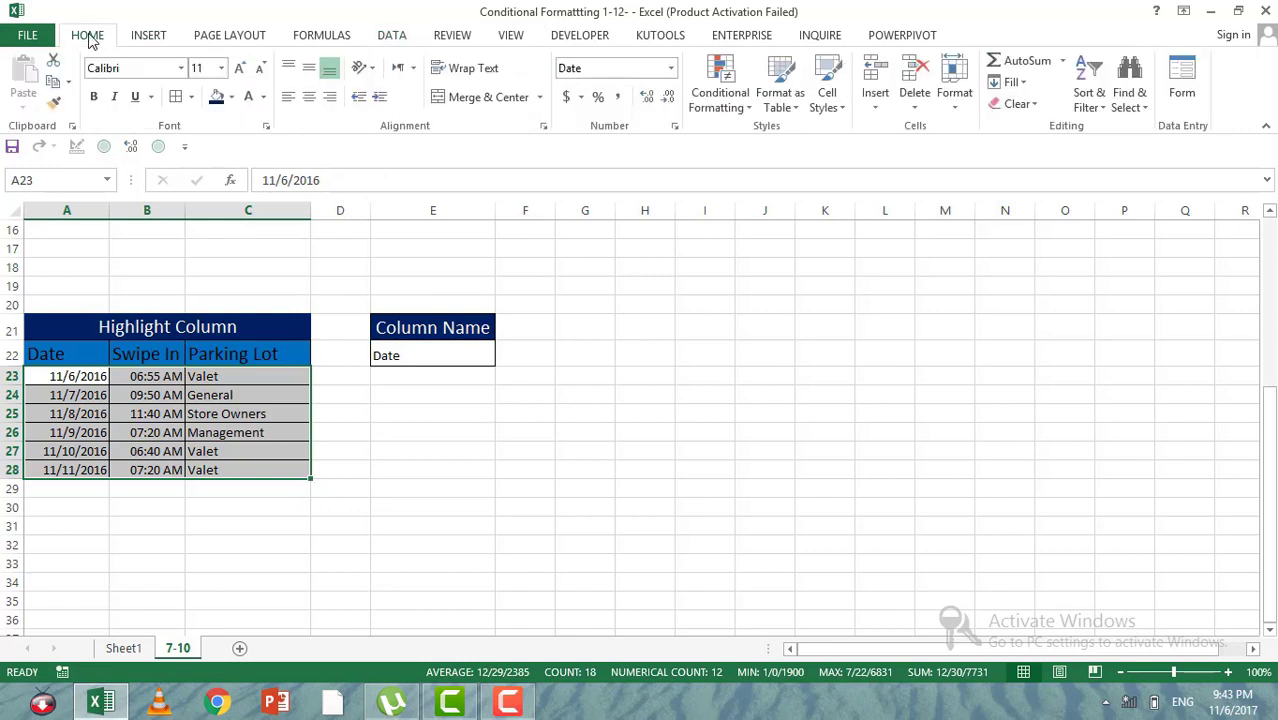
left_click(749, 108)
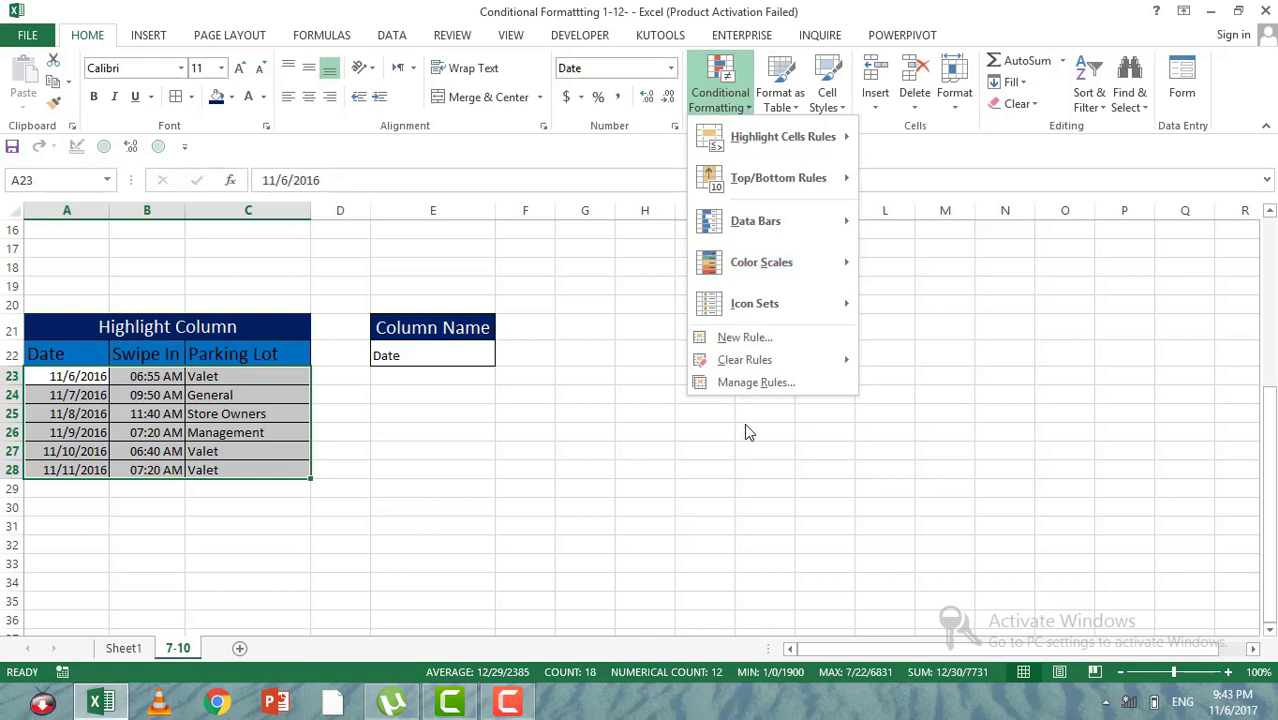
left_click(744, 338)
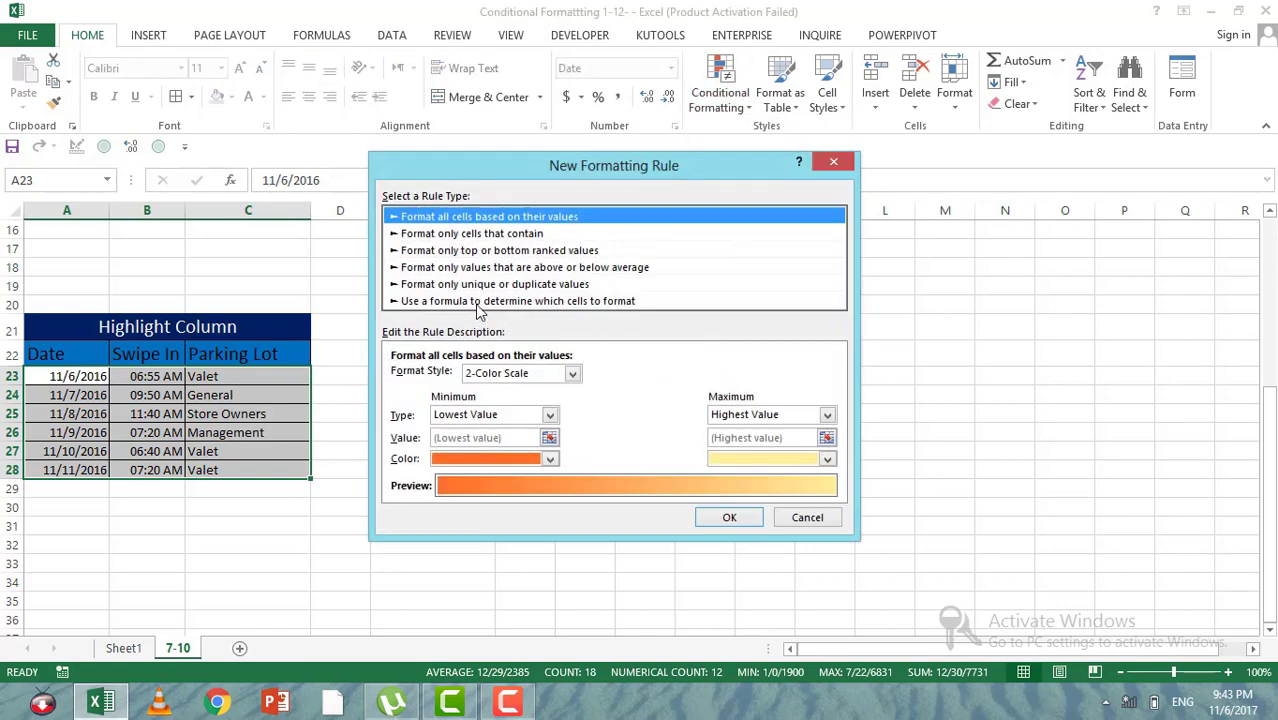
left_click(479, 302)
left_click(589, 379)
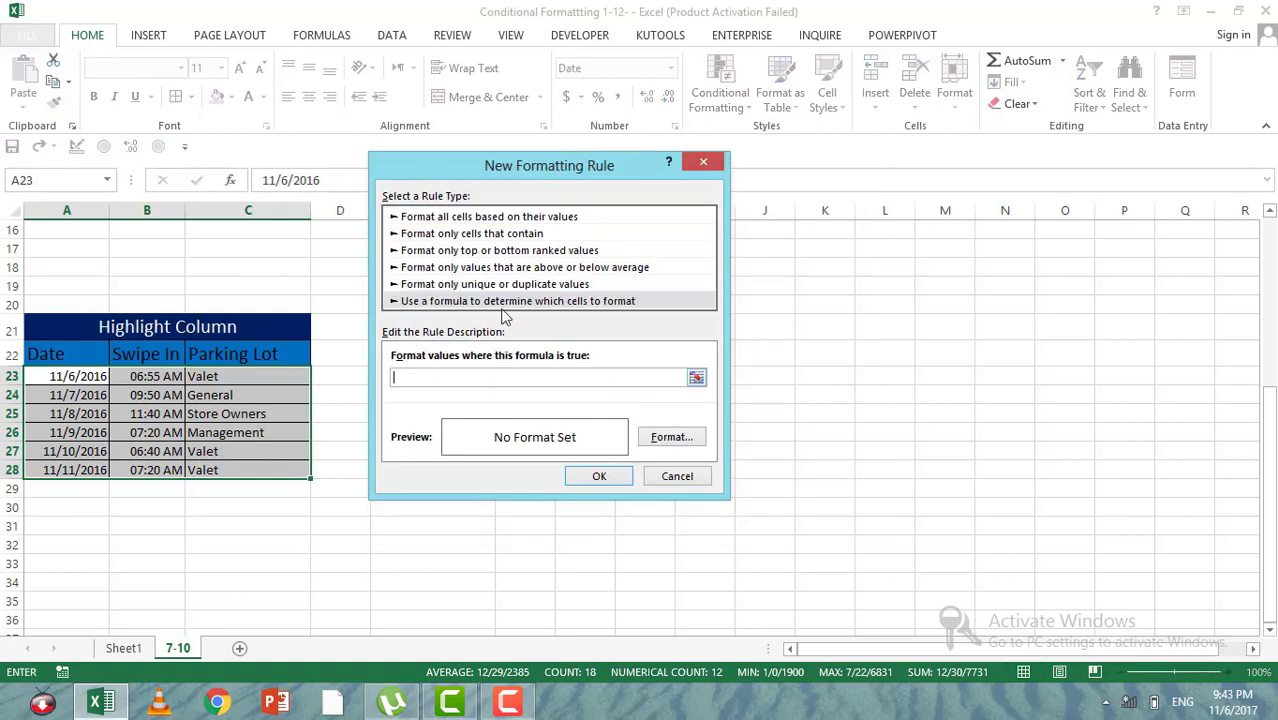
left_click_drag(539, 182, 672, 192)
left_click(52, 355)
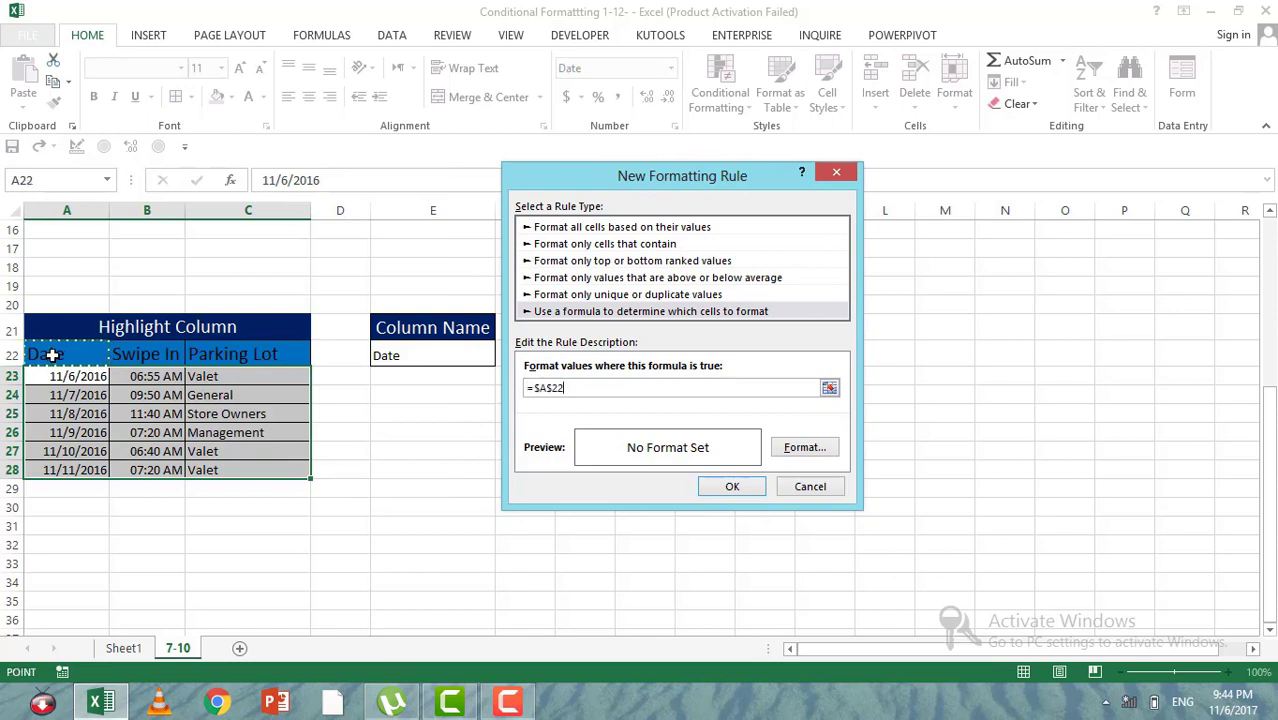
key("F4")
type("=")
left_click(392, 357)
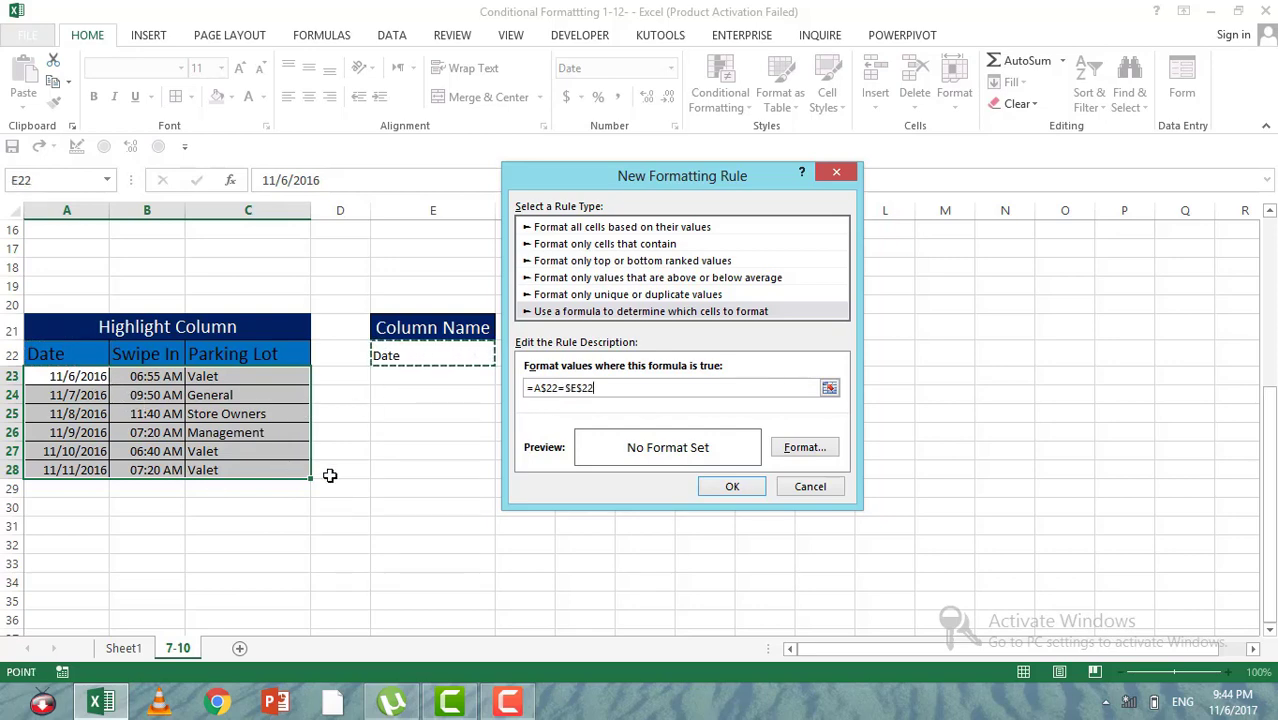
Step: Give the column-highlighting rule a dark blue fill and a white font color, and apply it to A23:C28
left_click(785, 452)
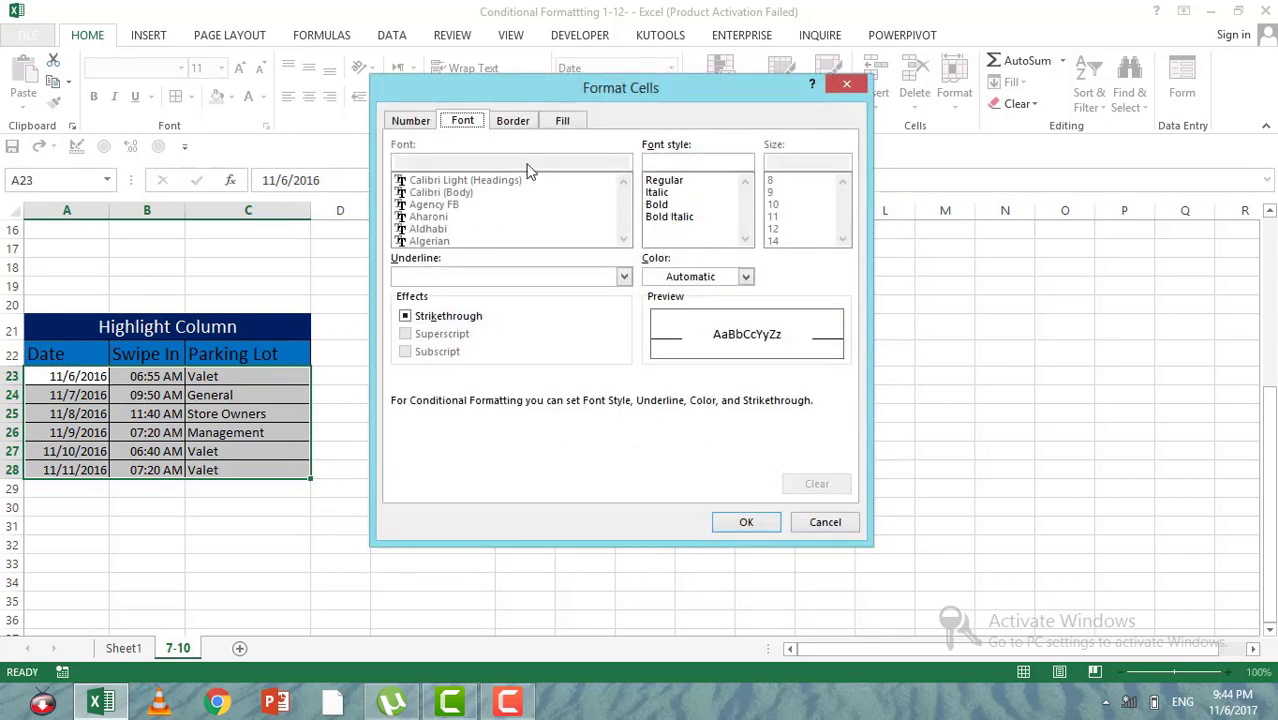
left_click(560, 120)
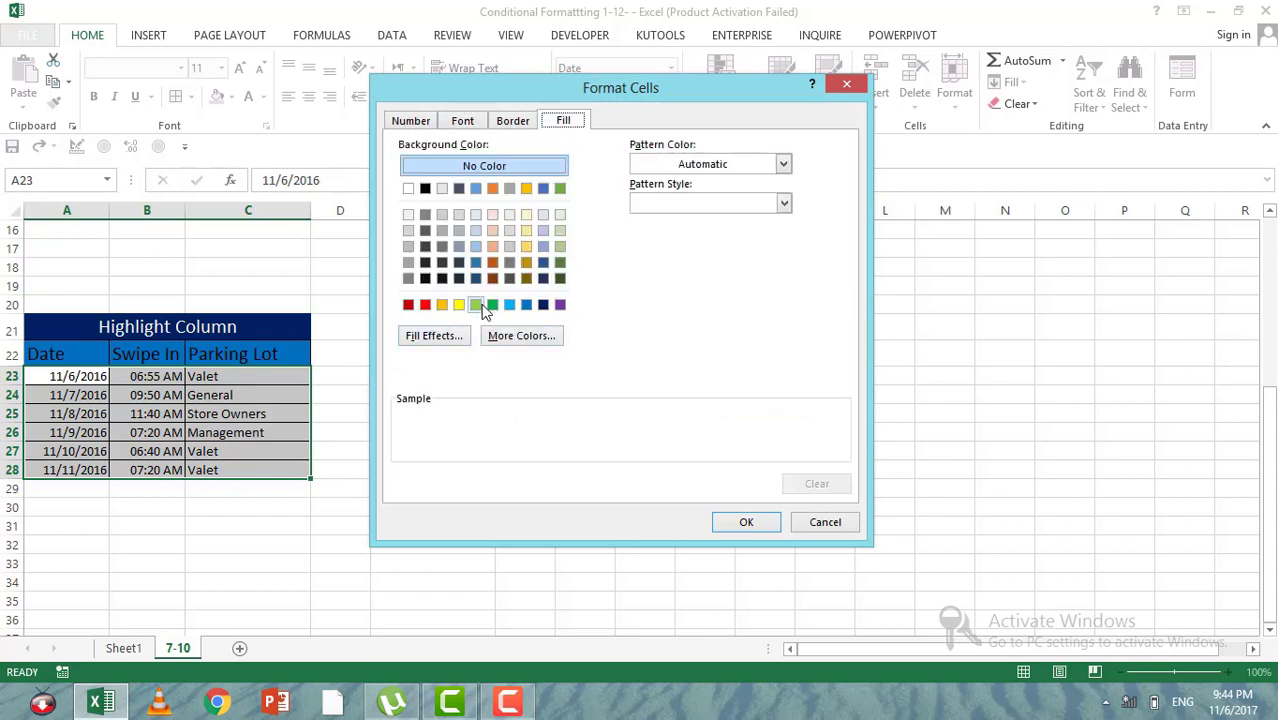
left_click(475, 307)
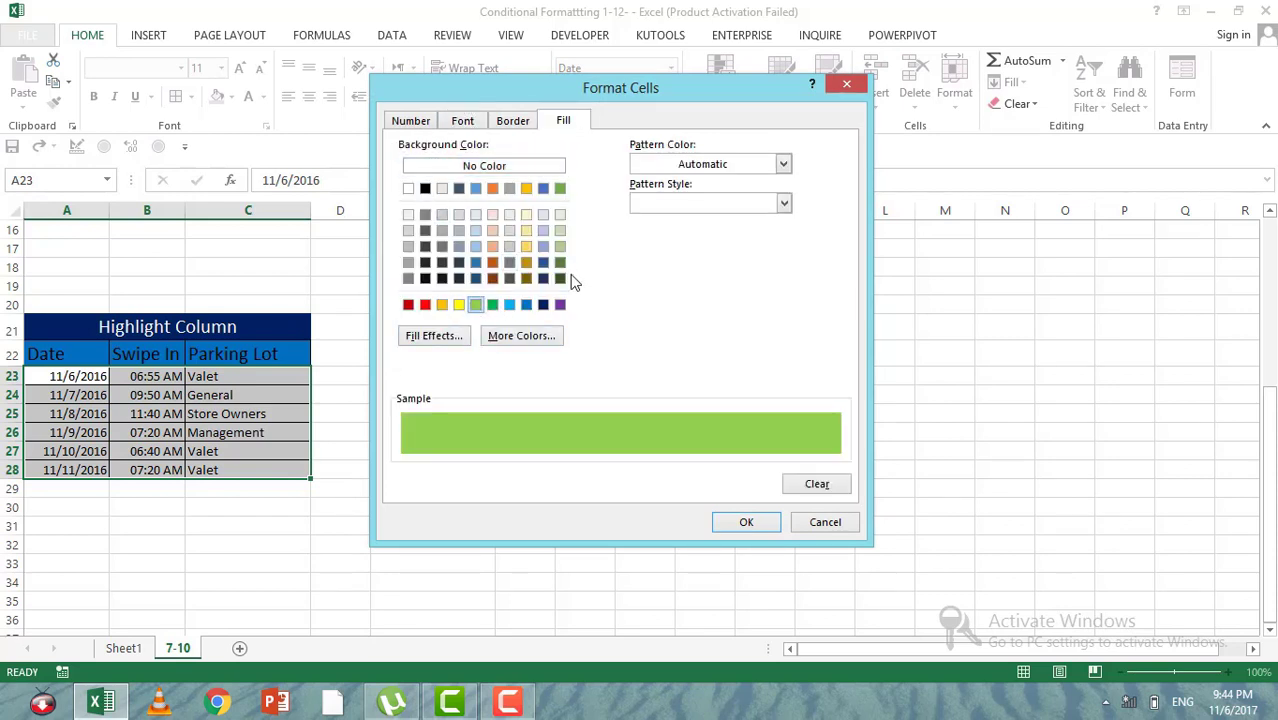
left_click(544, 306)
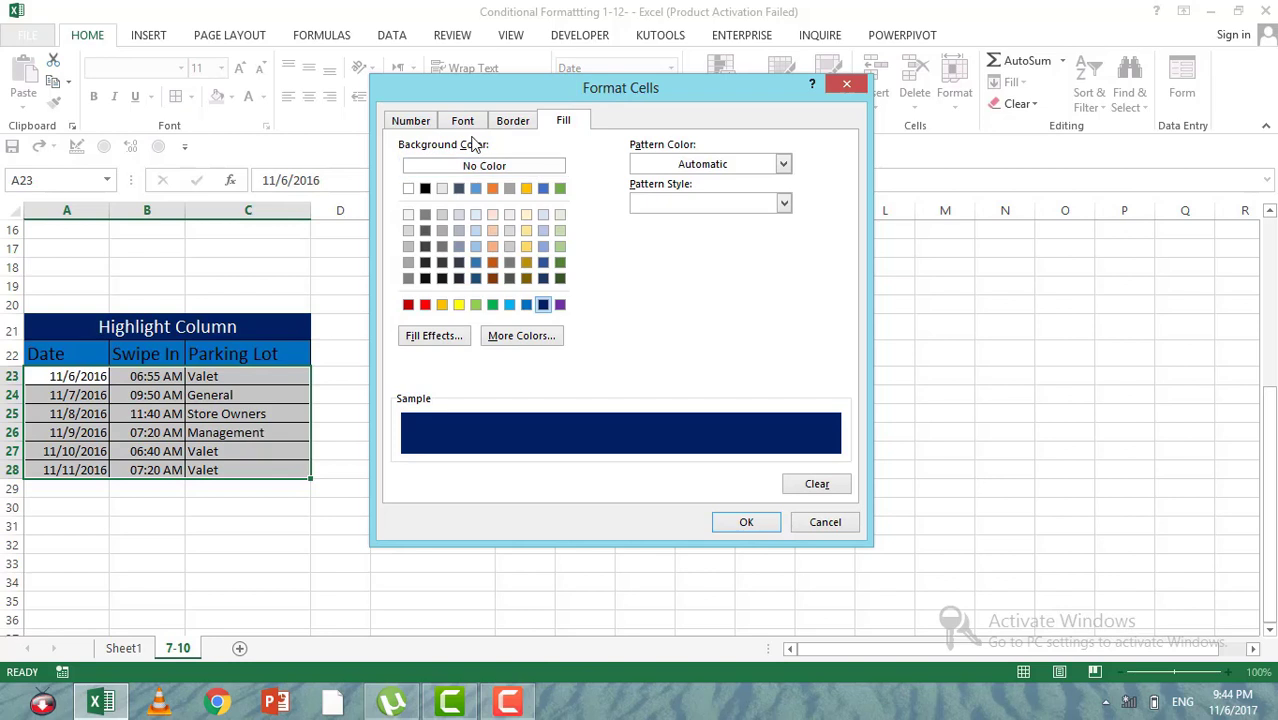
left_click(543, 263)
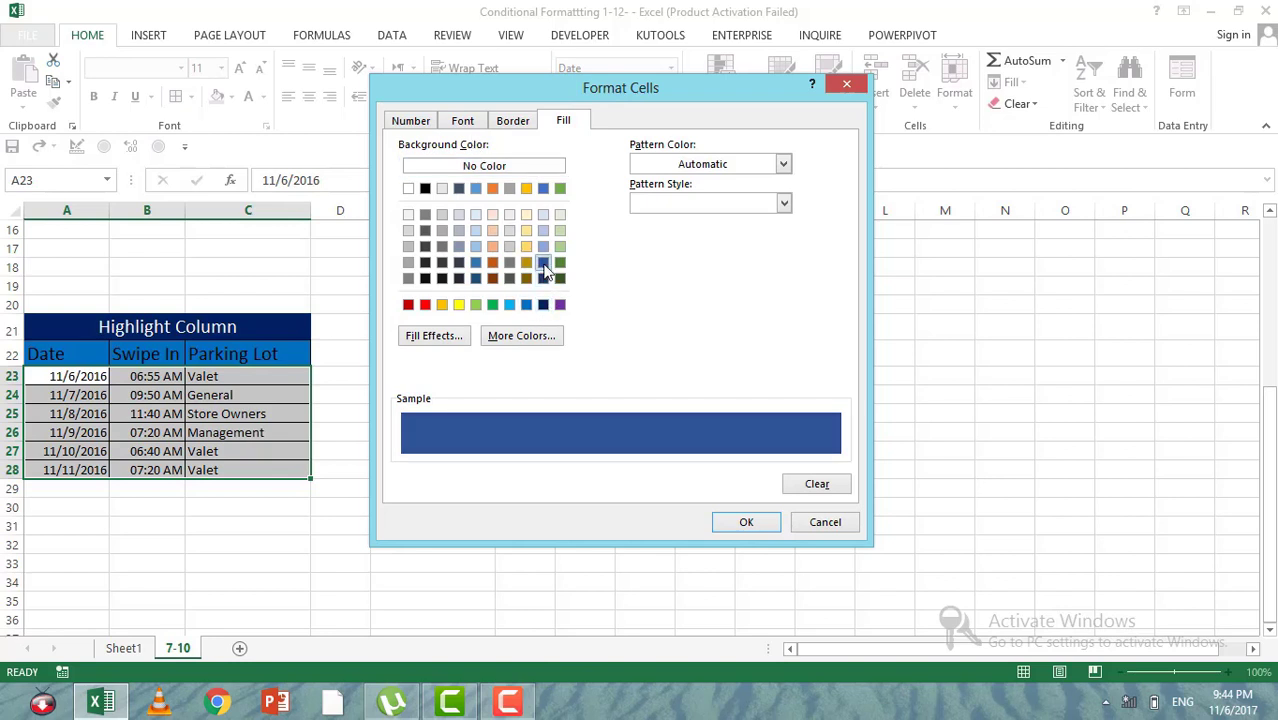
left_click(452, 124)
left_click(742, 280)
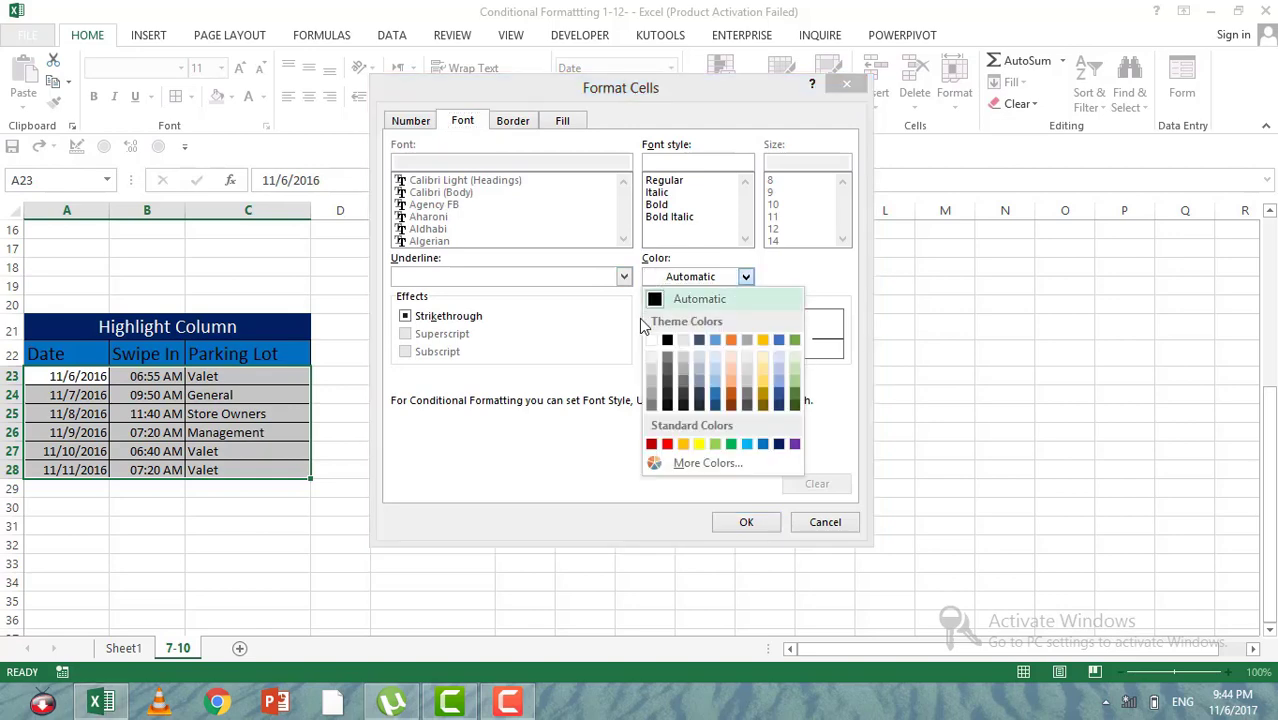
left_click(648, 342)
left_click(745, 522)
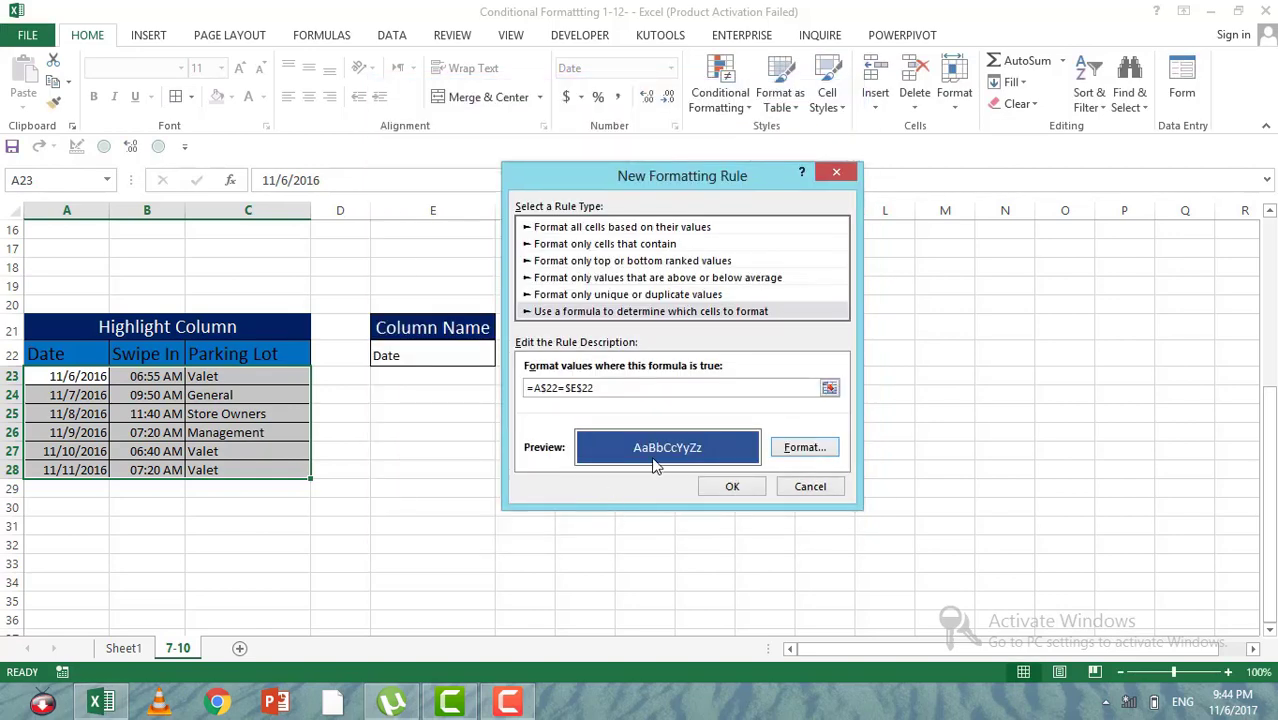
left_click(729, 487)
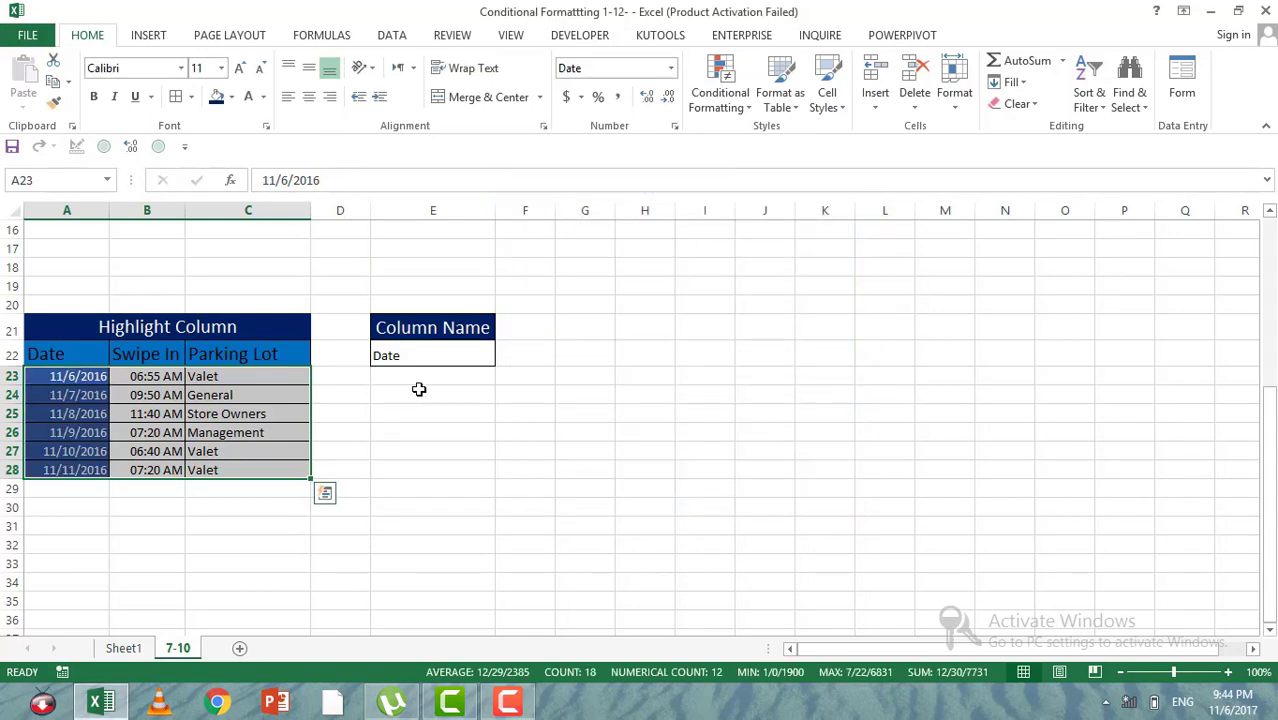
Step: Test the column highlighting by switching the column name in E22 to Swipe In, Parking Lot and back to Date
left_click(410, 355)
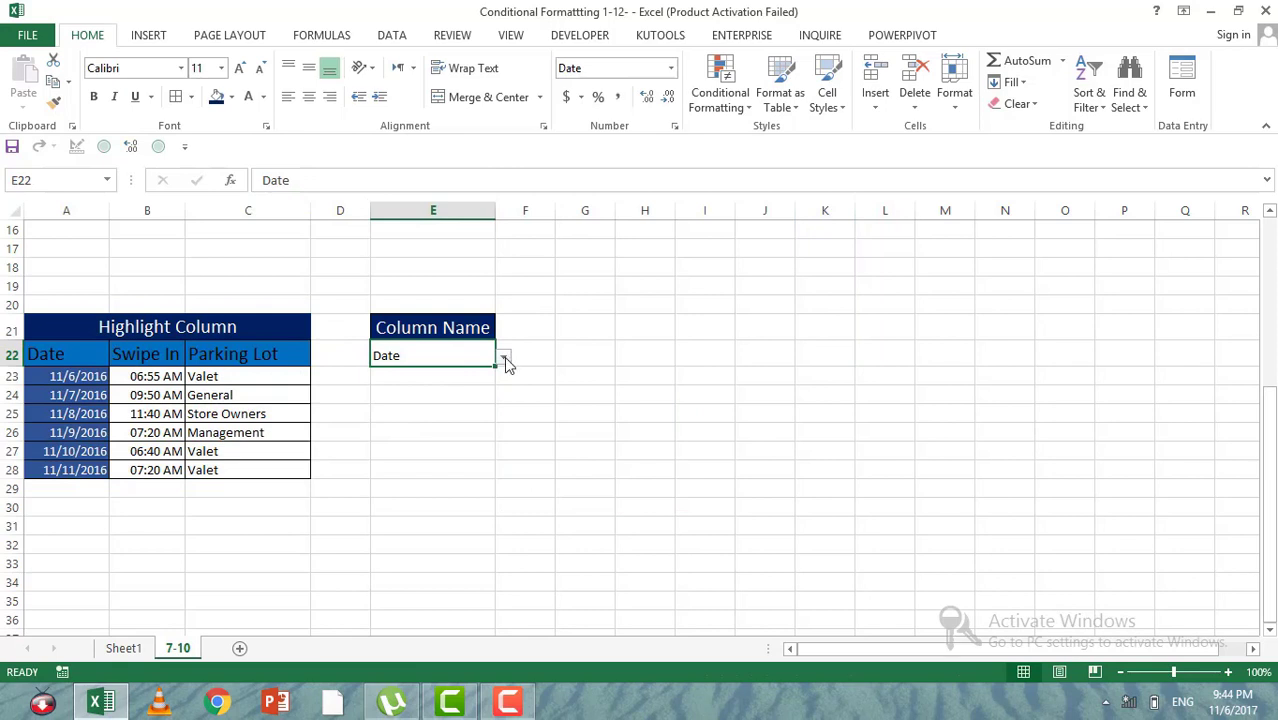
left_click(504, 357)
left_click(446, 387)
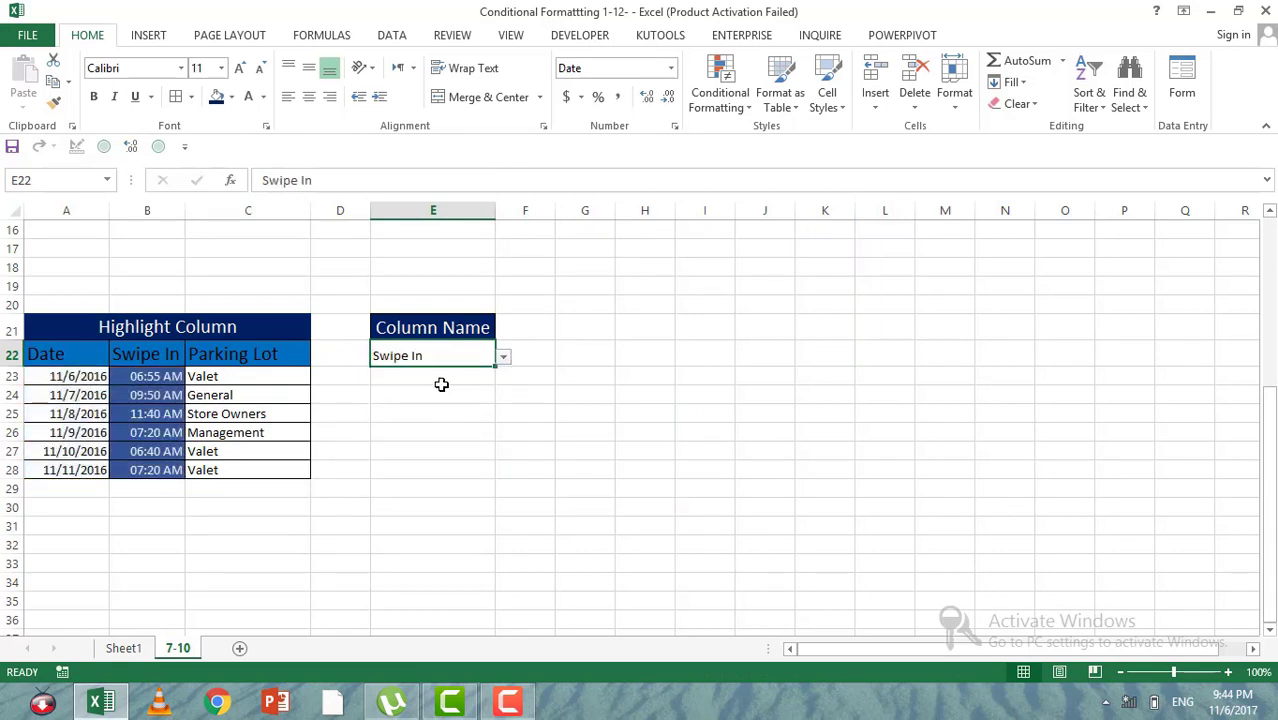
left_click(504, 357)
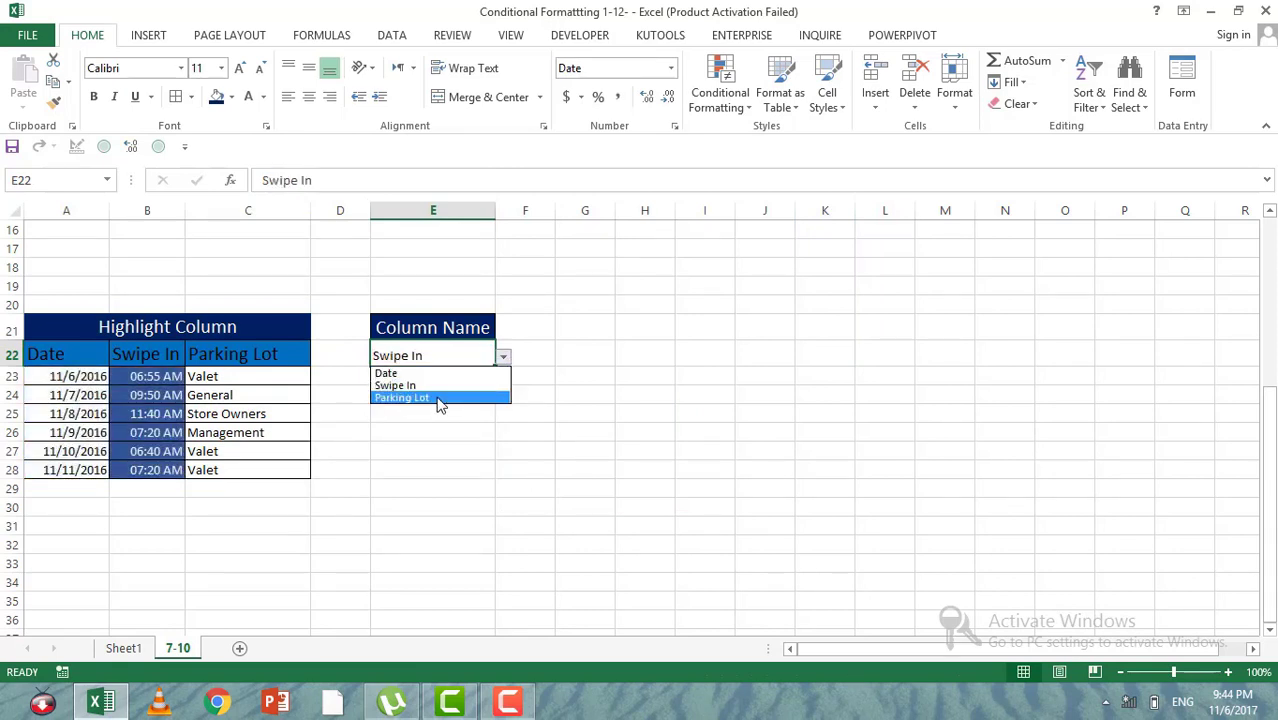
left_click(439, 398)
left_click(504, 357)
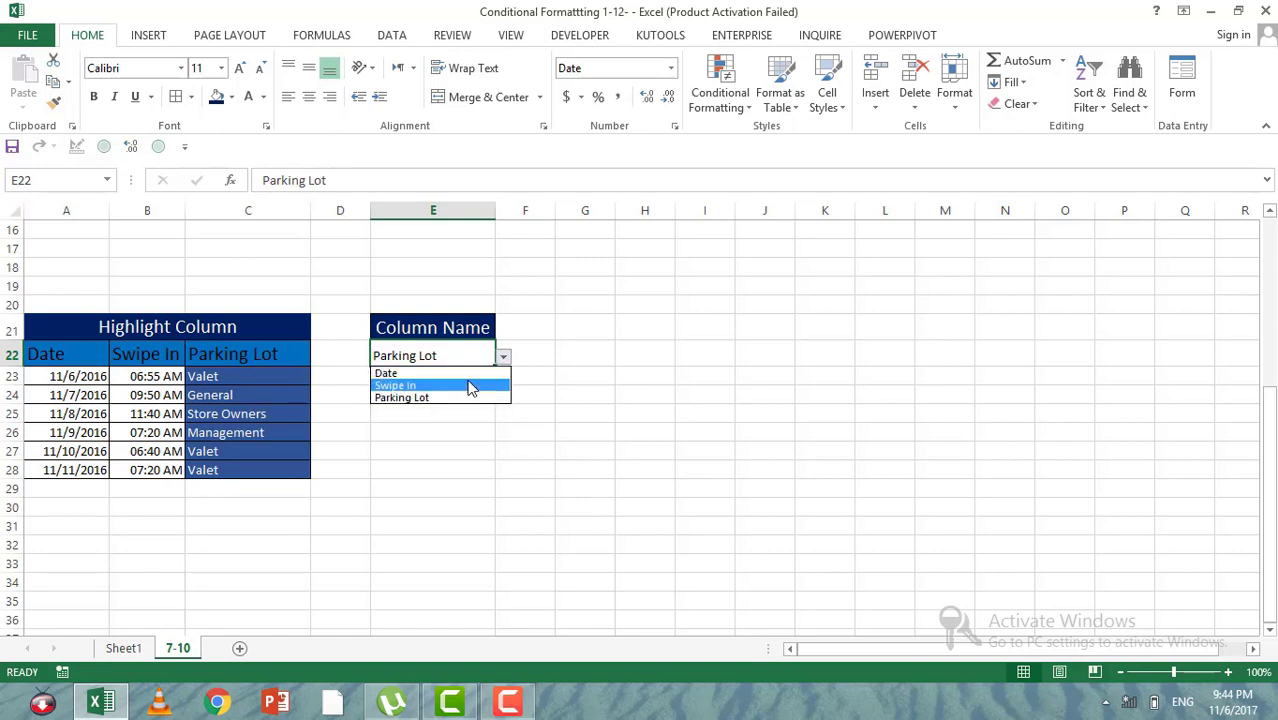
left_click(462, 376)
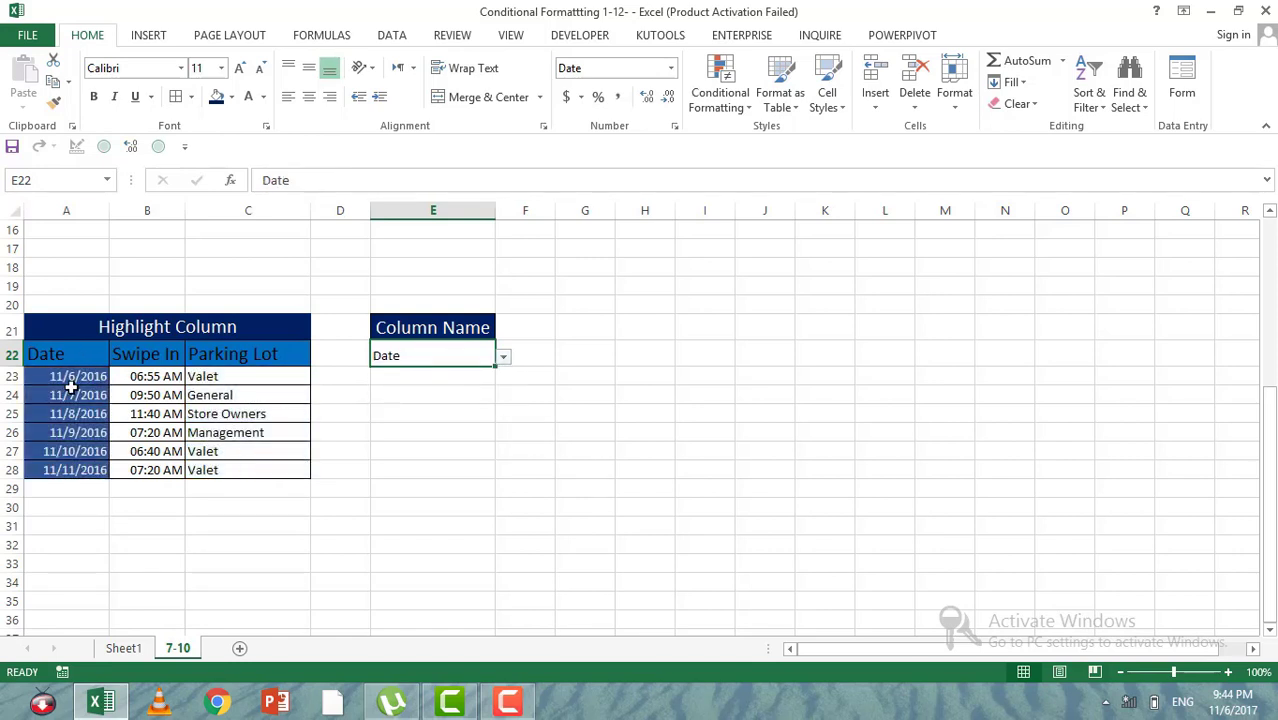
Step: Set the Column Name selector beside the Highlight Column table to Swipe In
left_click_drag(72, 382, 285, 471)
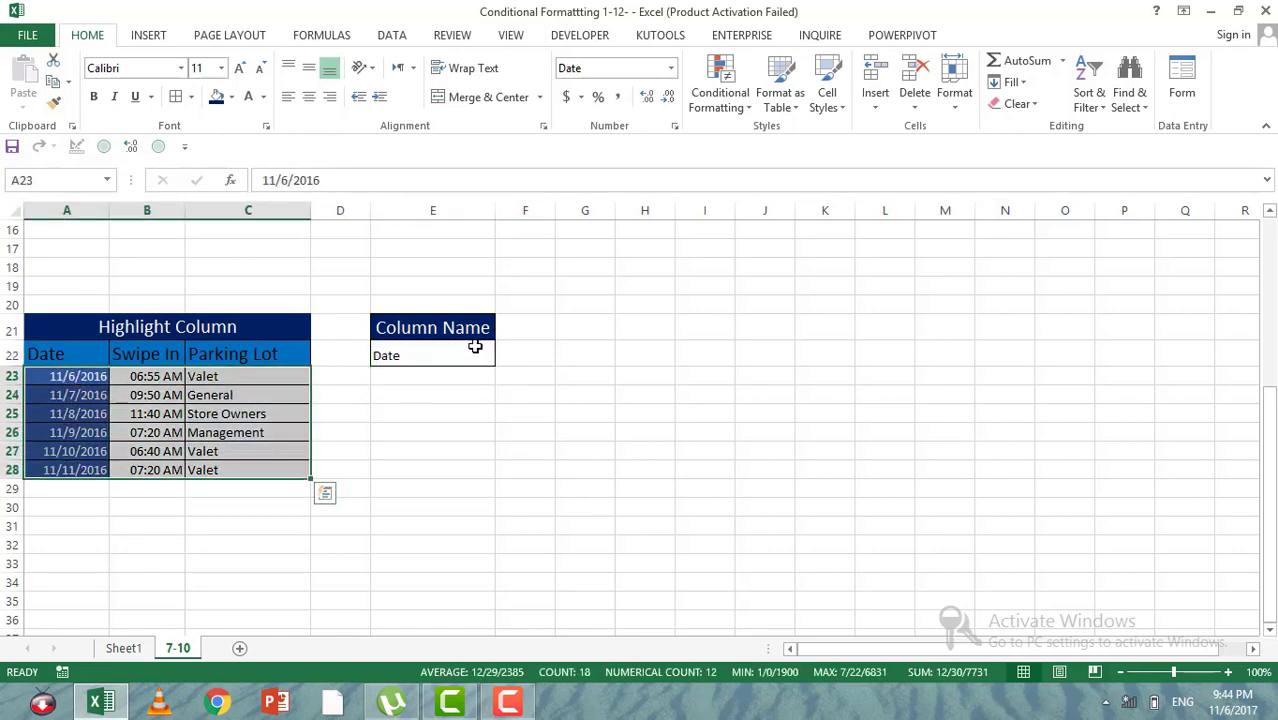
left_click(480, 356)
left_click(504, 357)
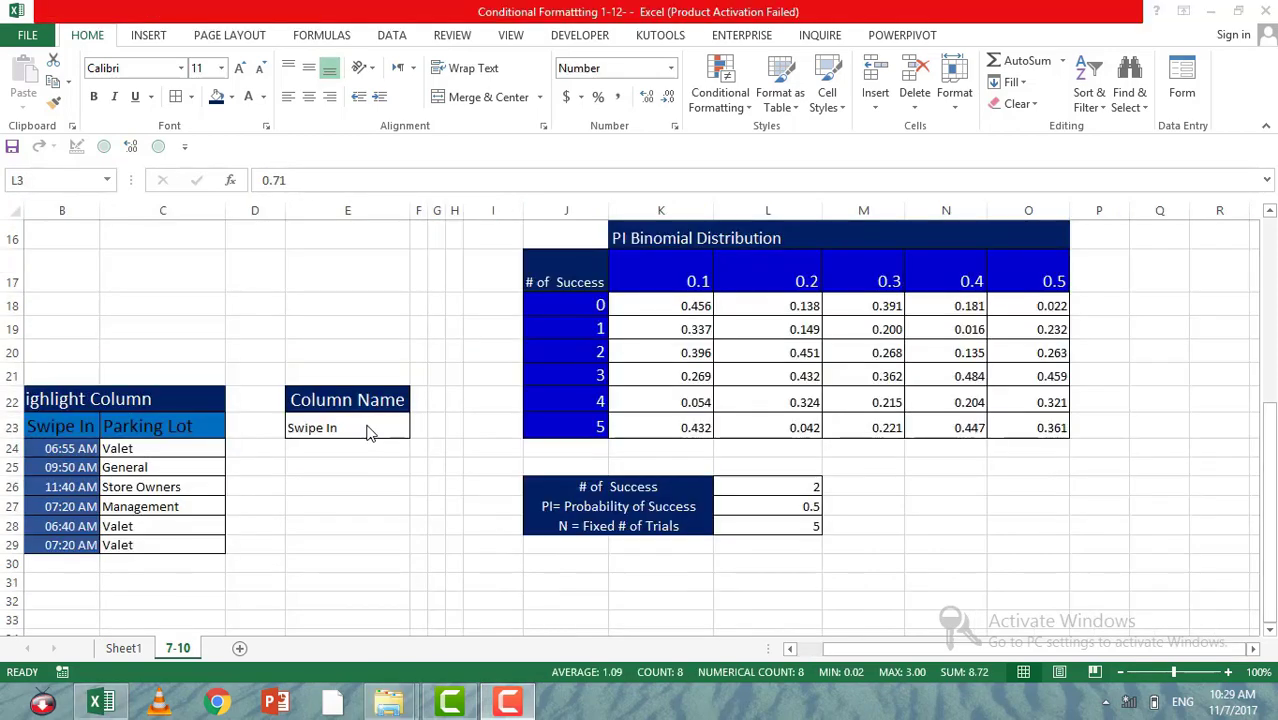
left_click(364, 426)
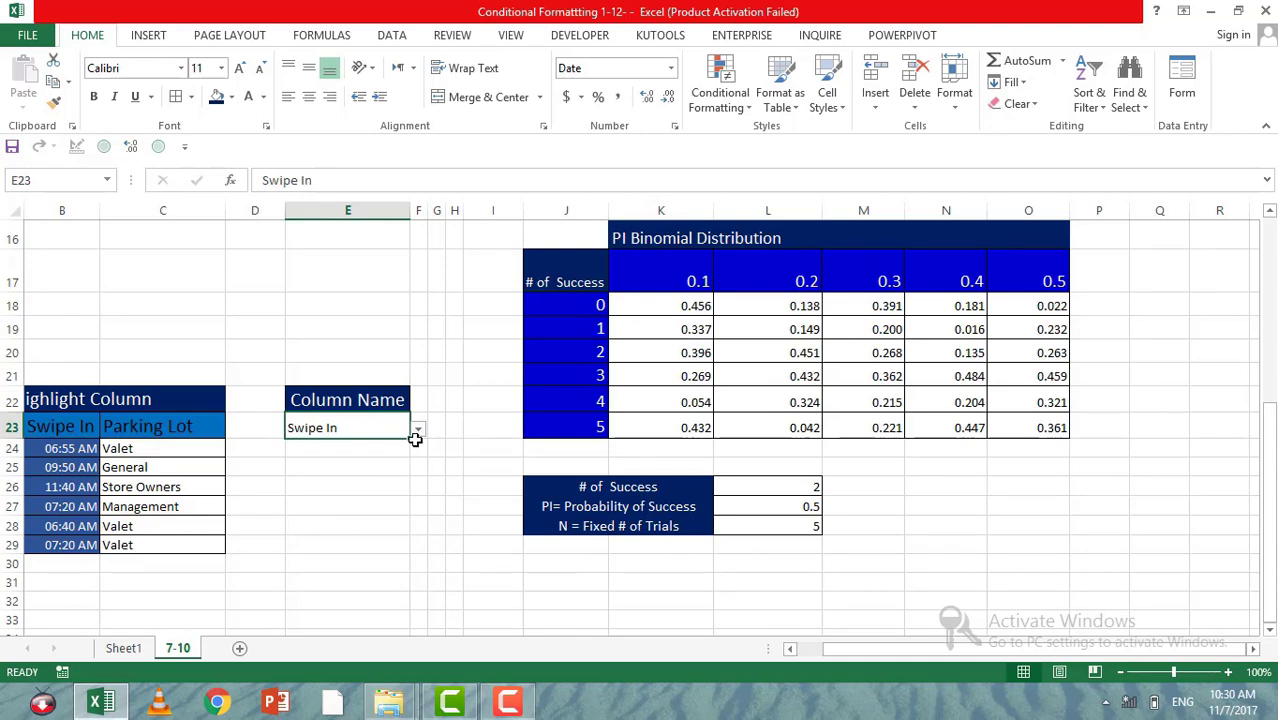
left_click(418, 432)
left_click(418, 432)
Step: Examine the Highlight Cell Based on Different Cell table, its sizes in L3:L10 and the lookup time in N2
scroll(430, 420, "up", 5)
left_click(655, 250)
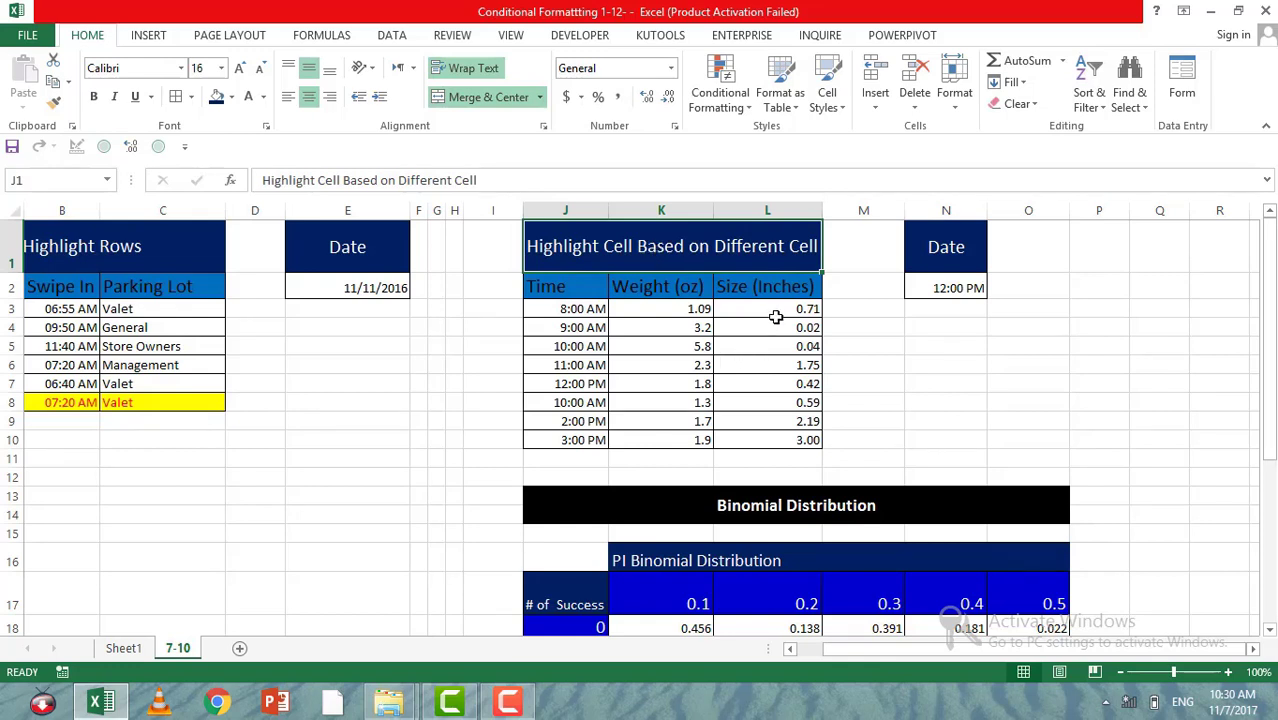
left_click_drag(812, 318, 784, 443)
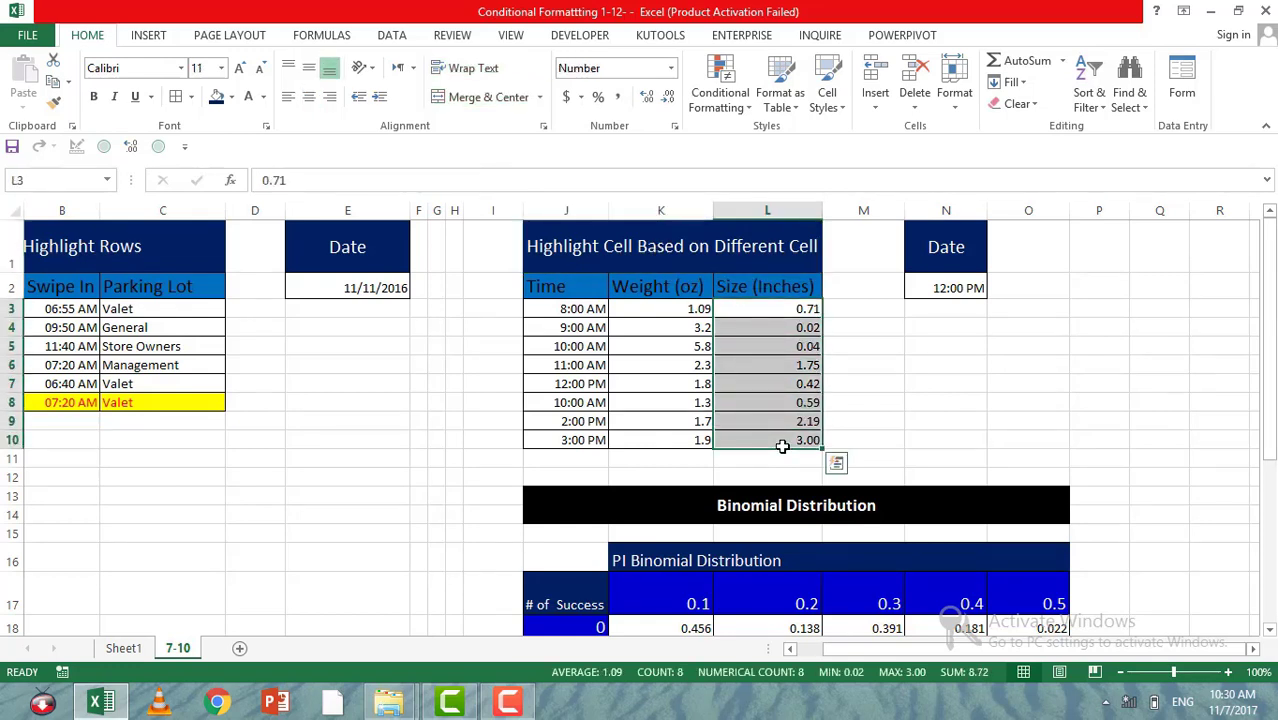
left_click_drag(806, 314, 793, 435)
left_click(929, 288)
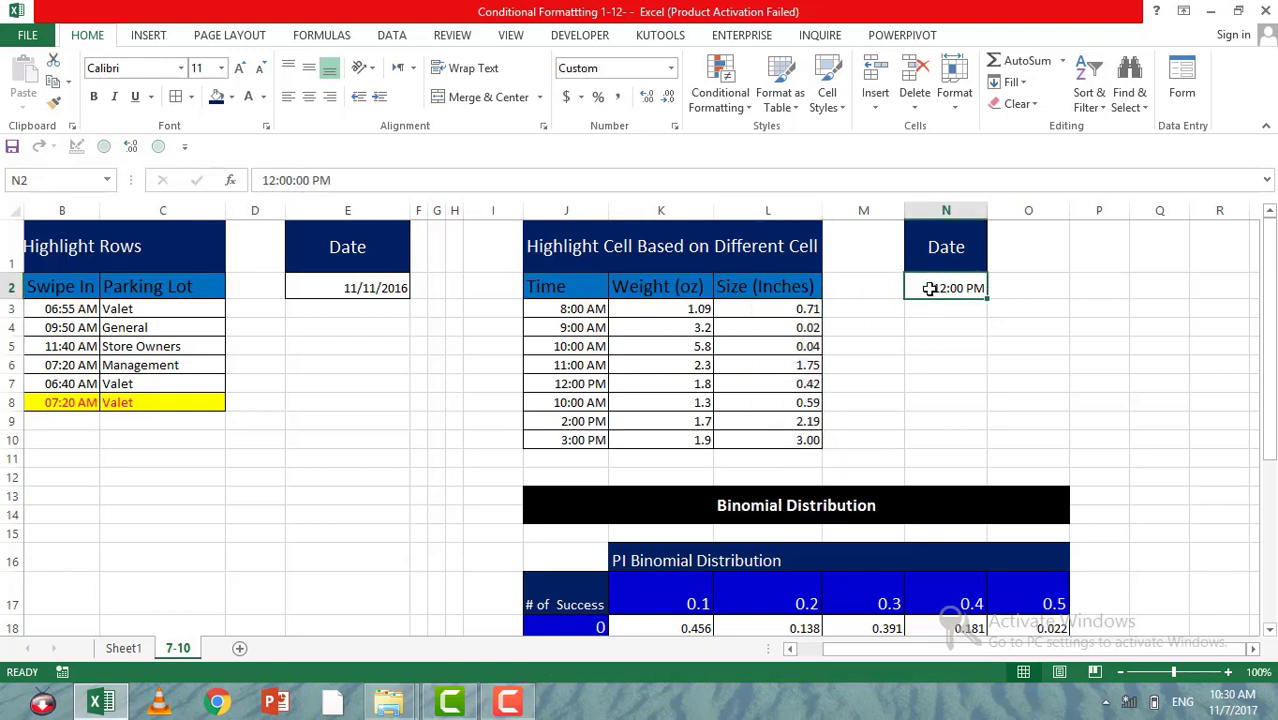
Step: Change the header in N1 above the lookup time to Time
left_click(946, 235)
type("Time")
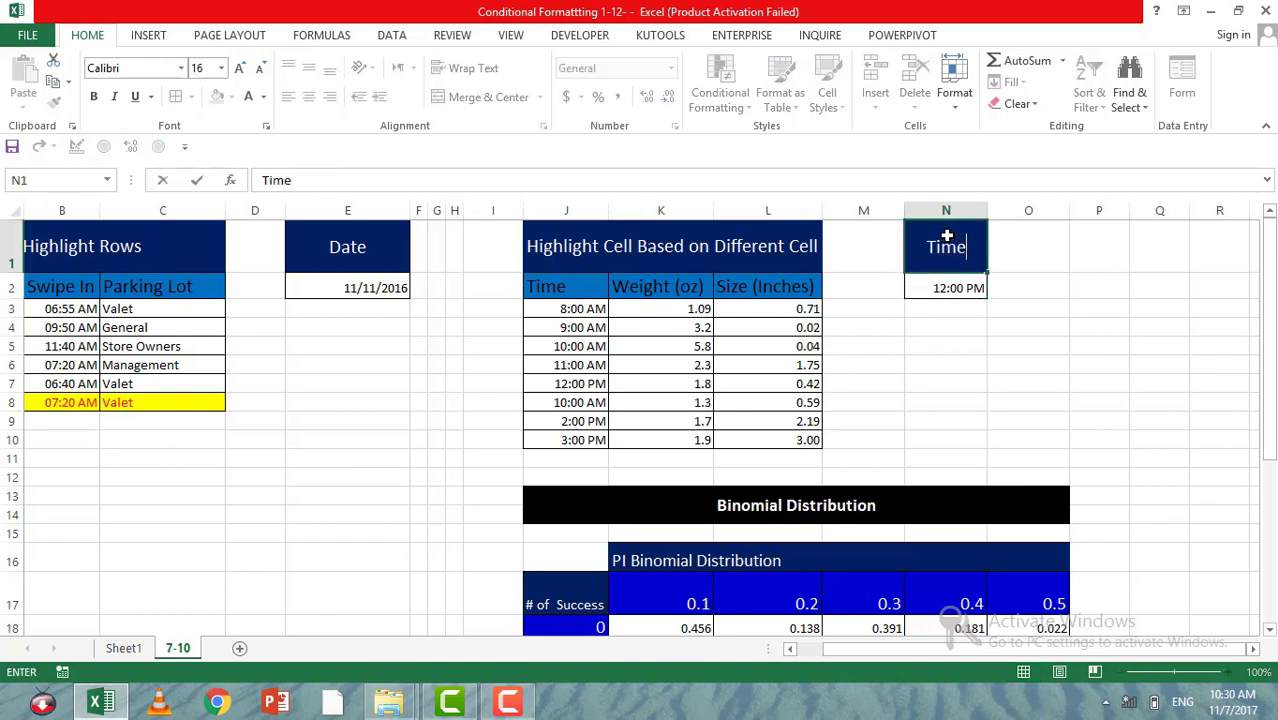
key("Return")
left_click(946, 236)
Step: Start a new formula-based conditional formatting rule for the sizes in L3:L10
left_click_drag(582, 310, 580, 440)
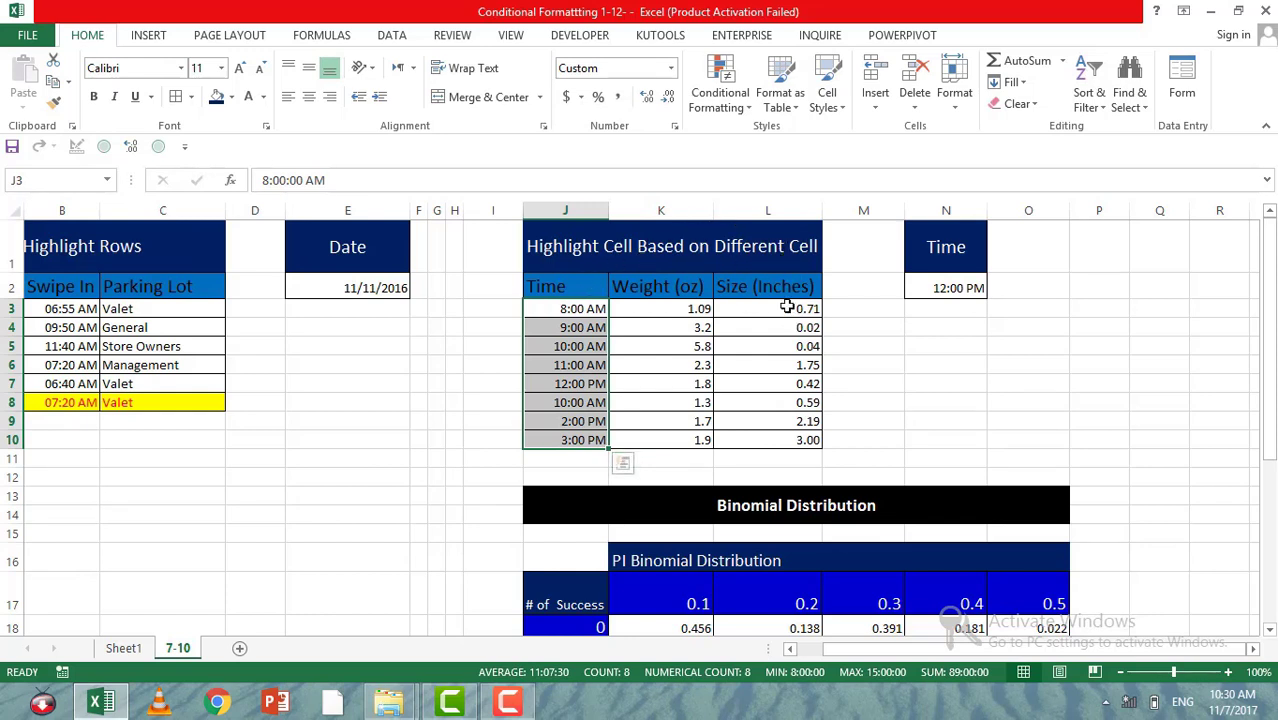
left_click_drag(787, 309, 790, 440)
left_click(721, 95)
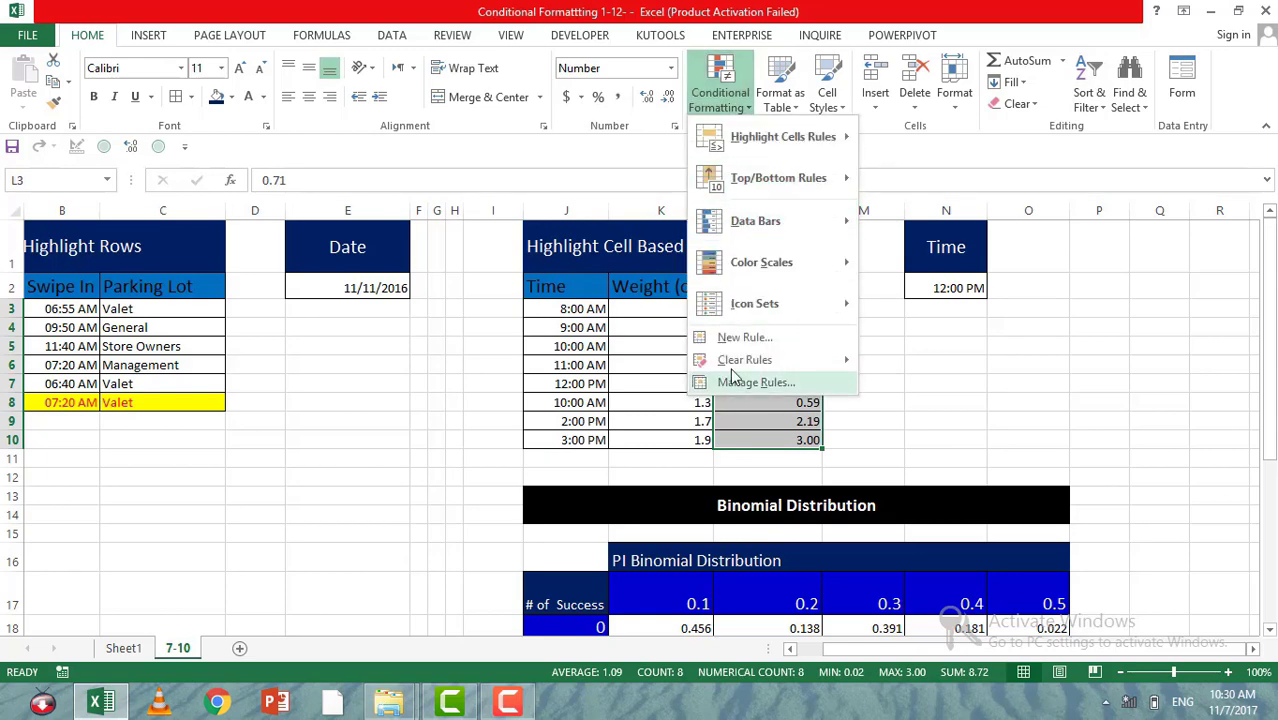
left_click(740, 338)
left_click(392, 290)
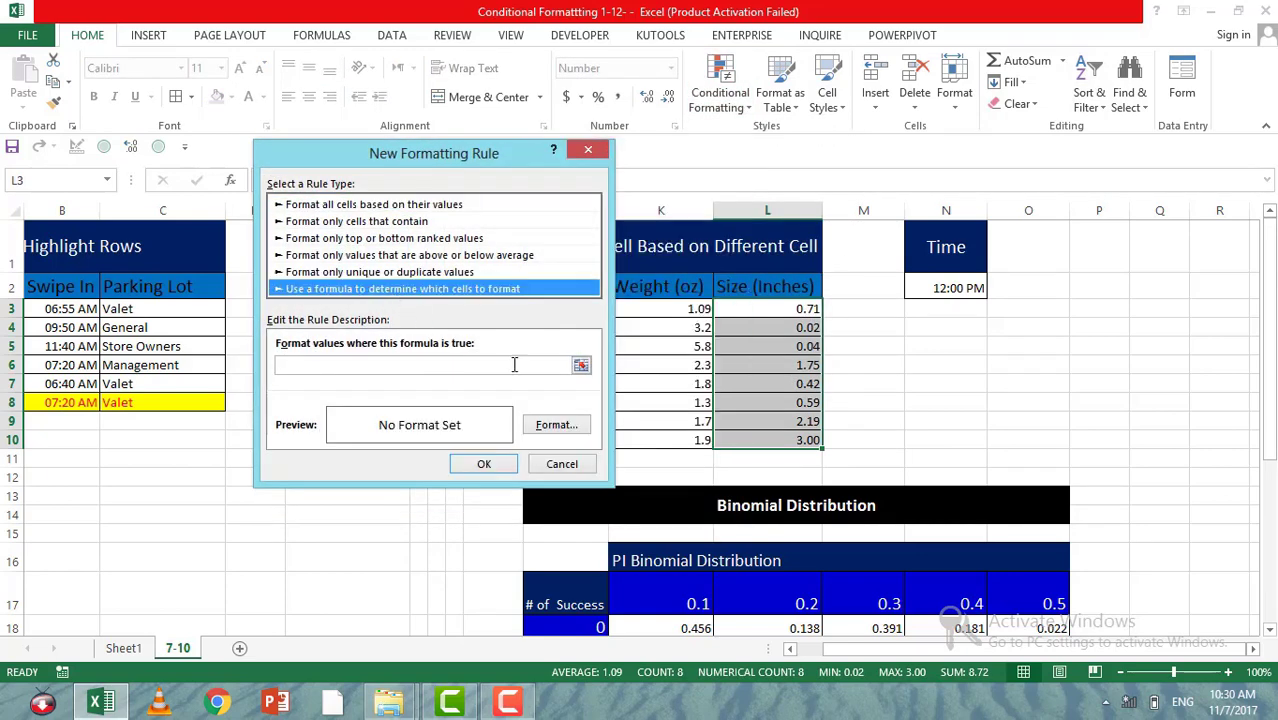
Step: Enter =J3<$N$2 as the rule's formula, with J3 relative and N2 absolute
left_click(580, 367)
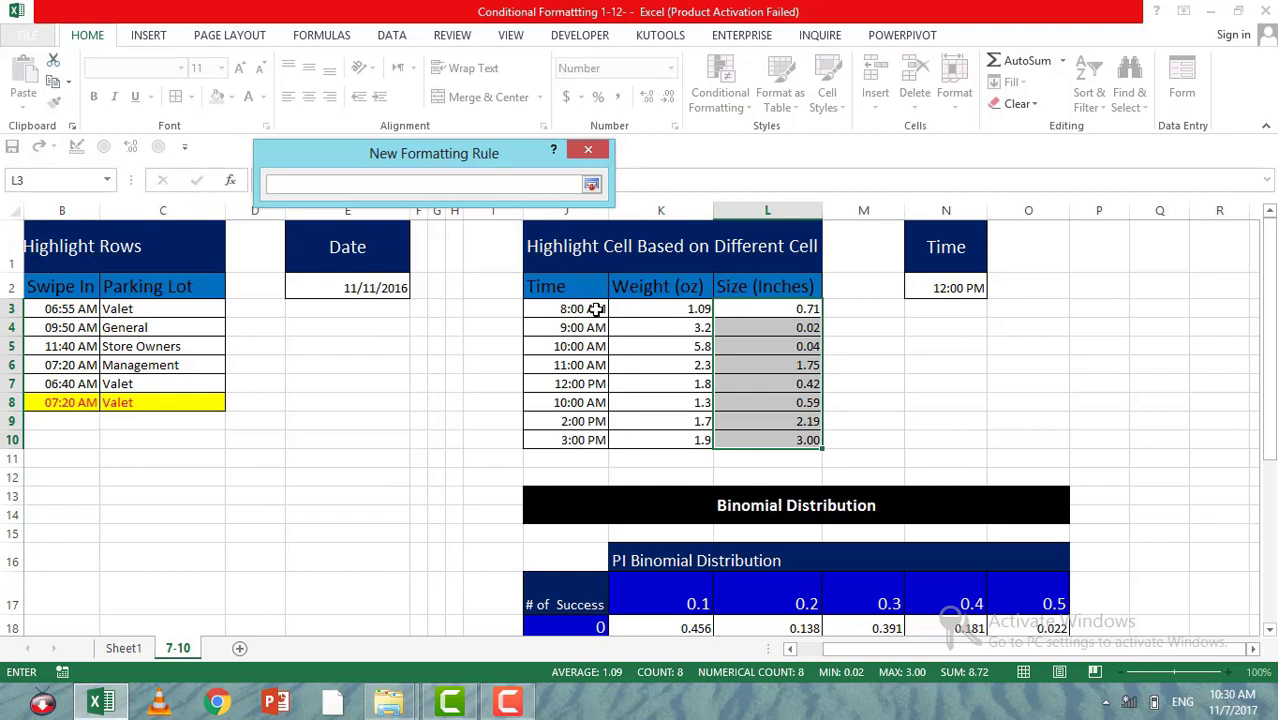
left_click(595, 309)
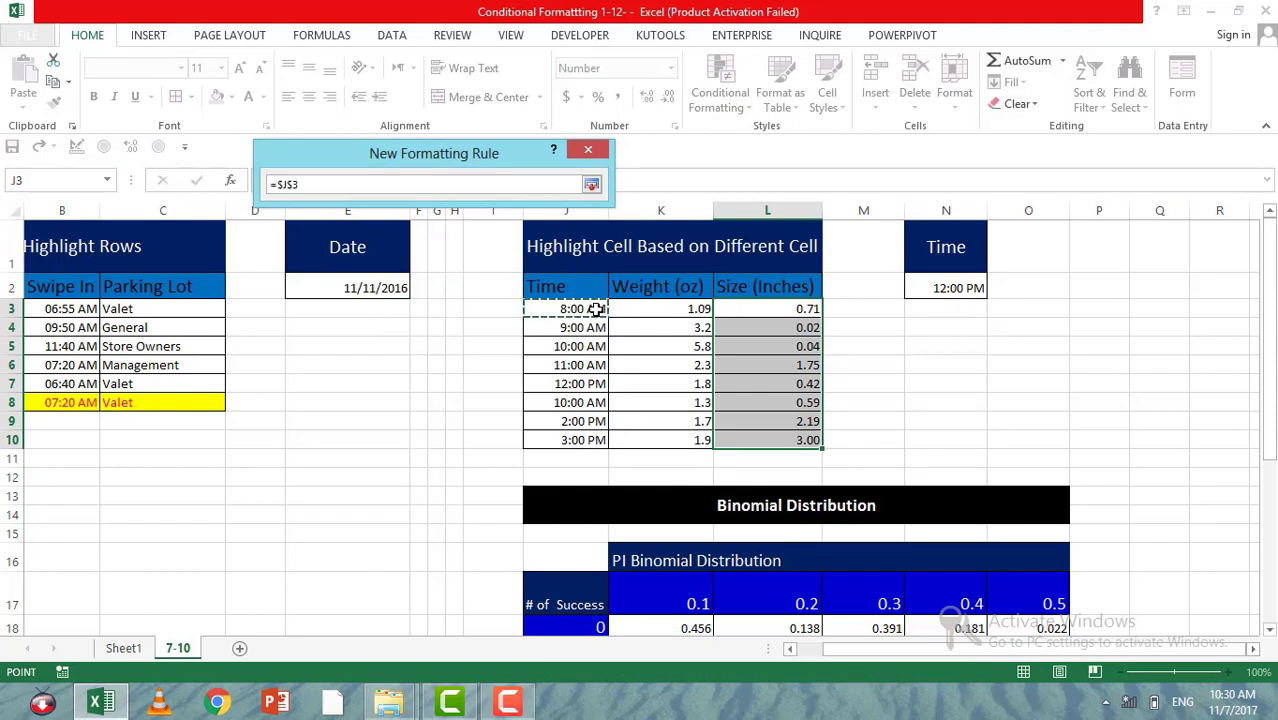
key("F4")
key("F4")
key("F4")
type("<")
left_click(938, 288)
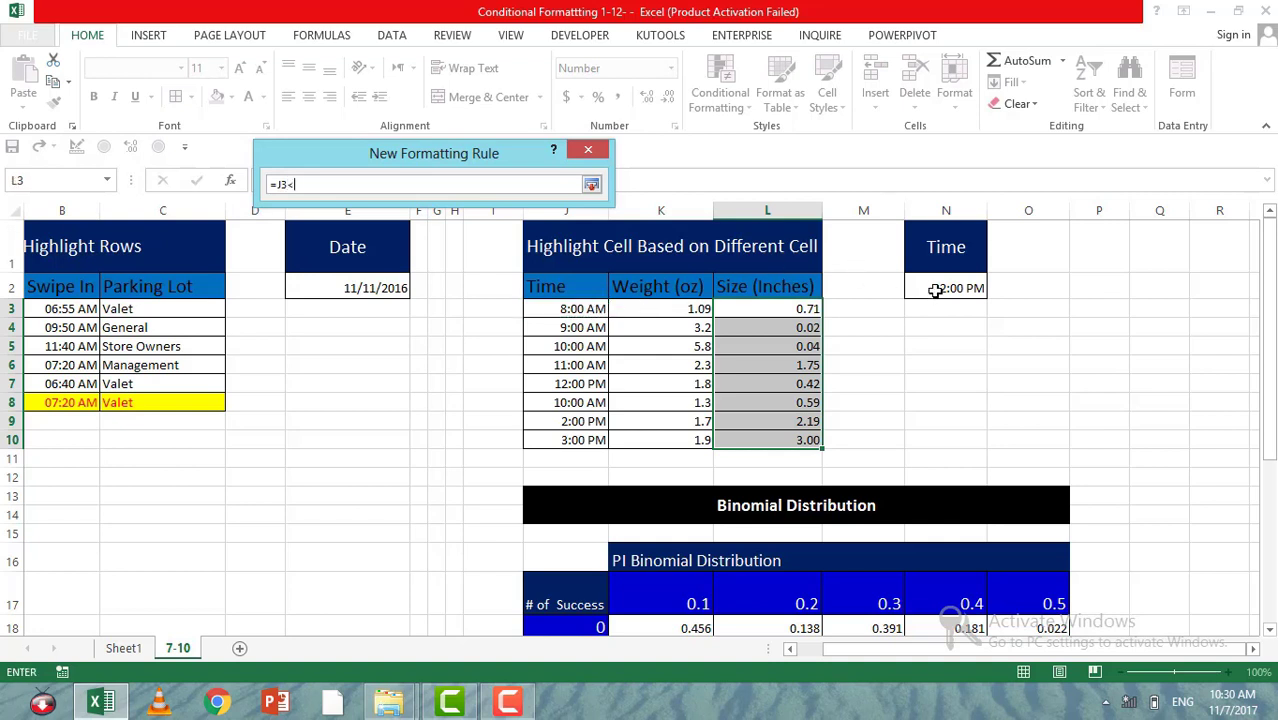
key("F4")
key("F4")
key("F4")
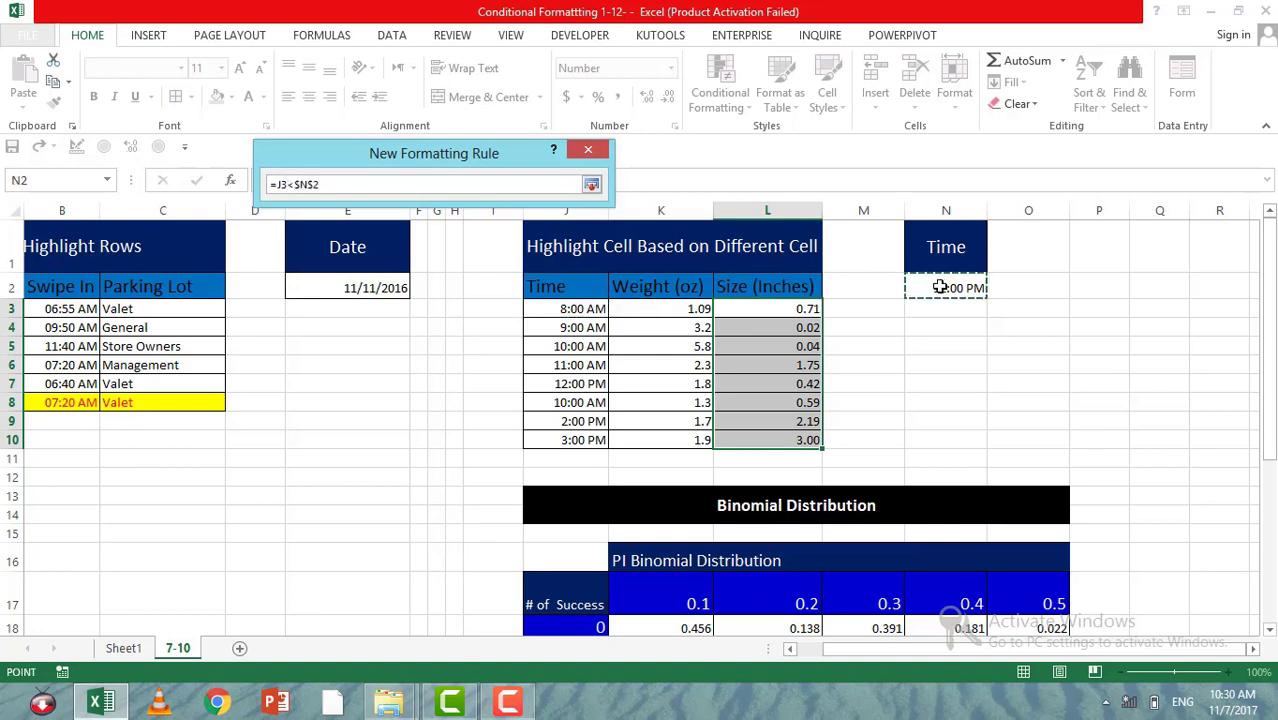
left_click(591, 184)
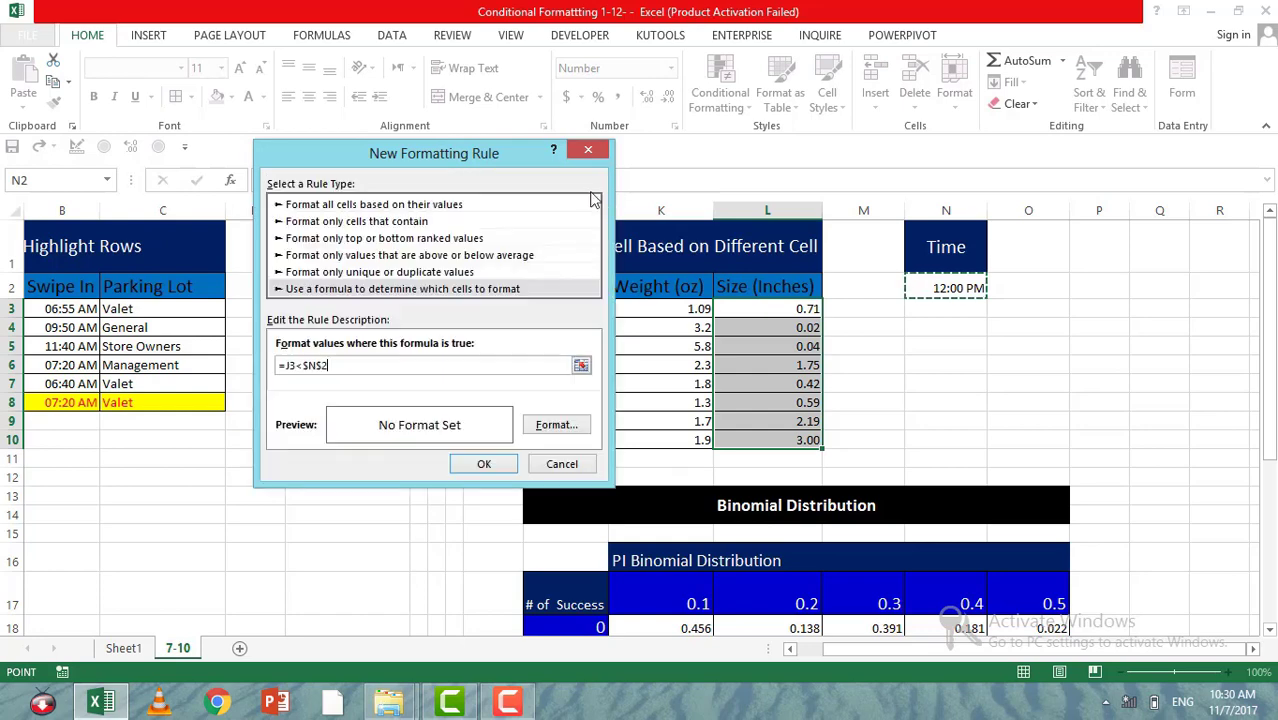
Step: Give the time-comparison rule a bright sky-blue fill and apply it to the sizes in L3:L10
left_click(556, 424)
left_click(405, 326)
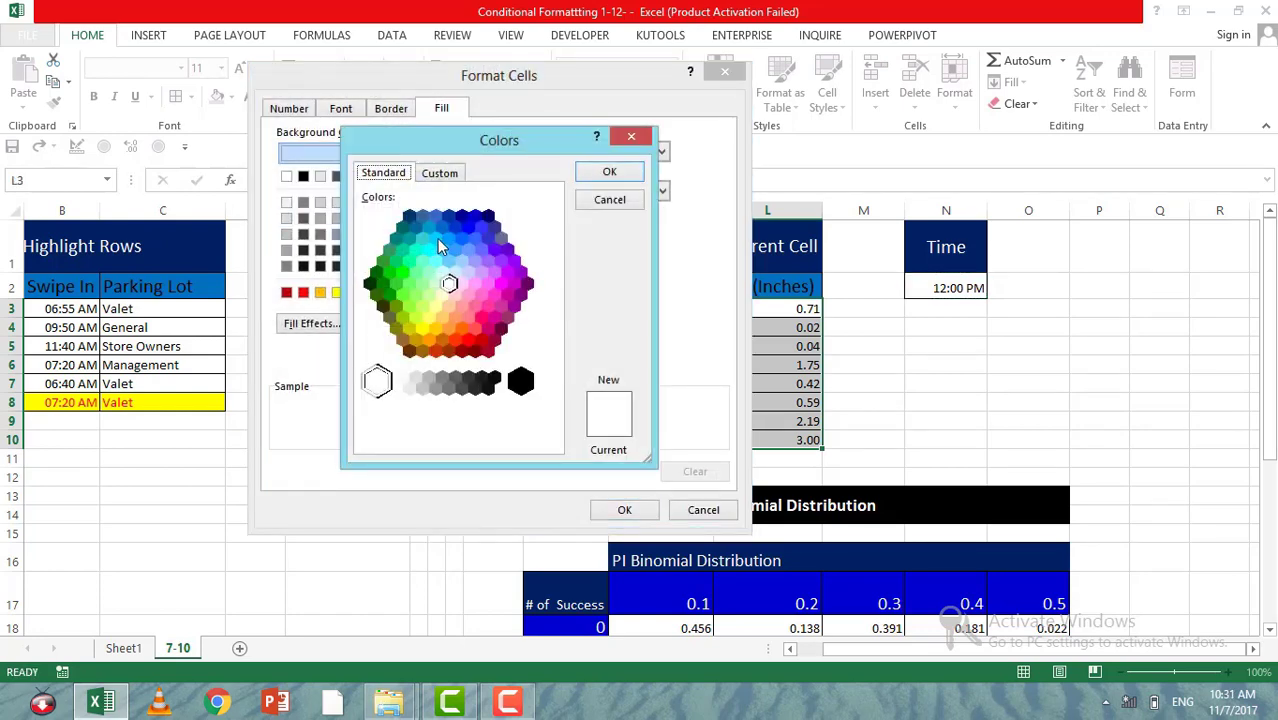
left_click(435, 238)
left_click(610, 173)
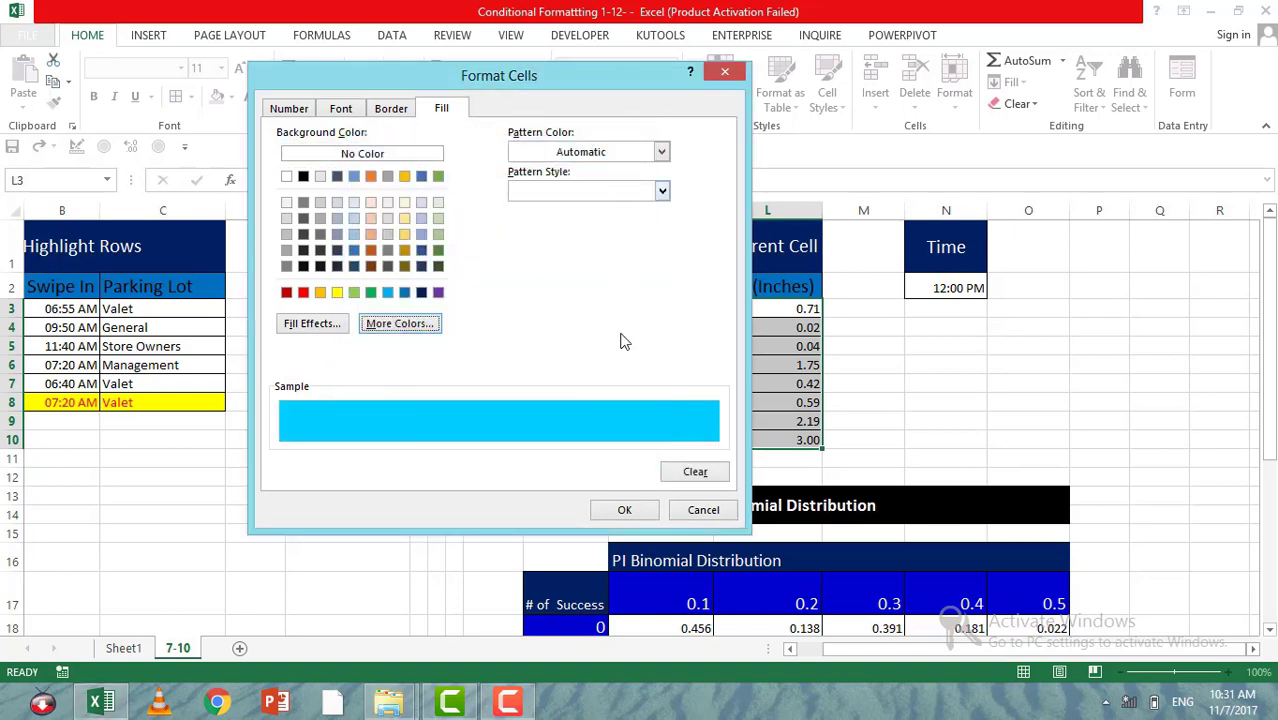
left_click(622, 512)
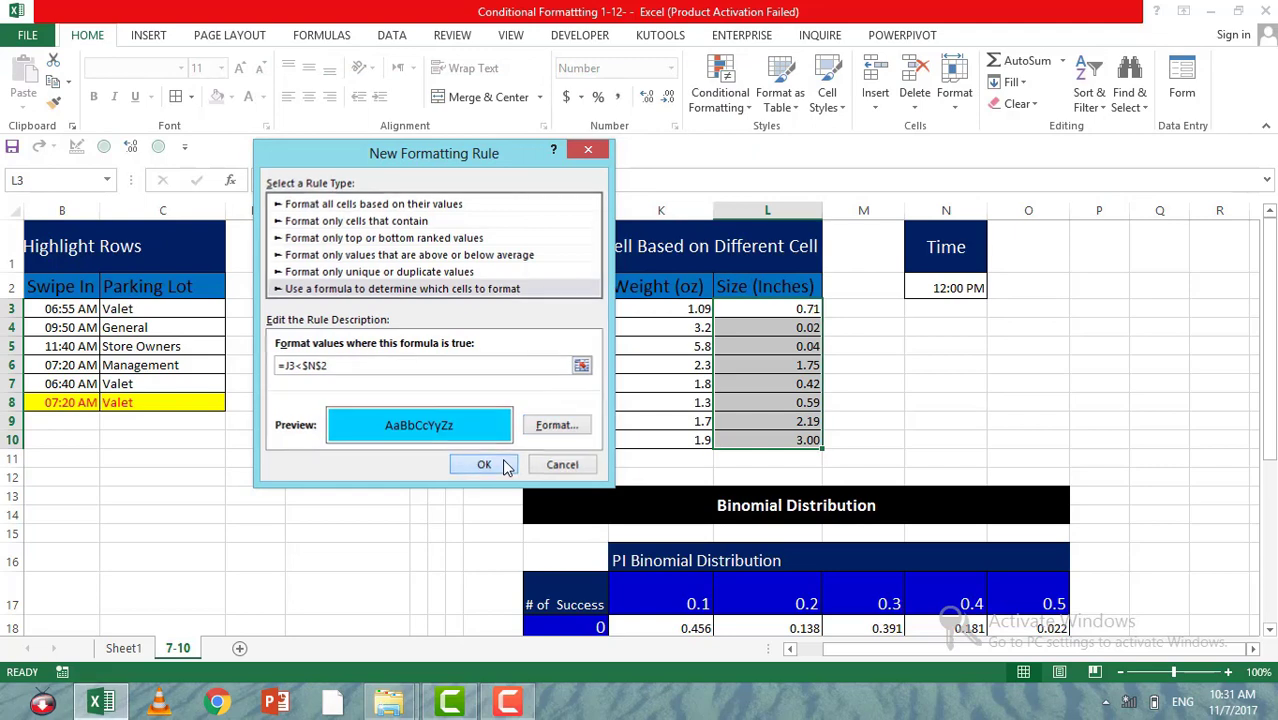
left_click(504, 465)
left_click(647, 362)
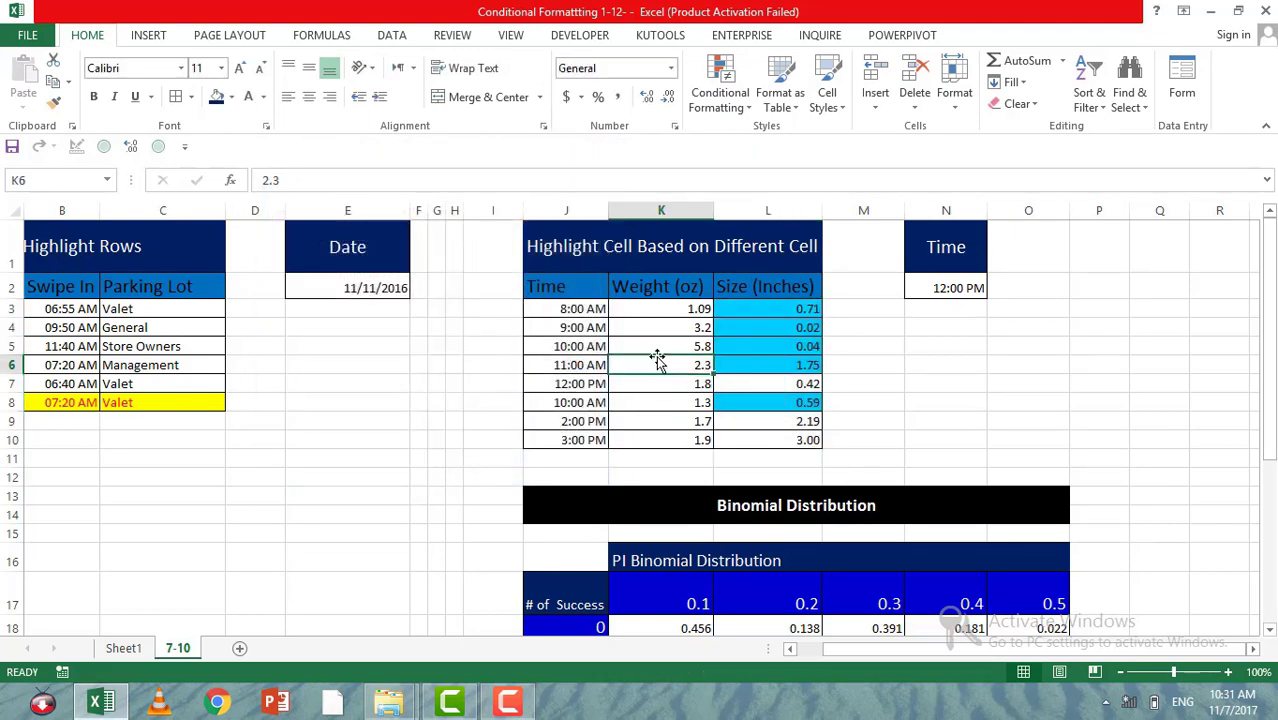
left_click(795, 313)
Step: Change the hour of the lookup time in N2 to 11, making it 11:00:00 PM
left_click(940, 289)
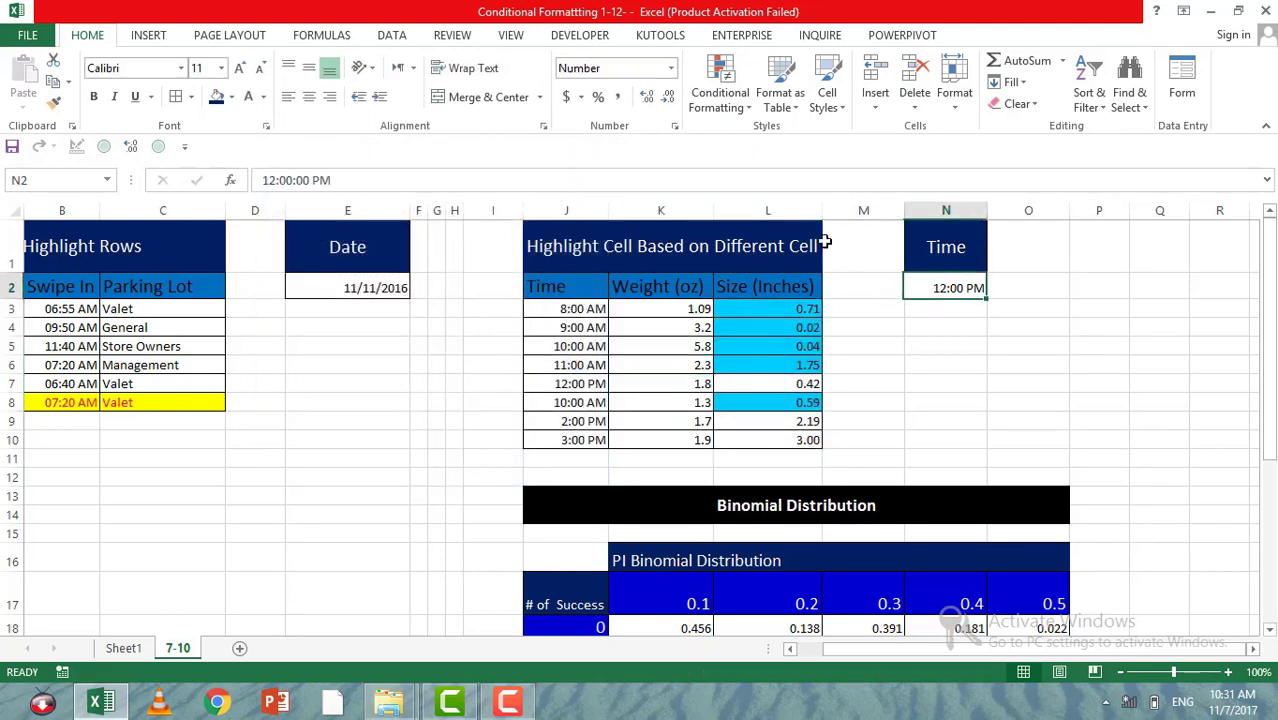
left_click(276, 178)
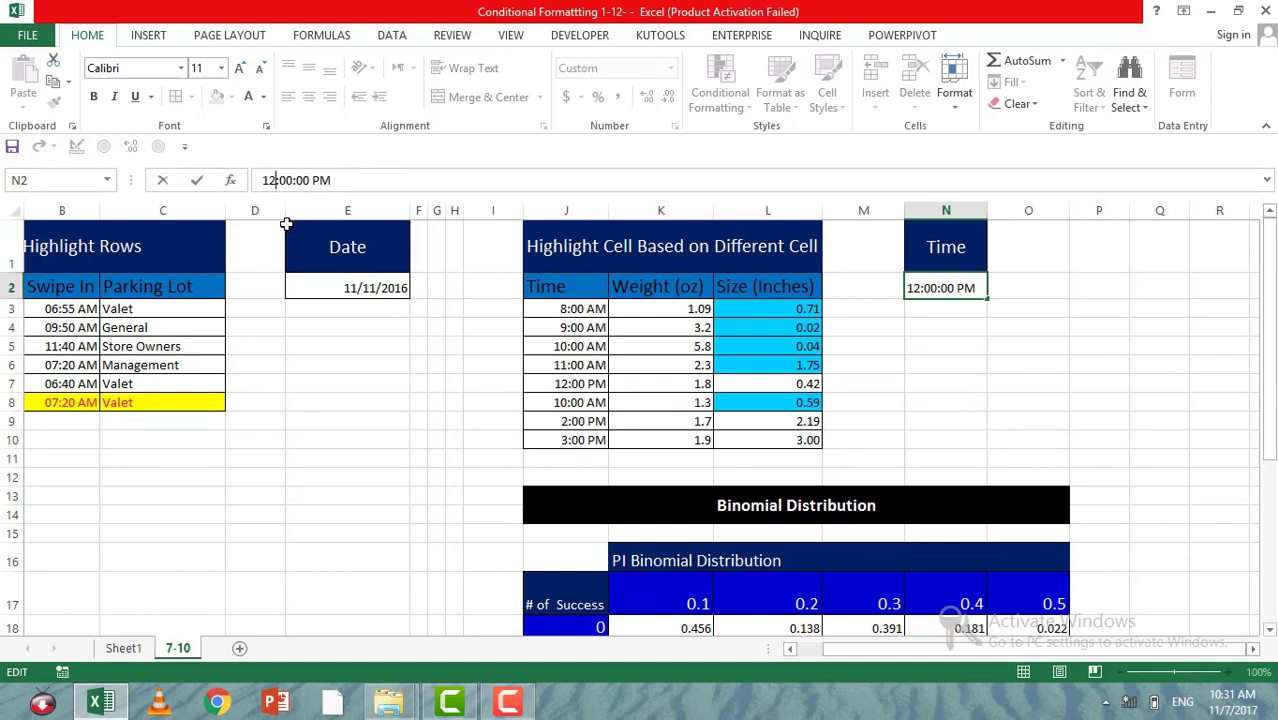
key("BackSpace")
key("BackSpace")
type("11")
key("Return")
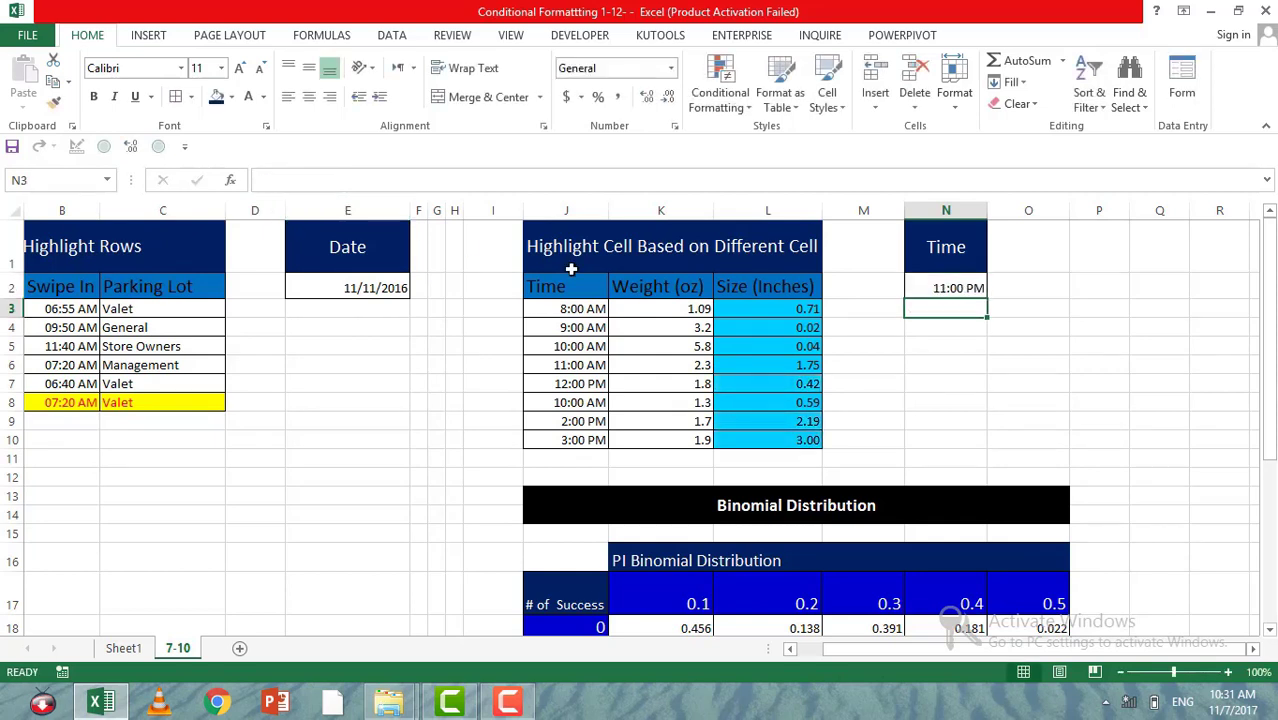
Step: Switch the lookup time in N2 to 11:00:00 AM and check the highlighting against the times in column J
left_click(929, 292)
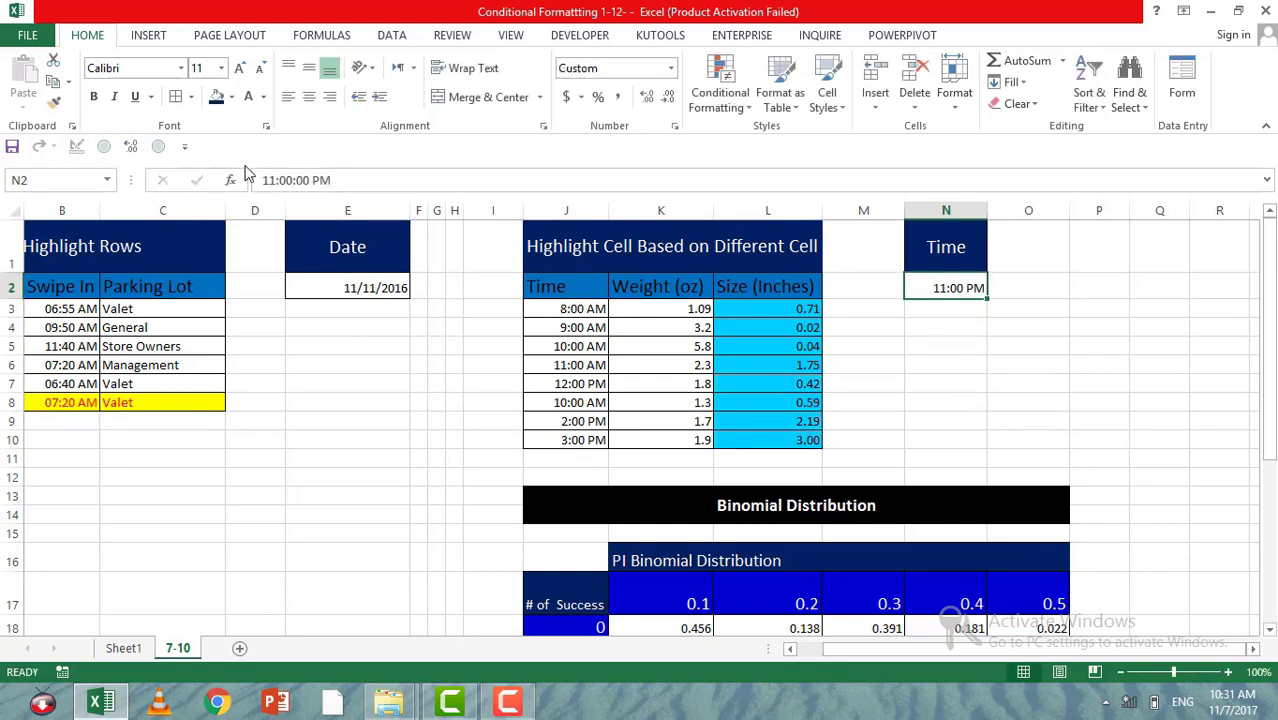
left_click(321, 179)
key("BackSpace")
key("BackSpace")
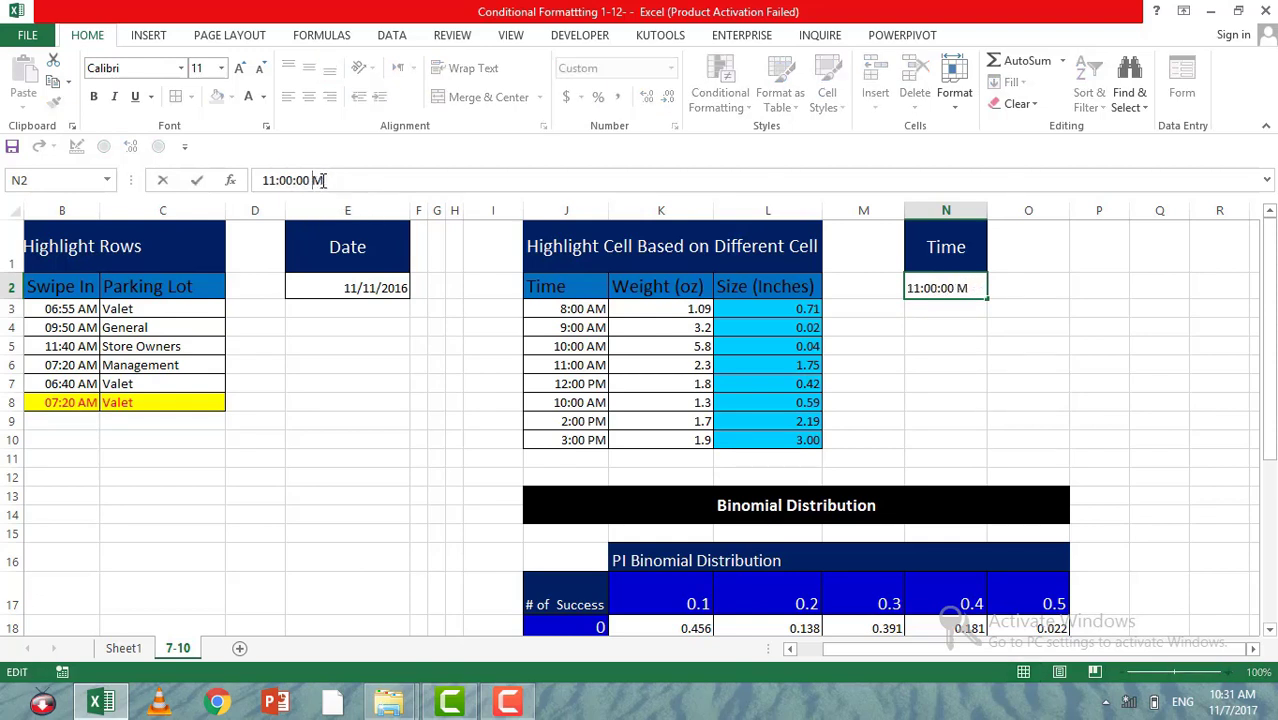
type("AM")
key("Return")
left_click(572, 374)
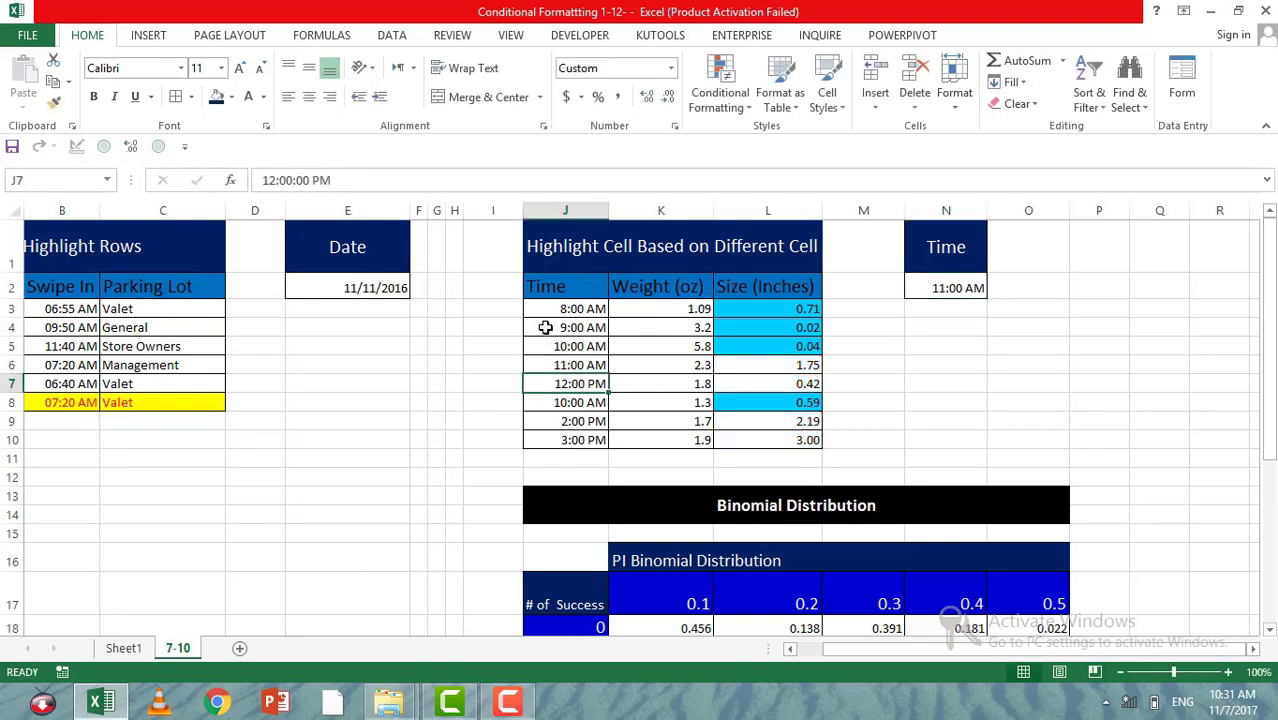
left_click_drag(560, 309, 763, 441)
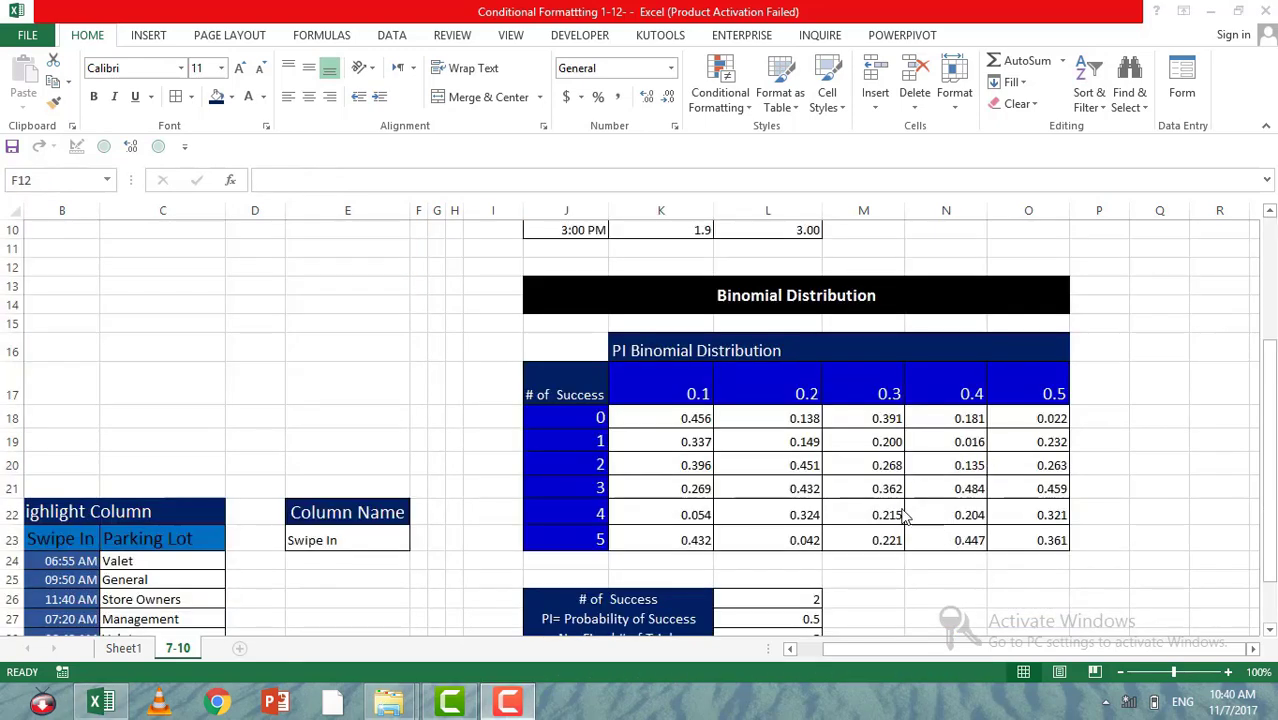
Step: Examine the Binomial Distribution table, including the 0.4 probability column, the row for 2 successes and the cell where they intersect
left_click(632, 420)
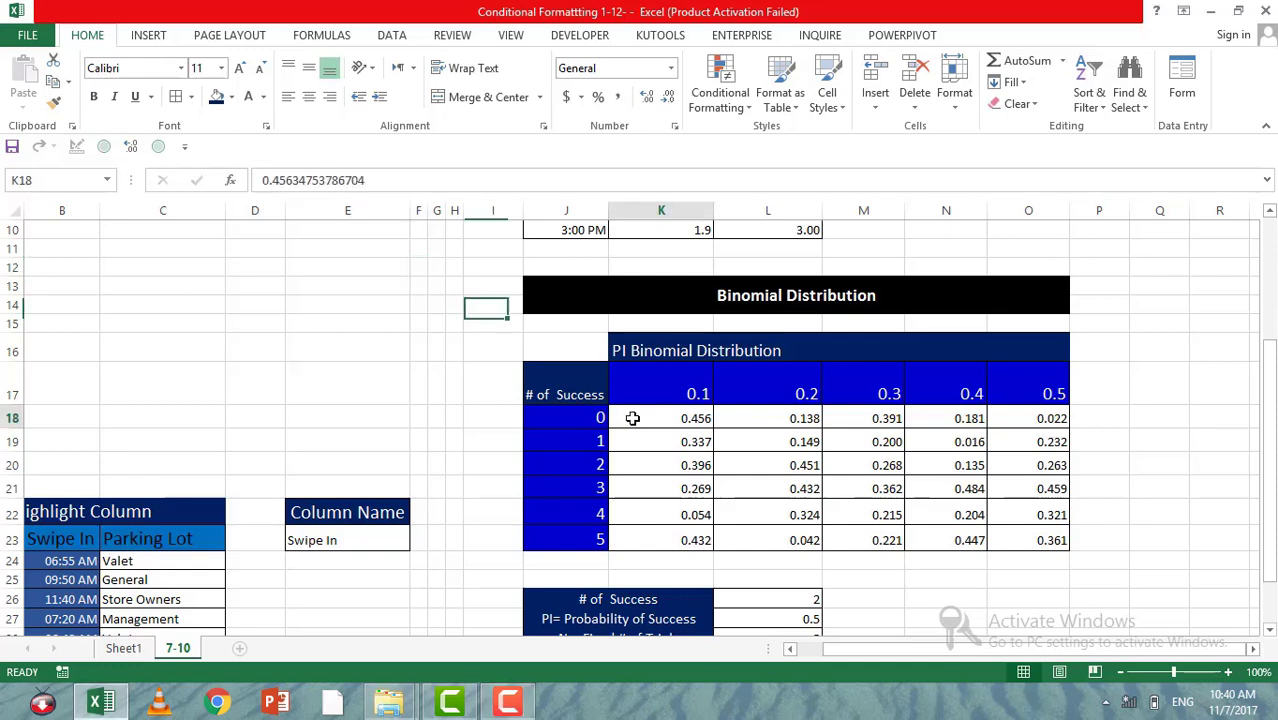
left_click(664, 463)
left_click(657, 424)
left_click_drag(669, 477, 1045, 515)
left_click(1016, 558)
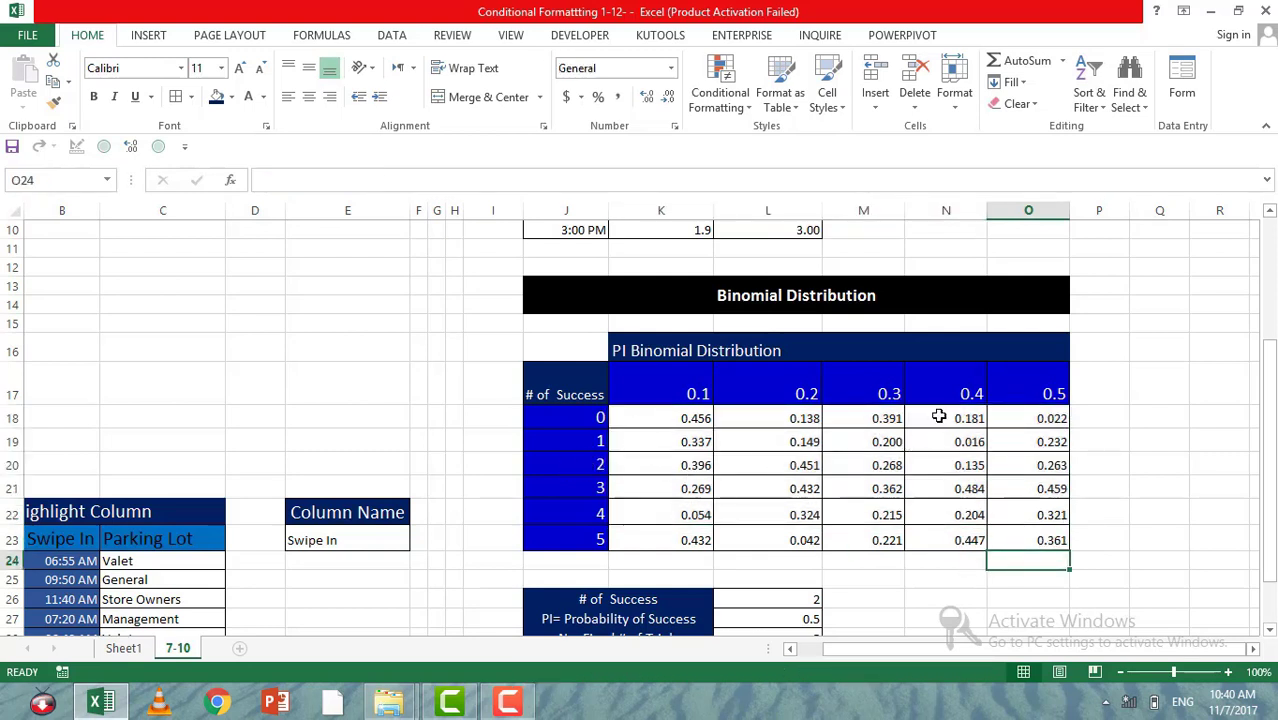
left_click_drag(941, 416, 957, 539)
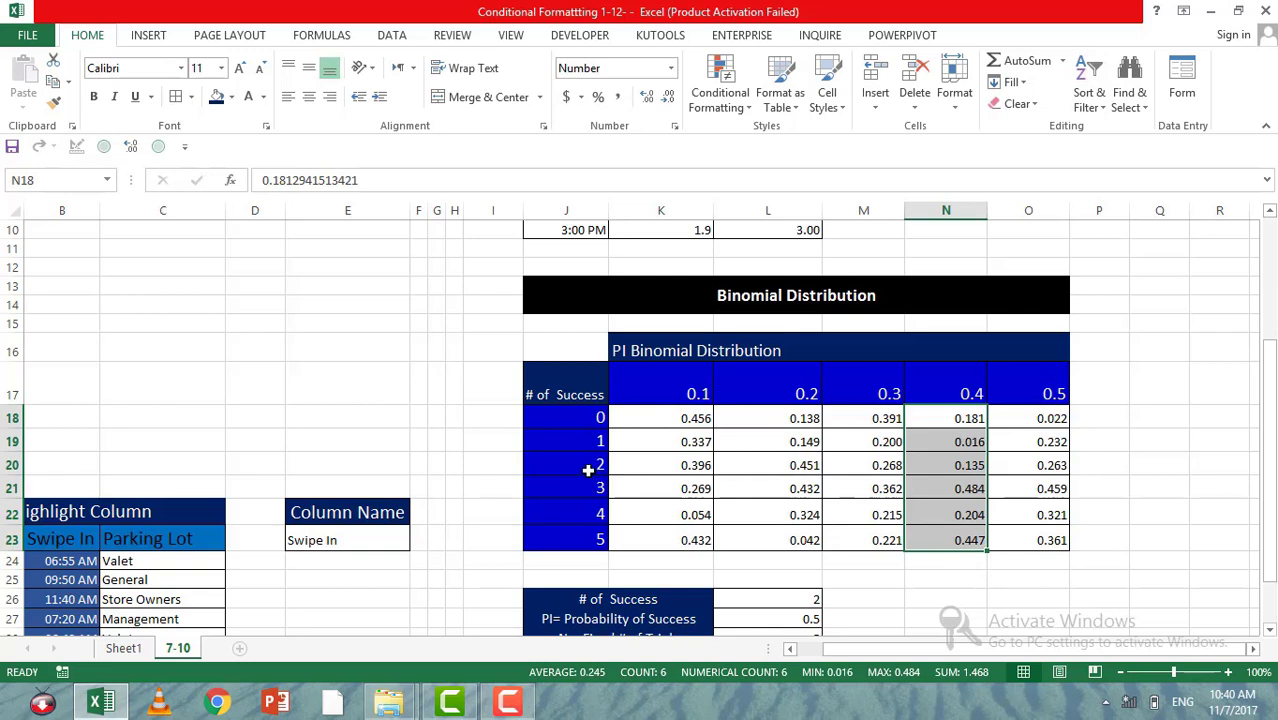
left_click_drag(588, 467, 1011, 467)
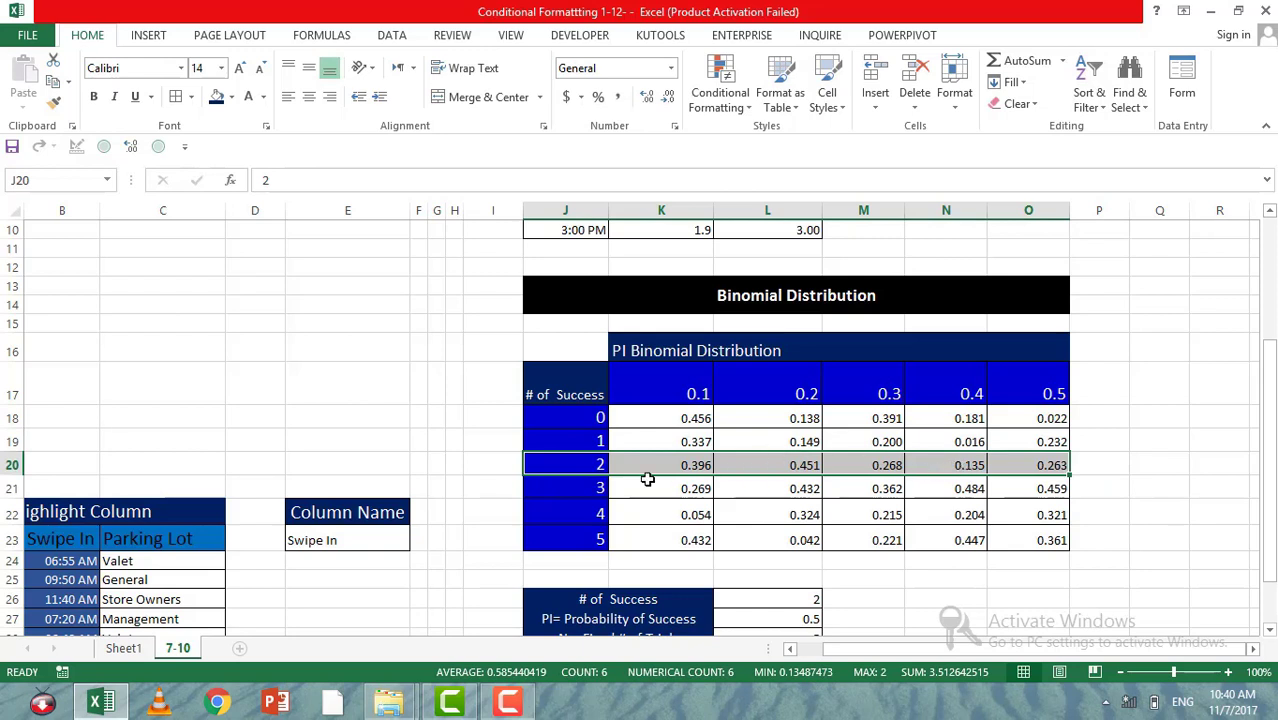
left_click(946, 466)
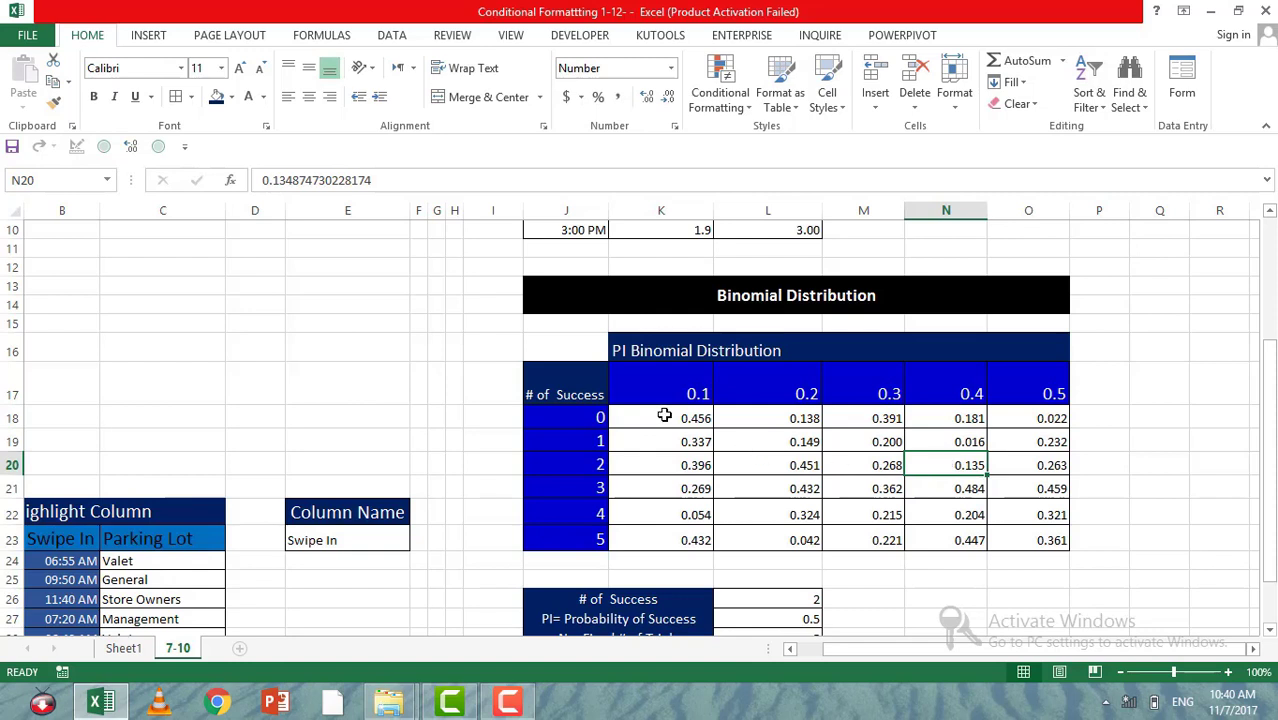
Step: Start a new formula-based conditional formatting rule for the binomial probabilities in K18:O23
left_click_drag(664, 416, 1034, 538)
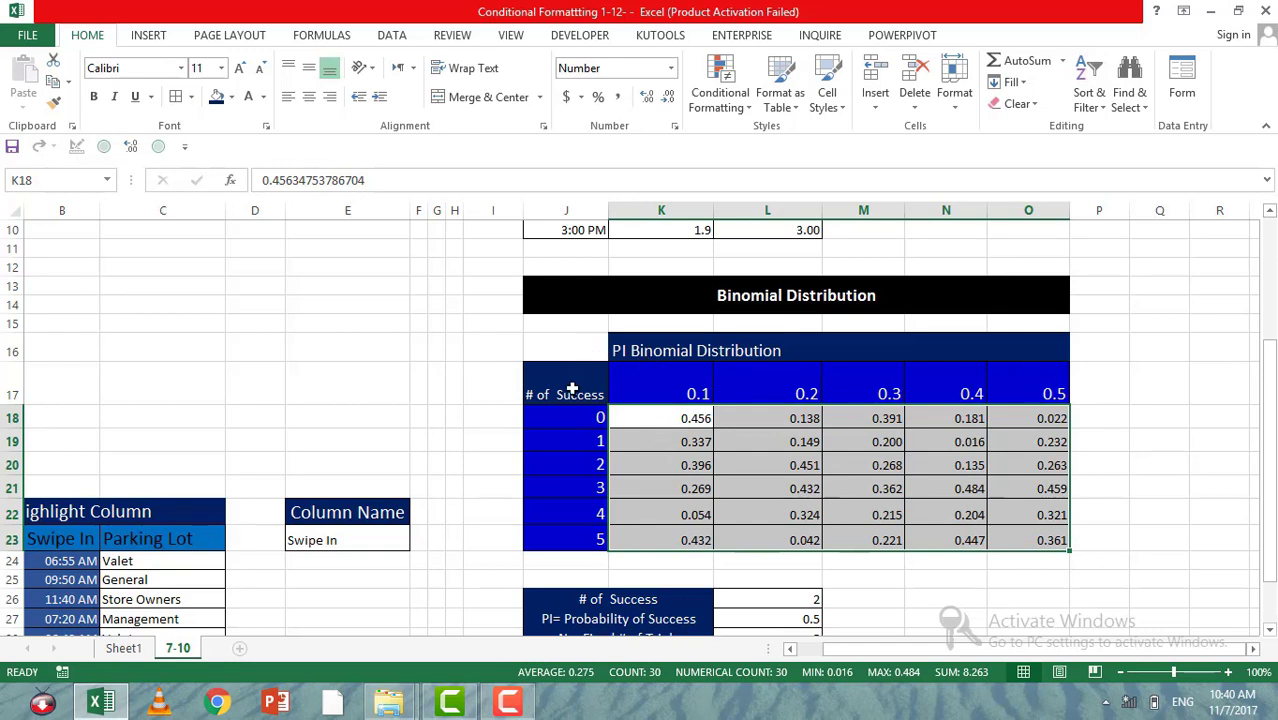
left_click(717, 103)
left_click(773, 337)
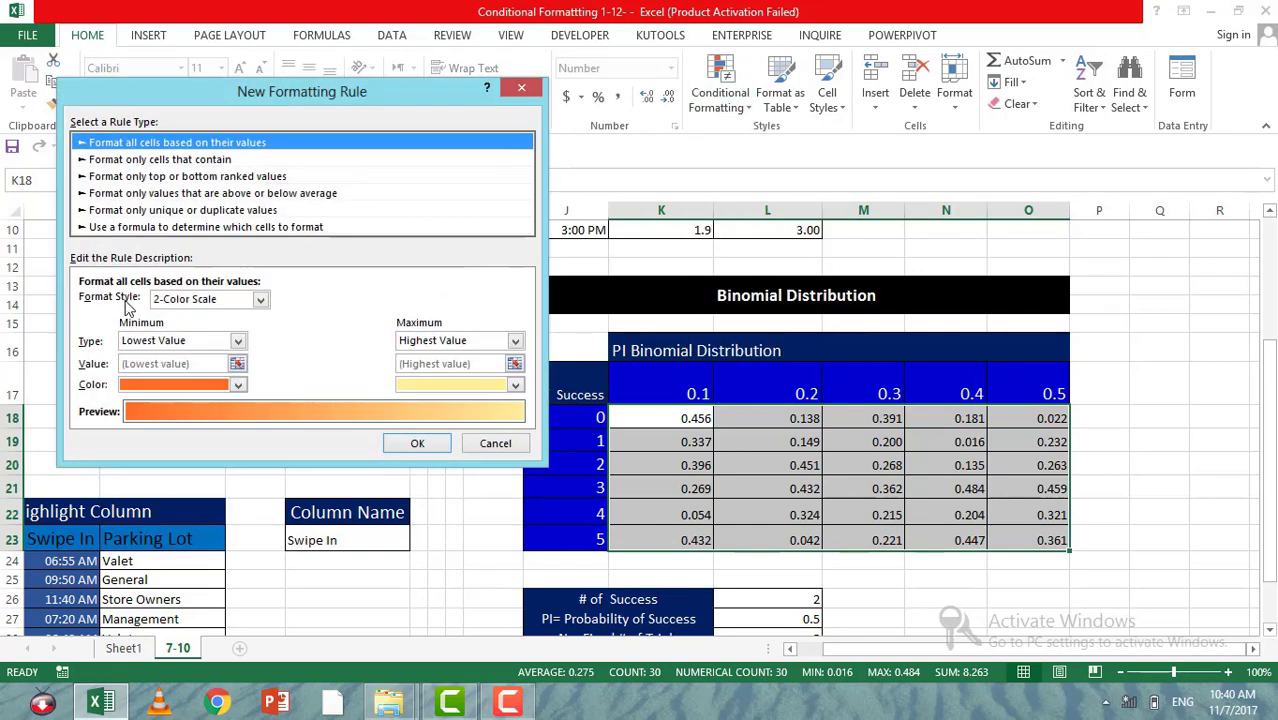
left_click(133, 228)
left_click(384, 304)
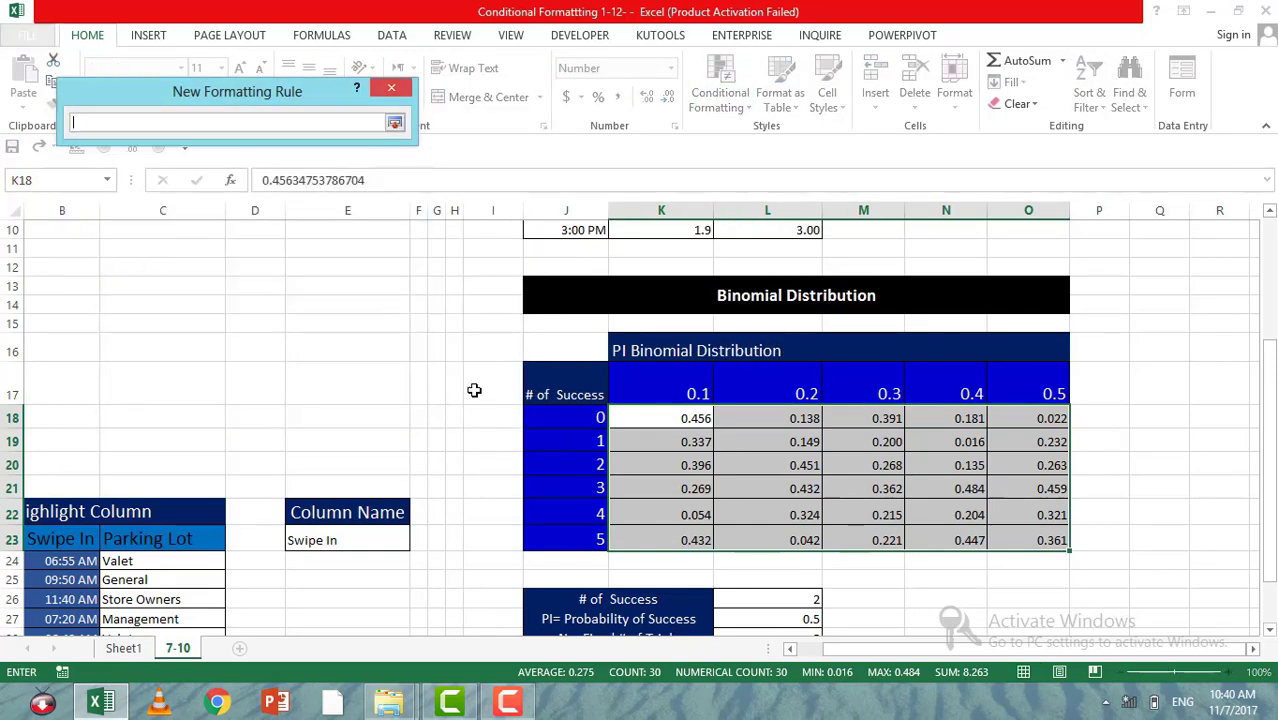
Step: Enter =$J18=$L$26 as the rule's formula to match the row for the chosen number of successes
left_click(592, 418)
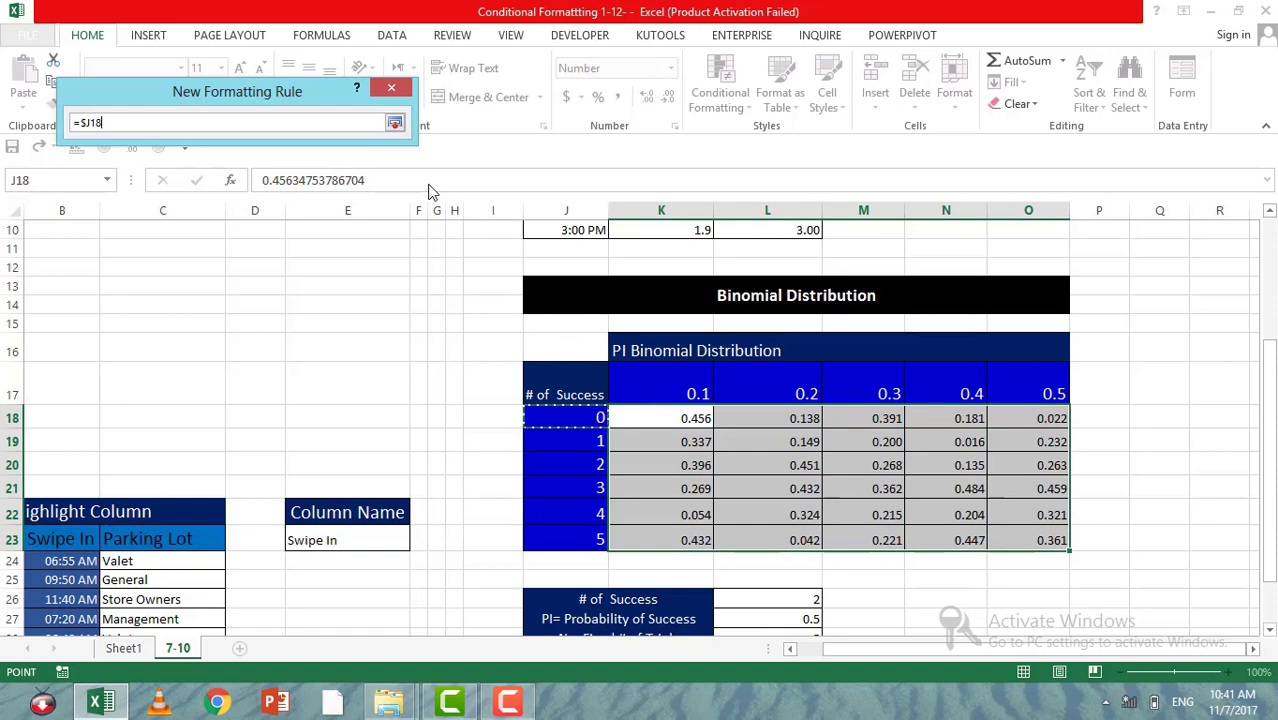
type("=")
scroll(774, 509, "down", 1)
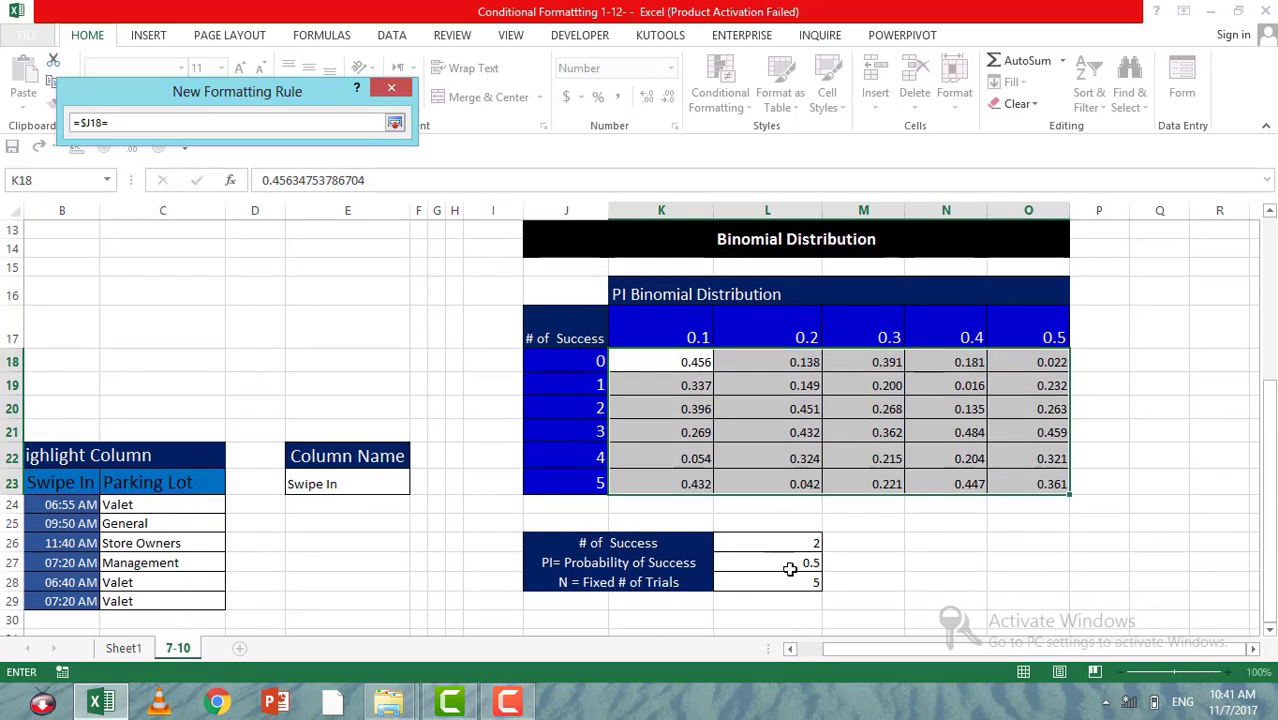
left_click(792, 548)
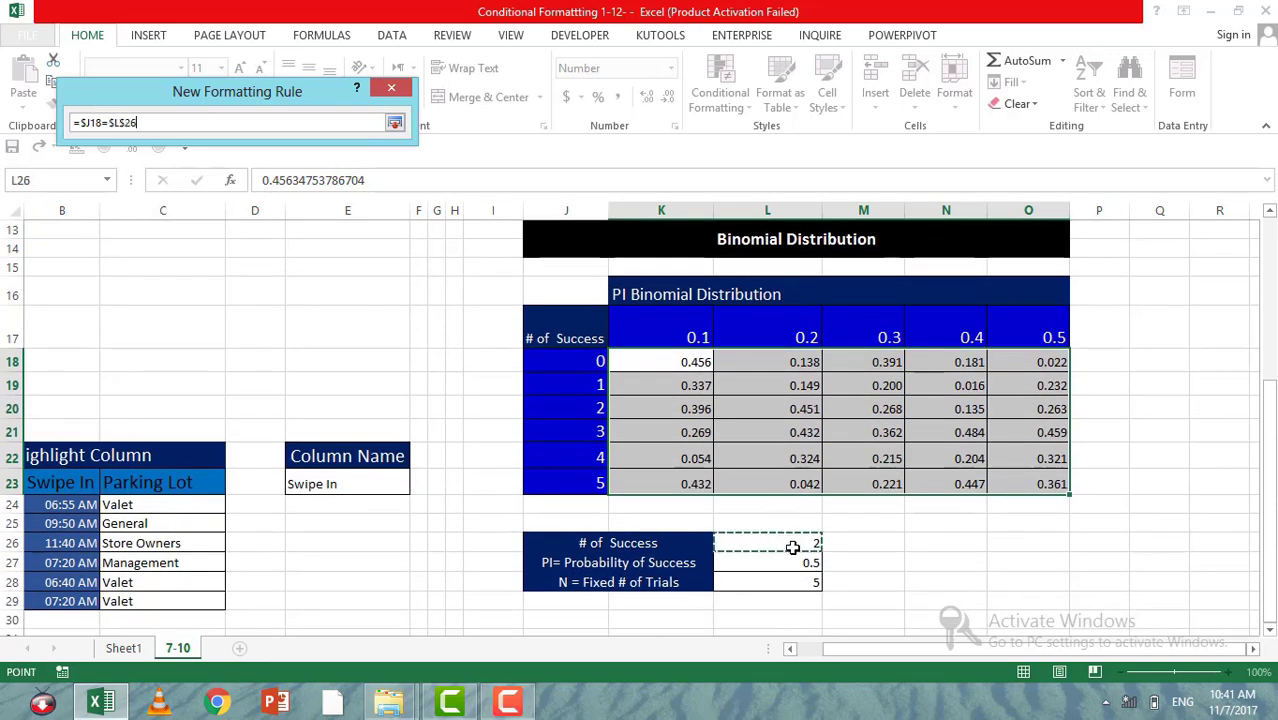
left_click(395, 124)
Step: Give the success-row rule a red fill with white font, apply it and check the highlighted row
left_click(390, 364)
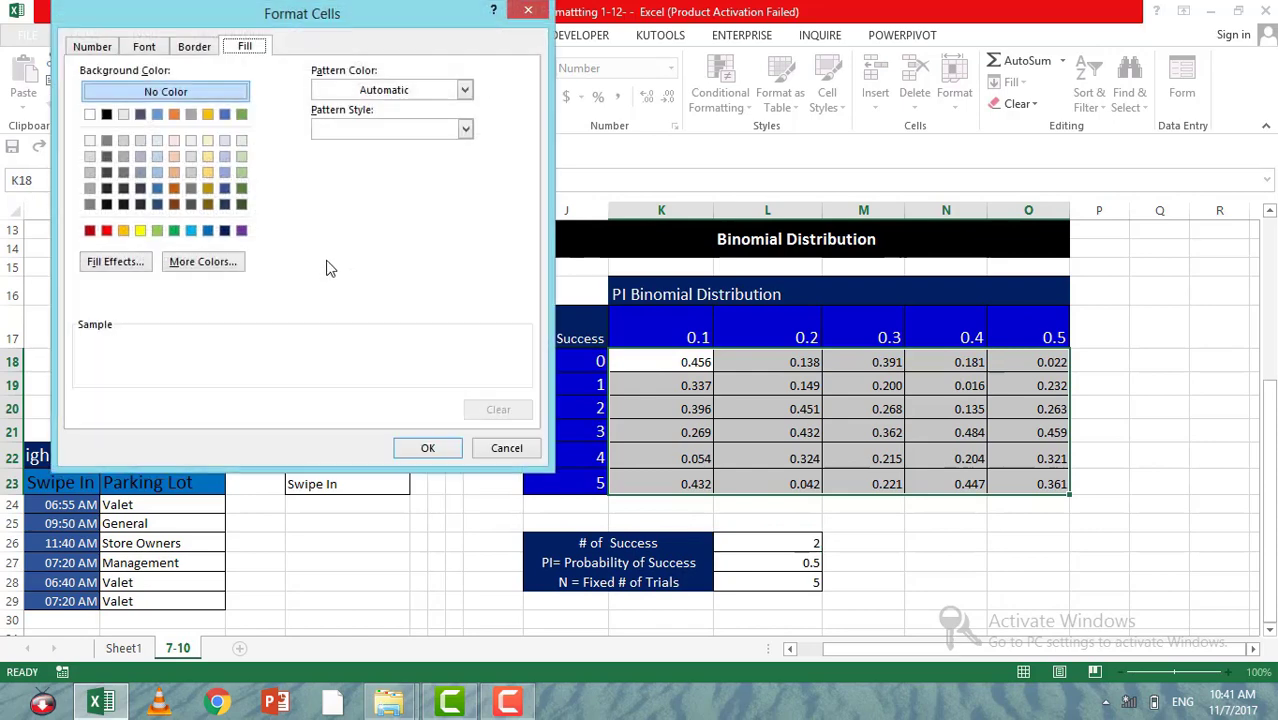
left_click(108, 233)
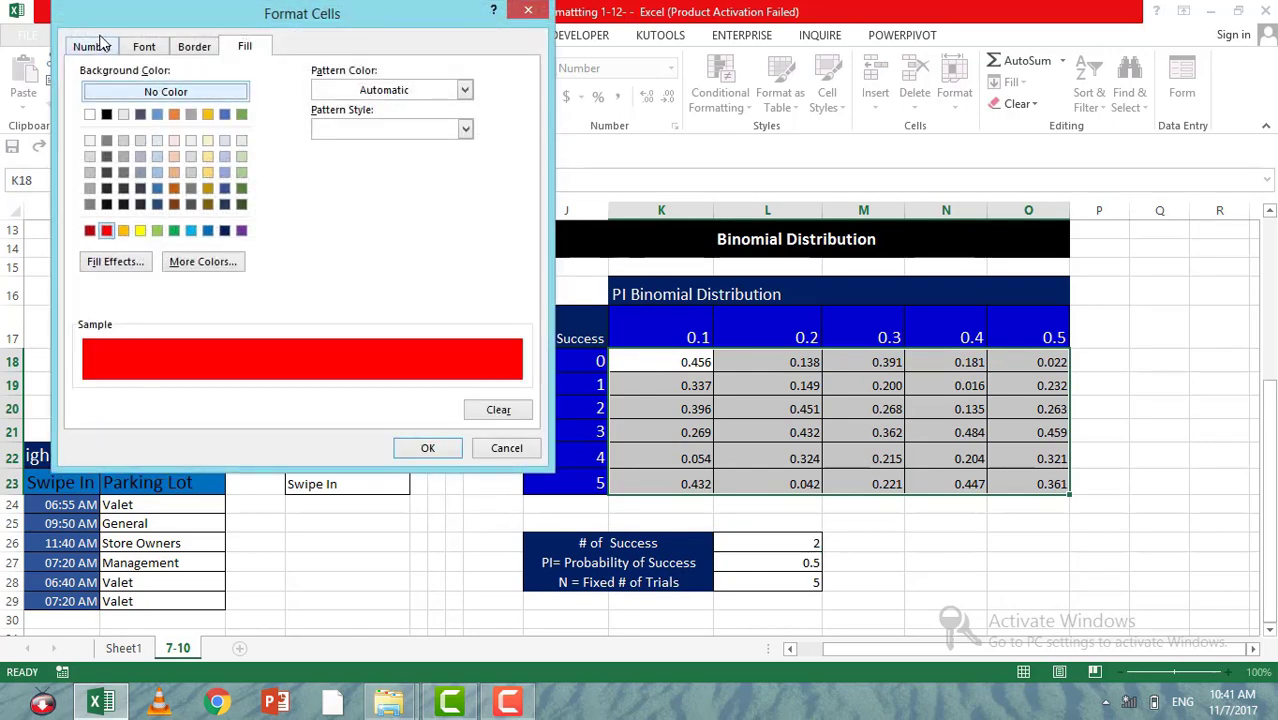
left_click(126, 48)
left_click(398, 205)
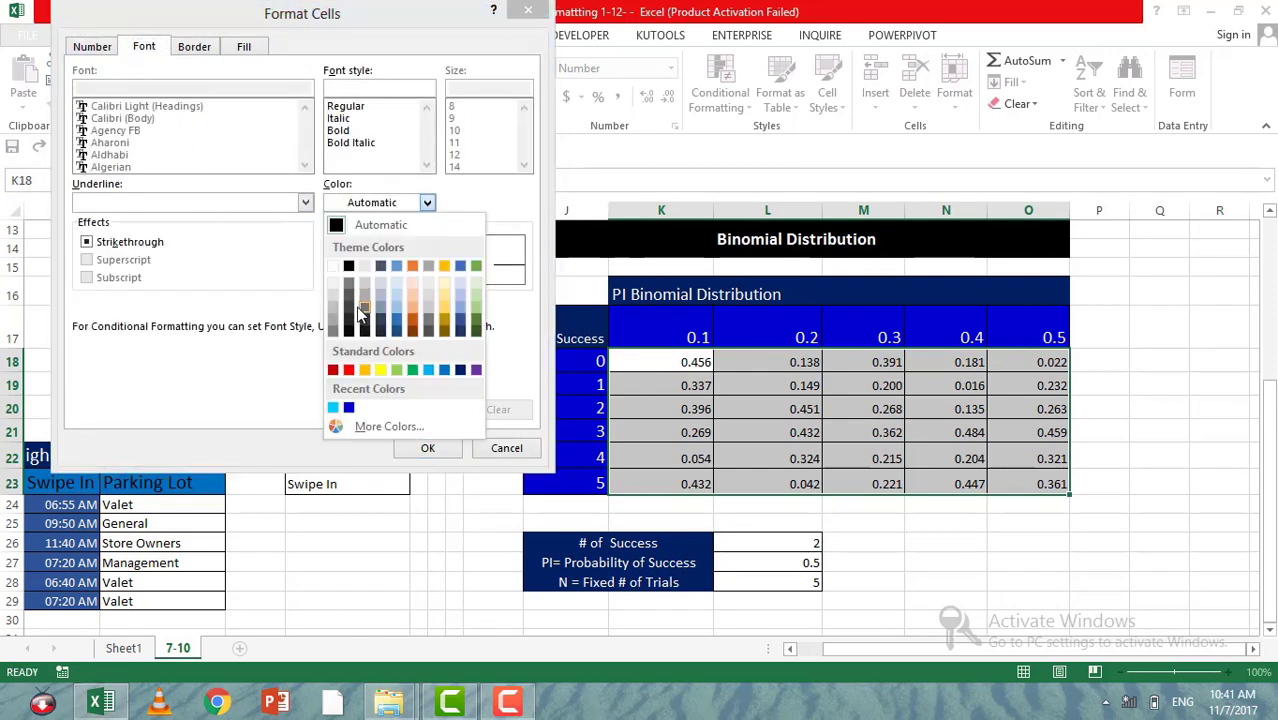
left_click(331, 258)
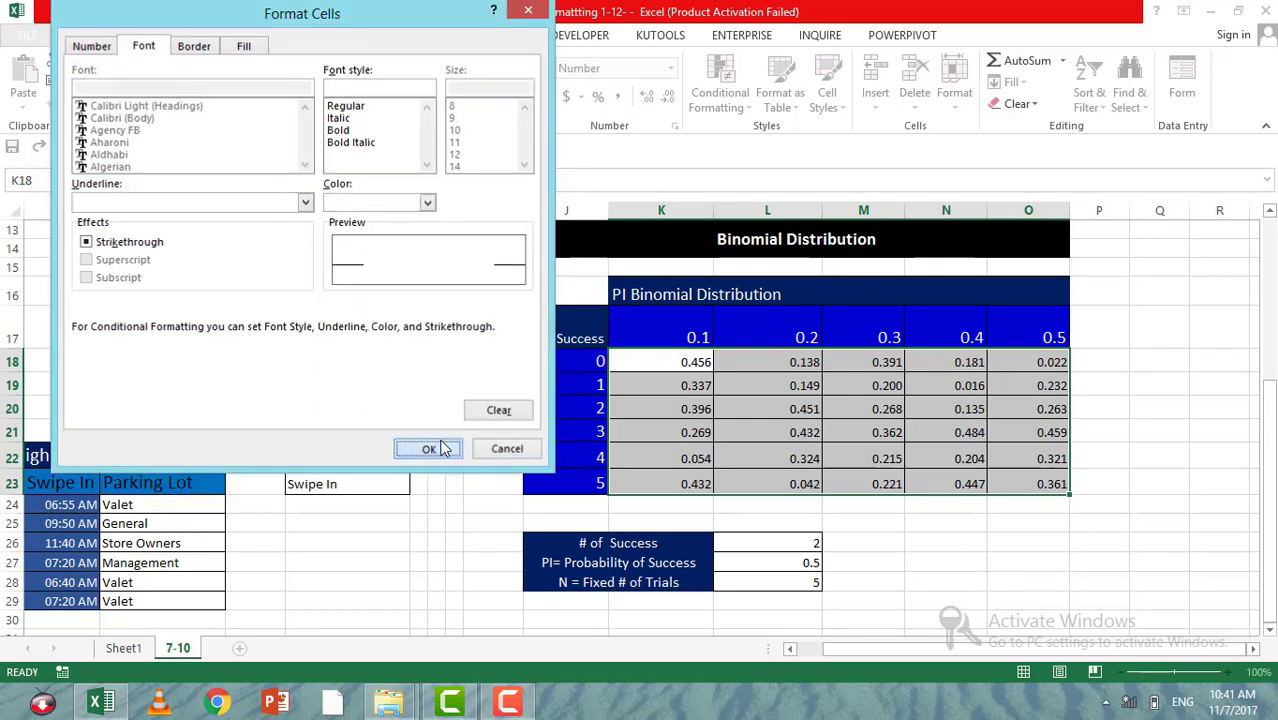
left_click(427, 448)
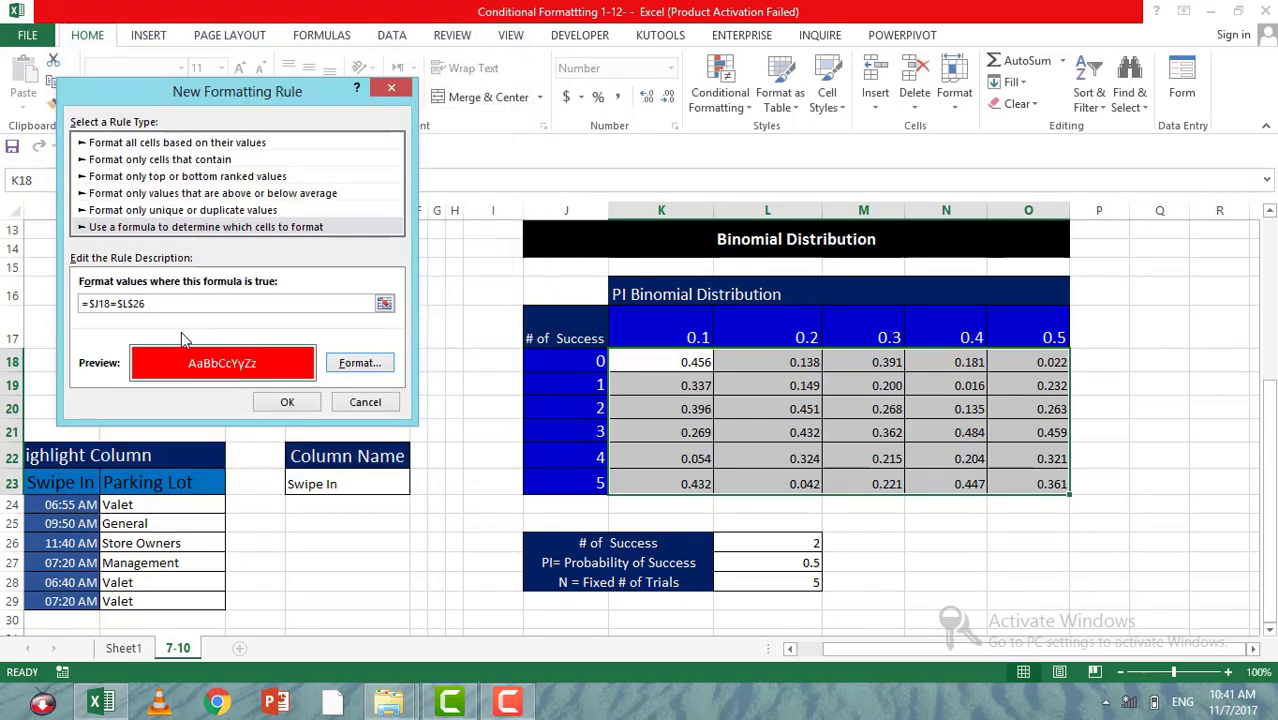
left_click(287, 403)
left_click(746, 422)
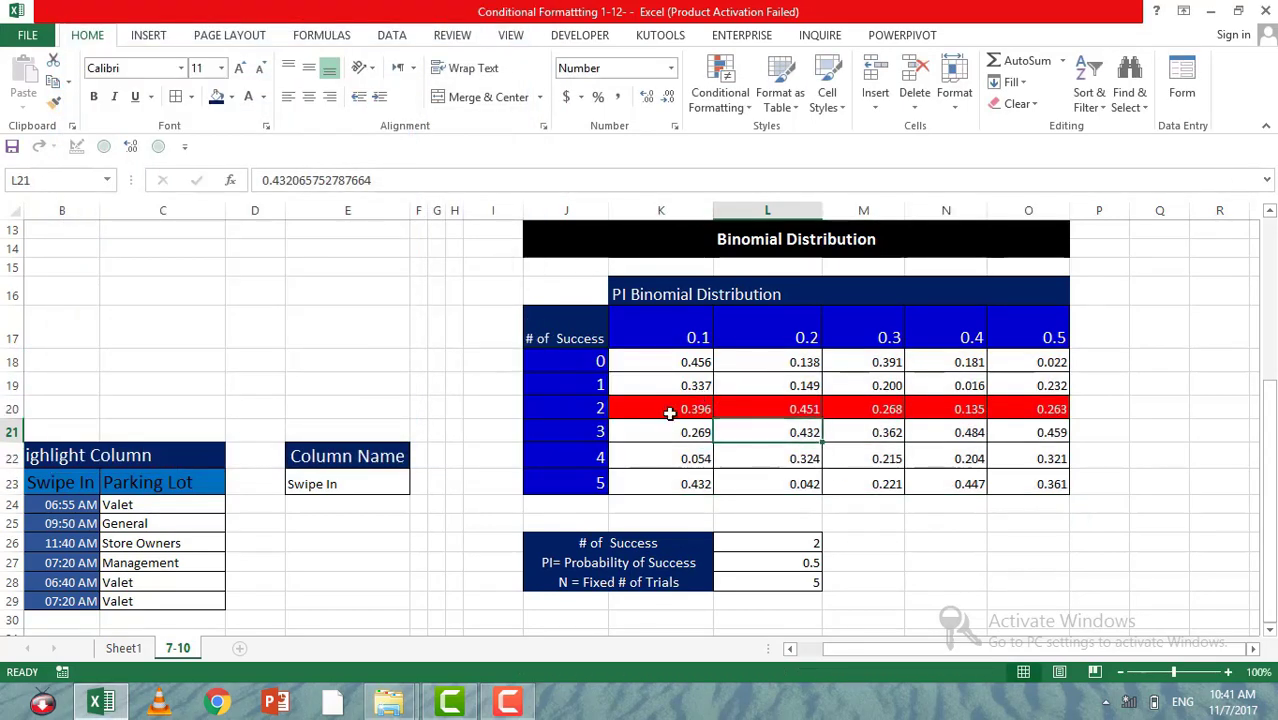
left_click(672, 414)
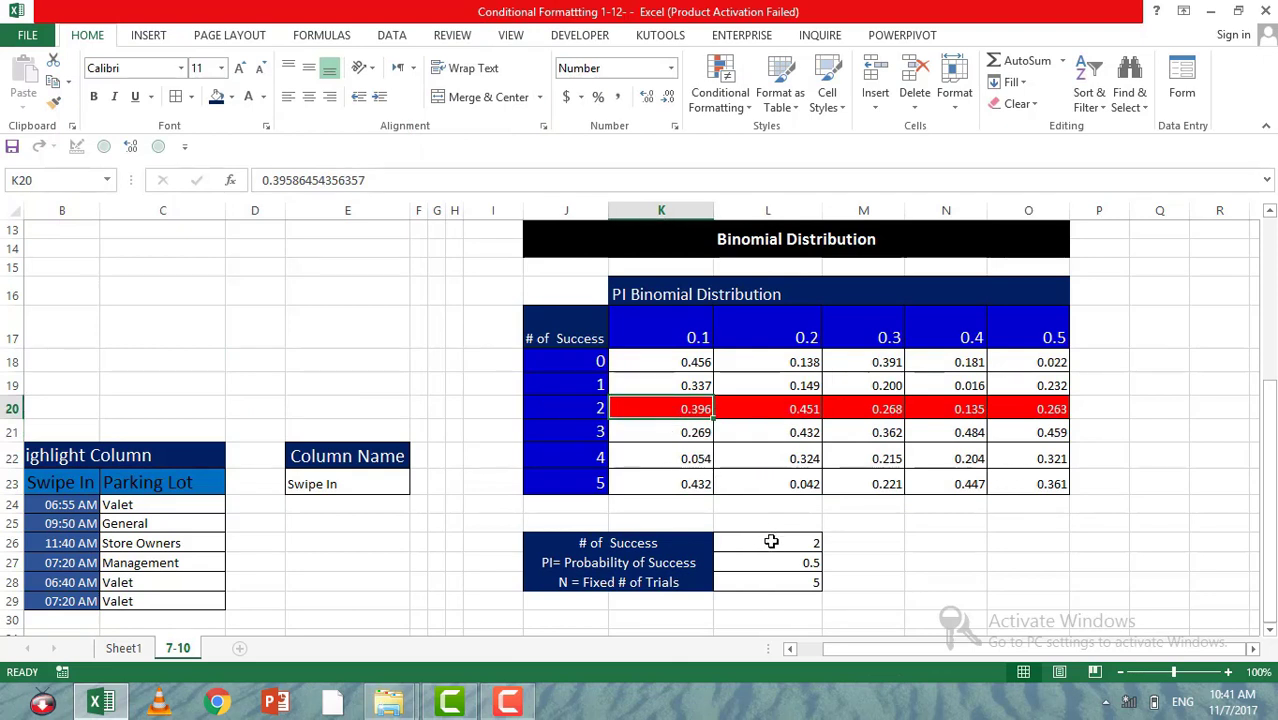
Step: Set the number of successes in L26 to 3
left_click(771, 542)
type("3")
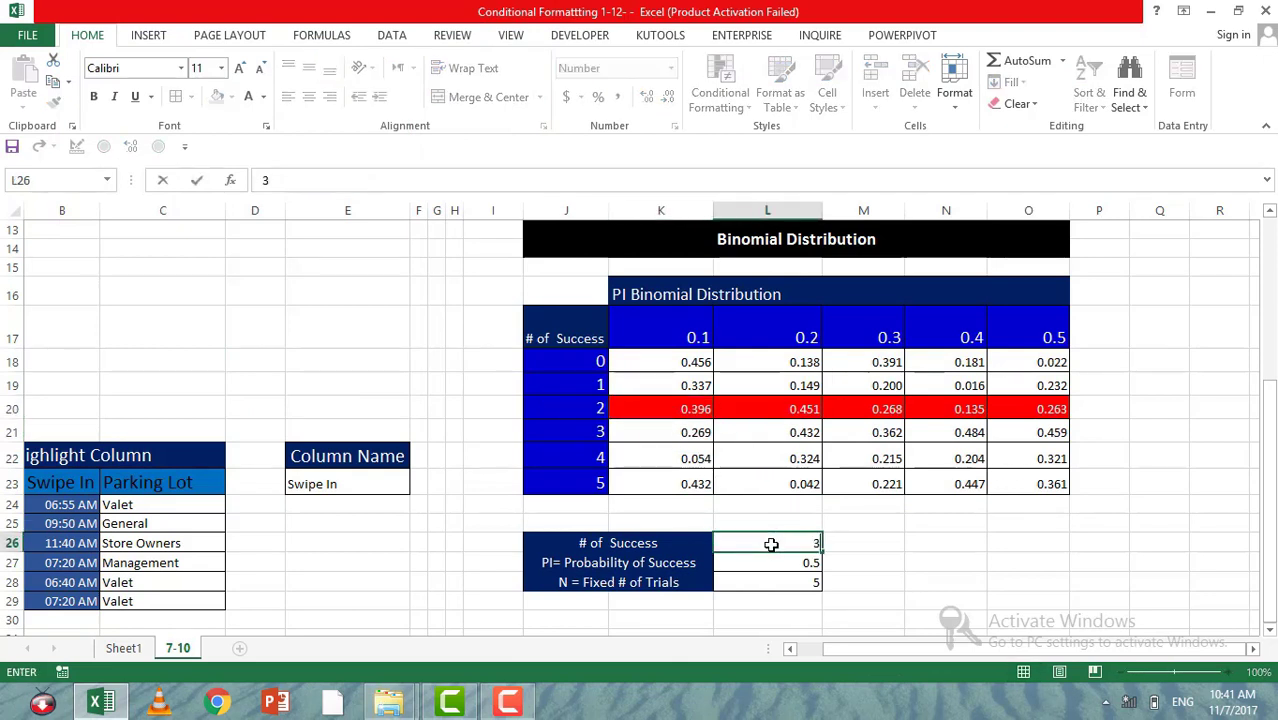
key("Return")
left_click(763, 540)
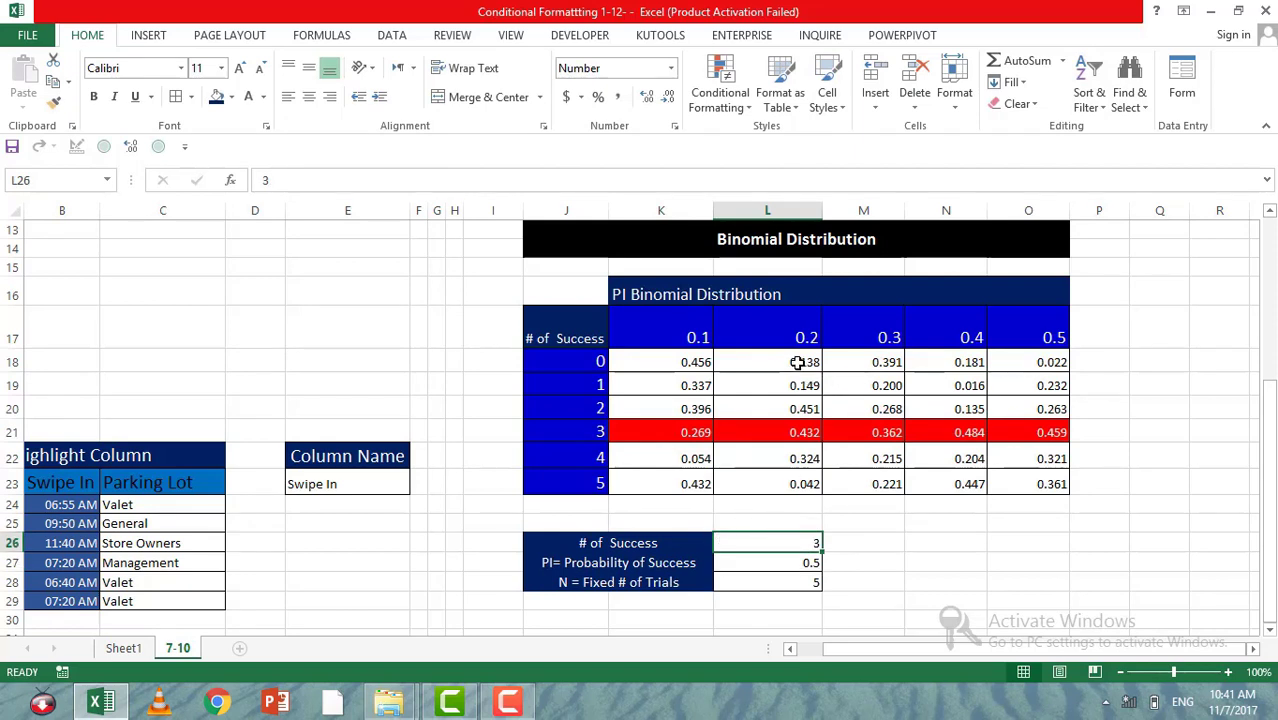
Step: Start a second formula-based conditional formatting rule for the binomial probabilities in K18:O23
left_click_drag(690, 358, 1004, 486)
left_click(720, 92)
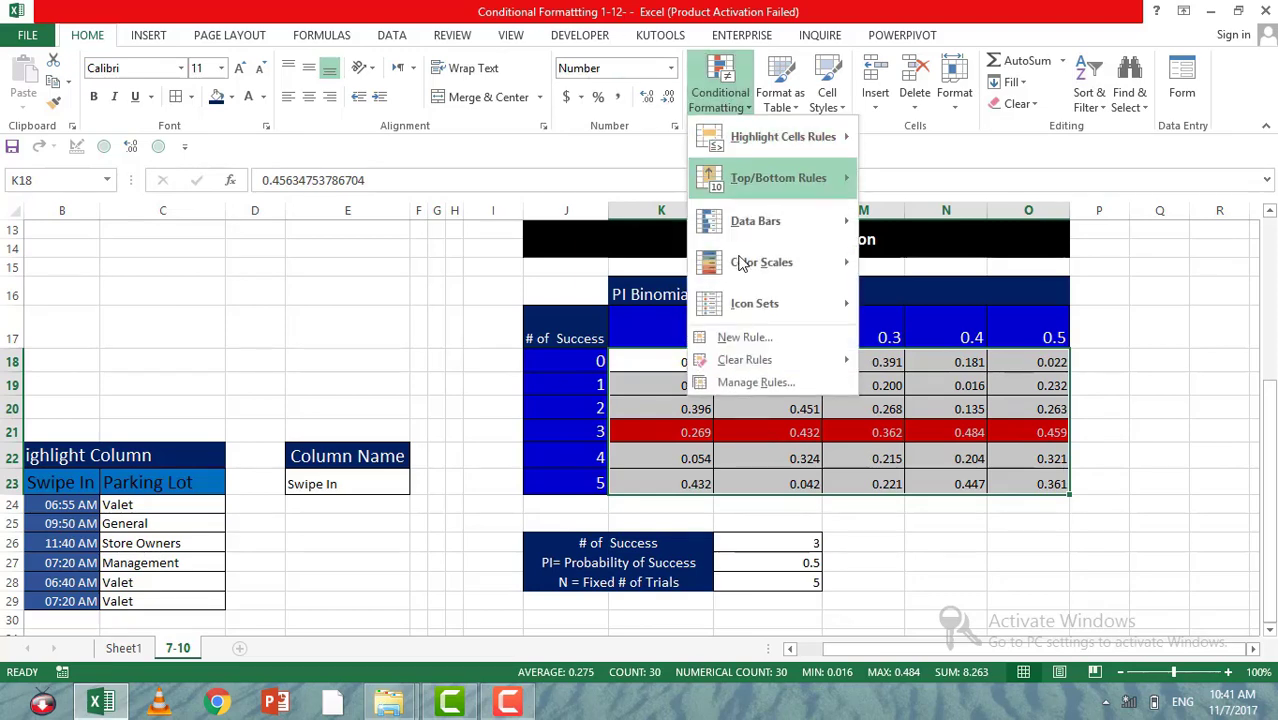
left_click(745, 337)
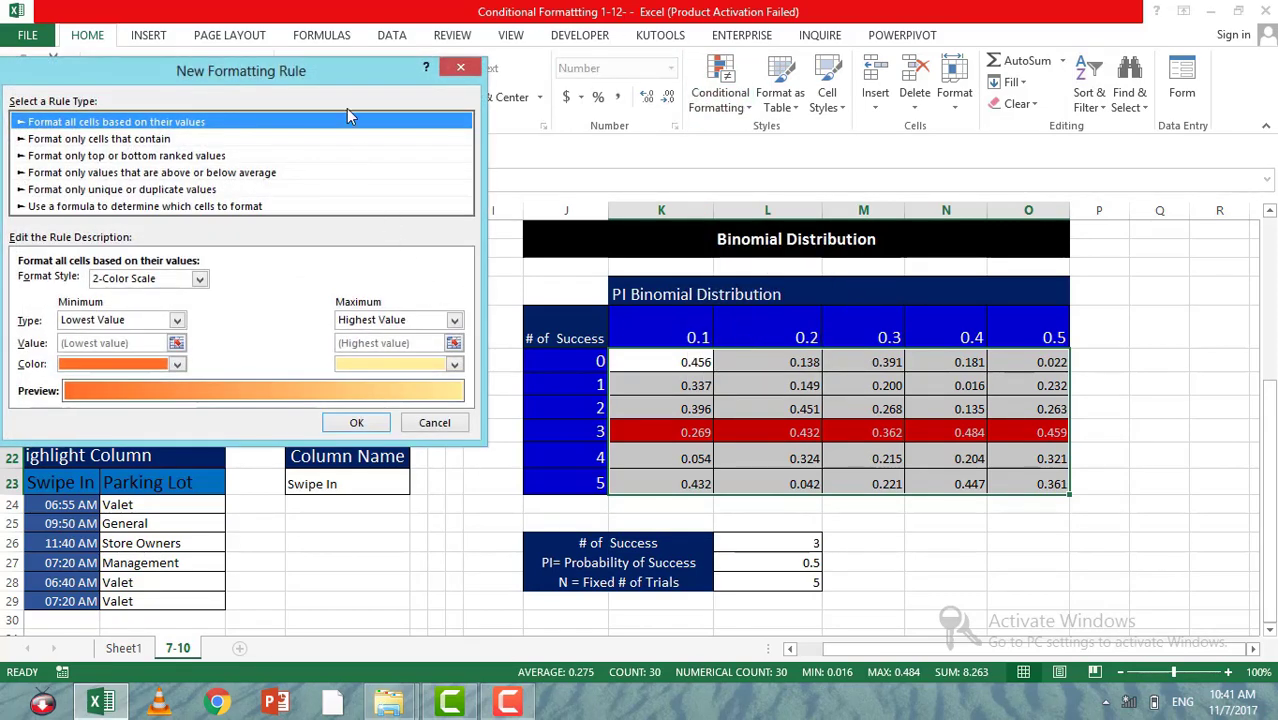
left_click_drag(323, 75, 540, 105)
left_click(400, 245)
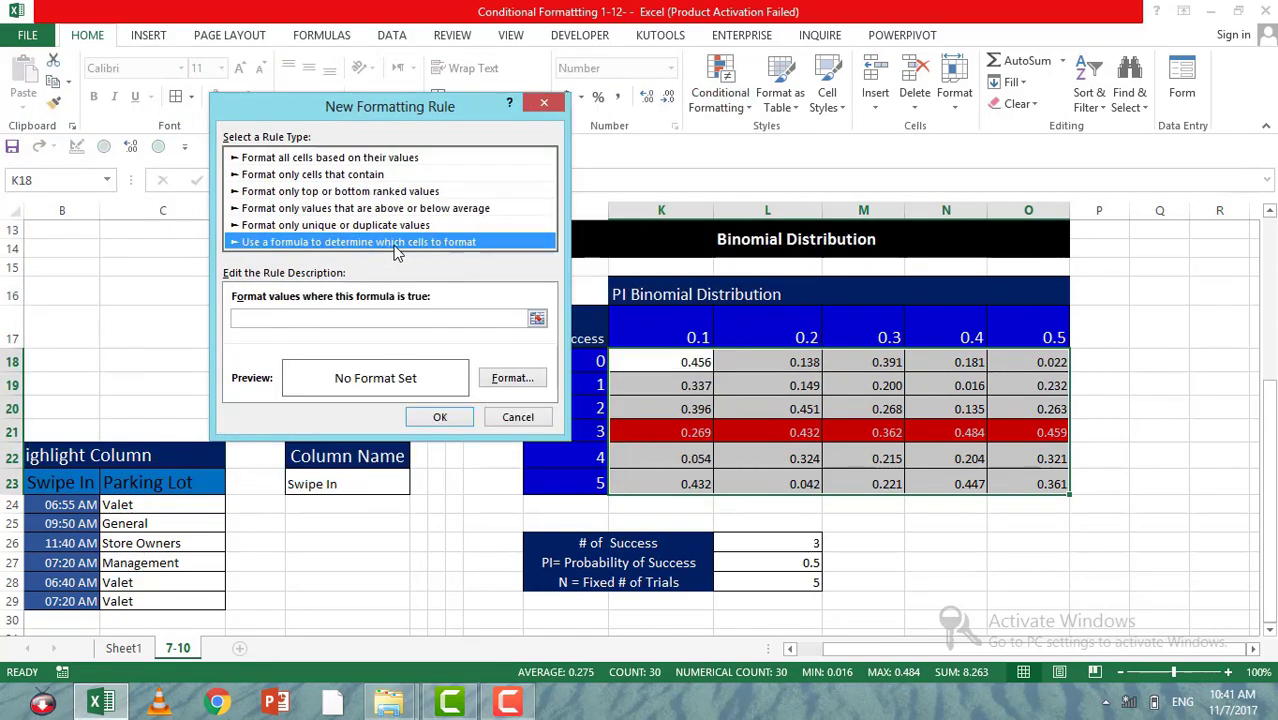
Step: Begin the rule's formula with =K$17, keeping only the row of the probability header fixed
left_click(538, 319)
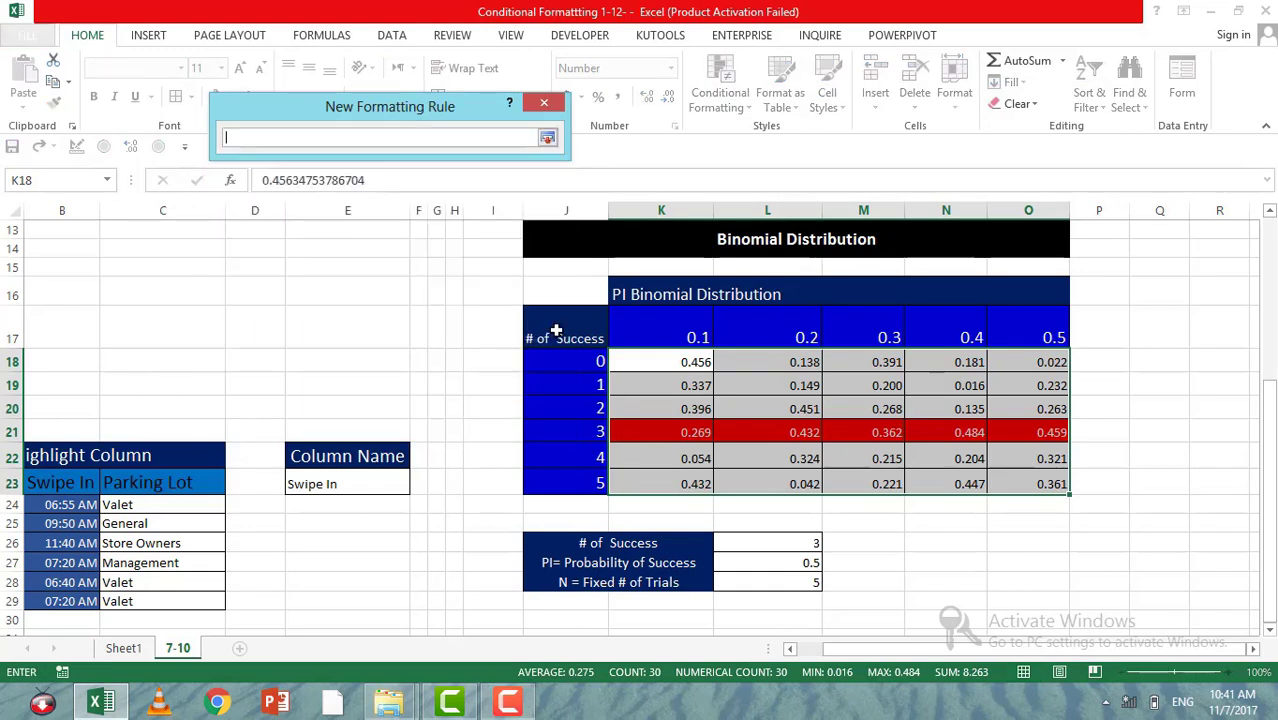
left_click(660, 334)
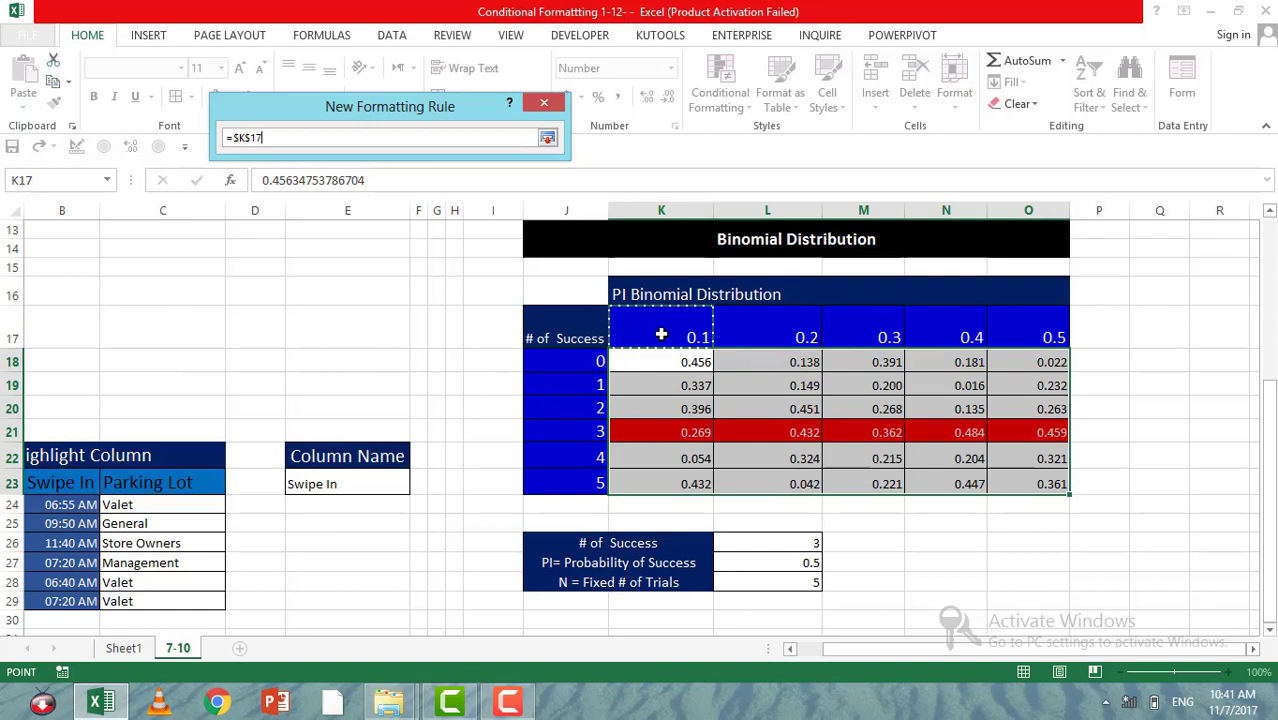
key("F4")
left_click(547, 137)
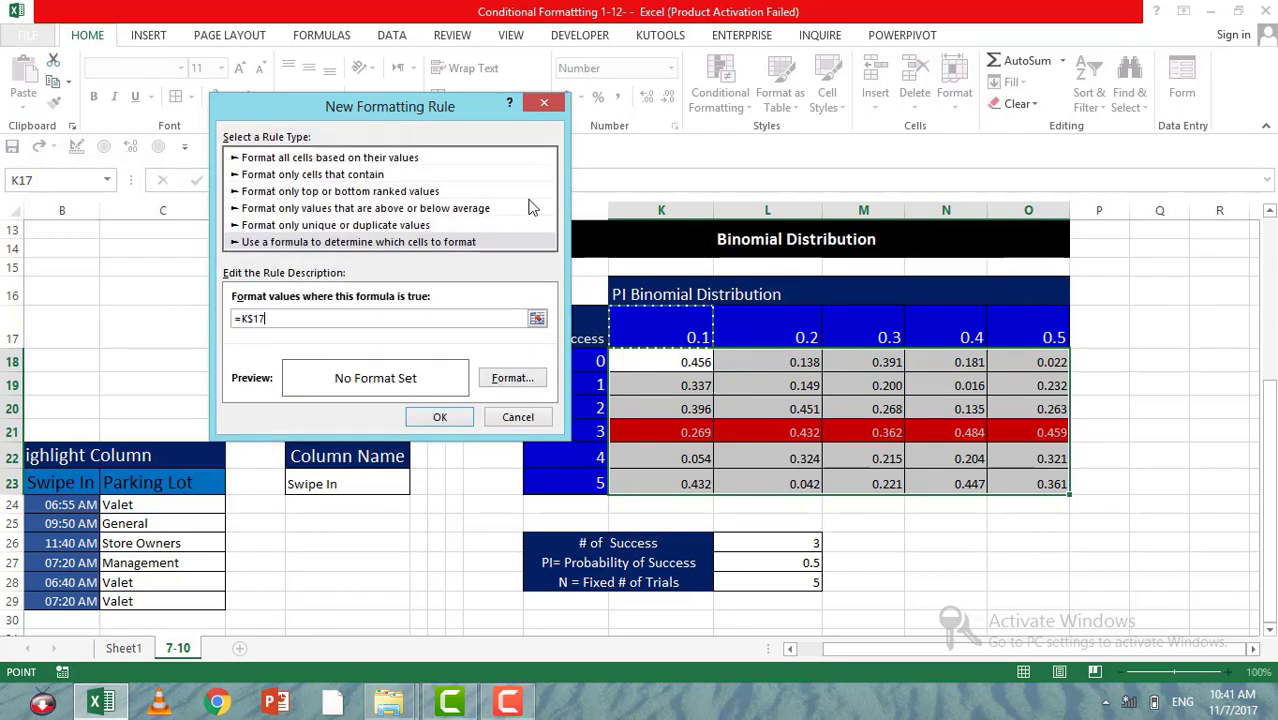
Step: Give the probability-column rule a yellow fill
left_click(512, 378)
left_click(186, 43)
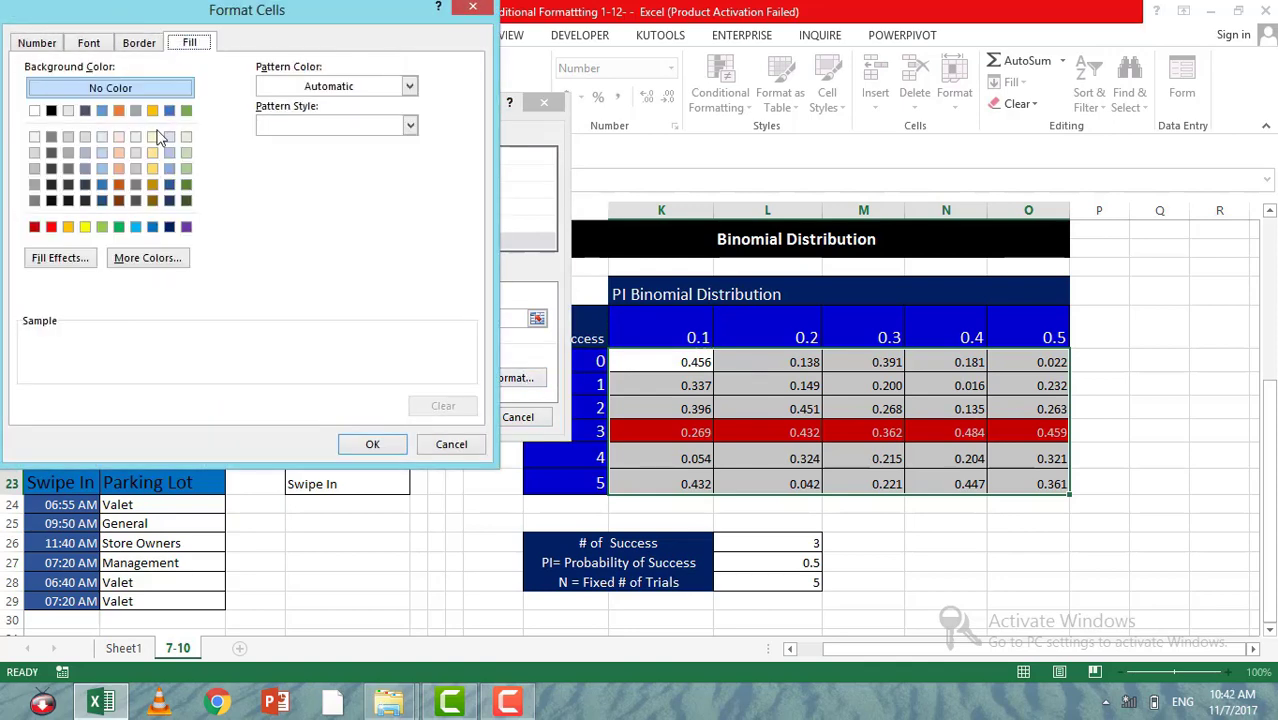
left_click(85, 226)
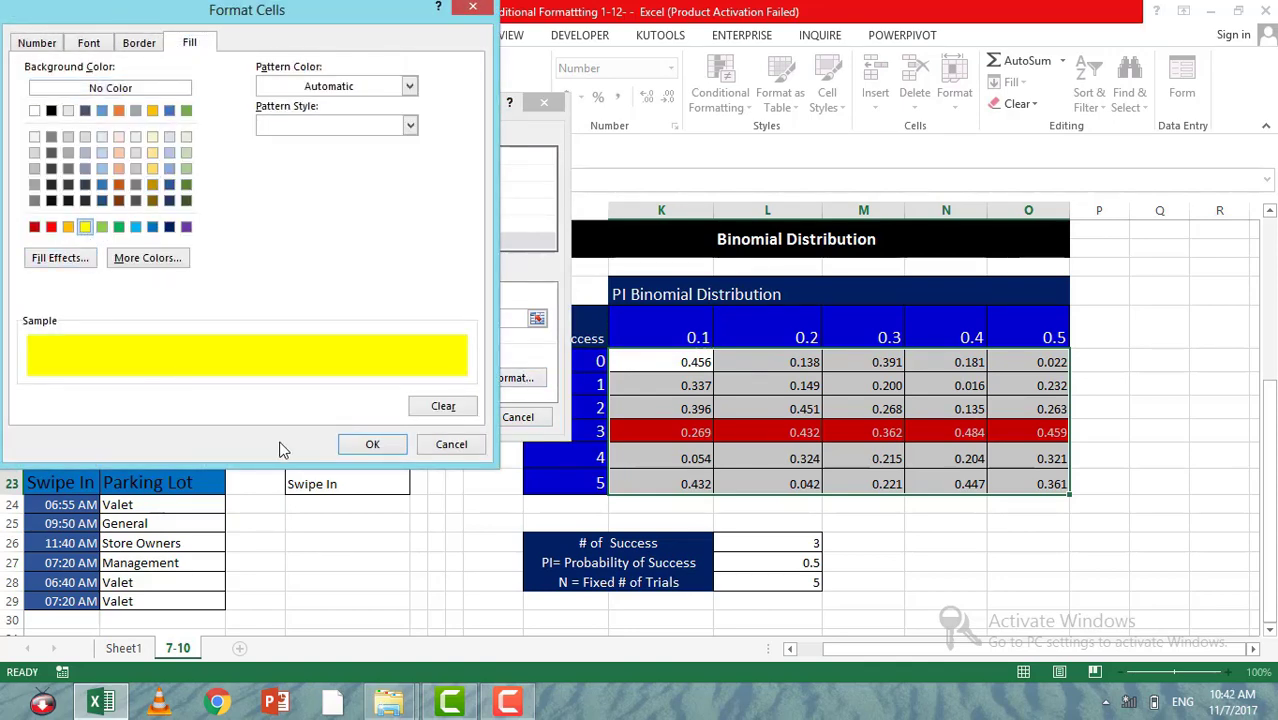
left_click(371, 444)
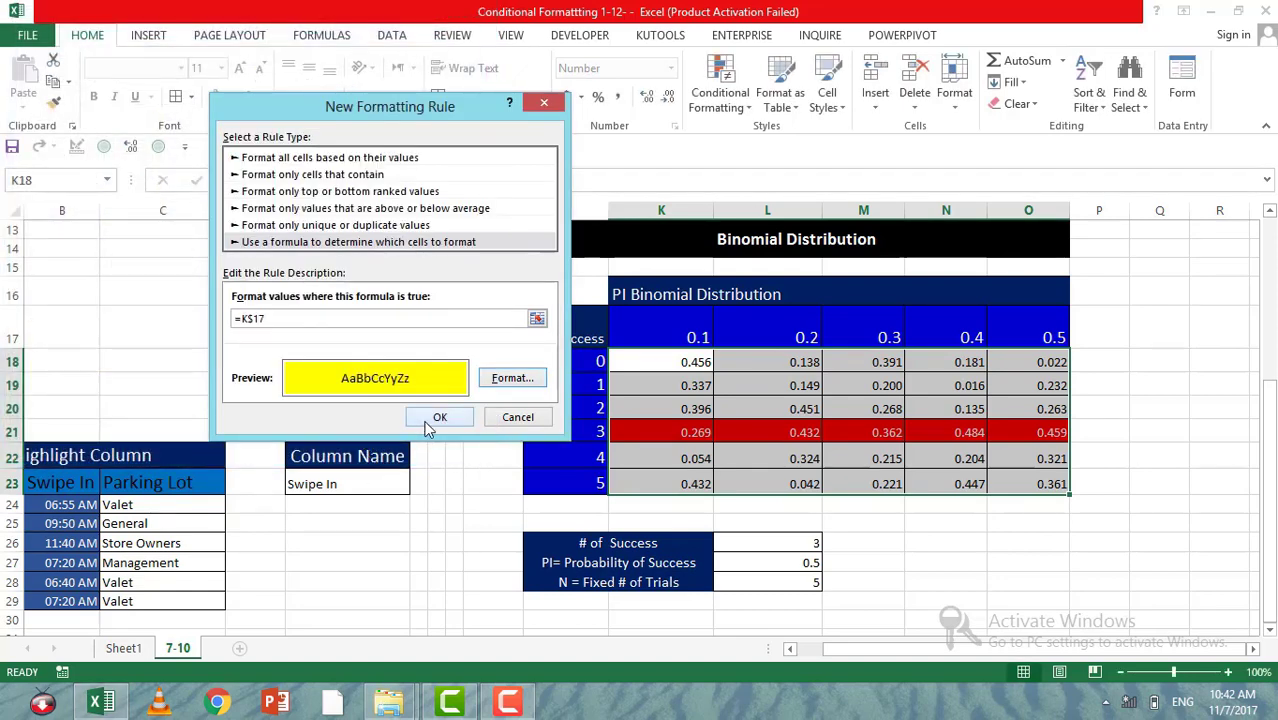
Step: Complete the formula as =K$17=$L$27 to match the chosen probability of success, and apply the rule
left_click(286, 320)
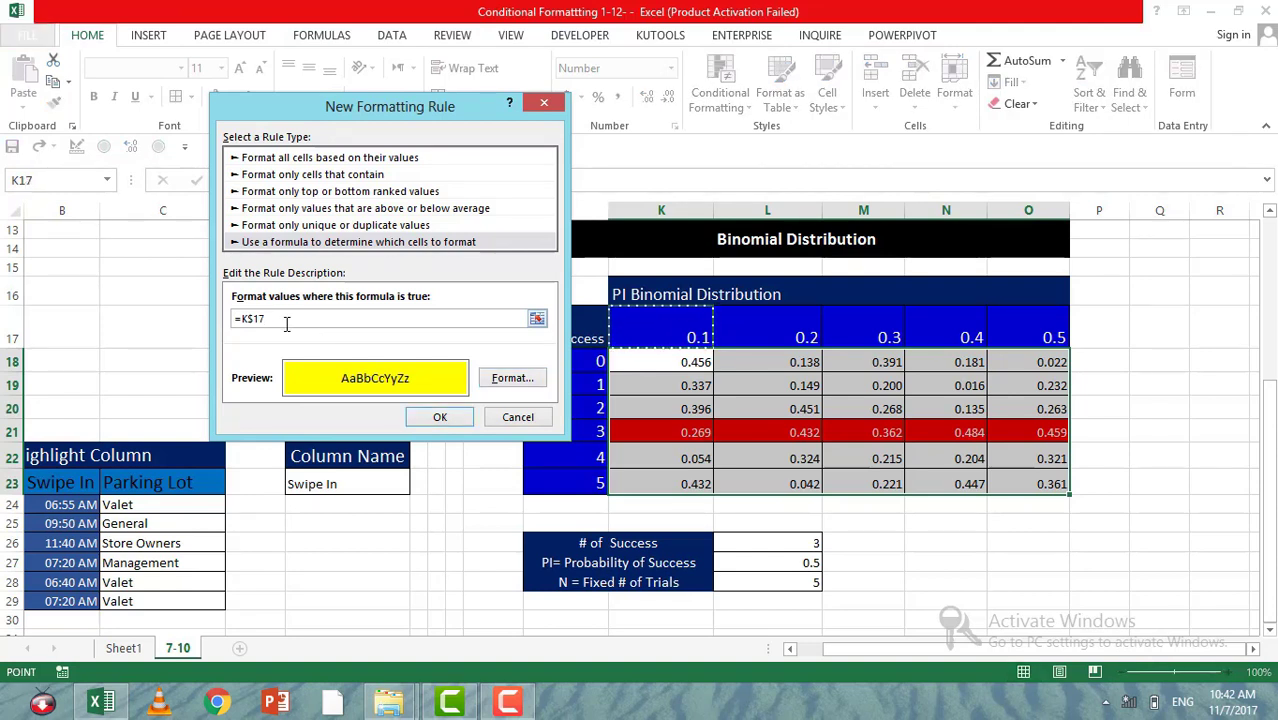
type("=")
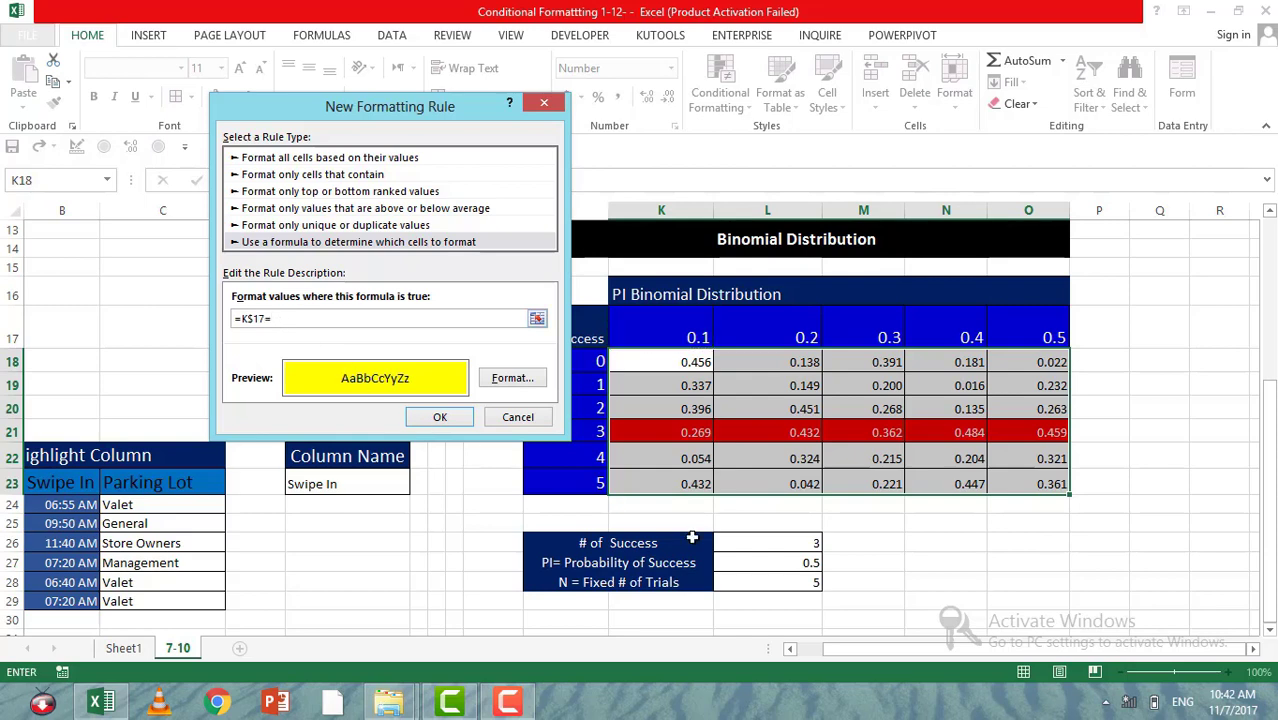
left_click(775, 563)
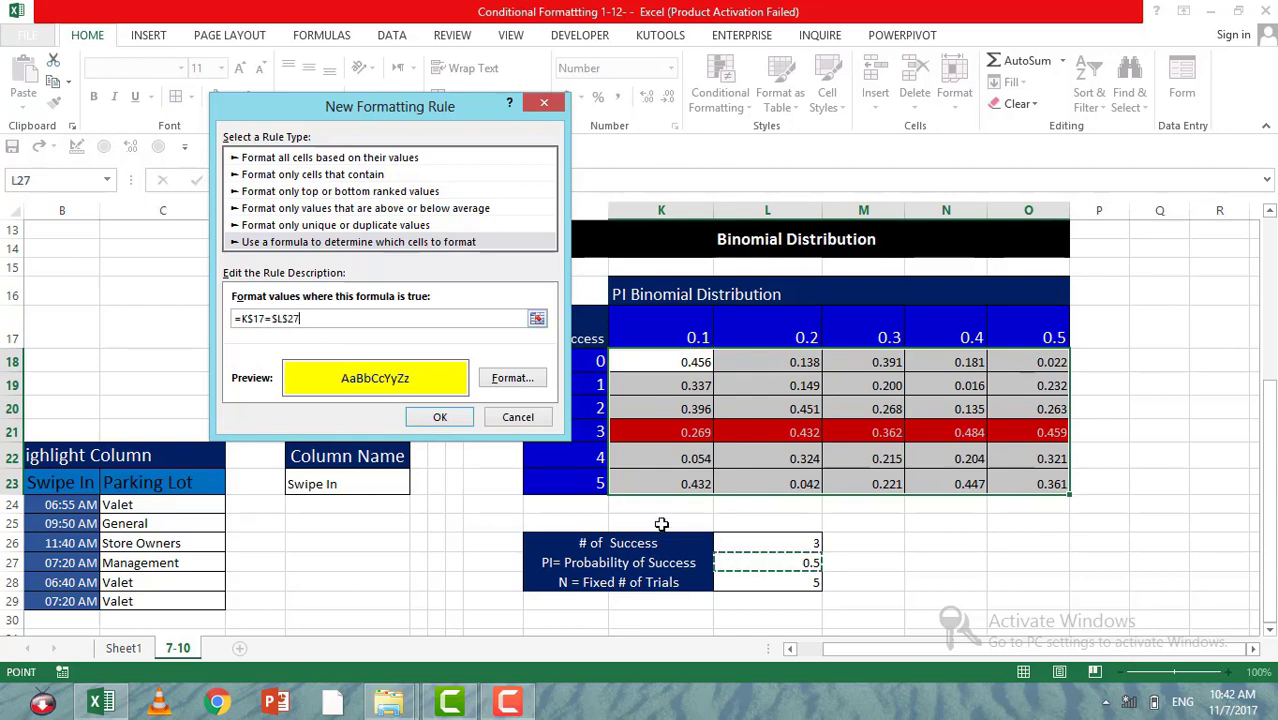
left_click(456, 420)
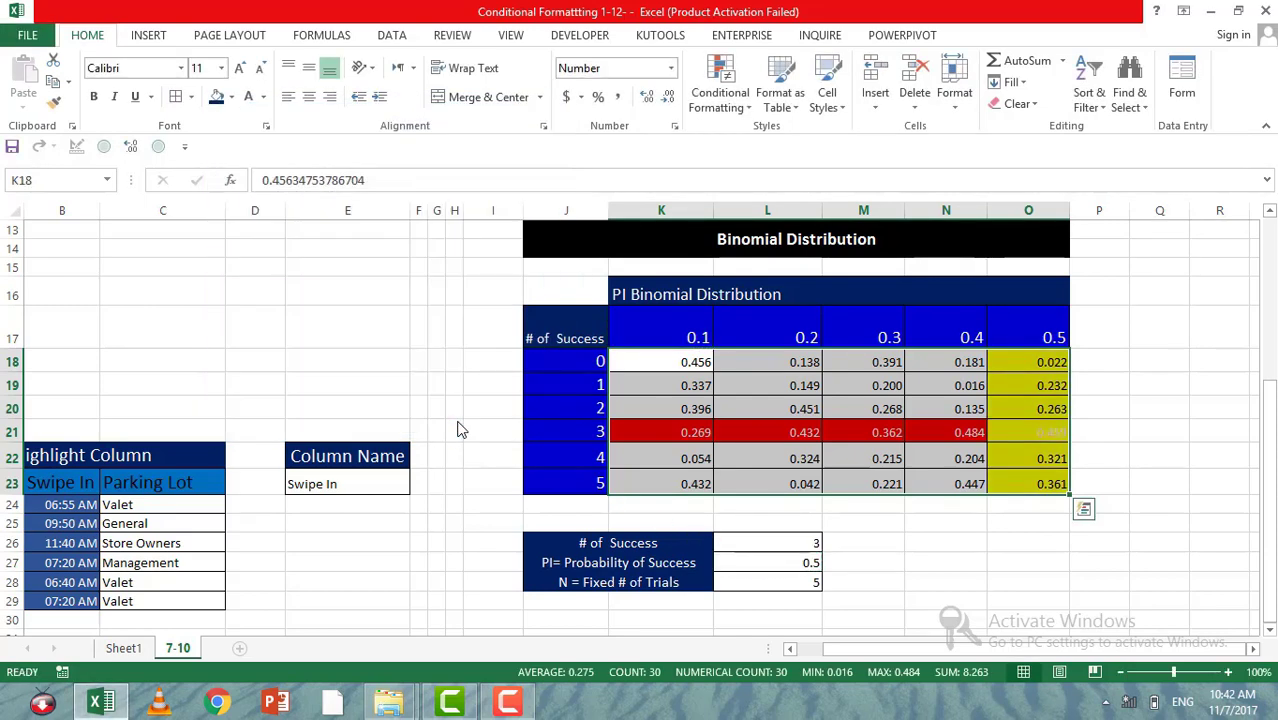
left_click(1014, 434)
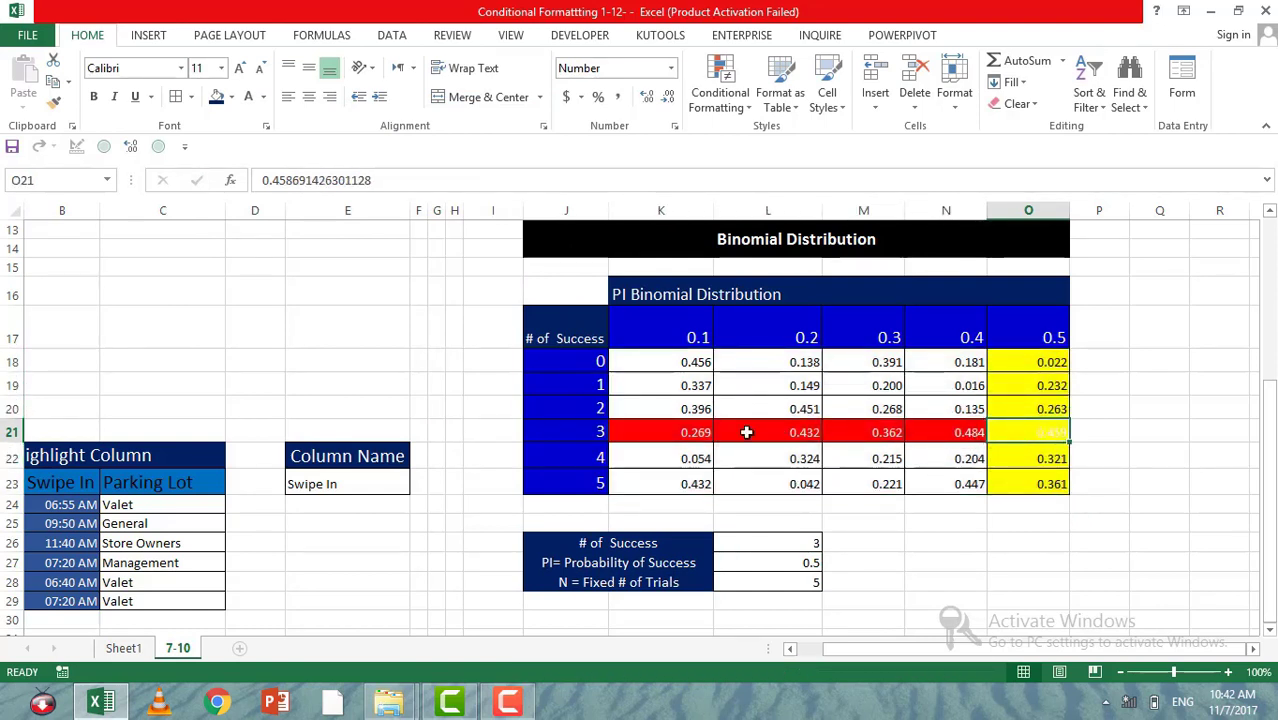
left_click_drag(995, 434, 1030, 434)
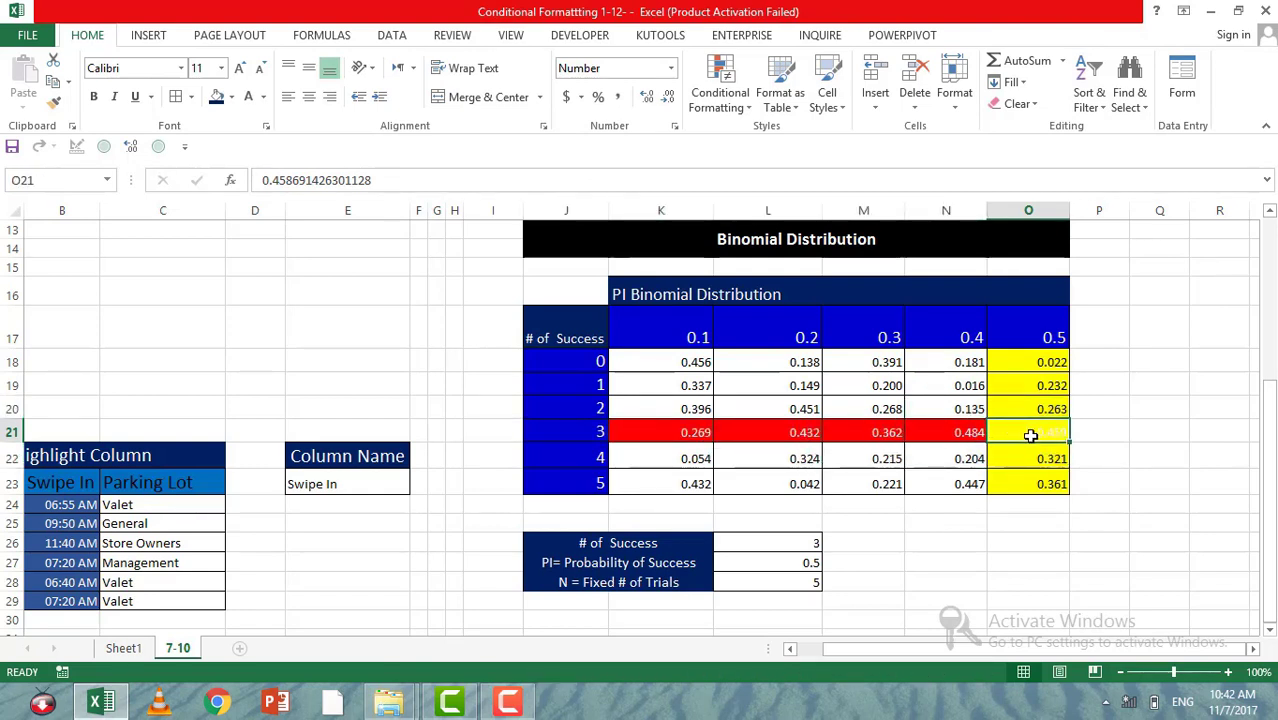
left_click(720, 95)
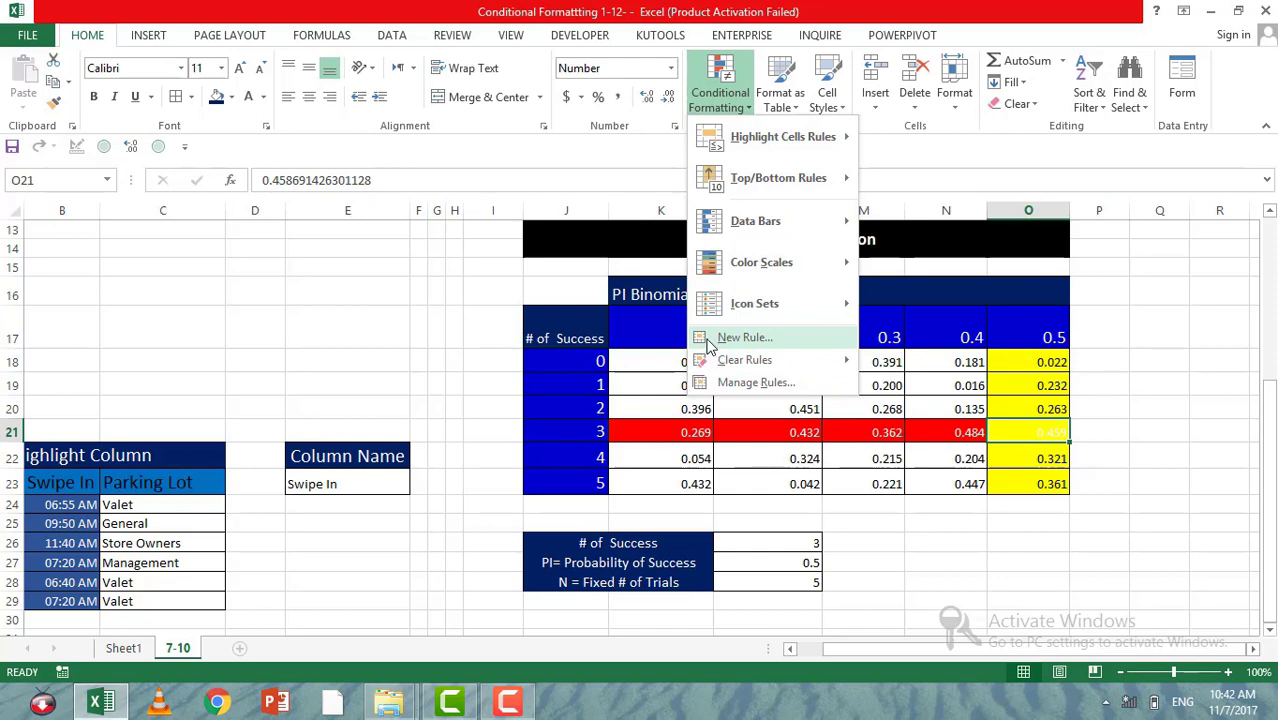
left_click(742, 338)
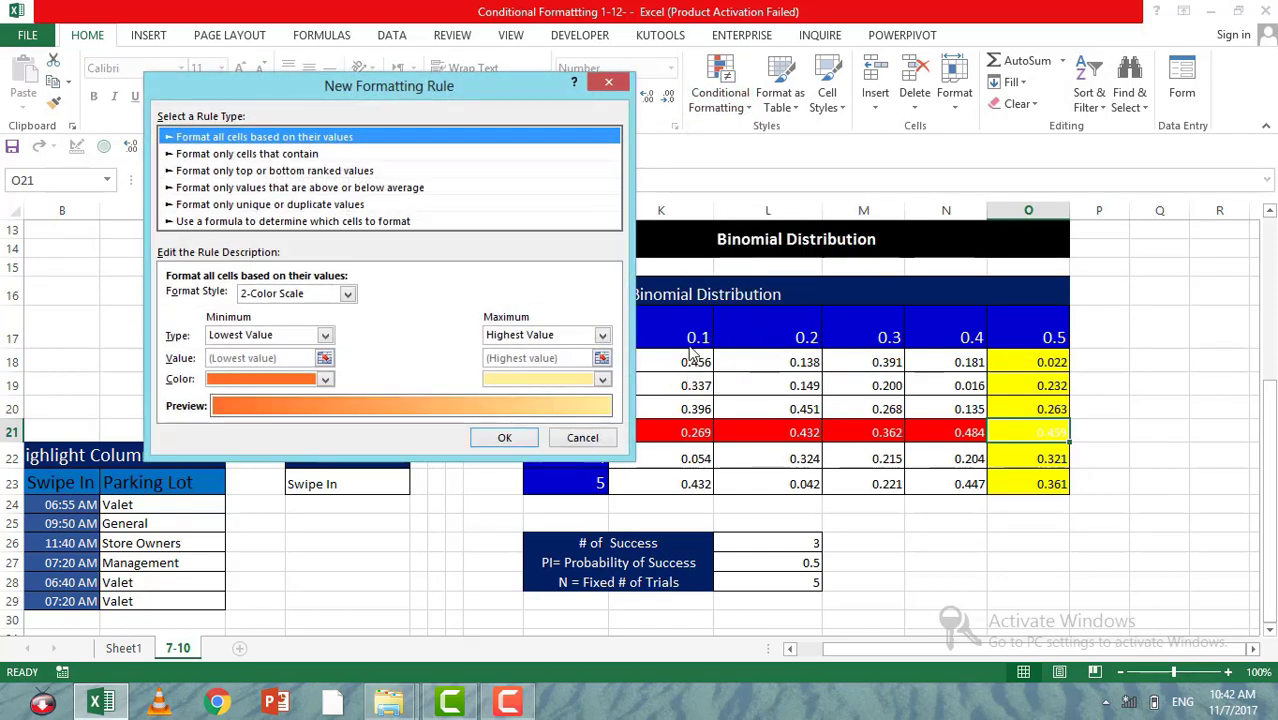
left_click(613, 83)
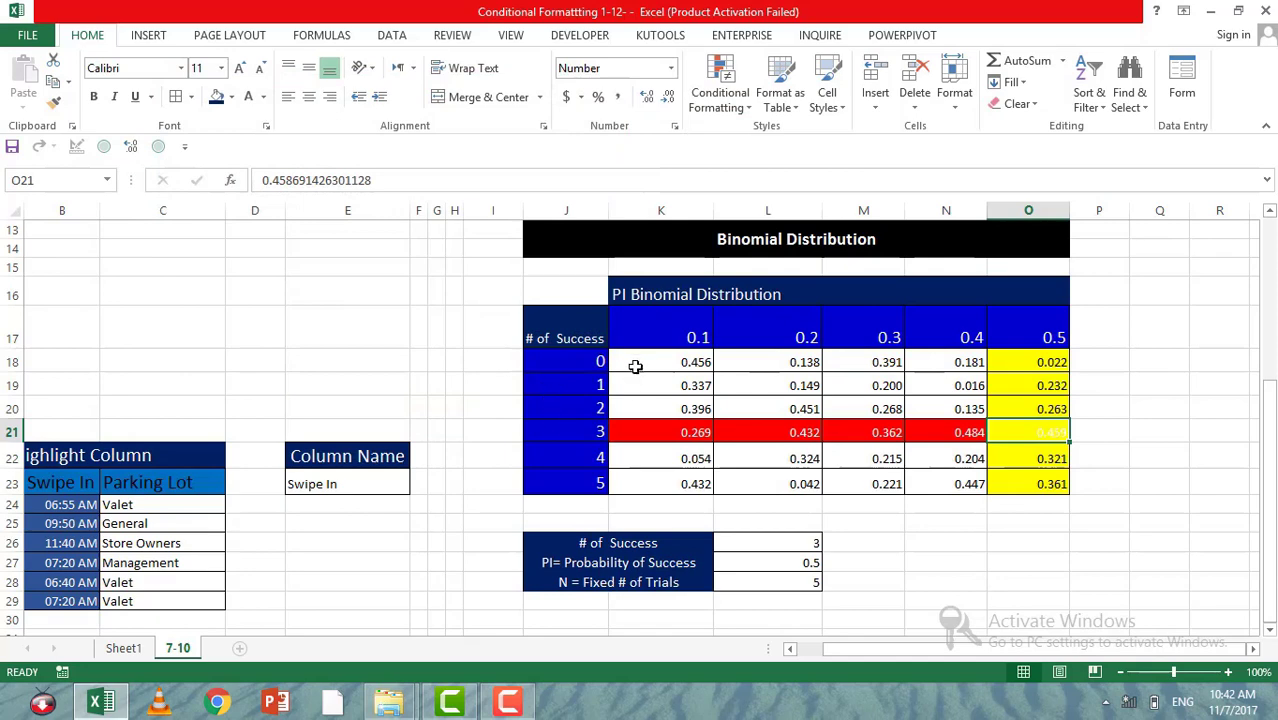
Step: Start a third formula-based conditional formatting rule for K18:O23 to cover the row and column intersection
left_click_drag(635, 367, 1064, 485)
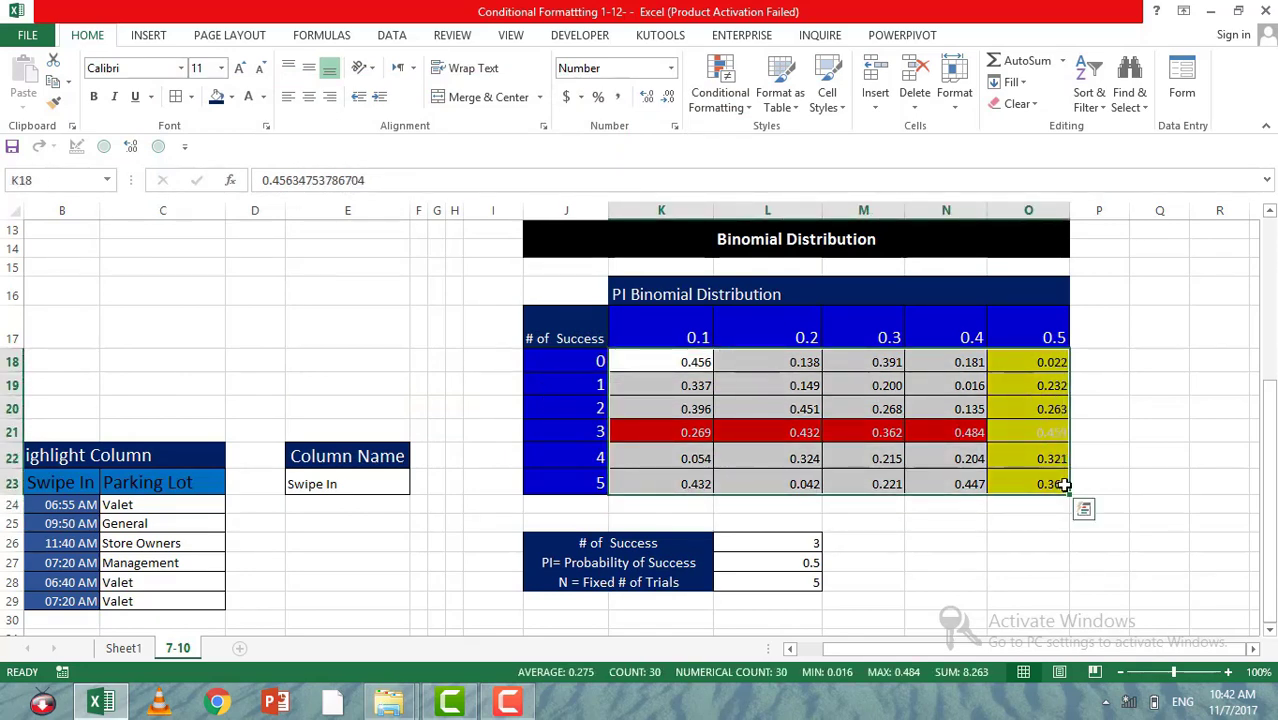
left_click(720, 92)
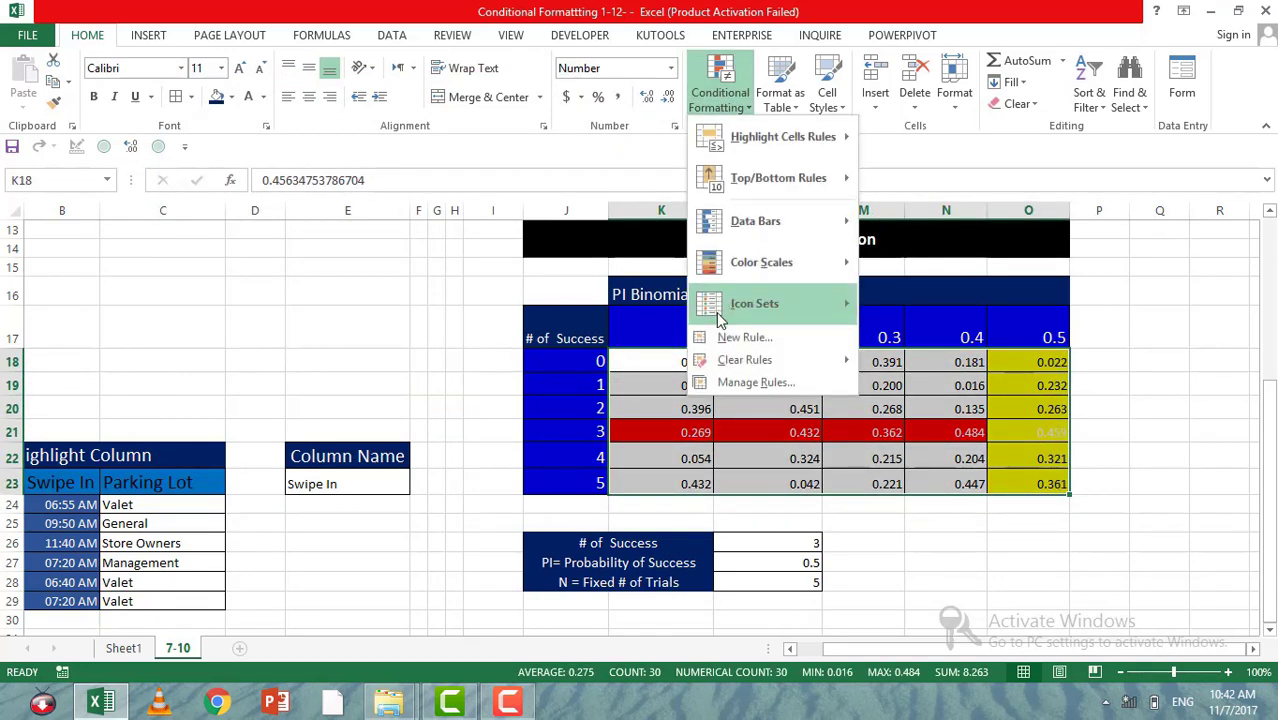
left_click(738, 337)
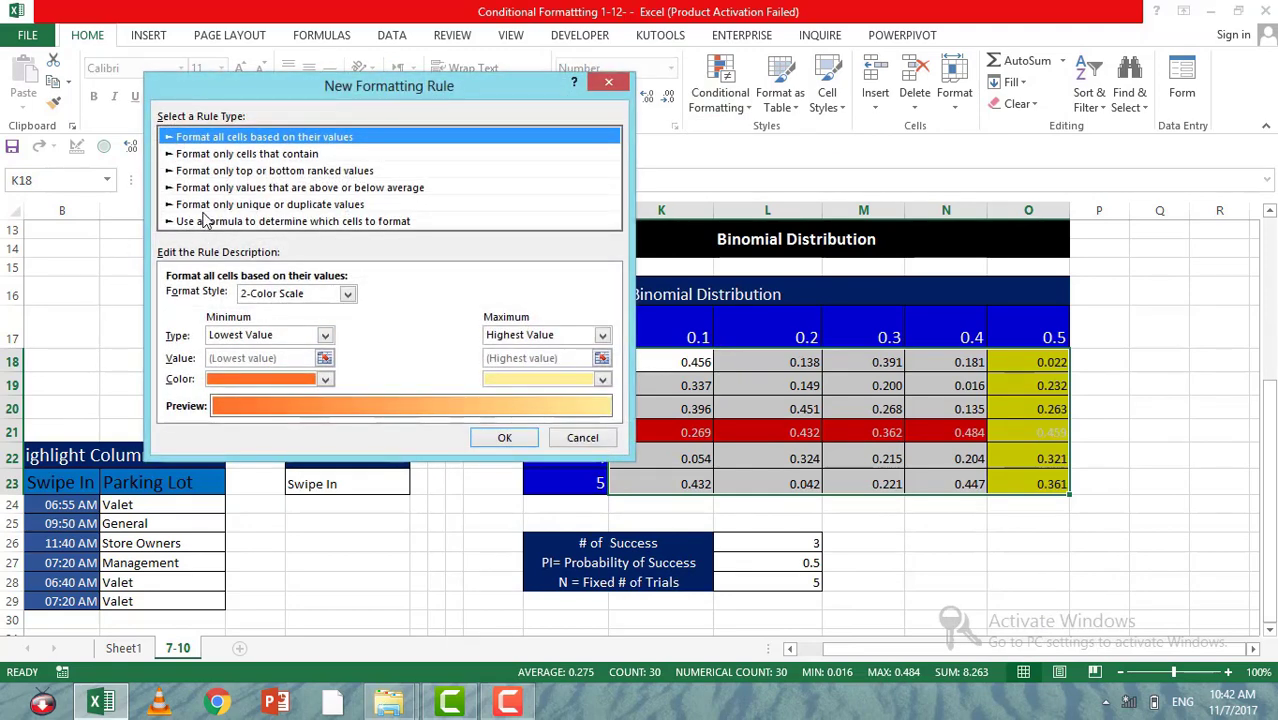
left_click(204, 220)
Step: Begin the intersection rule's formula with =AND($J18=$L$26, keeping only the column fixed in the success-count reference
left_click(298, 298)
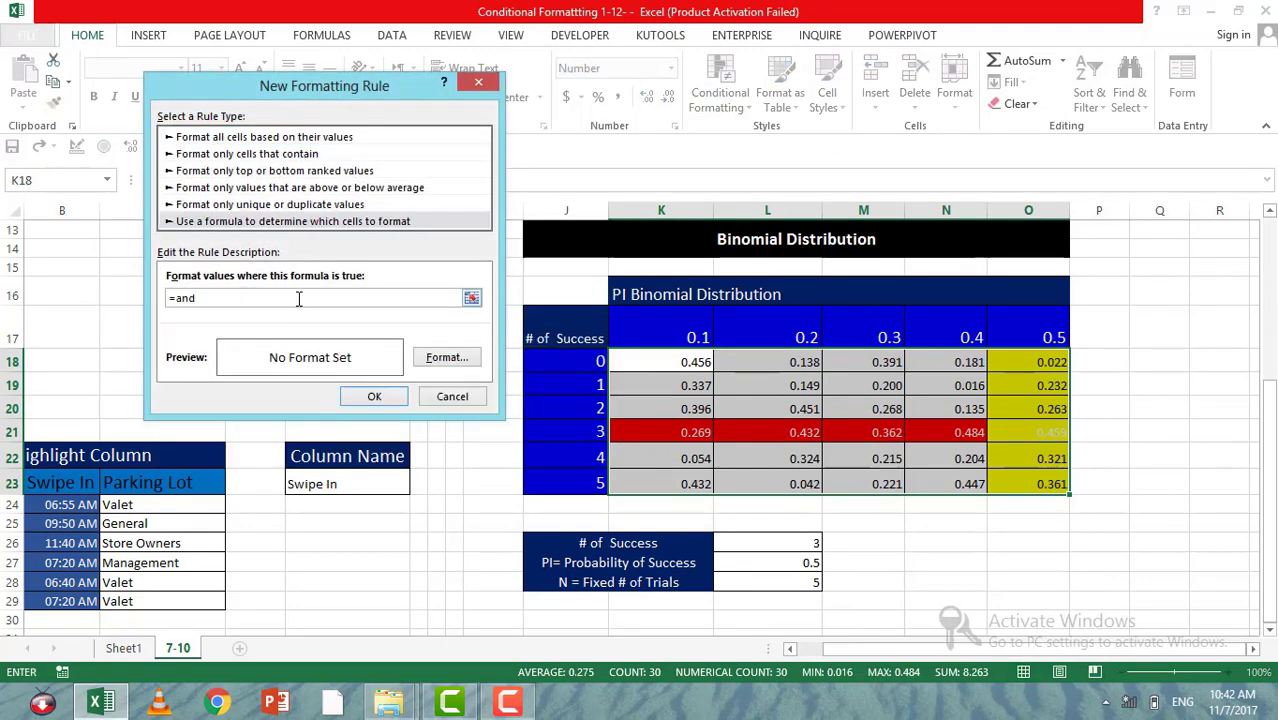
left_click(549, 361)
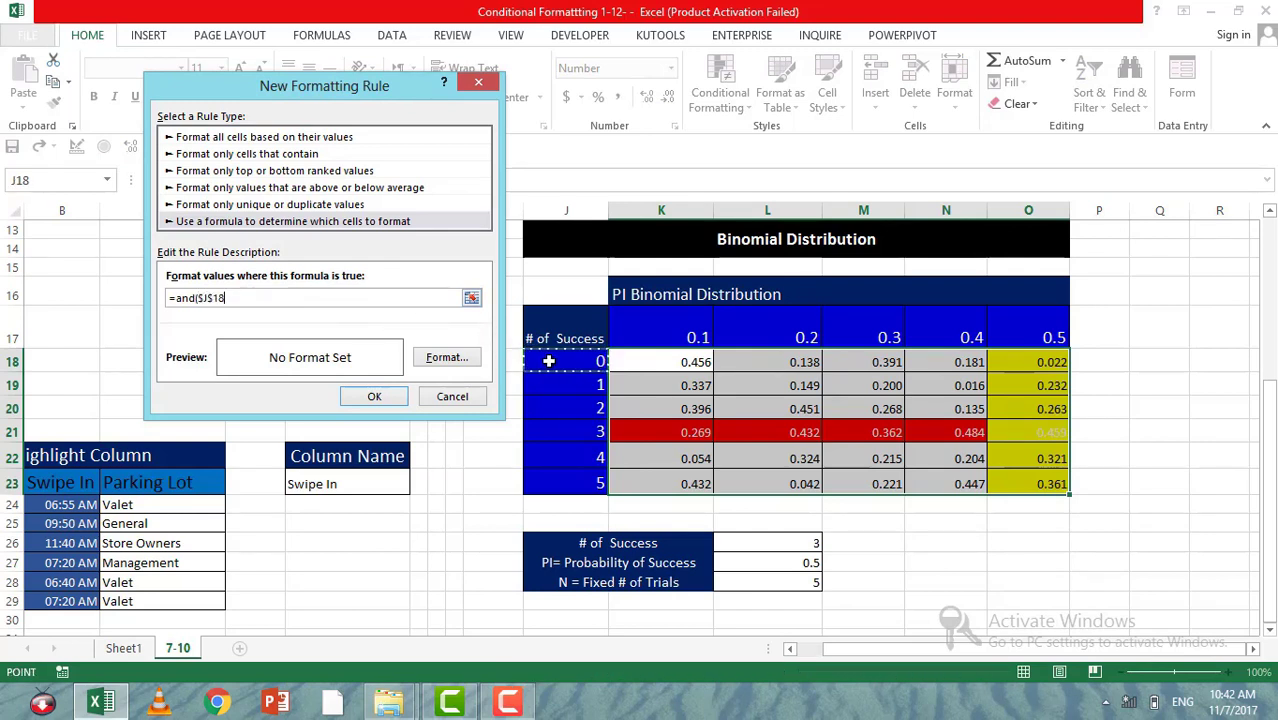
key("F4")
key("F4")
type("=")
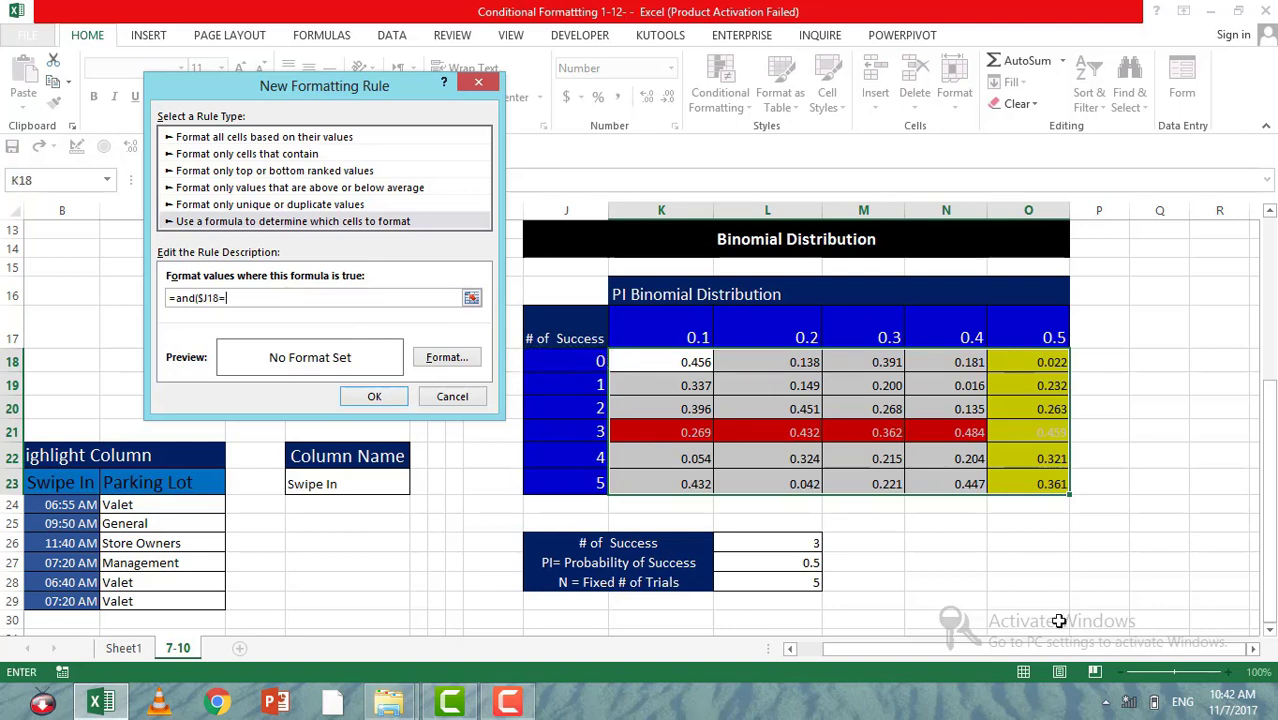
left_click(791, 541)
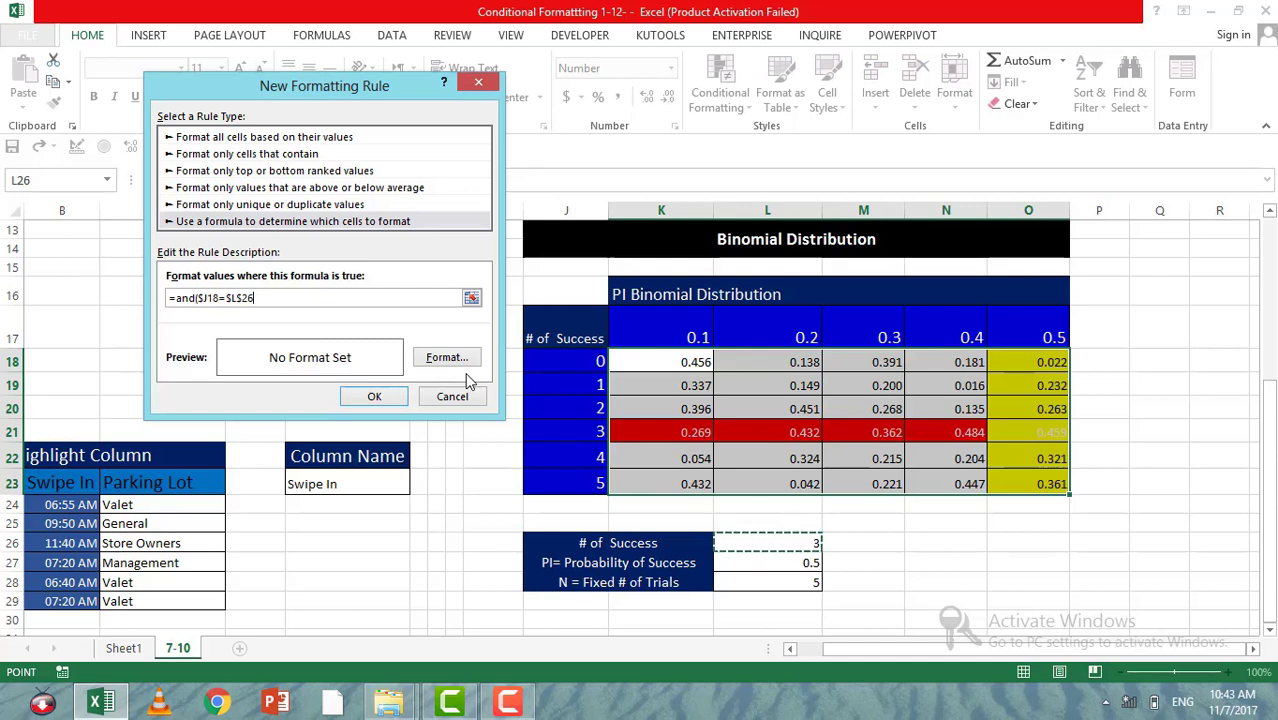
Step: Add the second AND condition K$17=$L$27 to match the probability header with the chosen probability of success
type(",")
left_click(687, 334)
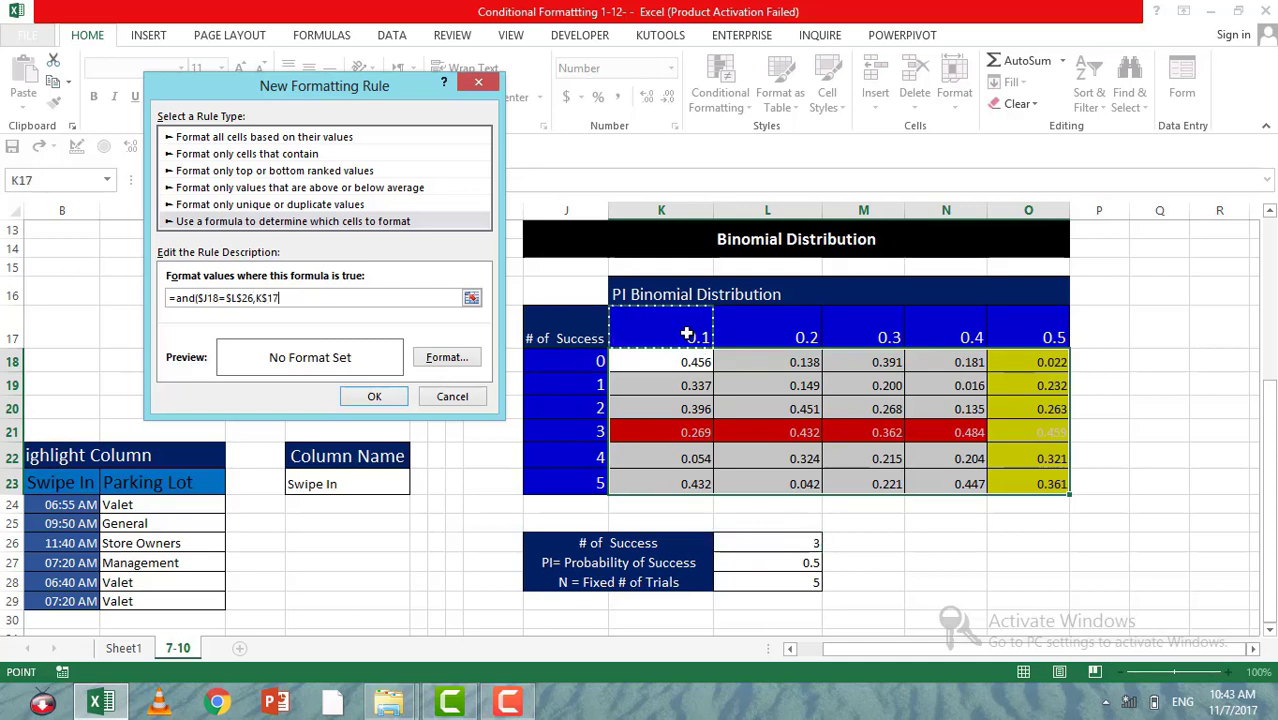
type("=")
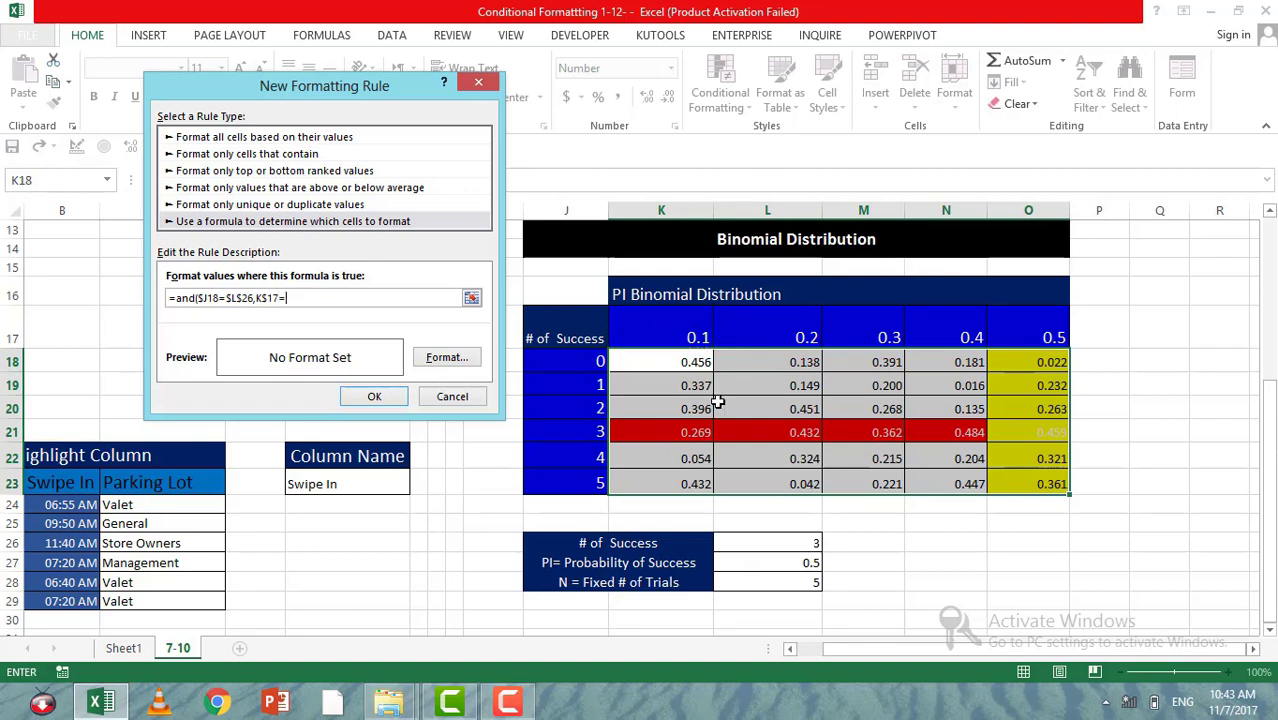
left_click(810, 566)
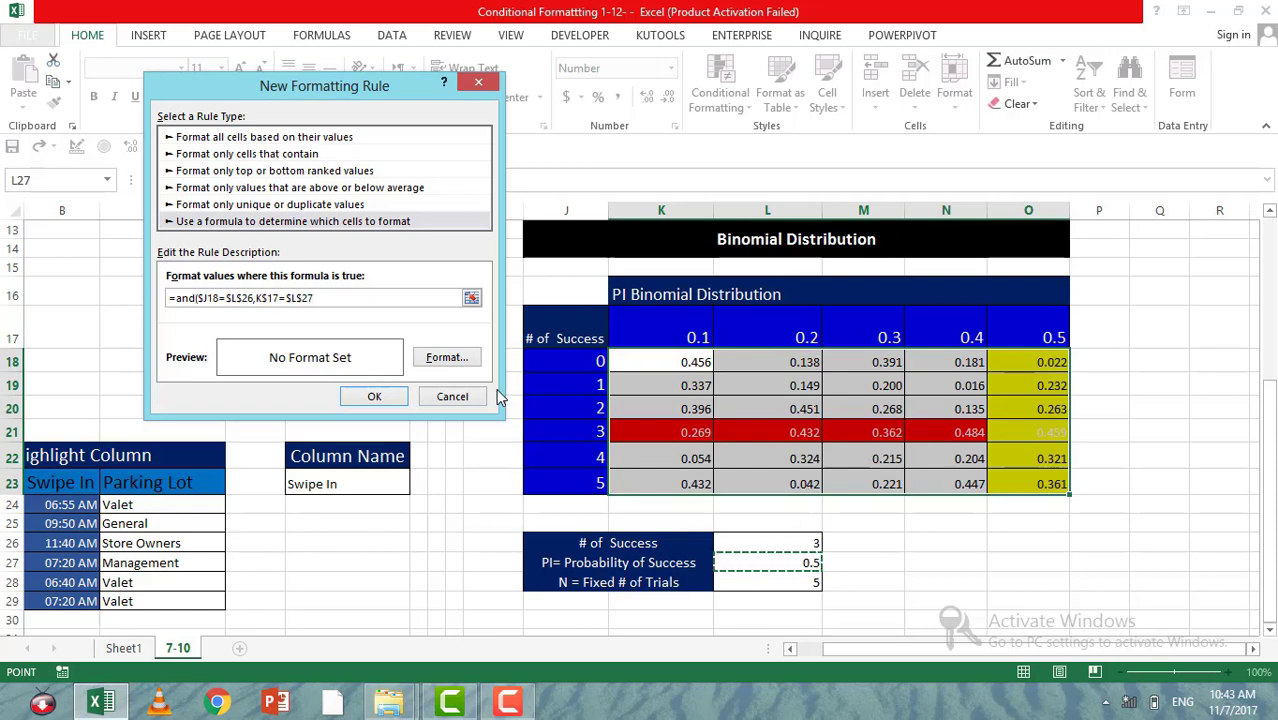
Step: Give the intersection rule an orange fill with black font, and apply the rule to the table
left_click(447, 357)
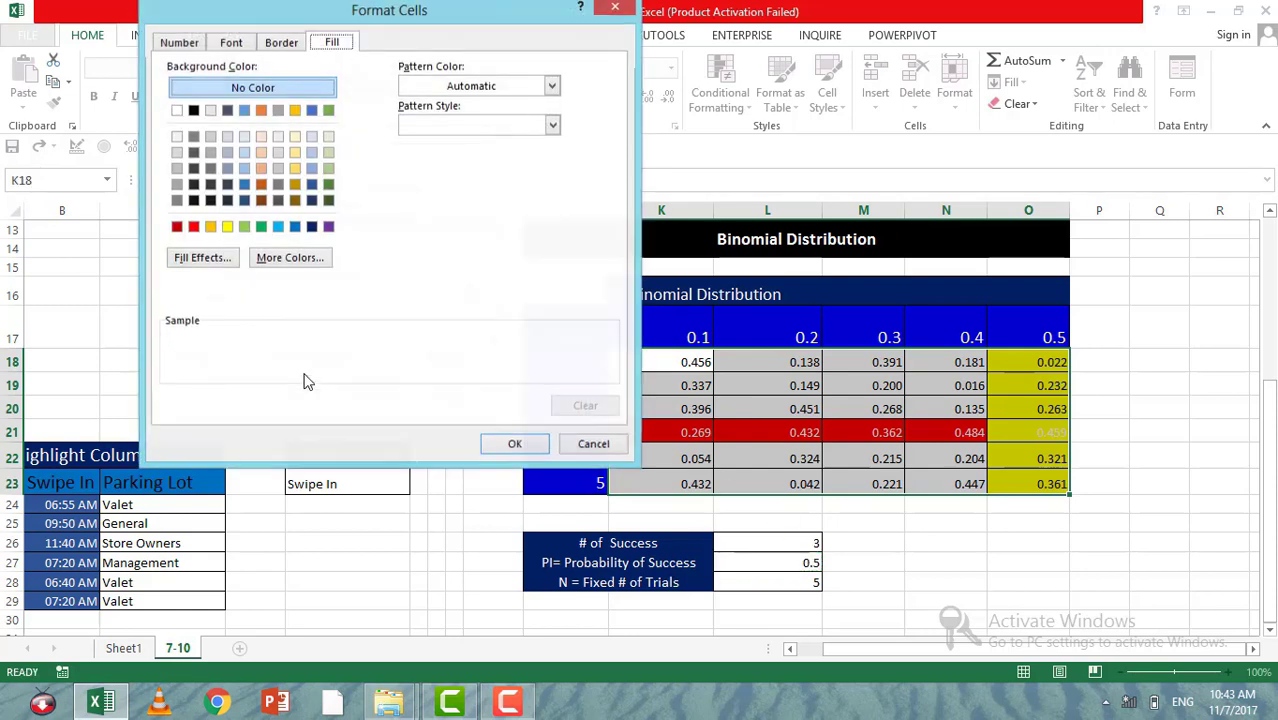
left_click(210, 226)
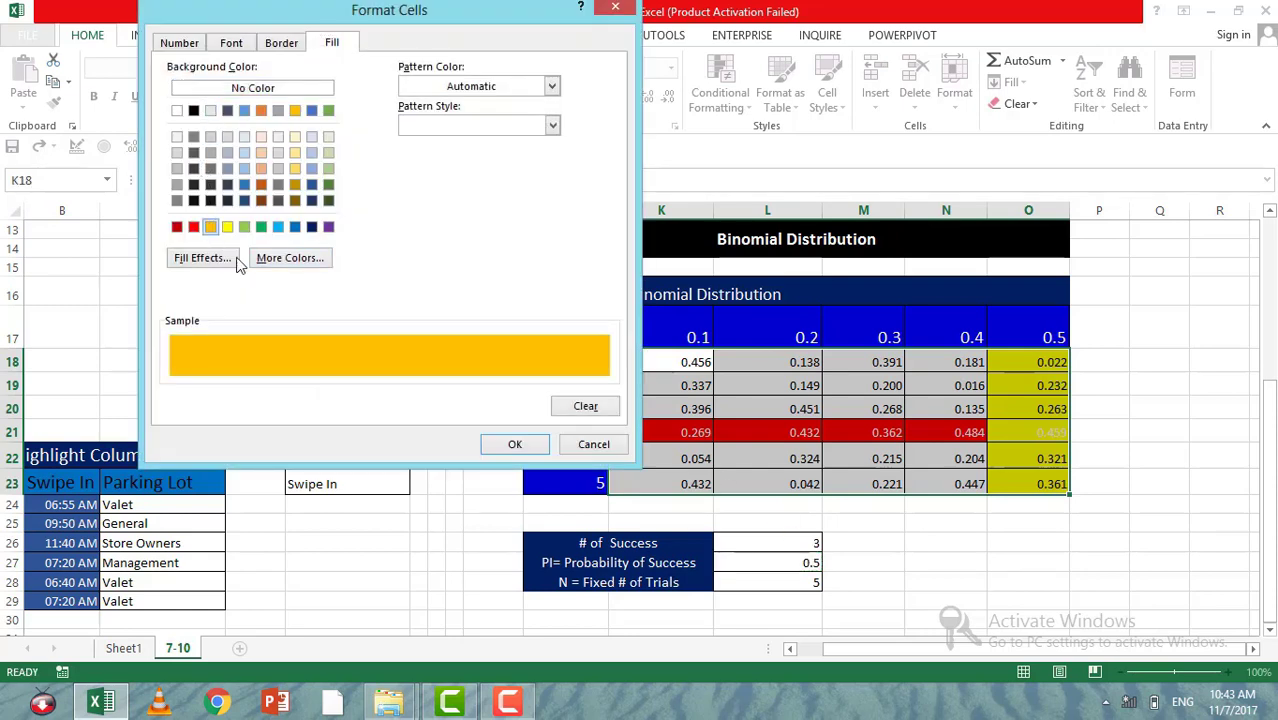
left_click(231, 43)
left_click(512, 199)
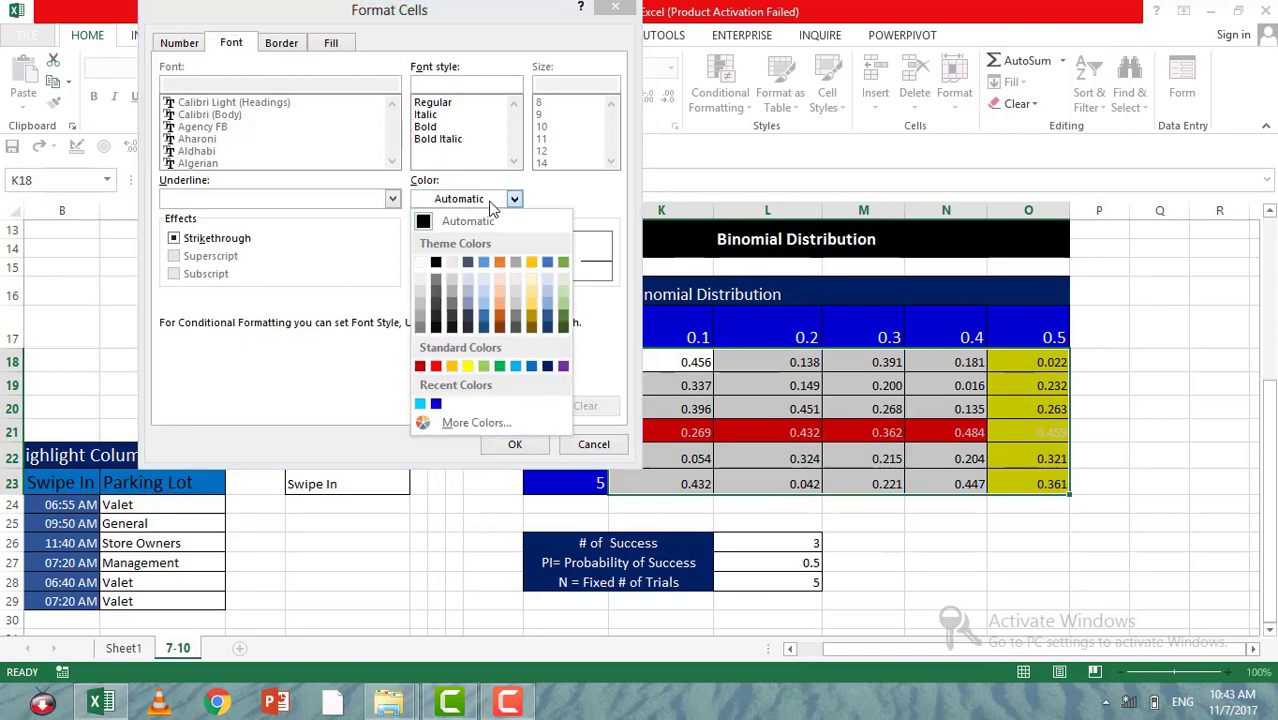
left_click(441, 258)
left_click(518, 446)
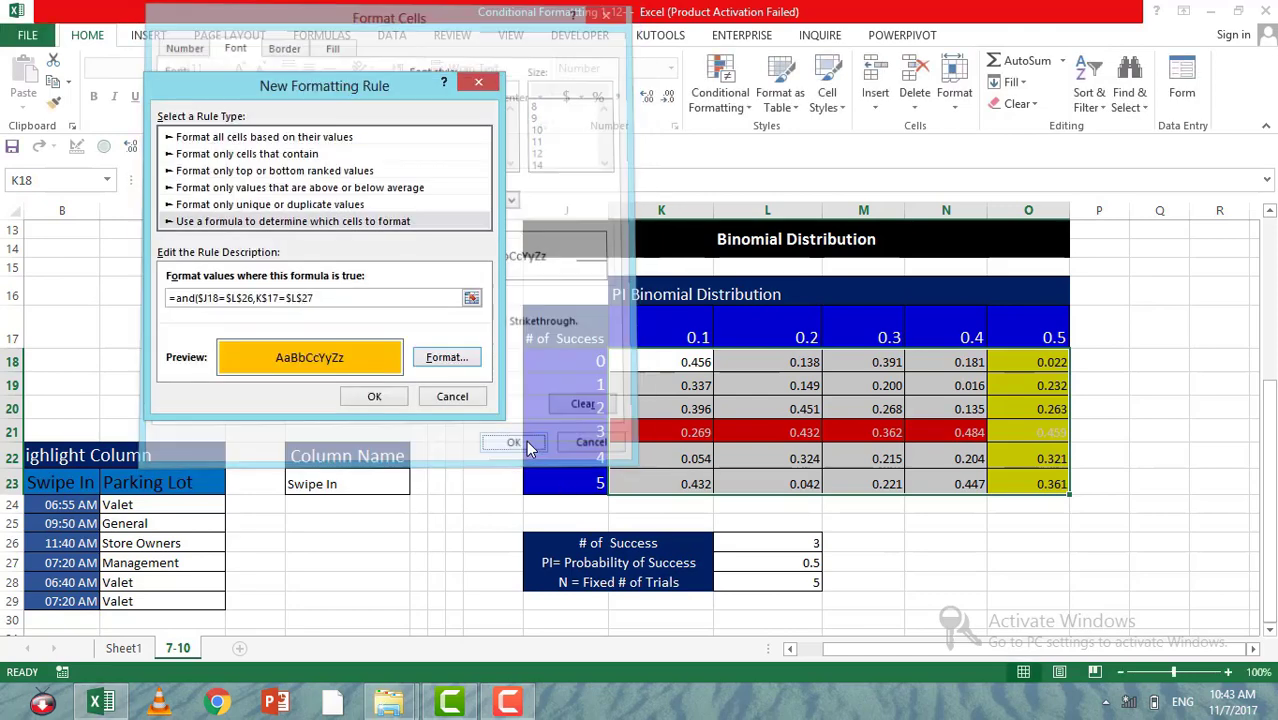
left_click(384, 398)
left_click(888, 433)
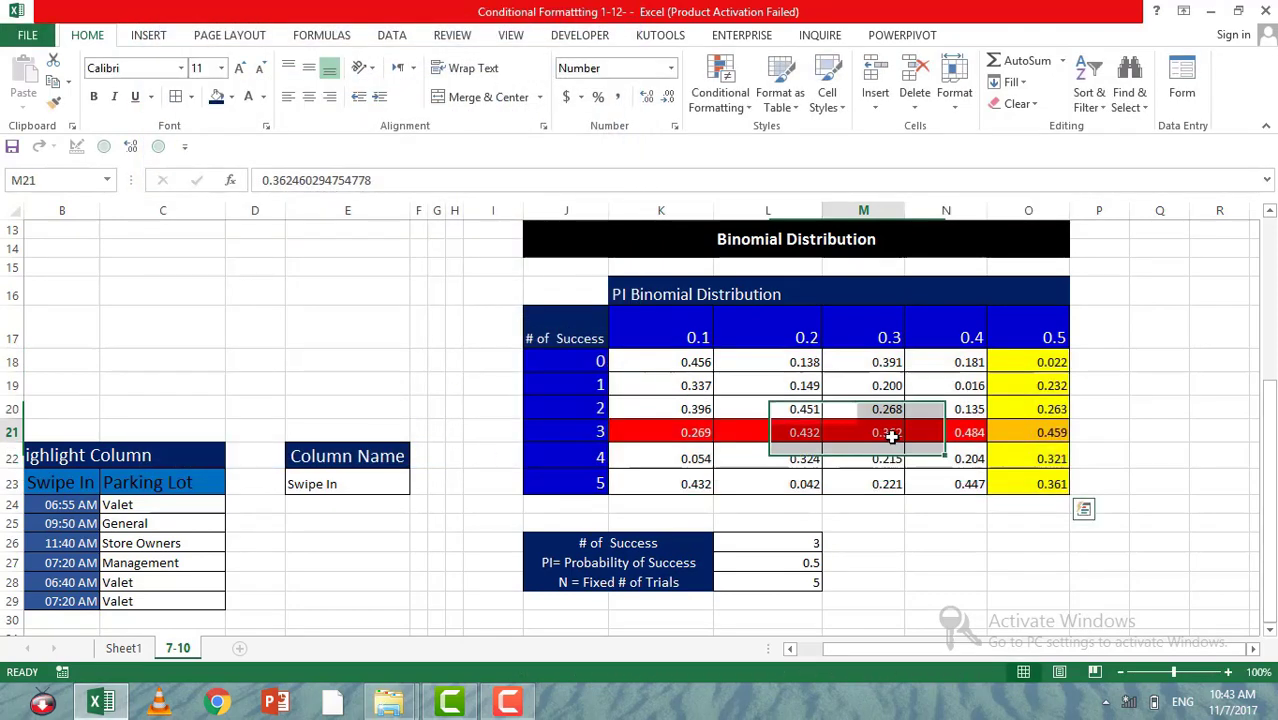
Step: Test the highlighting by setting the probability of success in L27 to 0.4 and the number of successes in L26 to 1
left_click(816, 563)
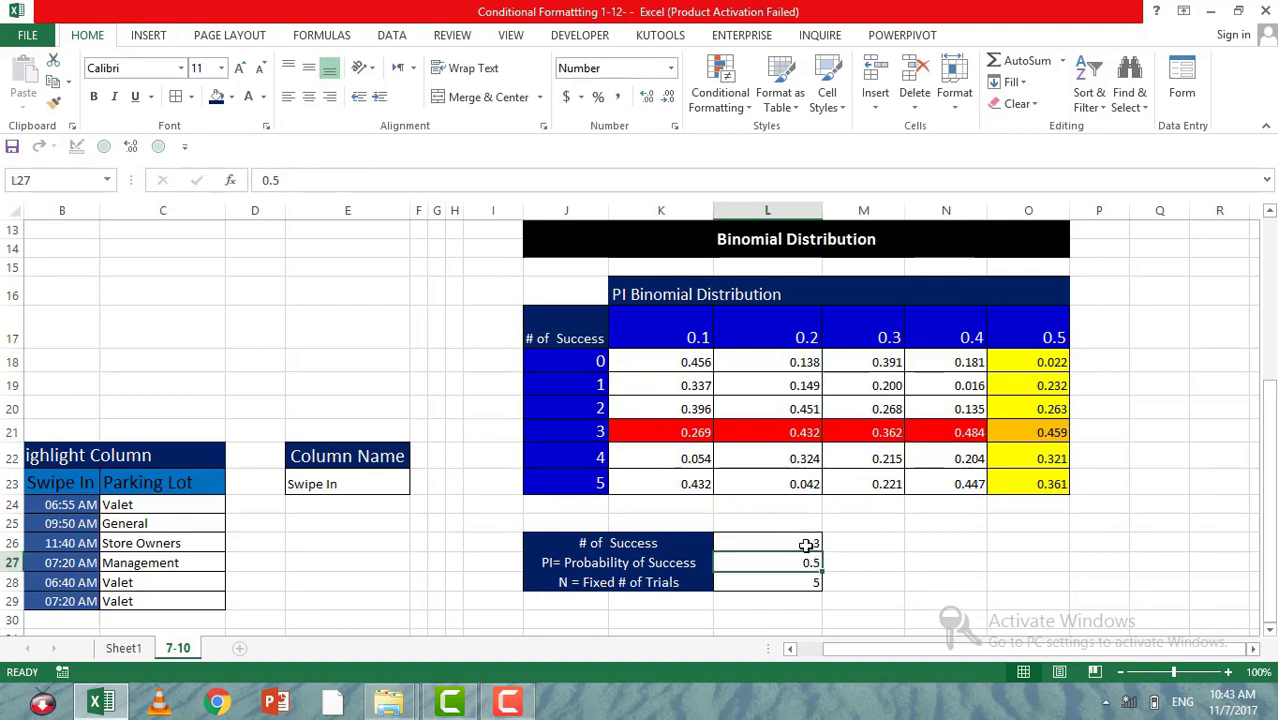
type("0.4")
key("Return")
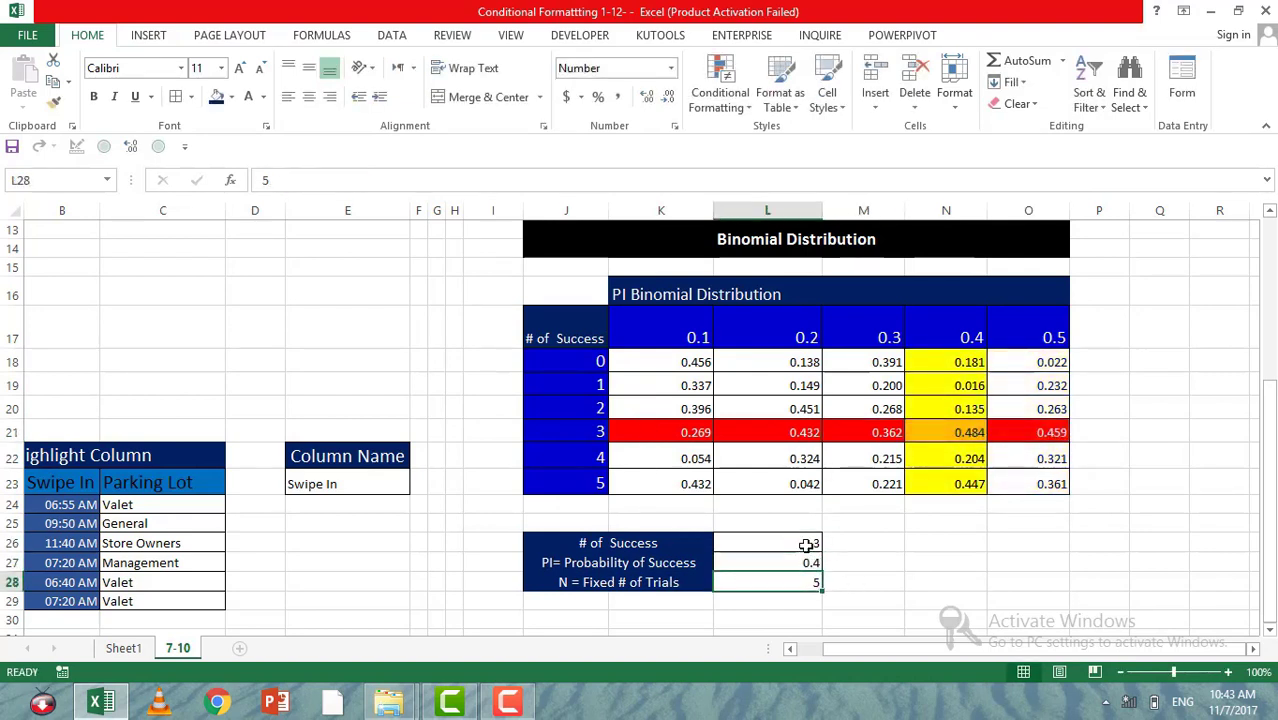
left_click(1036, 433)
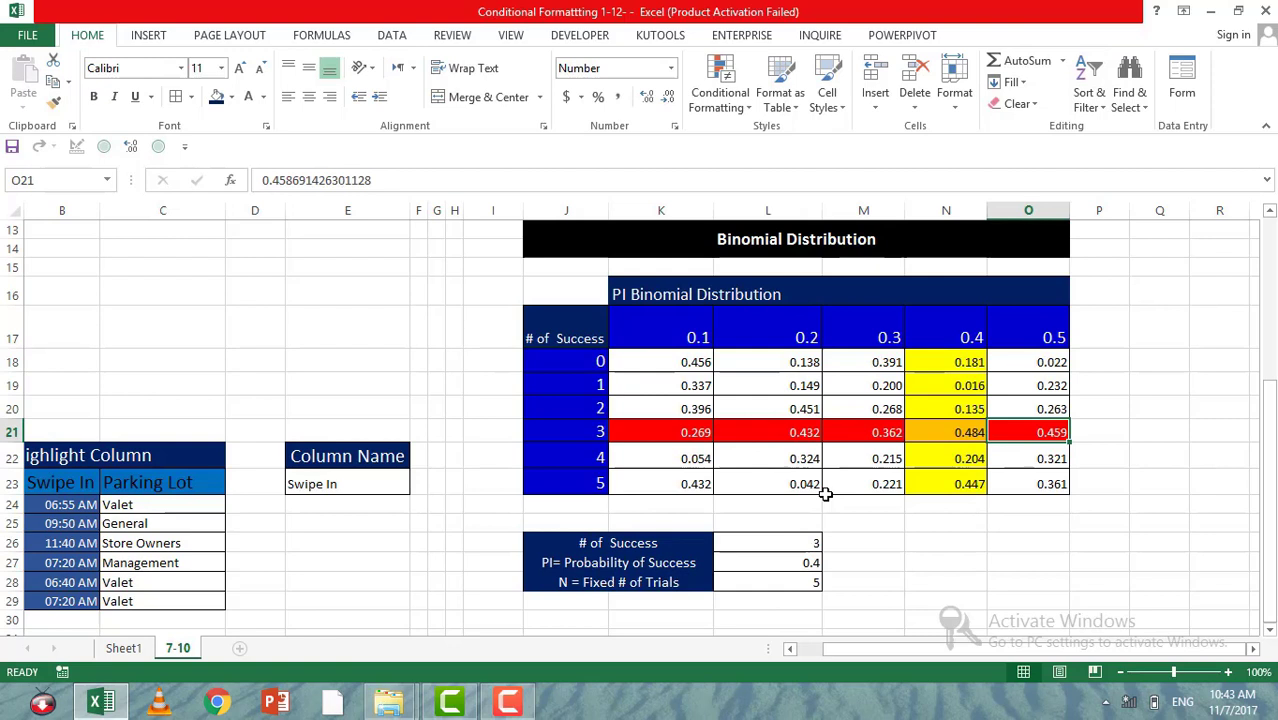
left_click(763, 542)
type("1")
key("Return")
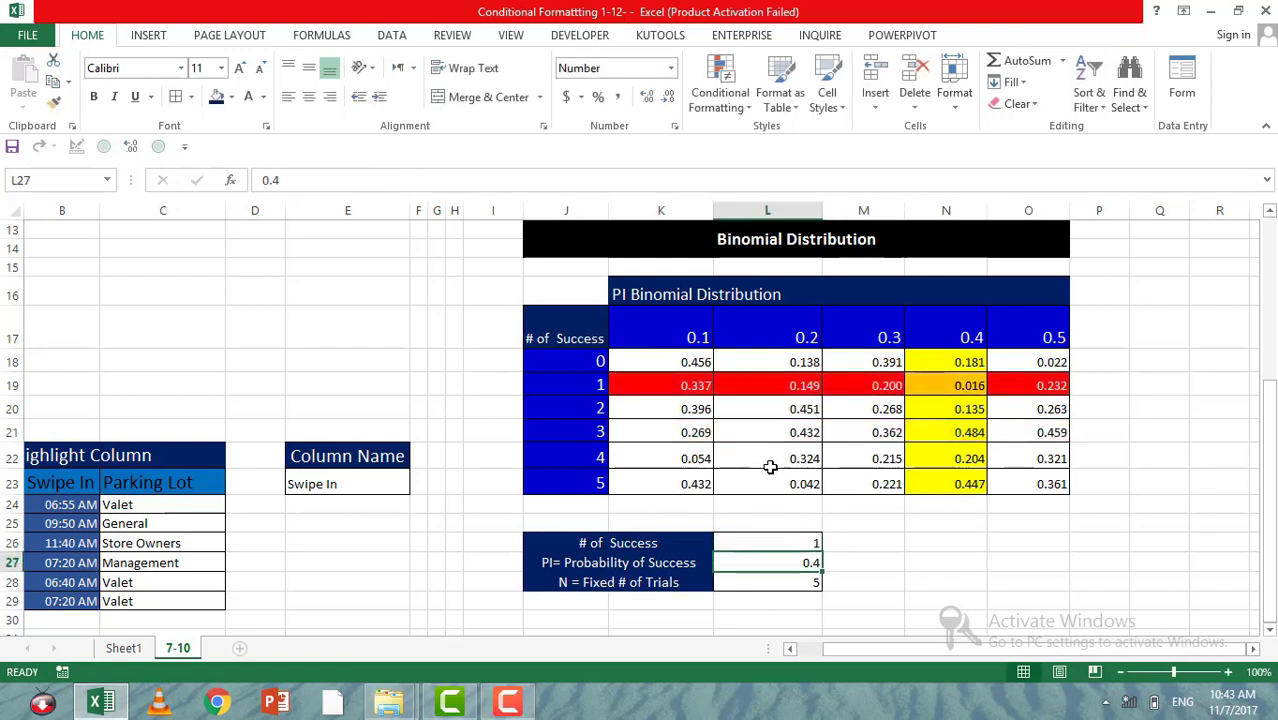
left_click(771, 466)
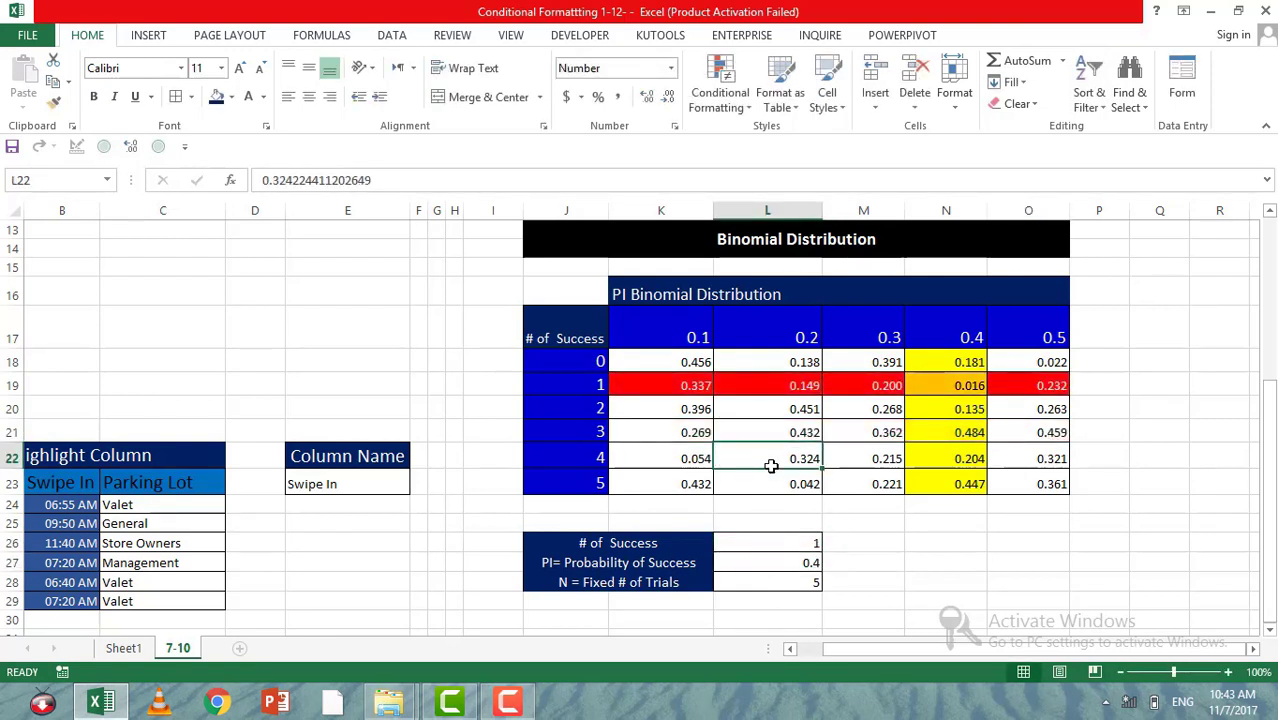